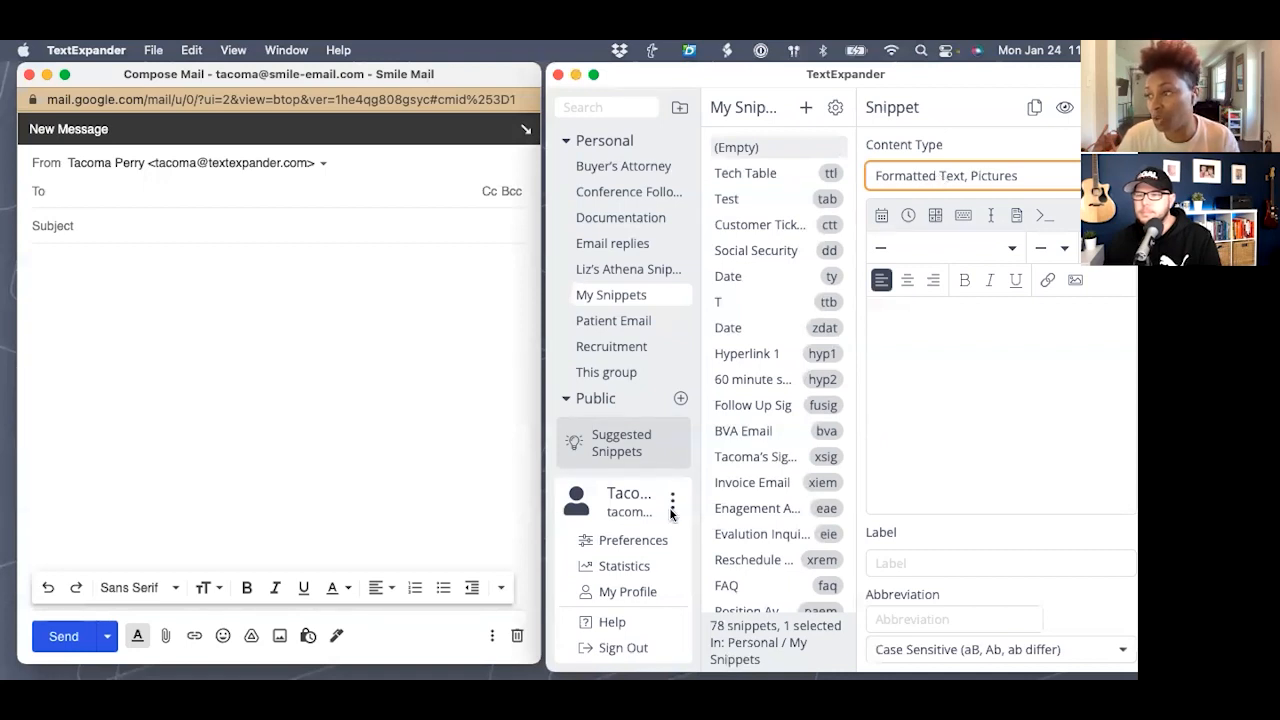
click(600, 542)
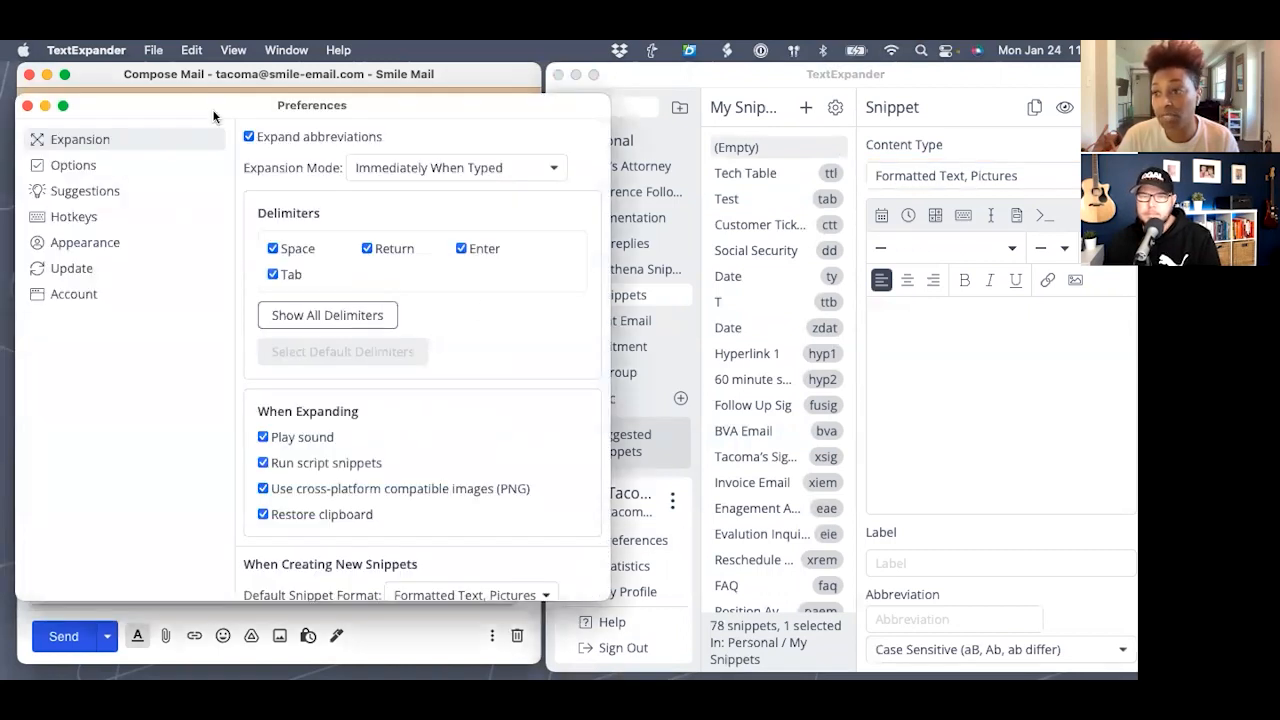
scroll(431, 411, down, 3)
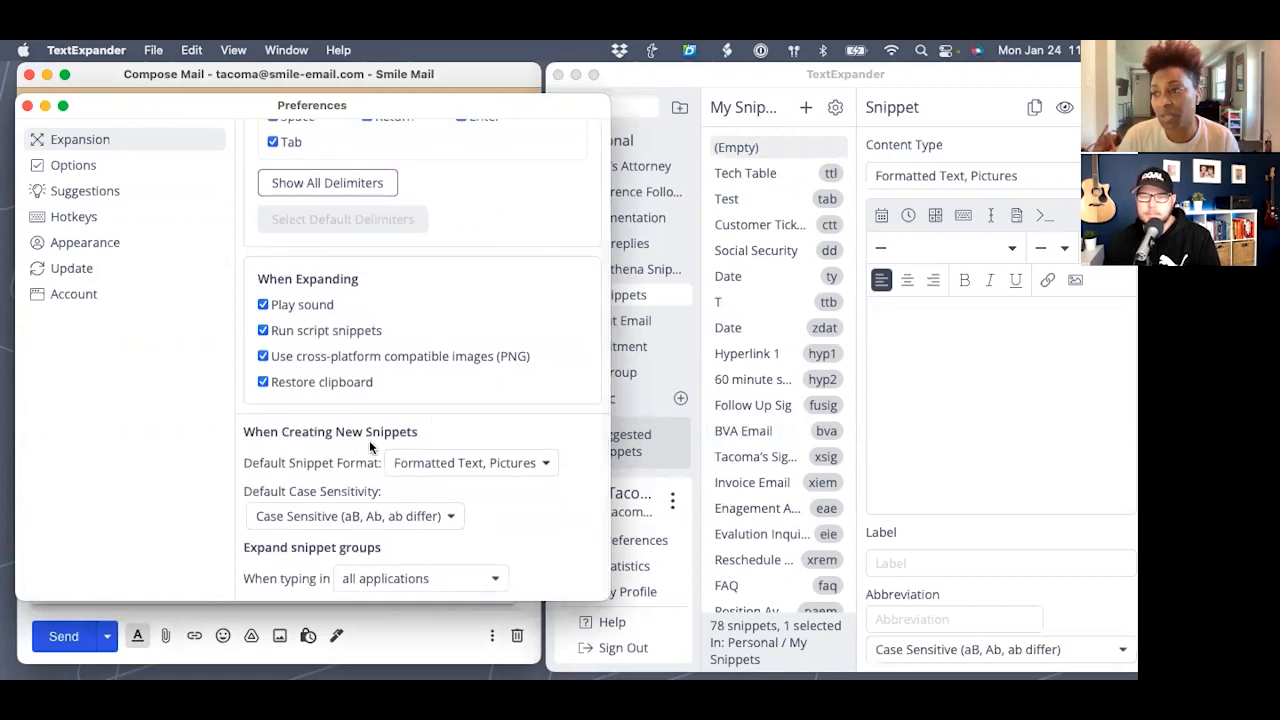
click(410, 465)
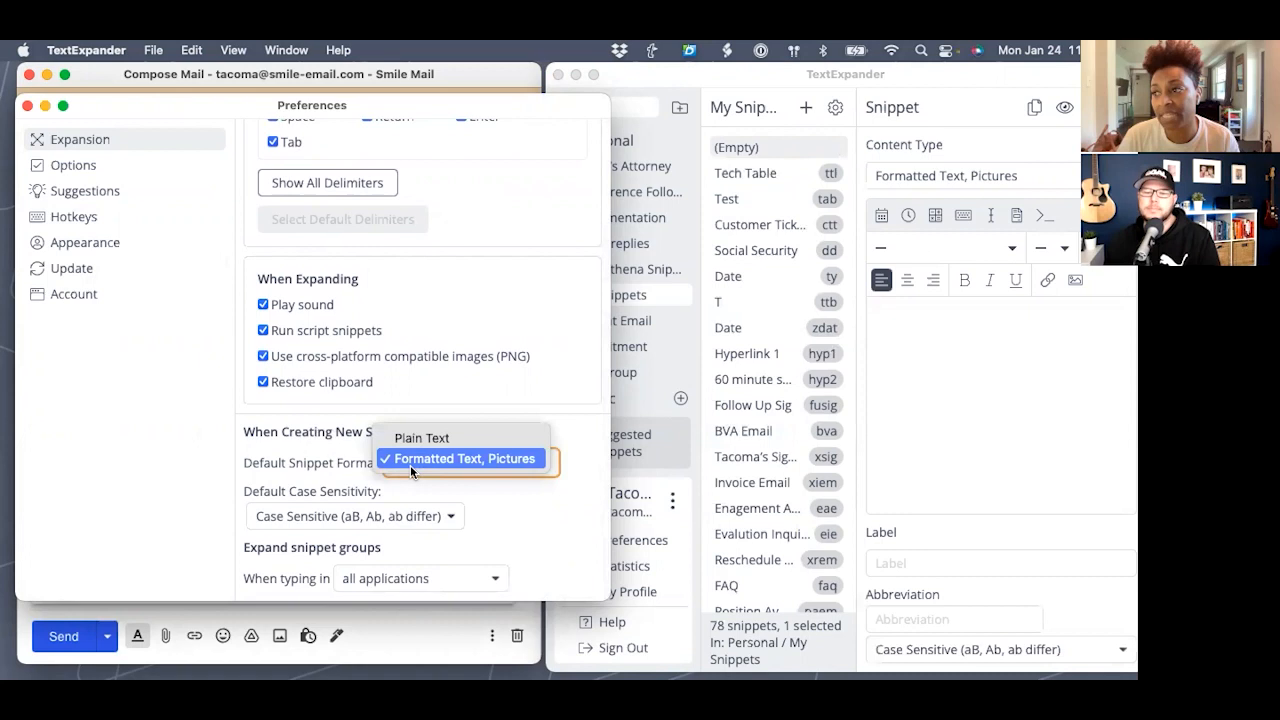
click(410, 460)
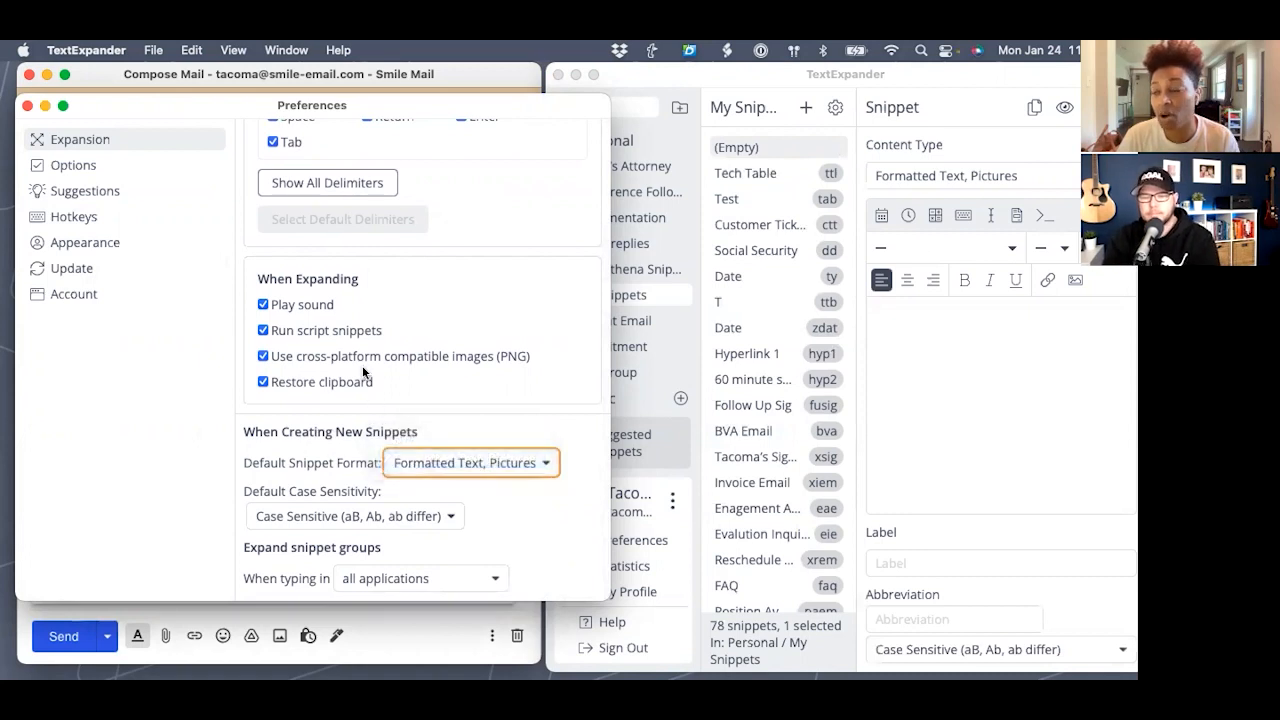
click(27, 105)
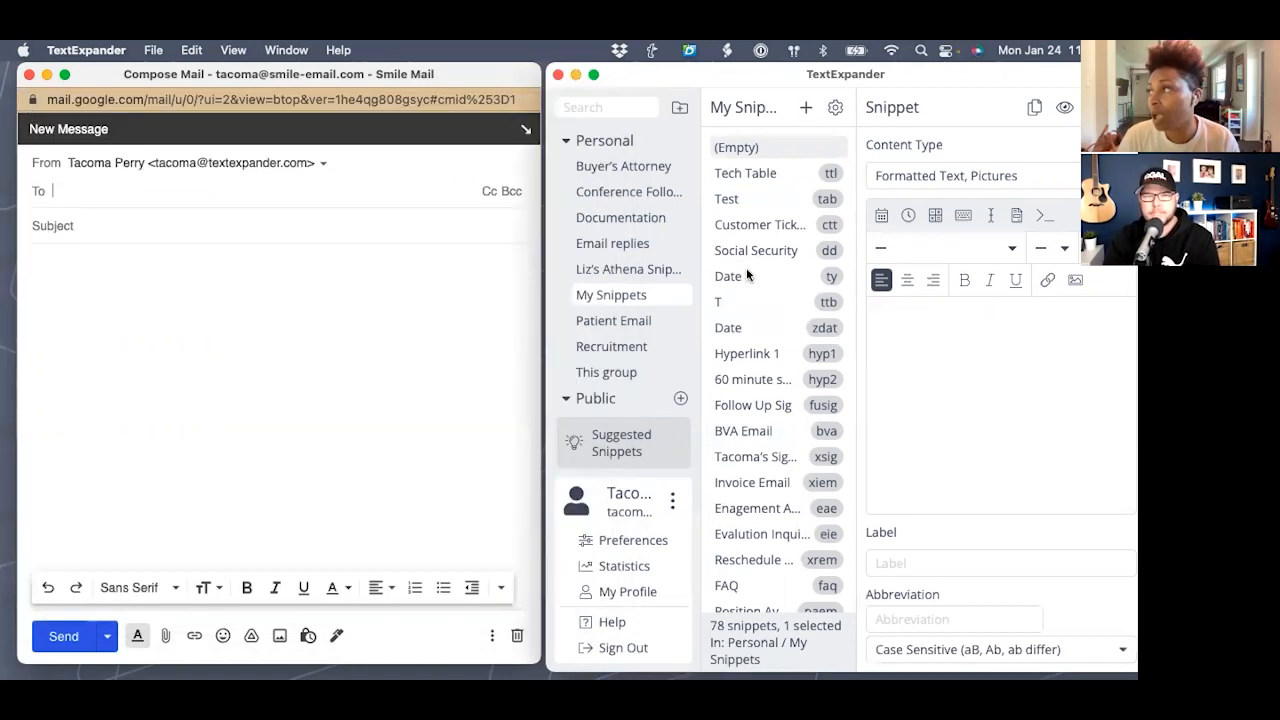
click(983, 325)
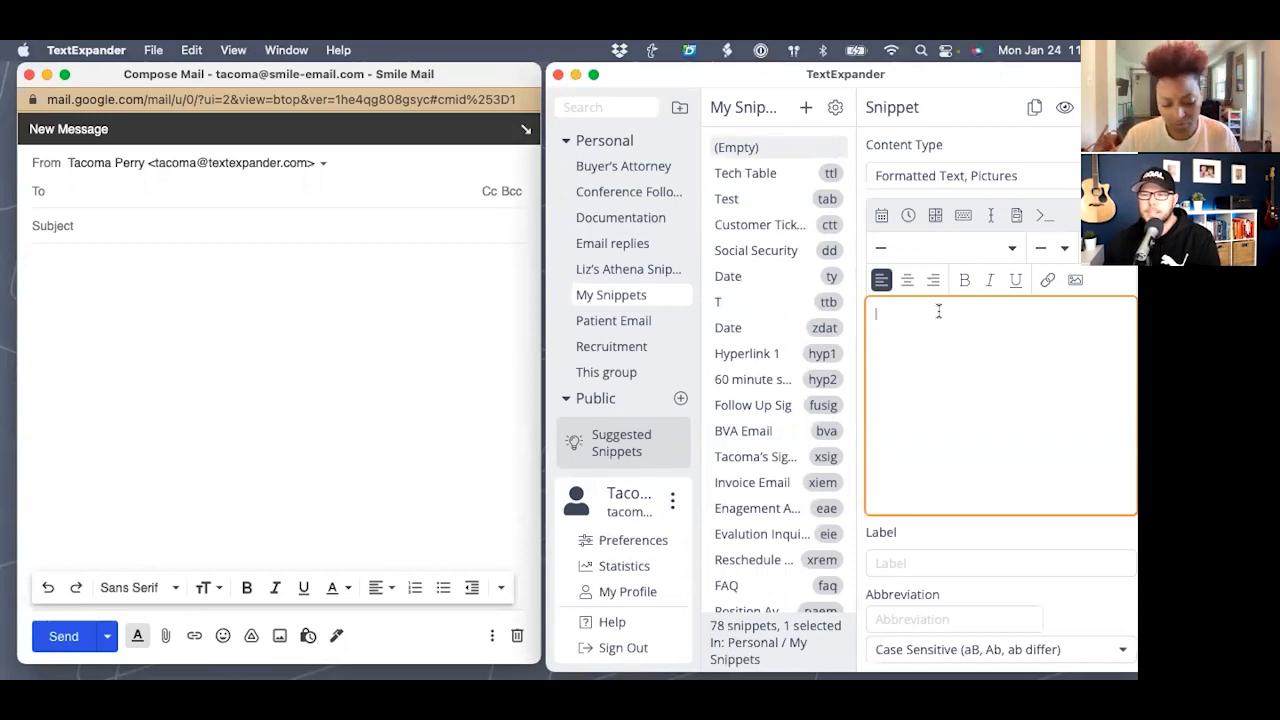
- Enter 'Friday Project Update' followed by a Tab keystroke and the greeting 'Hi'
text(F)
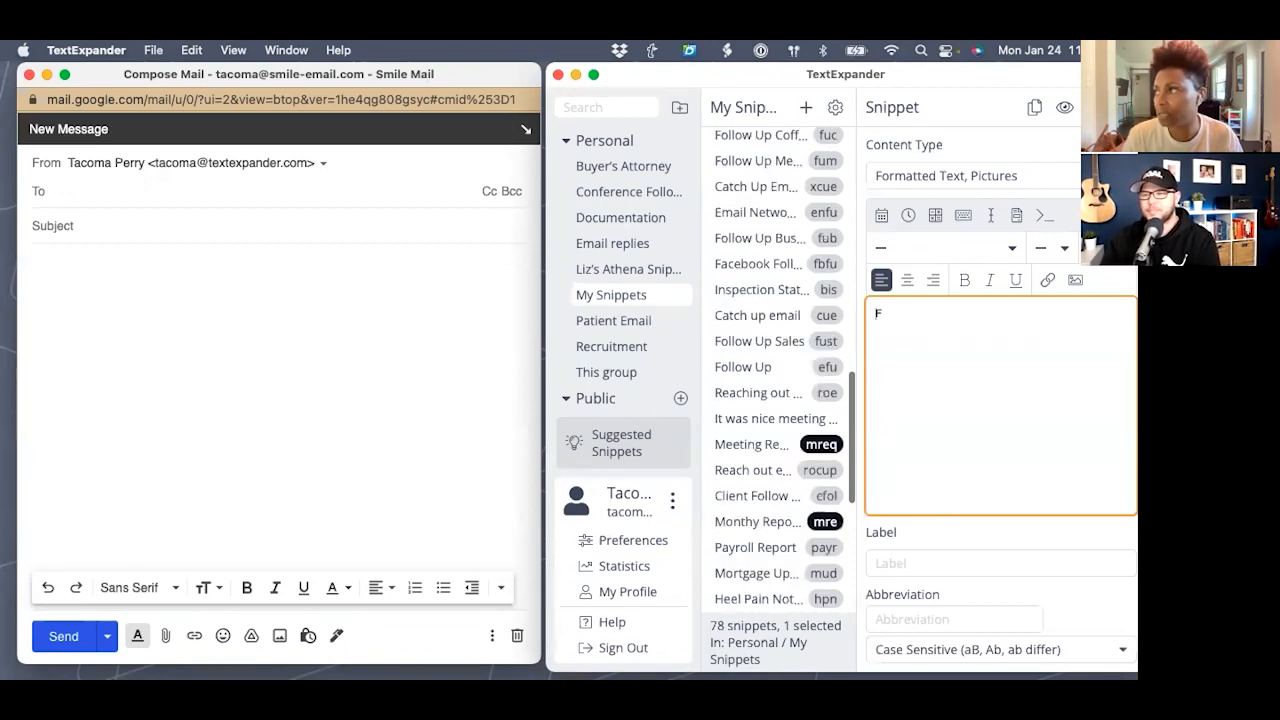
text(rid)
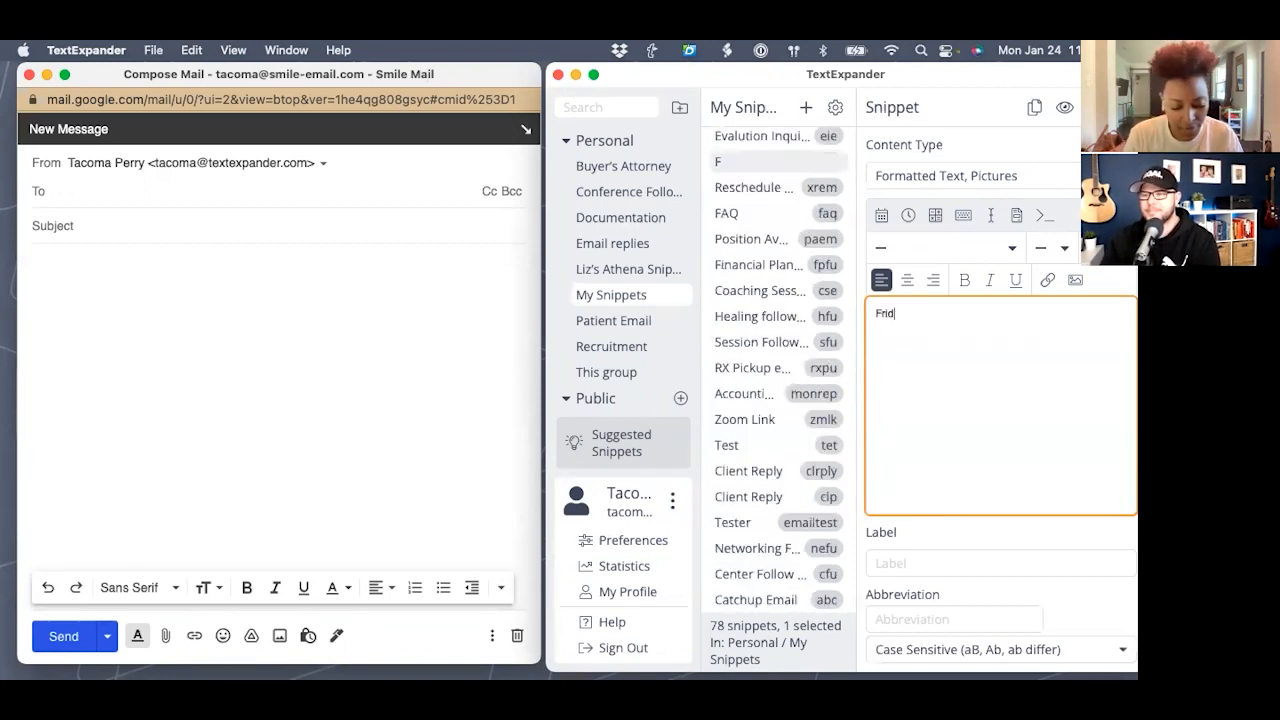
text(ay Project Update)
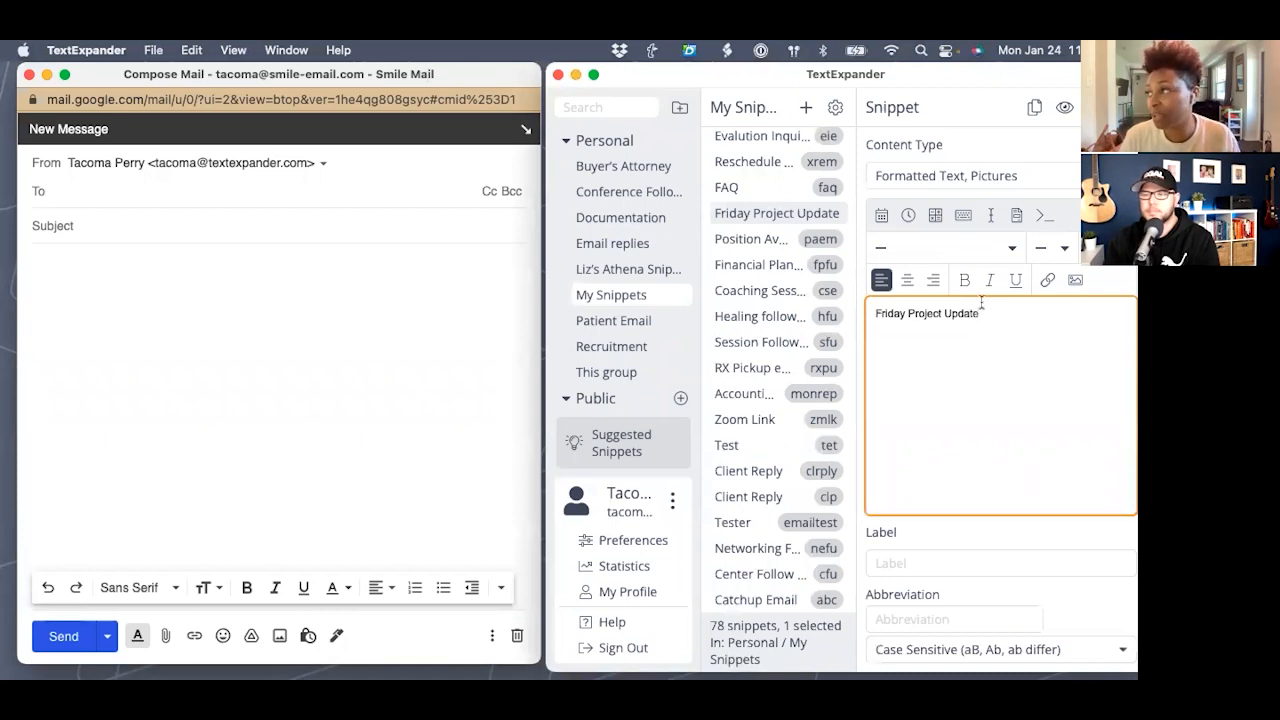
click(963, 215)
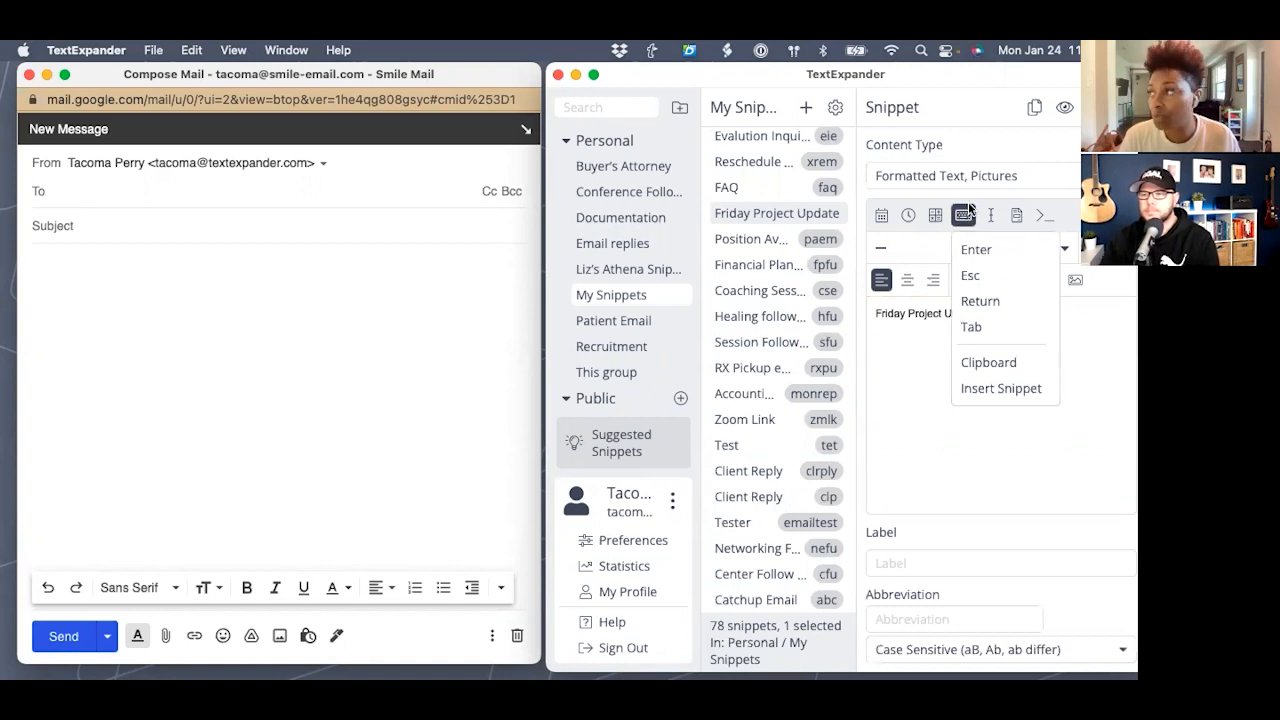
click(971, 326)
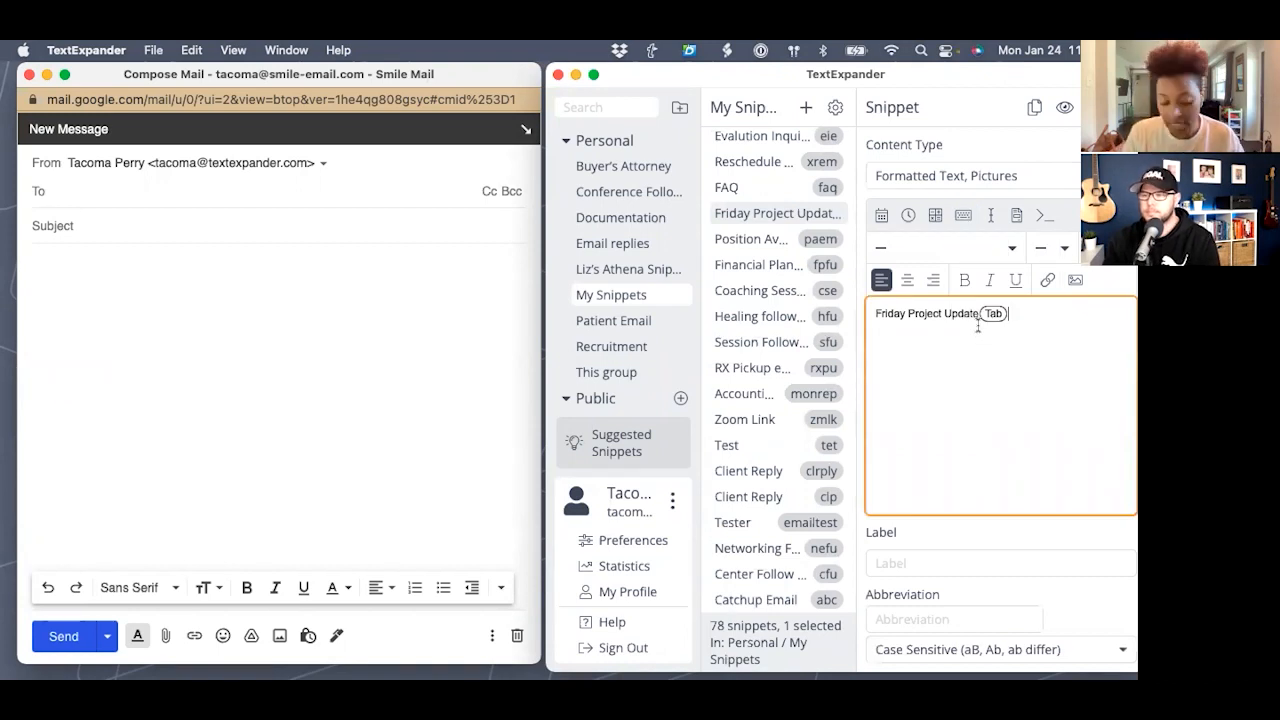
text(Hi)
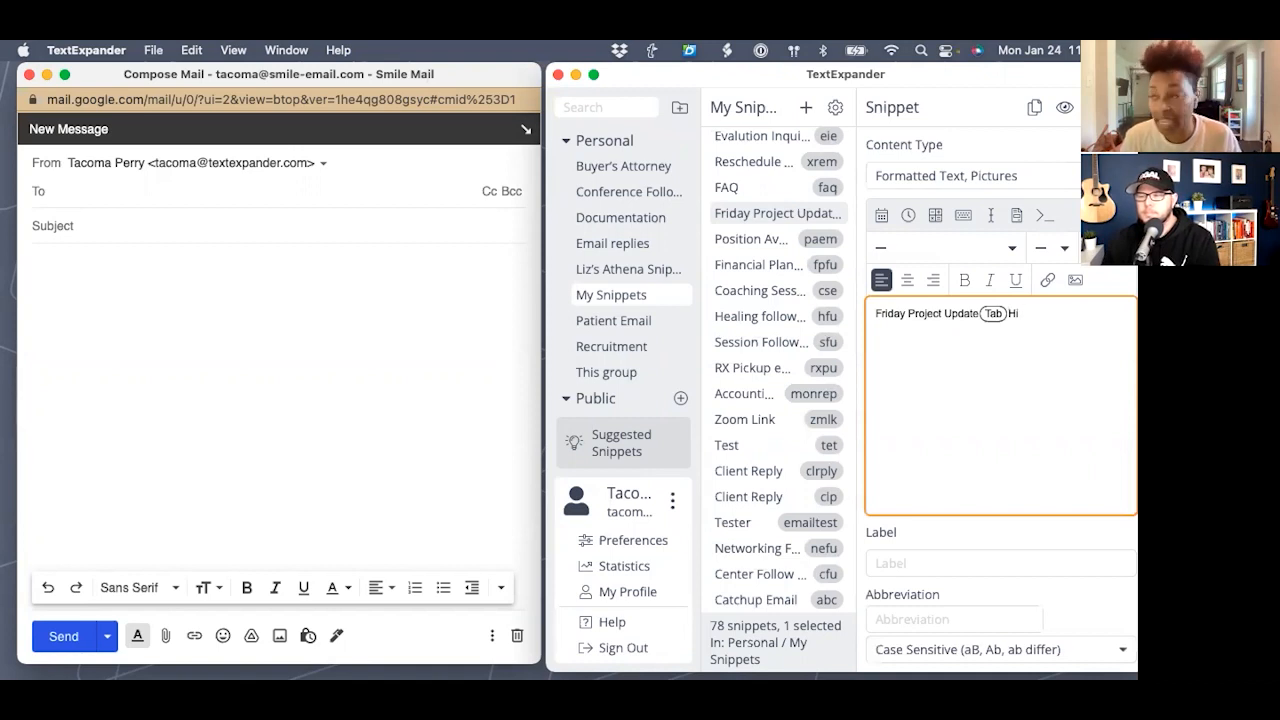
click(1017, 216)
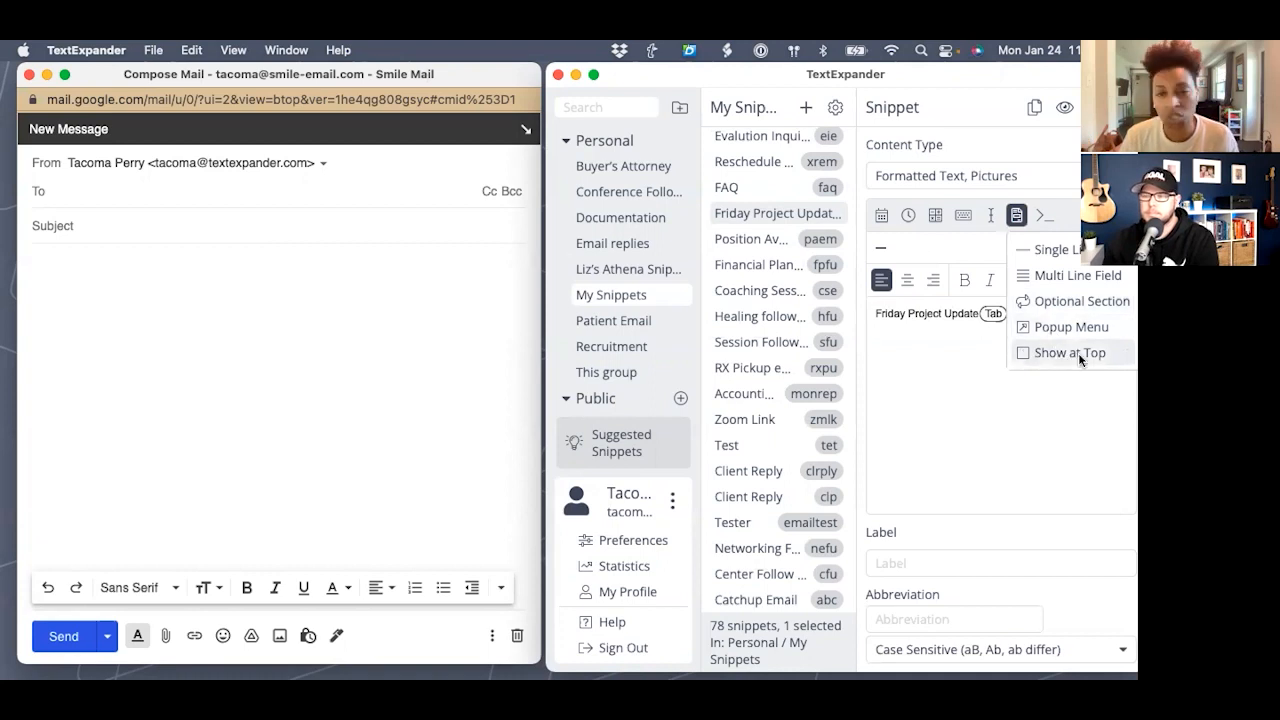
- Add a single-line fill-in named 'Client Name' after Hi, then a comma and a new line
click(1058, 252)
text(Client)
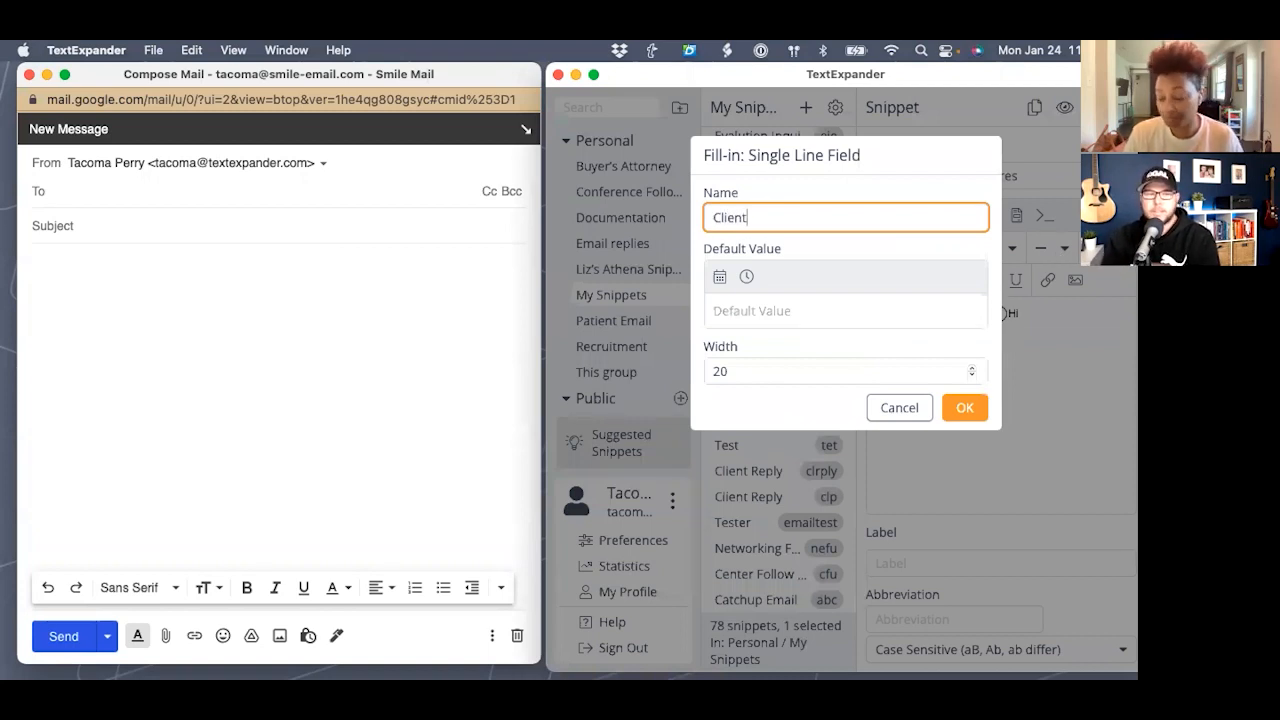
text( Name)
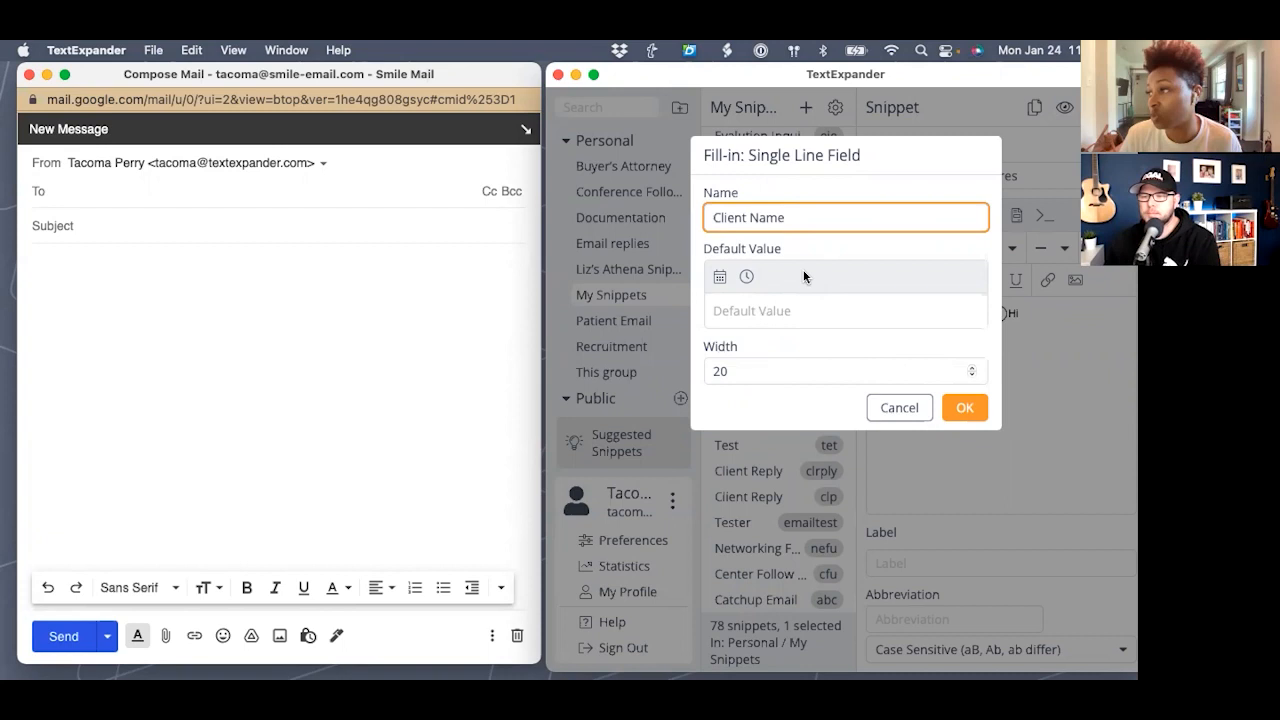
click(980, 414)
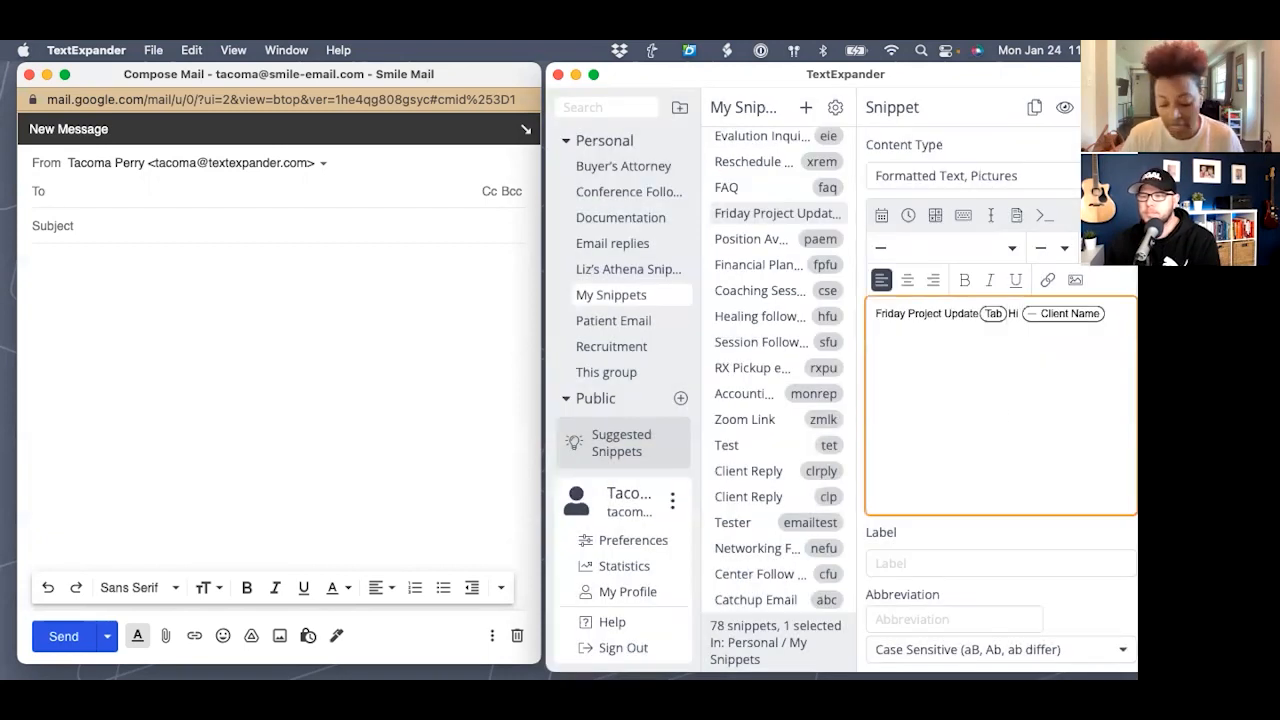
text(,)
key(Return)
key(Return)
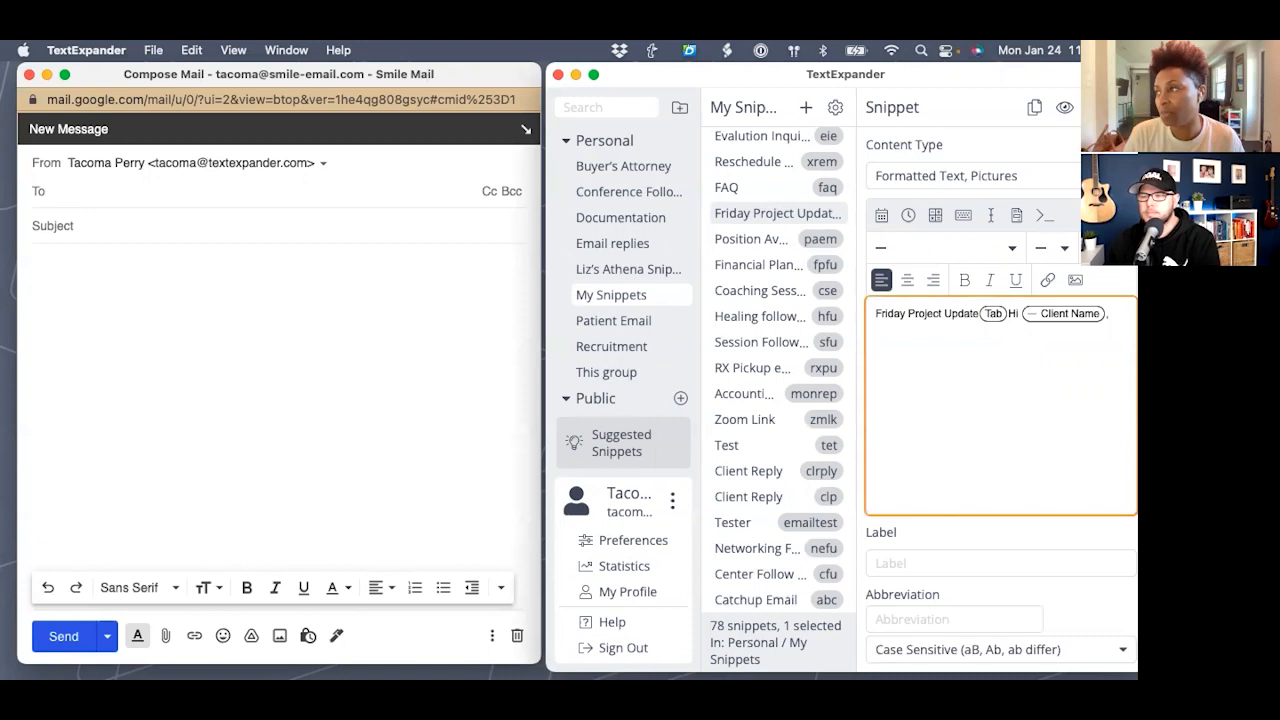
- Type 'Here is you project update for' on the line below the greeting
text(Here is )
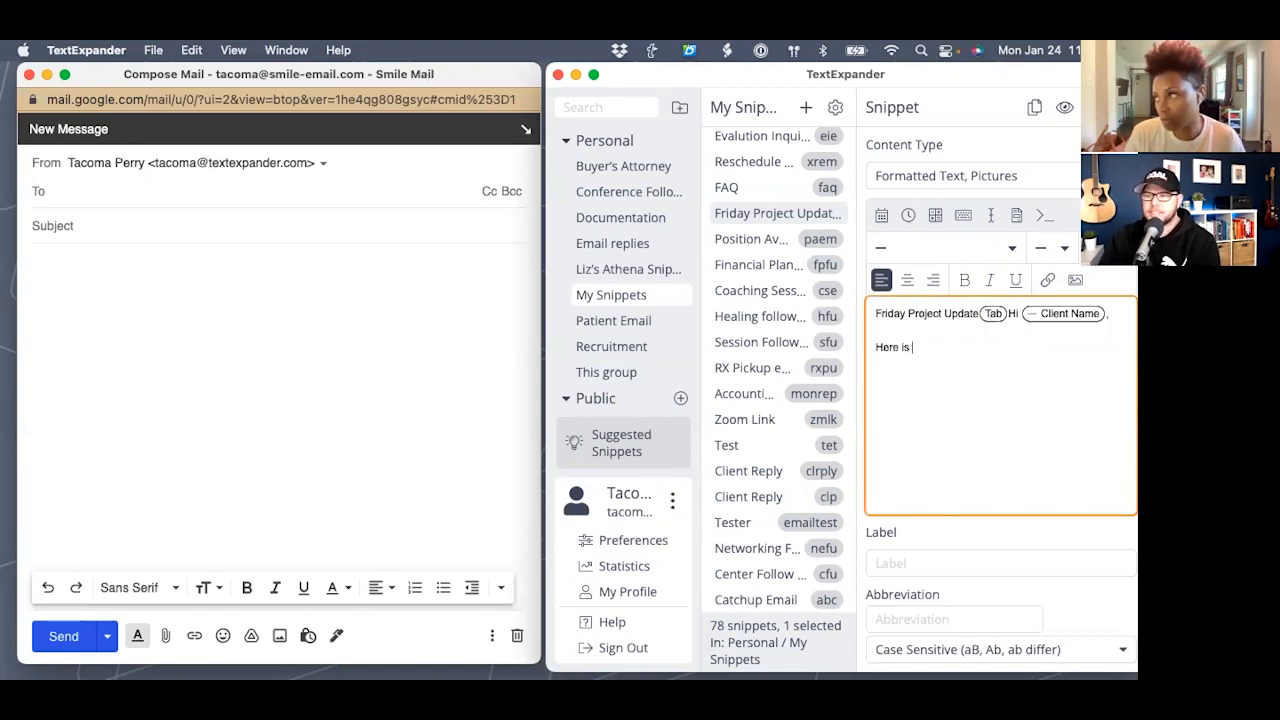
text(you projhe)
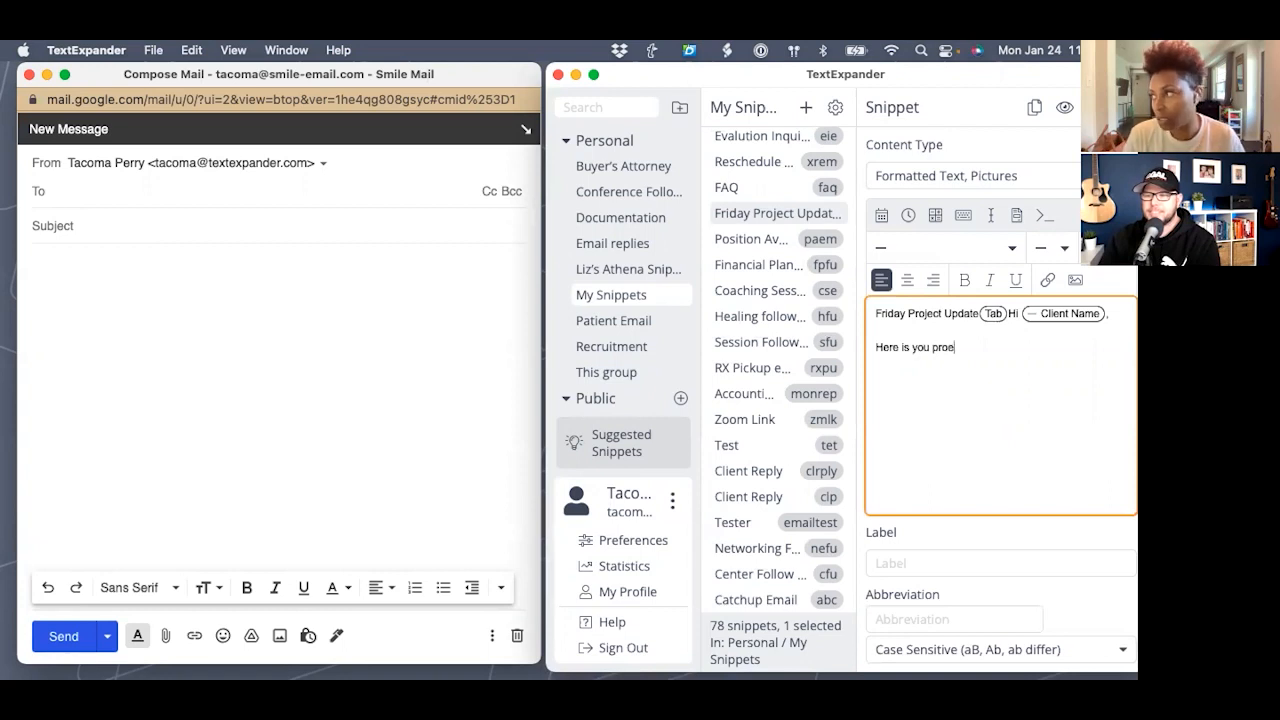
text(ct)
key(BackSpace)
key(BackSpace)
key(BackSpace)
key(BackSpace)
text(ect up)
key(BackSpace)
text(pdate)
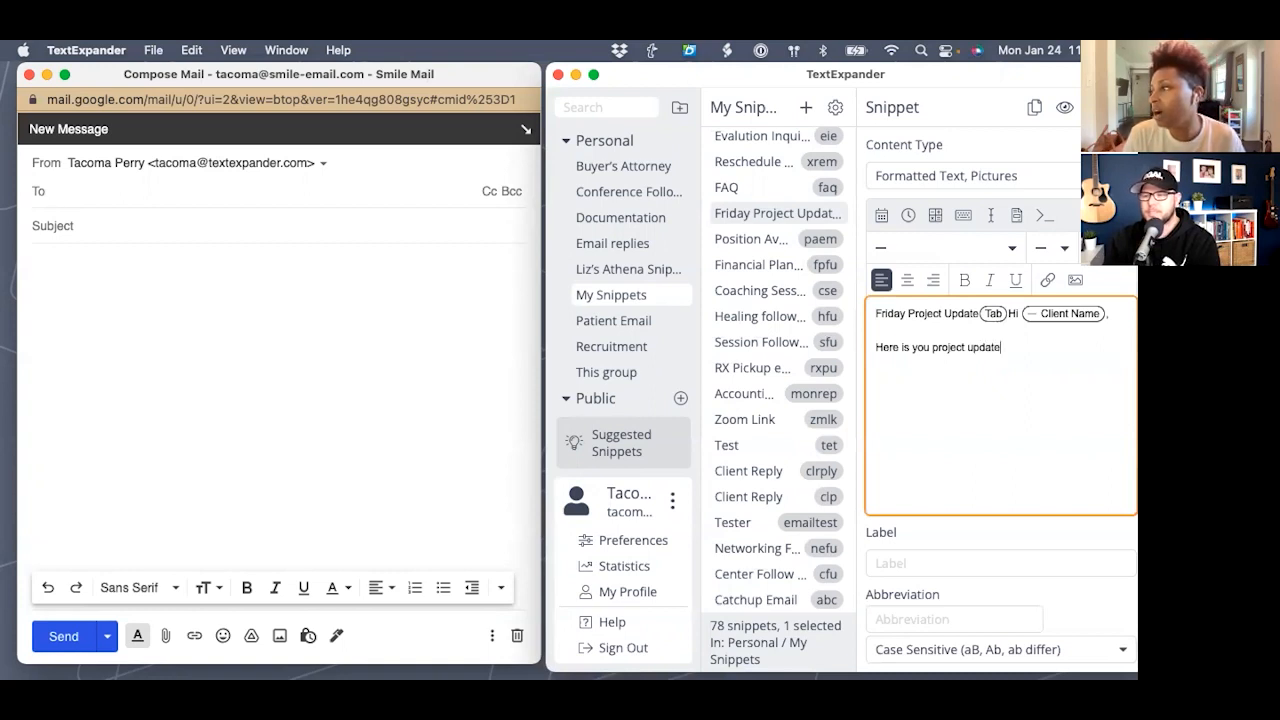
text( :)
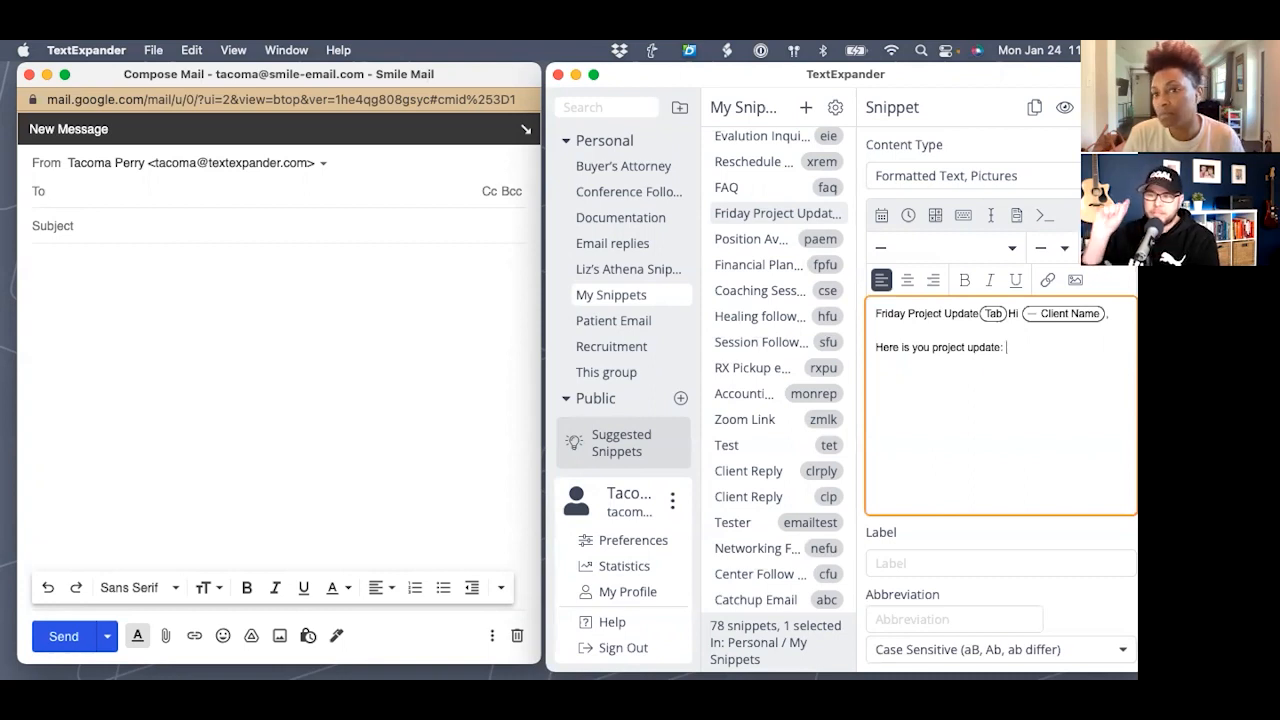
key(BackSpace)
key(BackSpace)
text(foir)
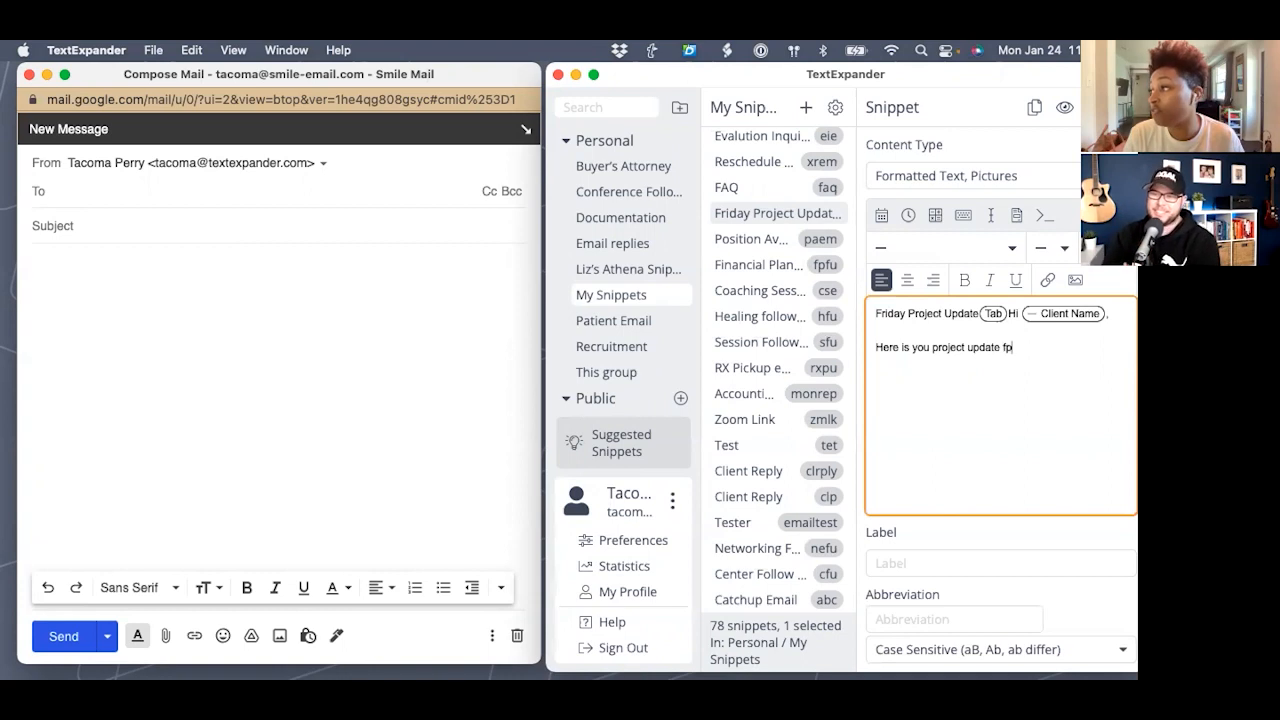
key(BackSpace)
key(BackSpace)
text(r)
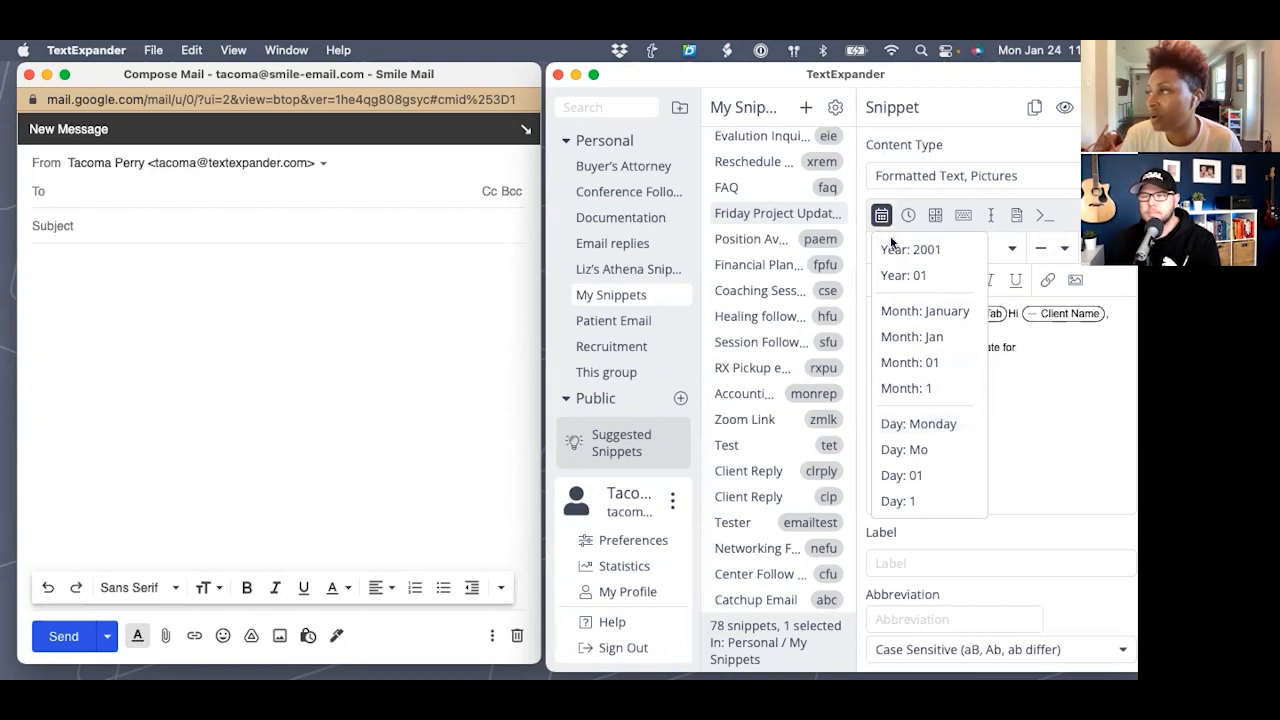
- Append weekday, full month name, two-digit day and four-digit year date macros to the line
click(907, 424)
text(,)
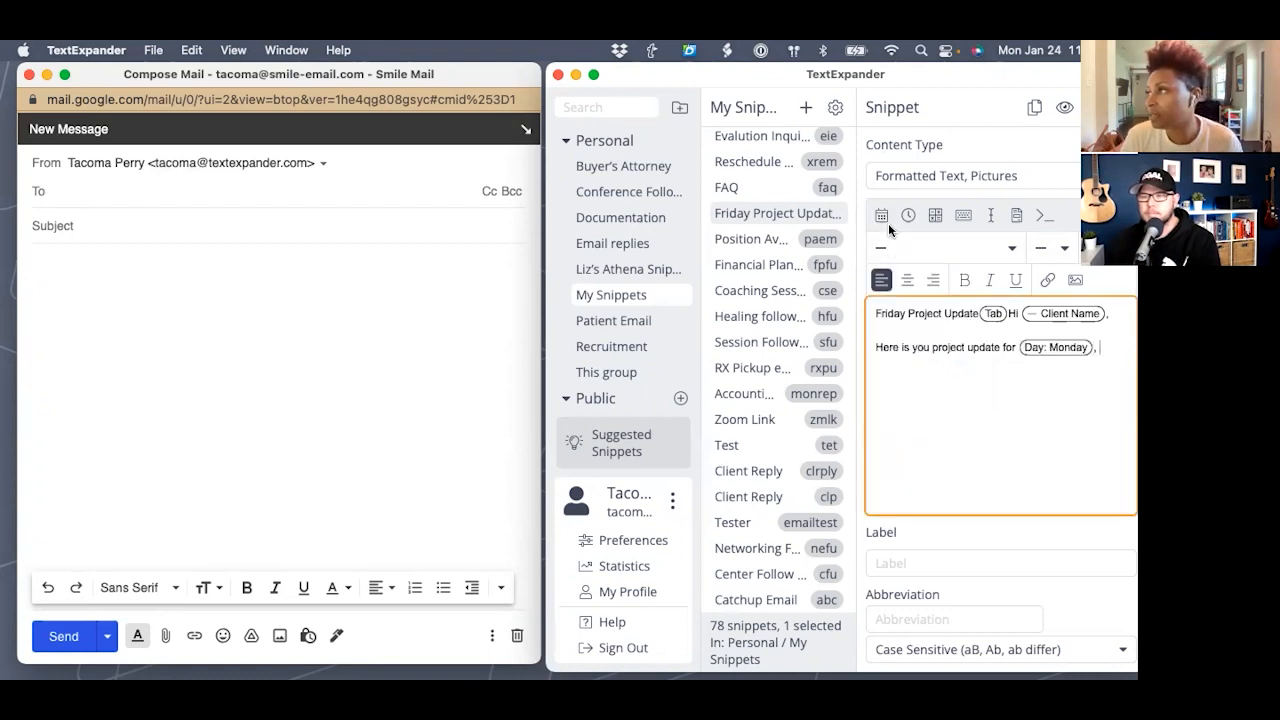
click(882, 216)
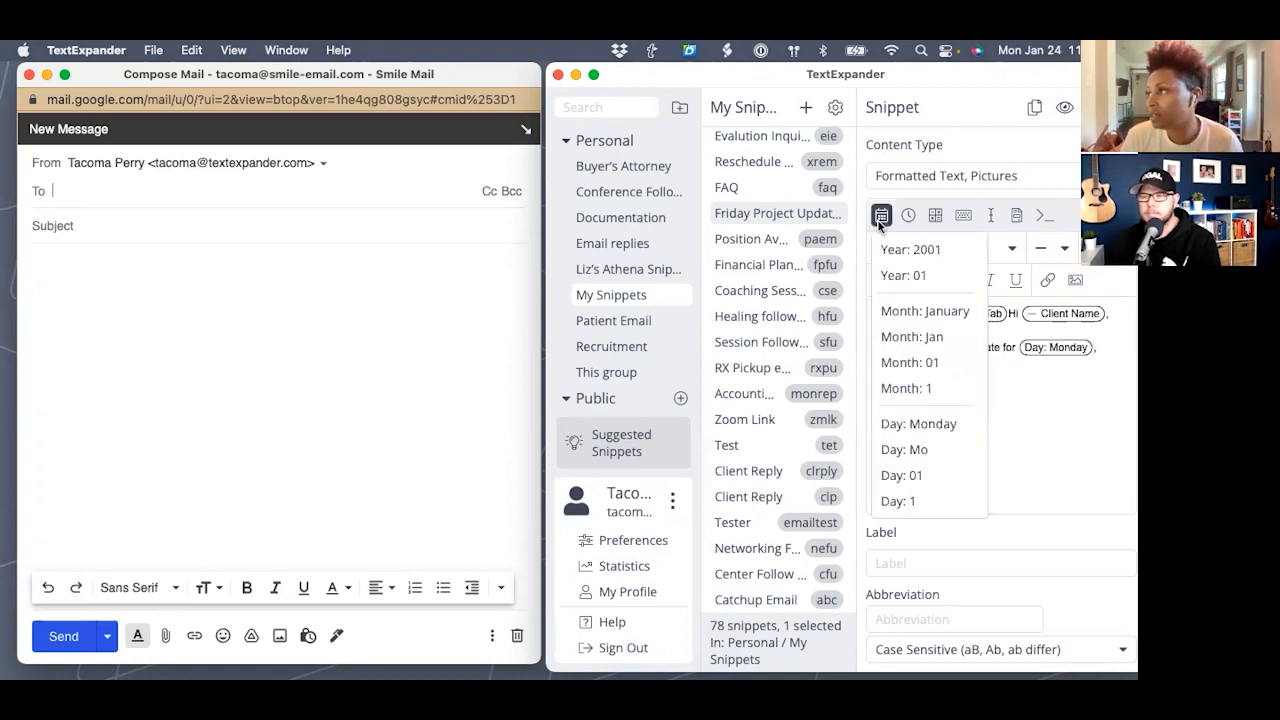
click(890, 310)
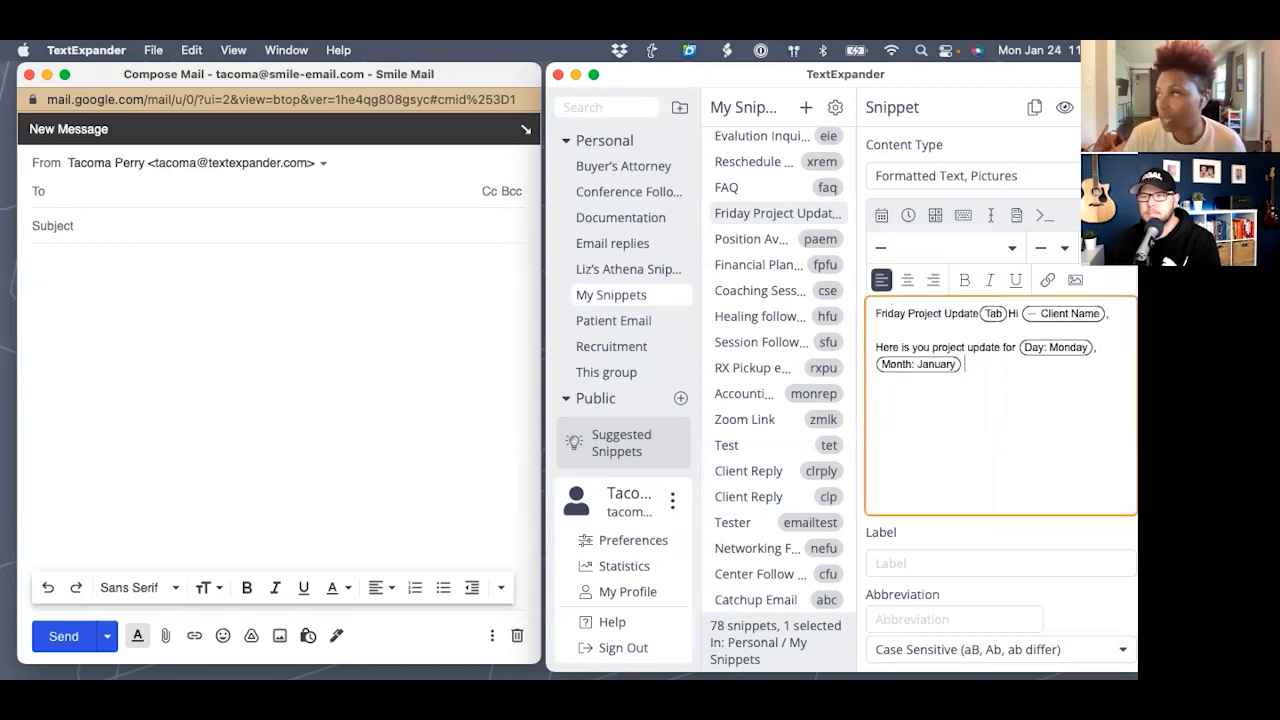
click(881, 214)
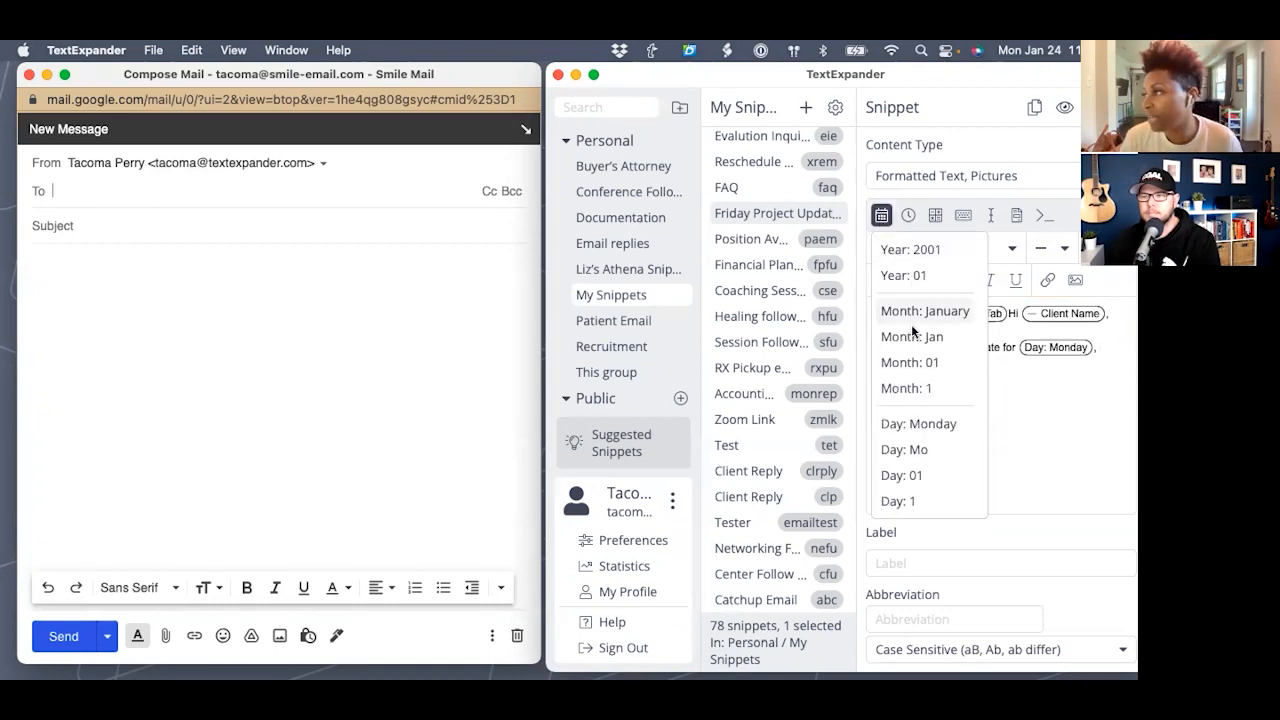
click(909, 476)
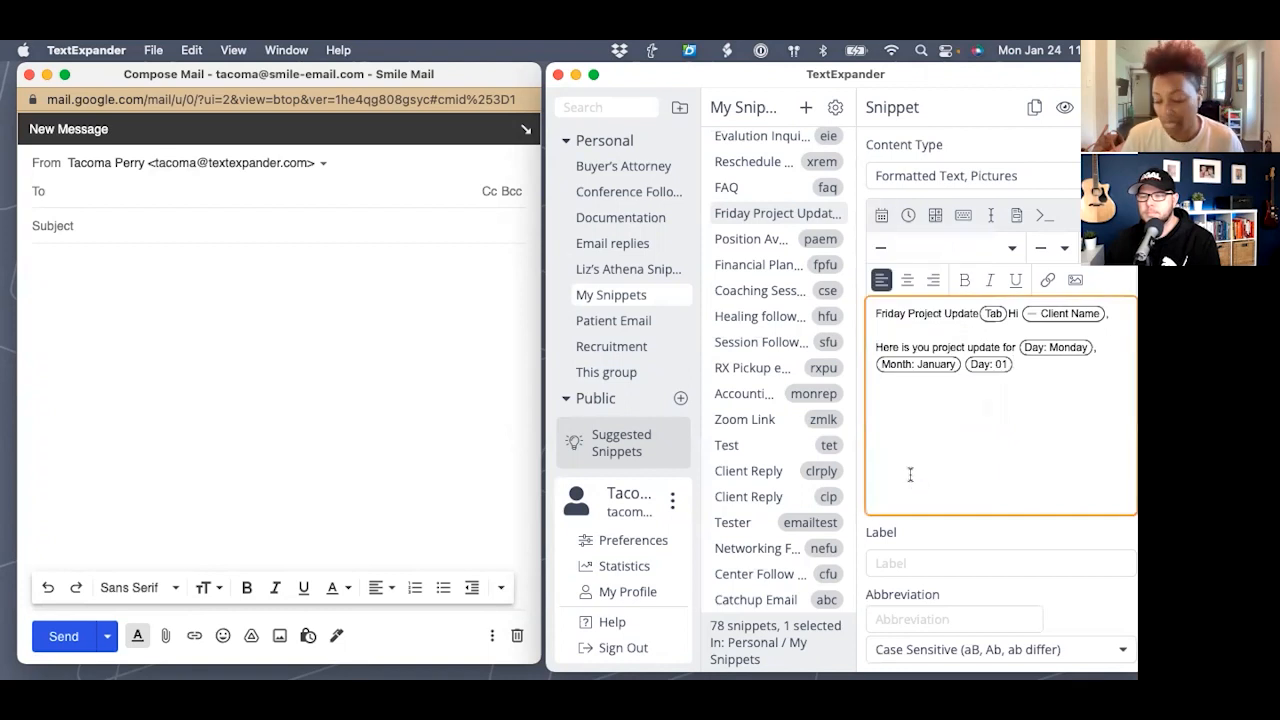
text(,)
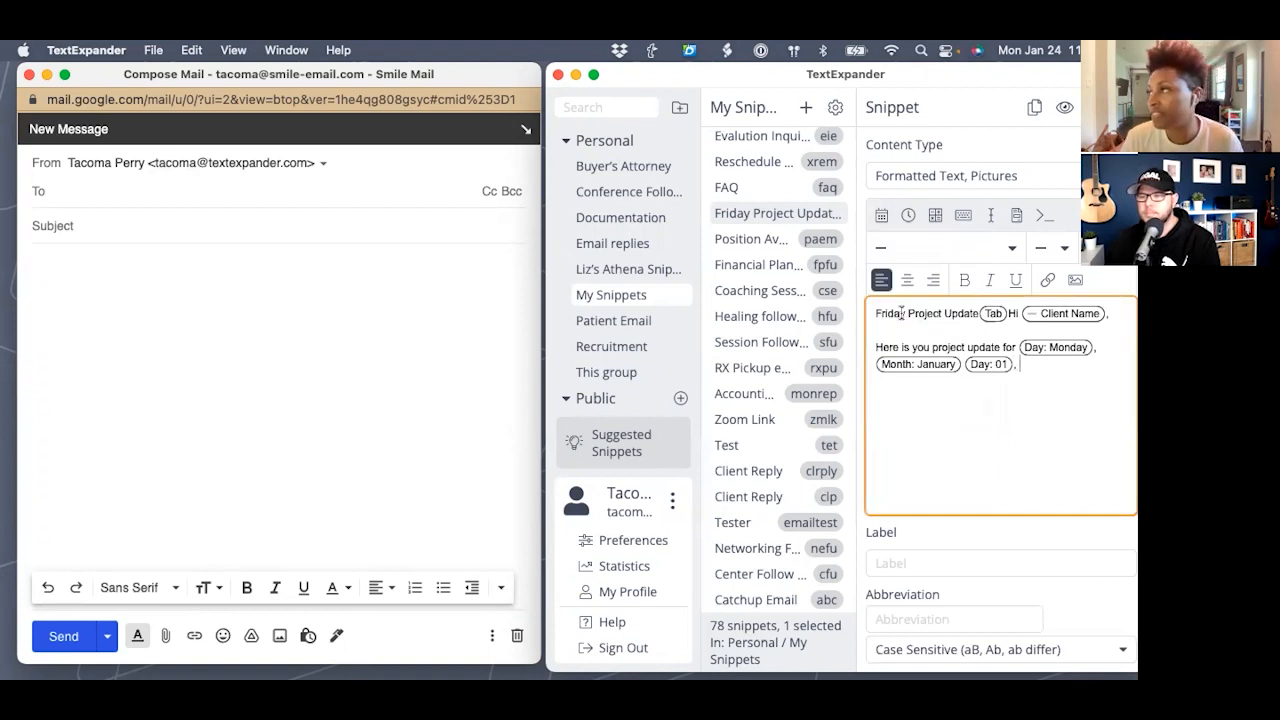
click(876, 220)
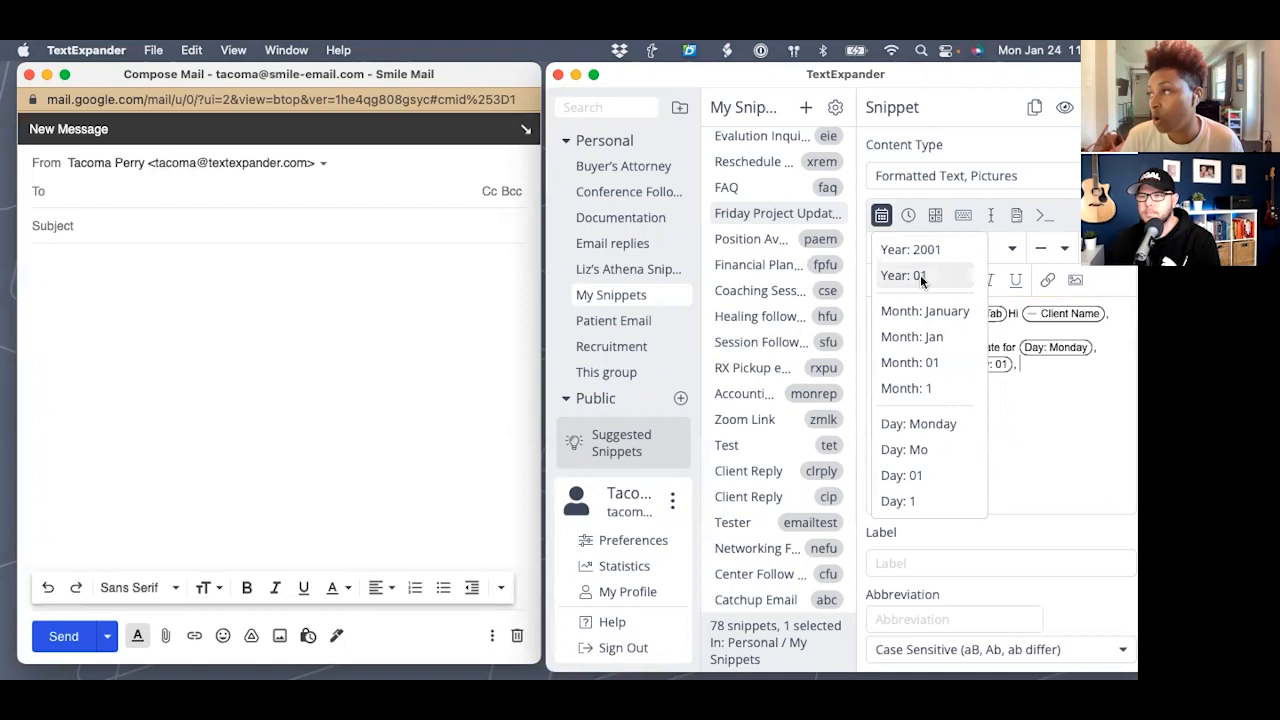
click(918, 248)
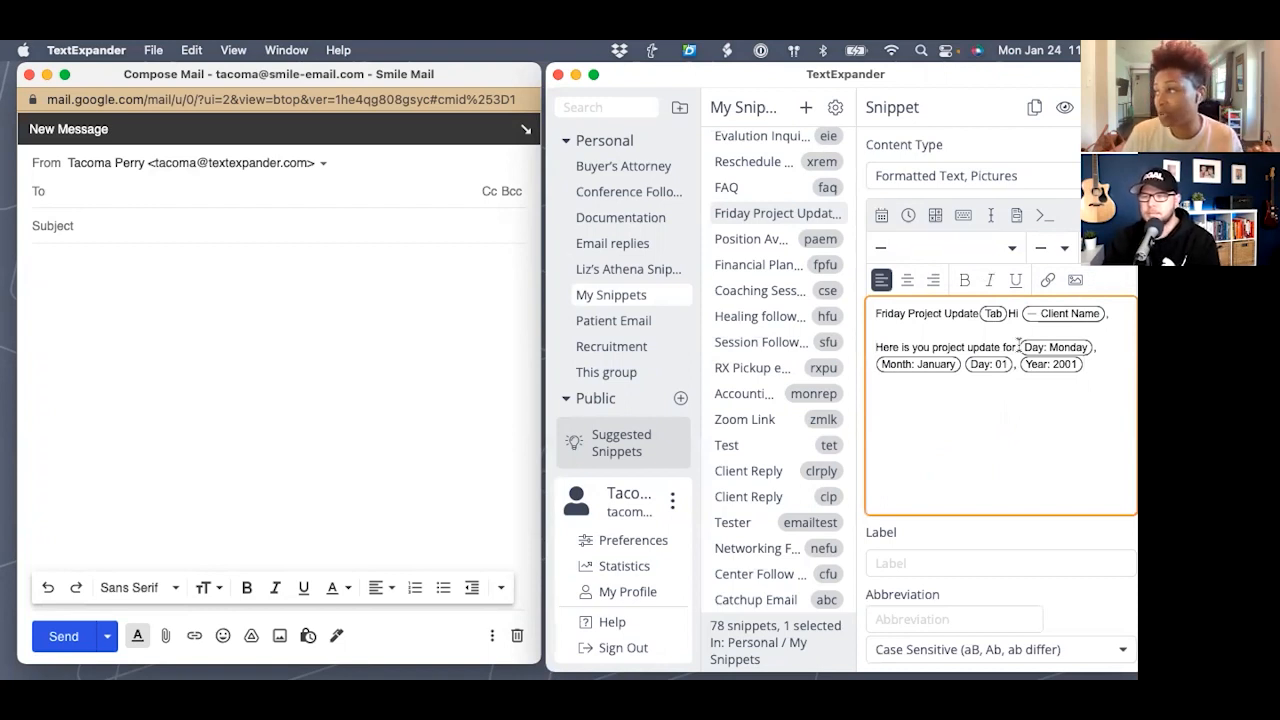
click(1023, 347)
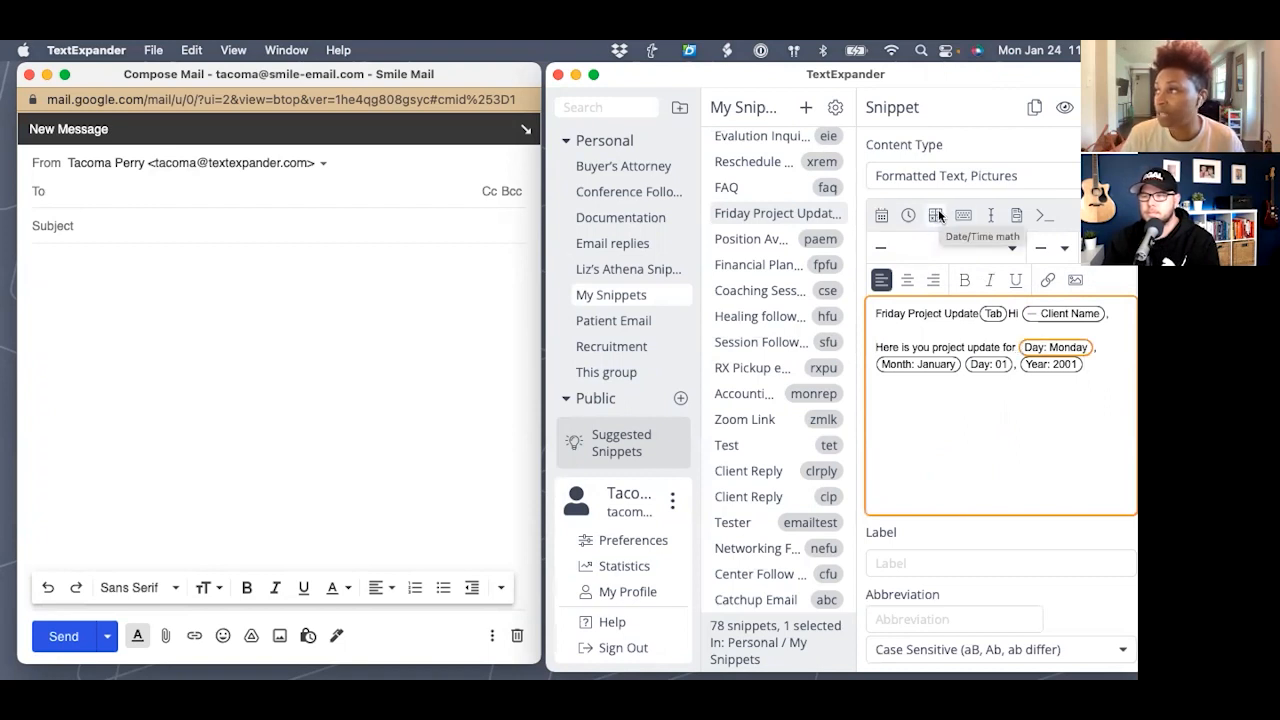
- Insert a Subtract 3 days date adjustment, then delete it because it landed in the wrong spot
click(937, 215)
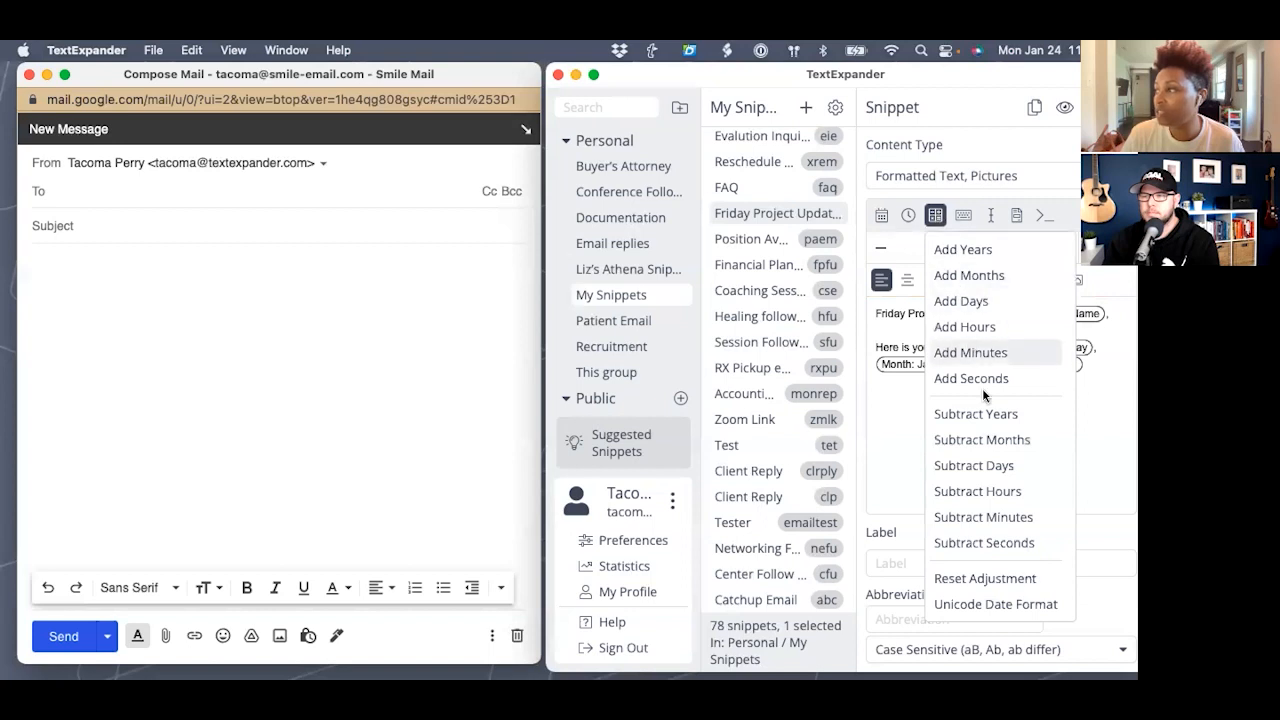
click(995, 466)
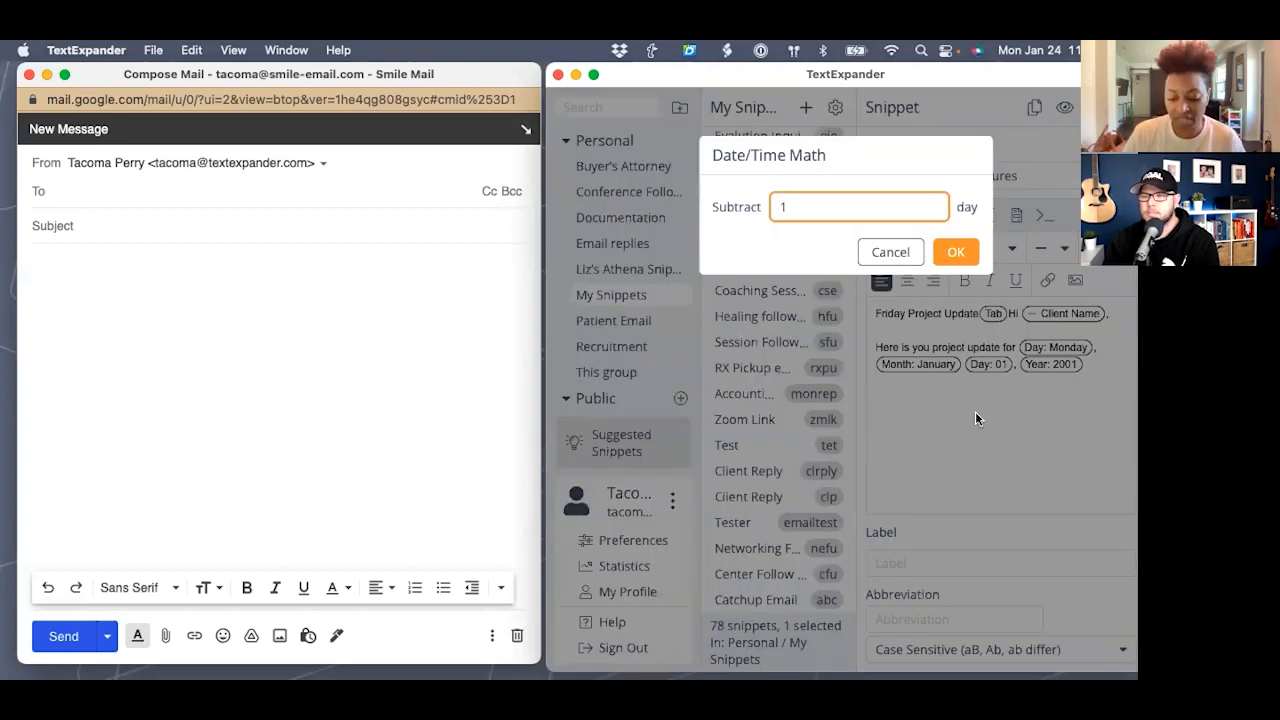
text(3)
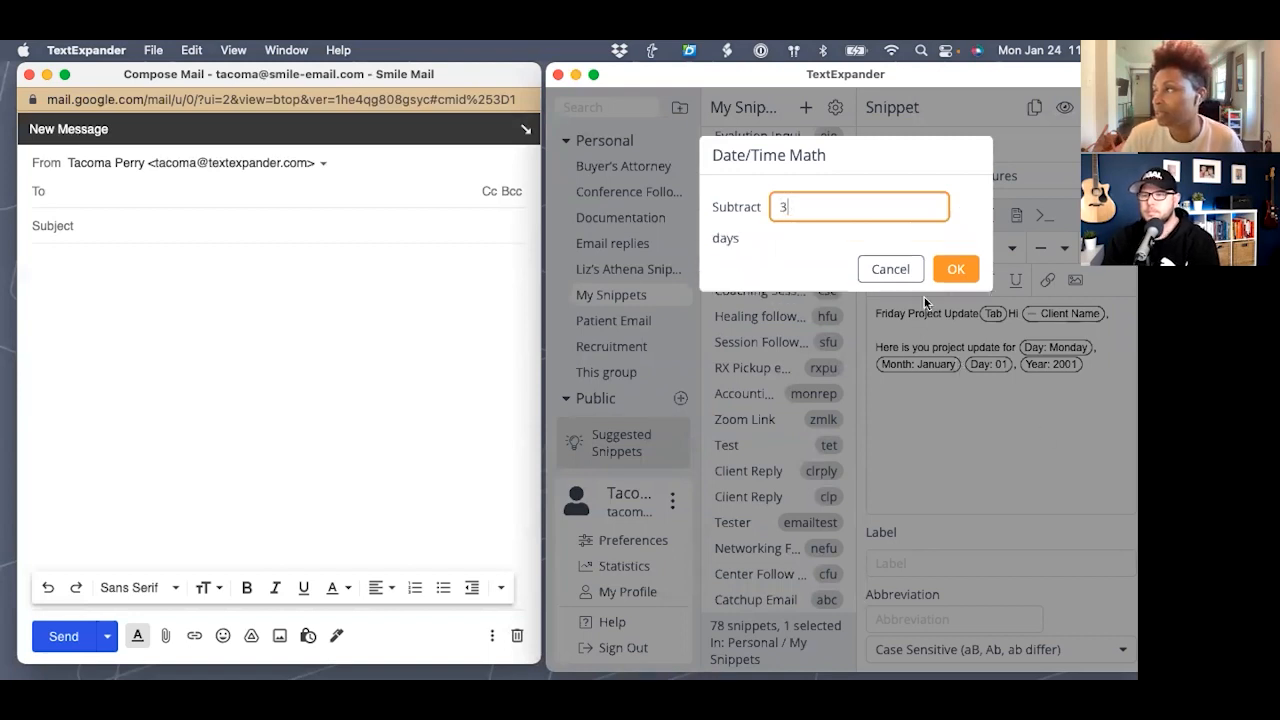
click(955, 268)
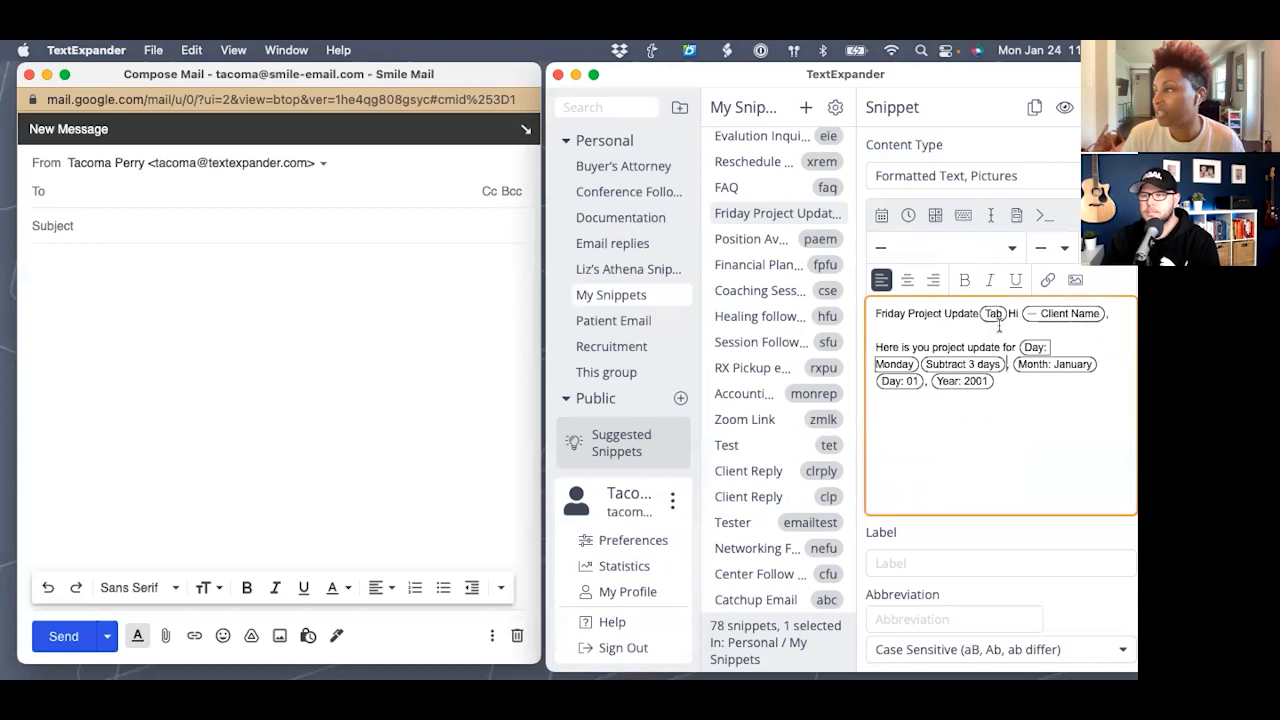
key(BackSpace)
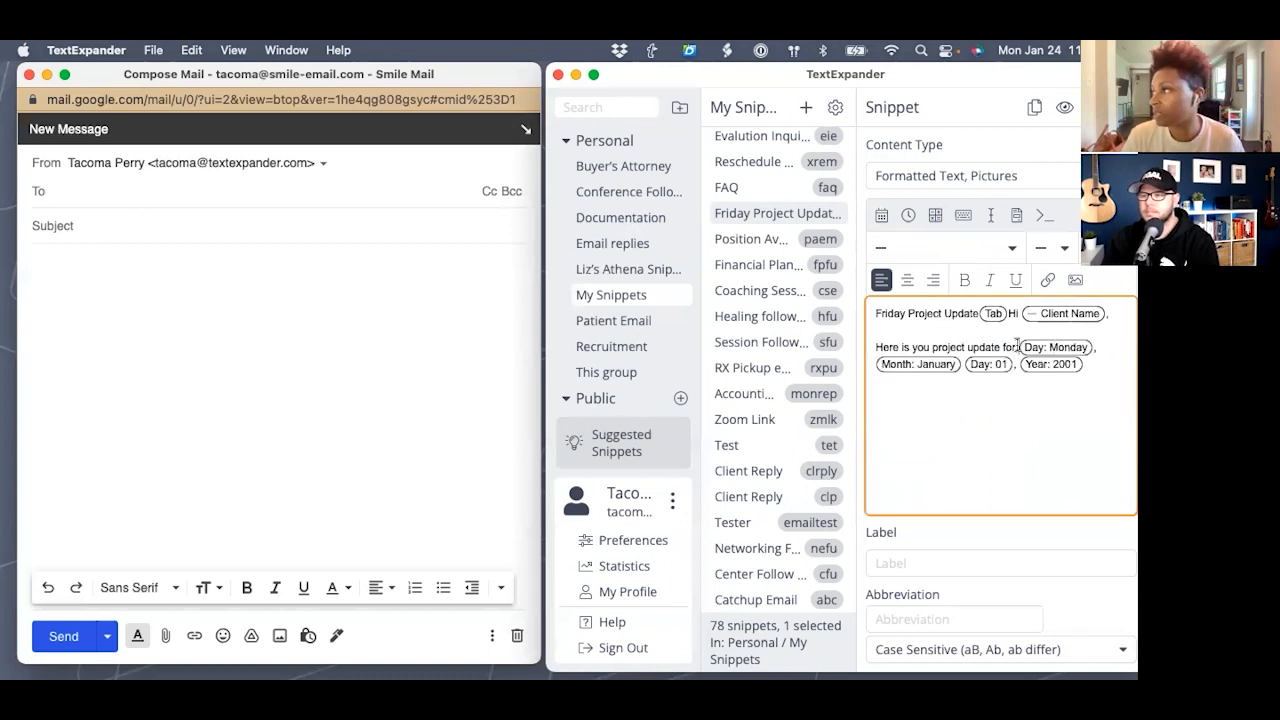
- Re-insert the Subtract 3 days adjustment before Day: Monday and add a colon after the year
click(934, 216)
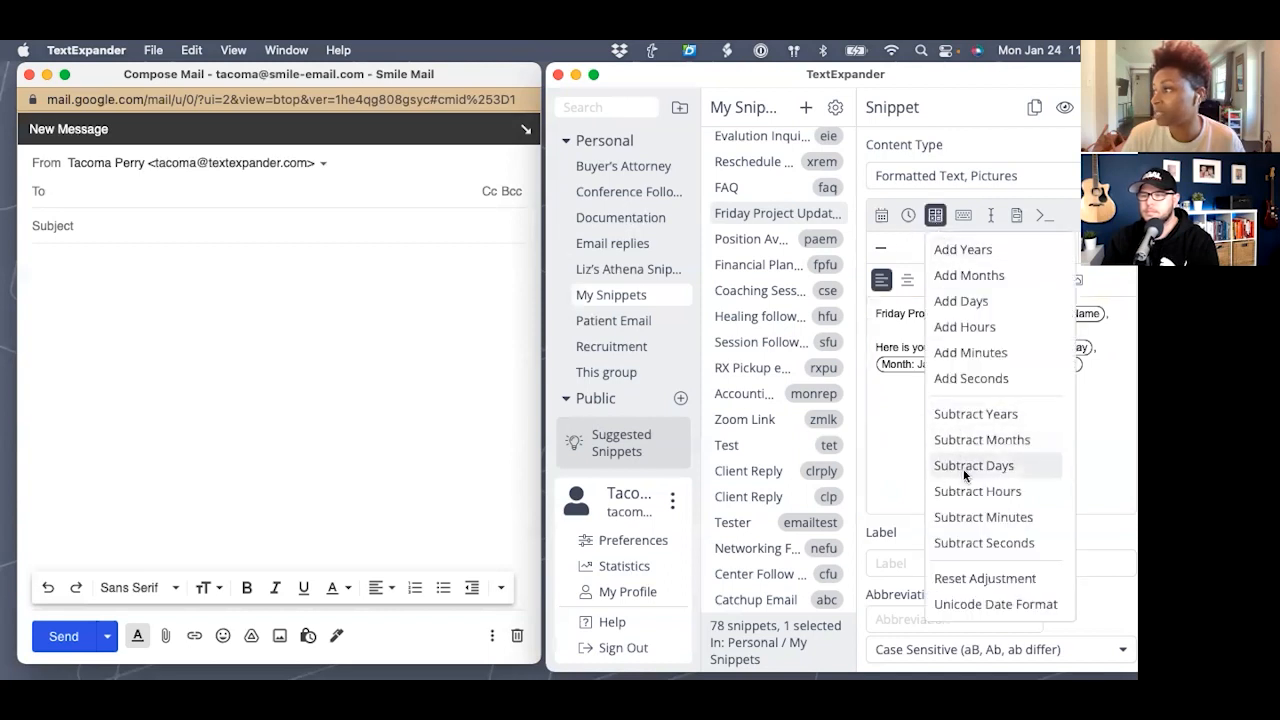
click(962, 465)
key(BackSpace)
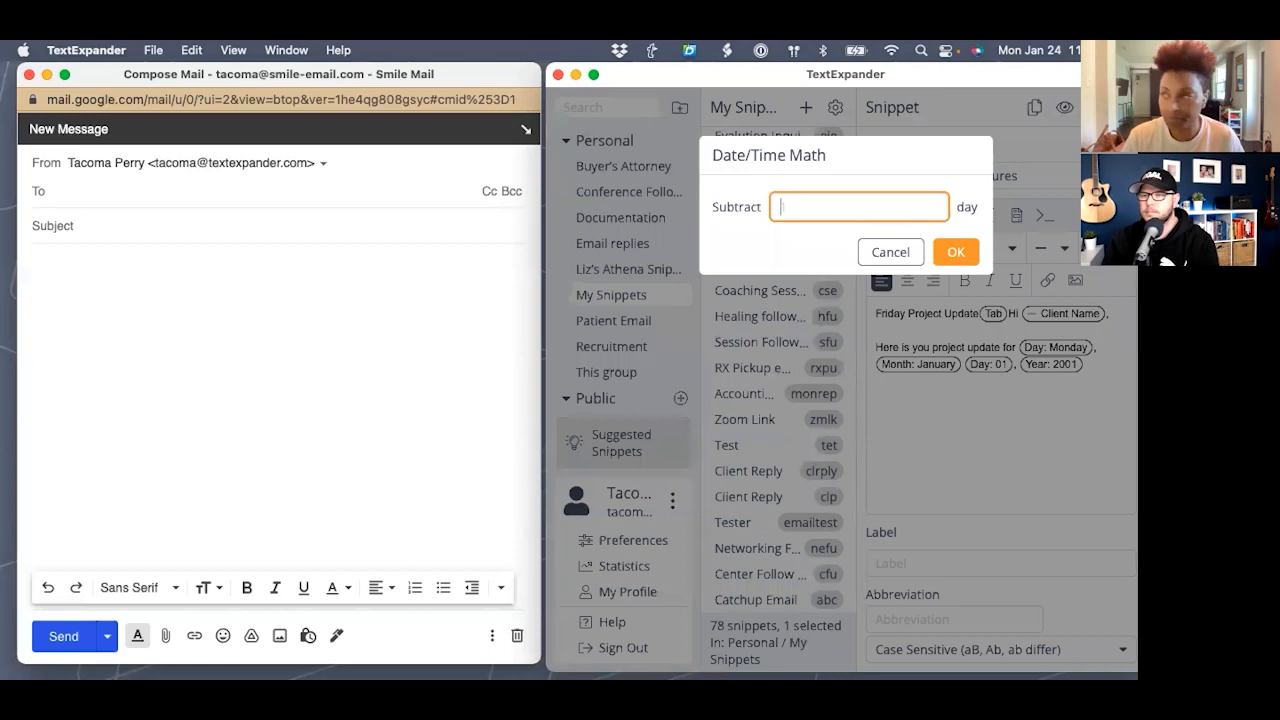
text(3)
click(956, 269)
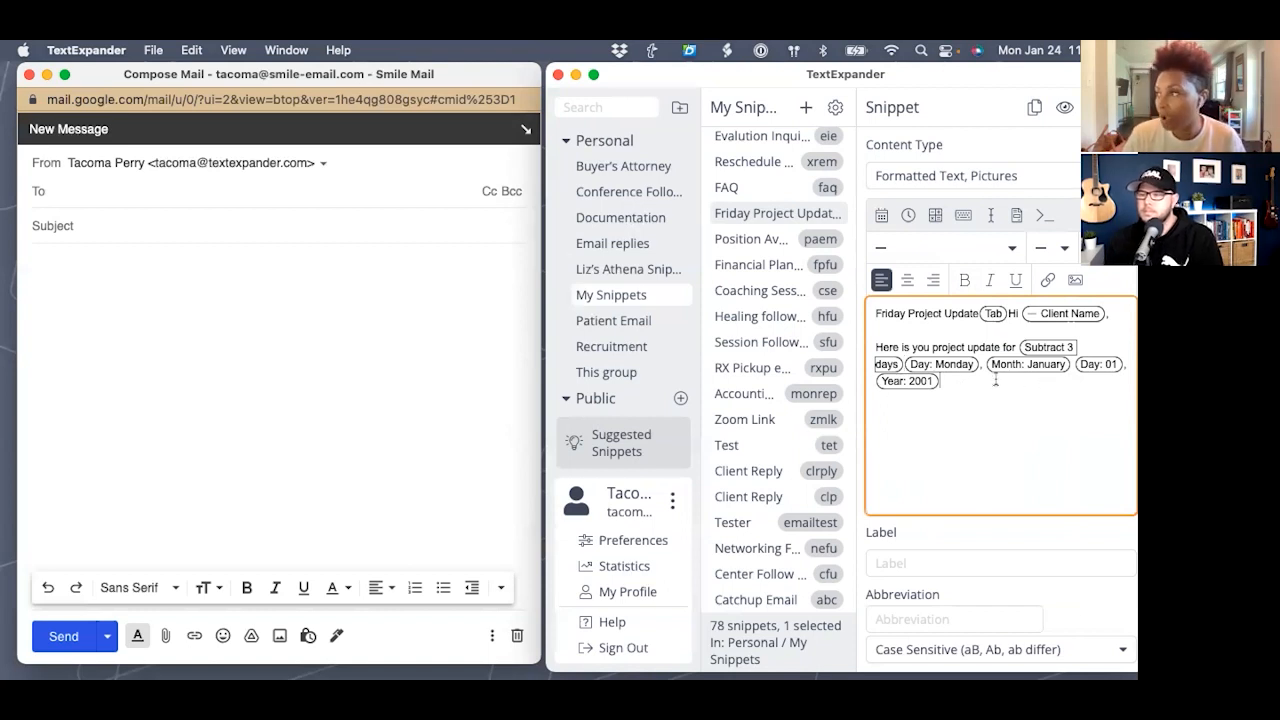
text(:)
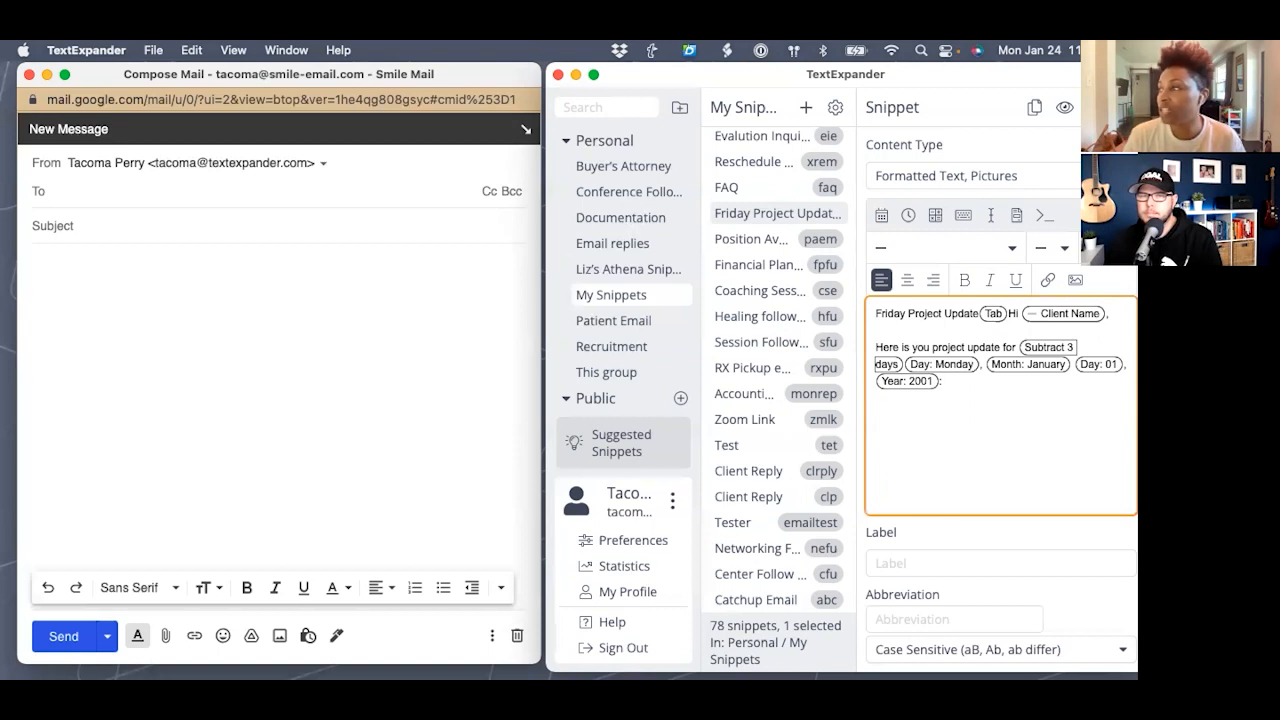
- Add a multi-line fill-in field named 'Project Update'
click(1018, 217)
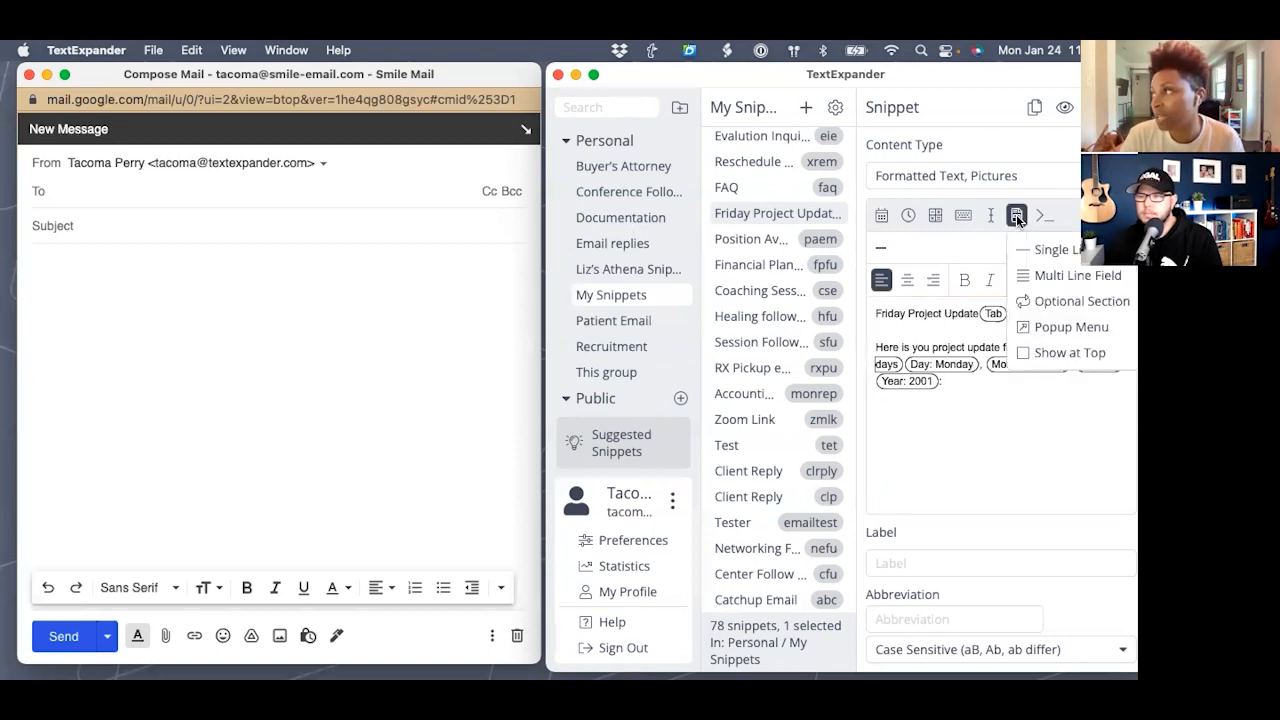
click(1063, 276)
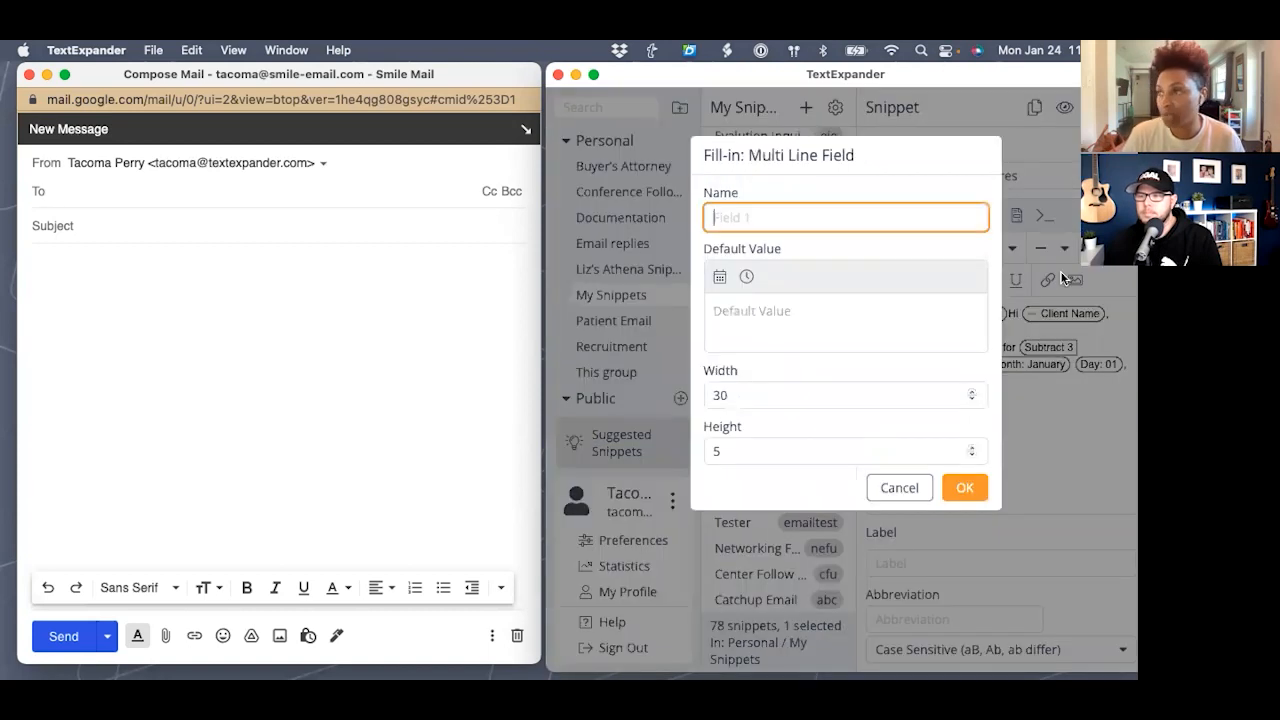
text(O)
key(BackSpace)
text(P)
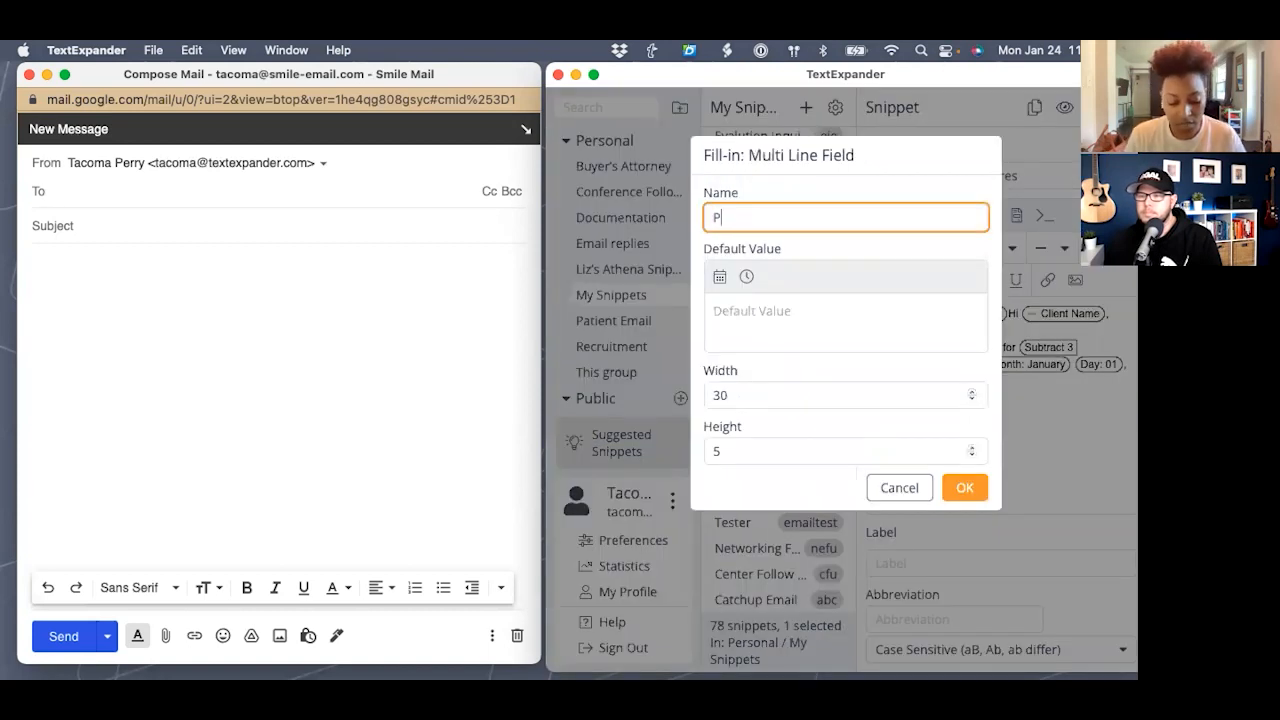
text(roject Up)
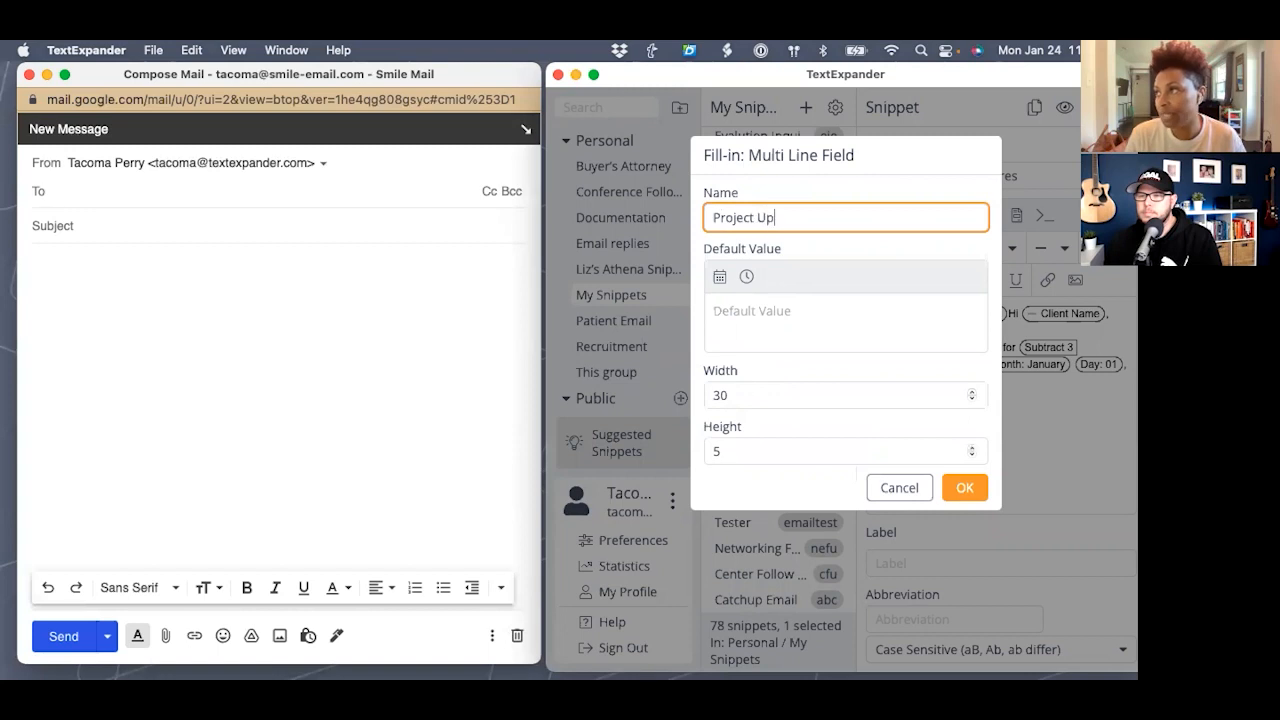
text(date)
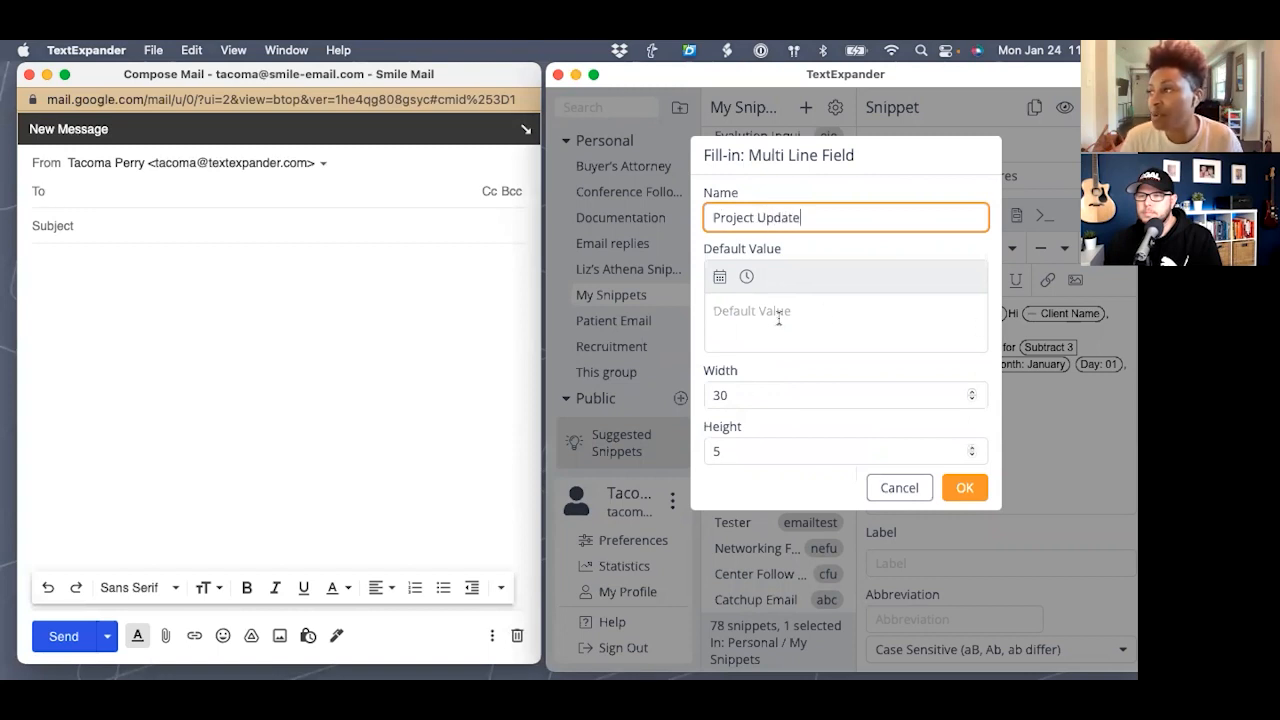
click(755, 310)
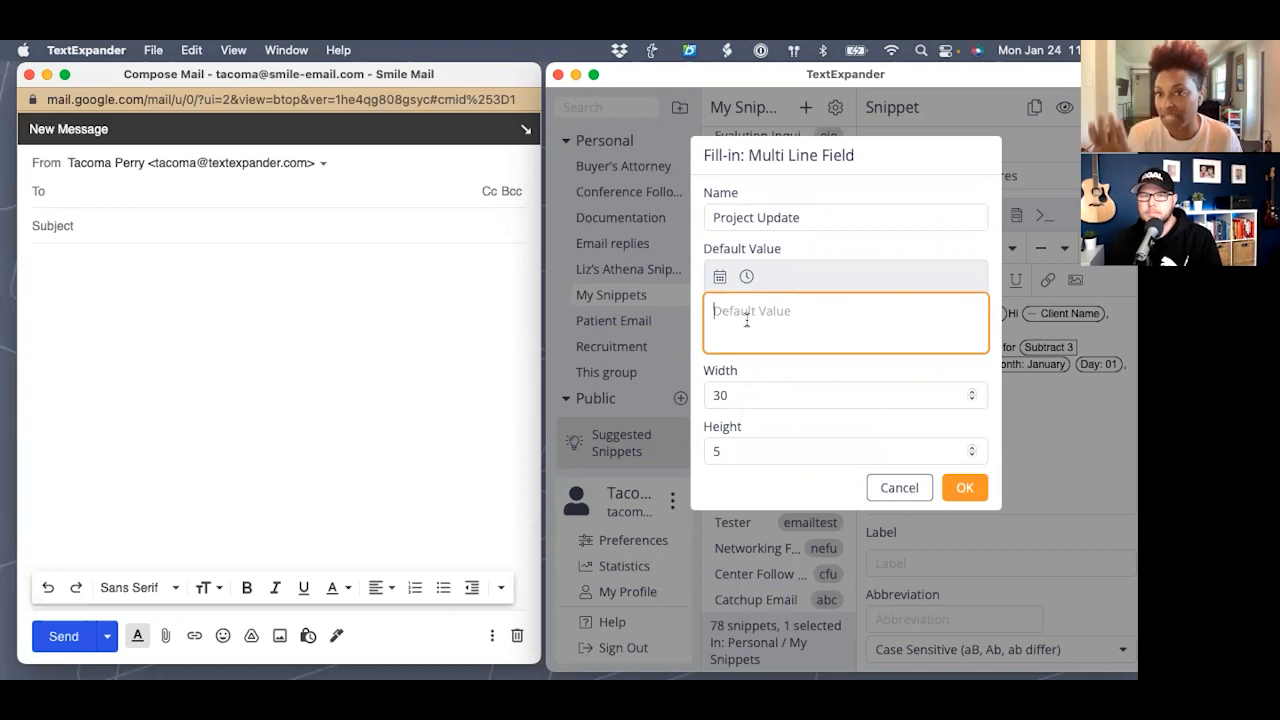
- Draft numbered lines 1., 2., 3. in the field's default value, then clear them out
text(1. last)
key(BackSpace)
key(BackSpace)
key(BackSpace)
key(BackSpace)
key(Return)
text(2)
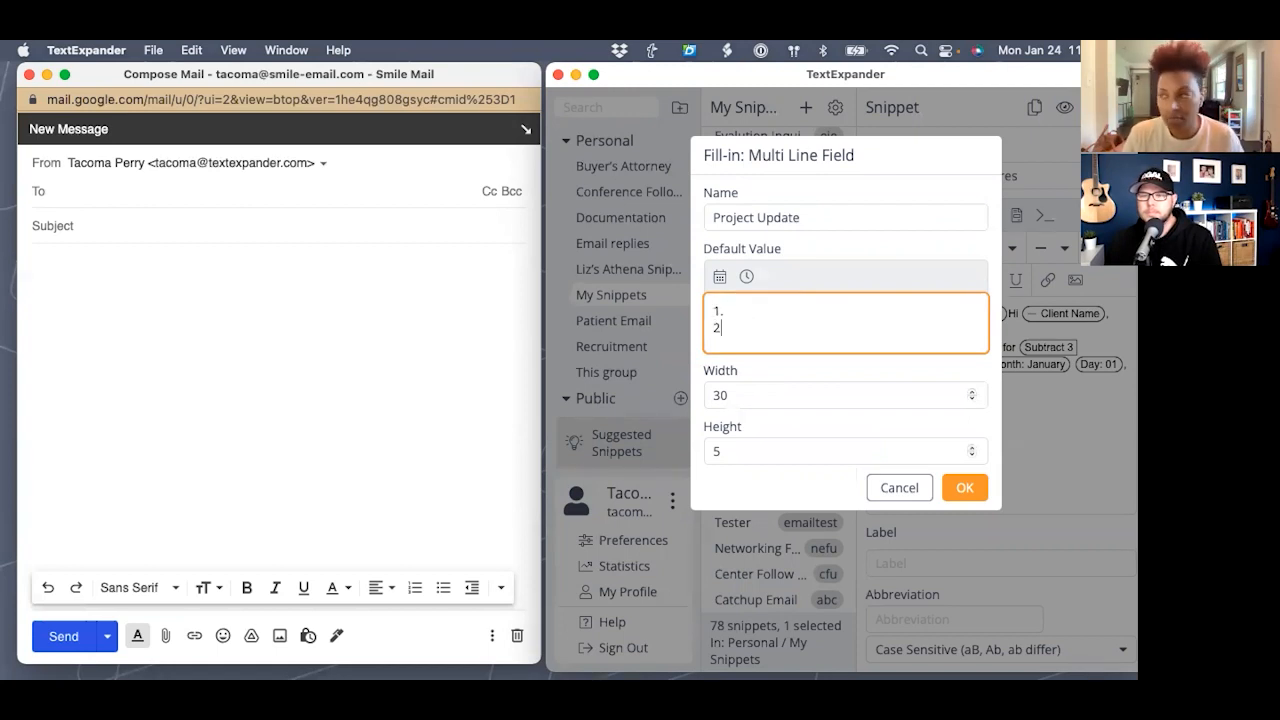
text(.)
key(Return)
text(3.)
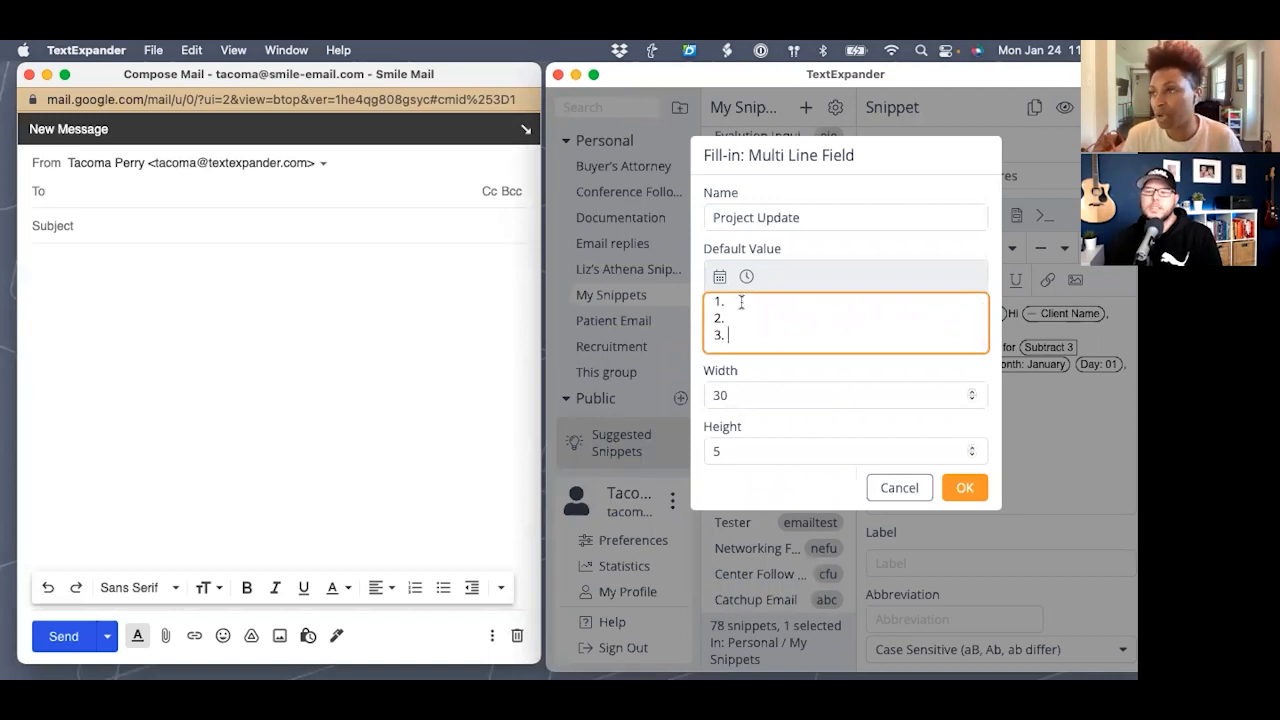
drag(743, 340, 690, 275)
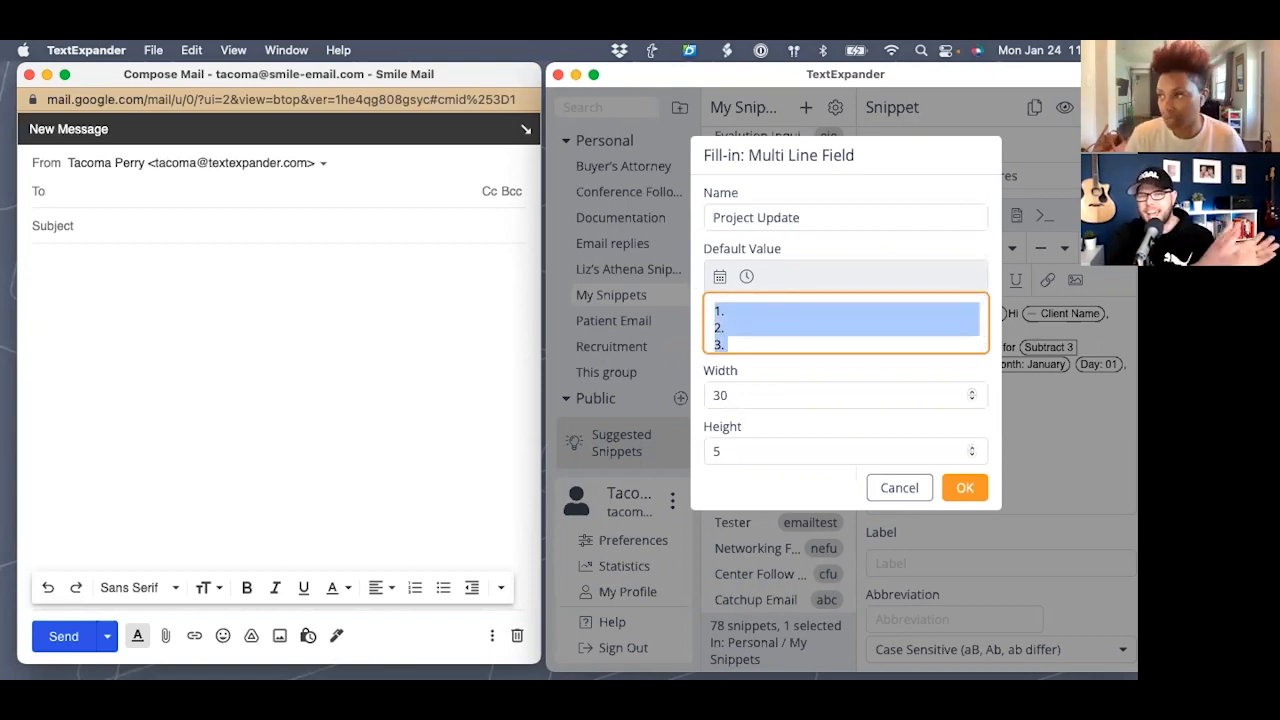
text(Pa)
drag(744, 310, 682, 312)
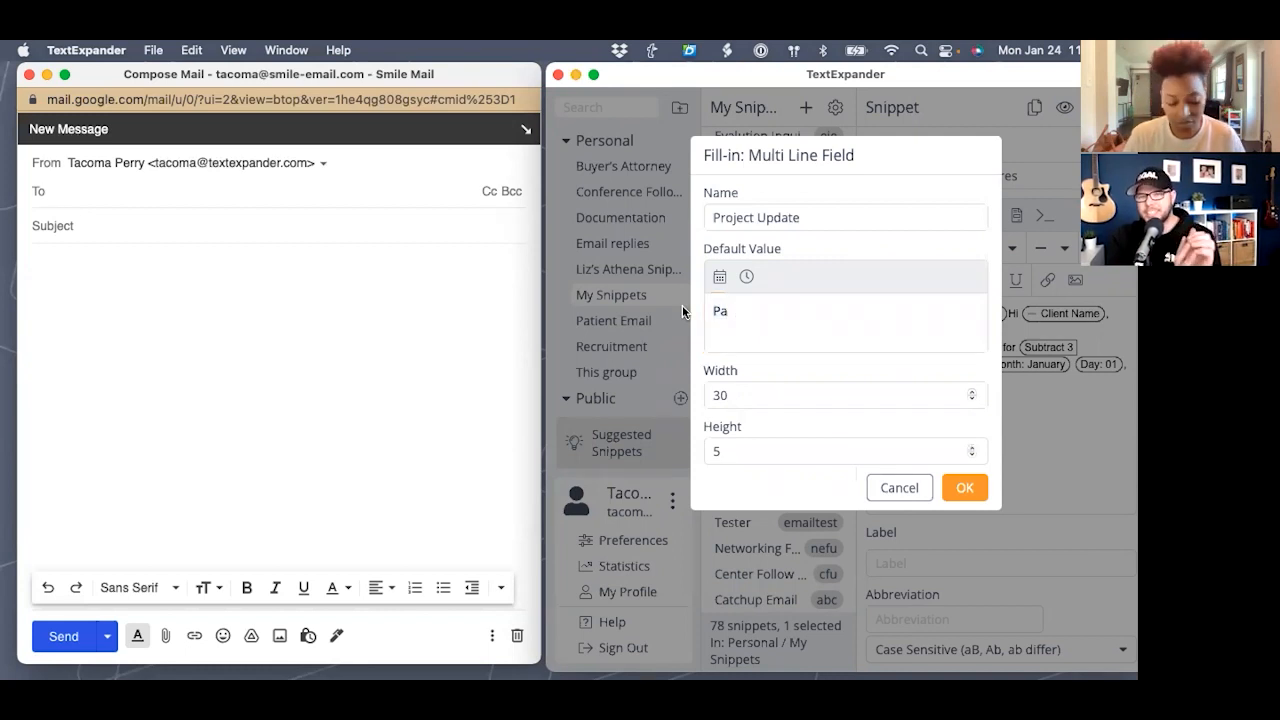
click(728, 313)
drag(728, 313, 686, 315)
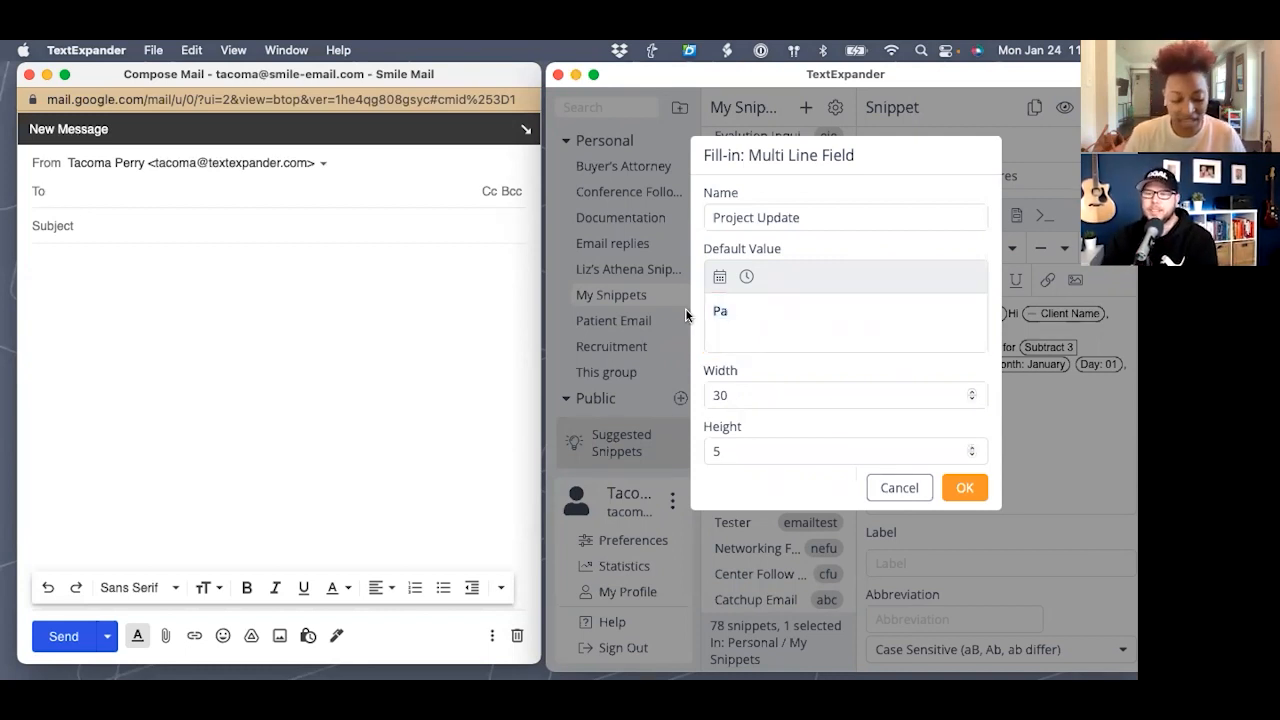
click(710, 310)
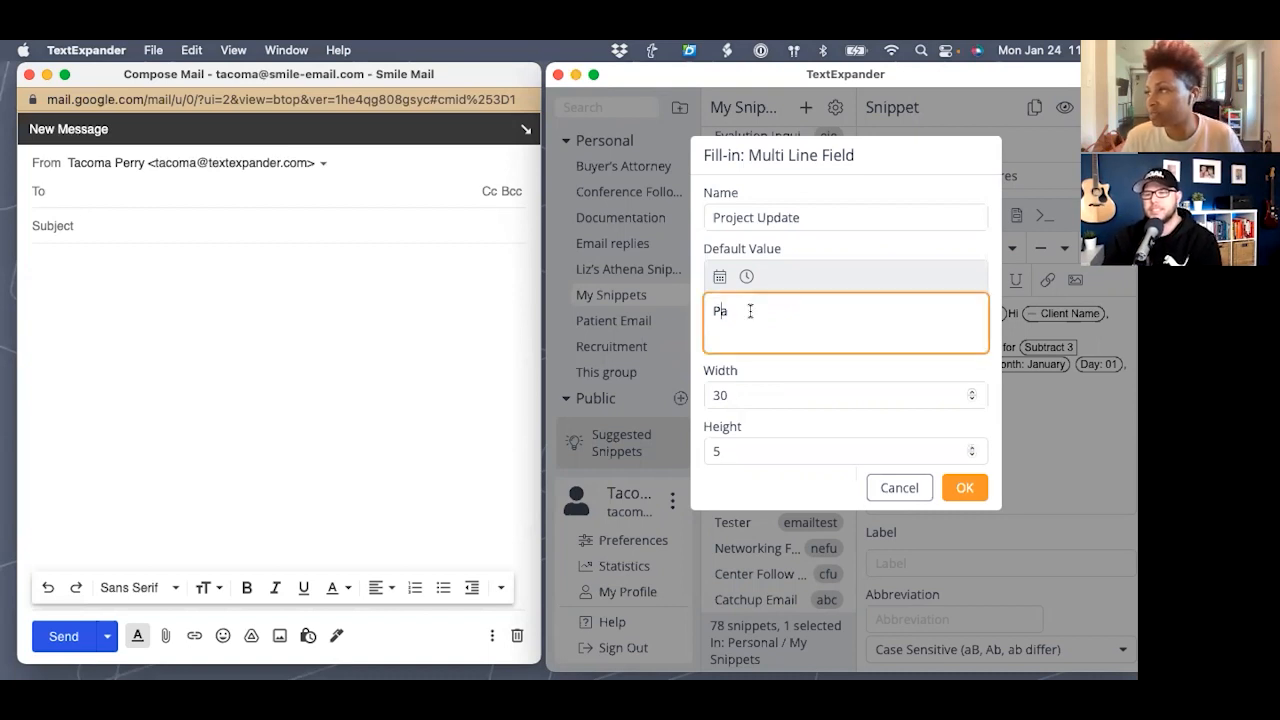
key(BackSpace)
key(BackSpace)
- Set the default value to 'This week:', 'Where we're at presently:', 'Next week:' and confirm the field
text(T)
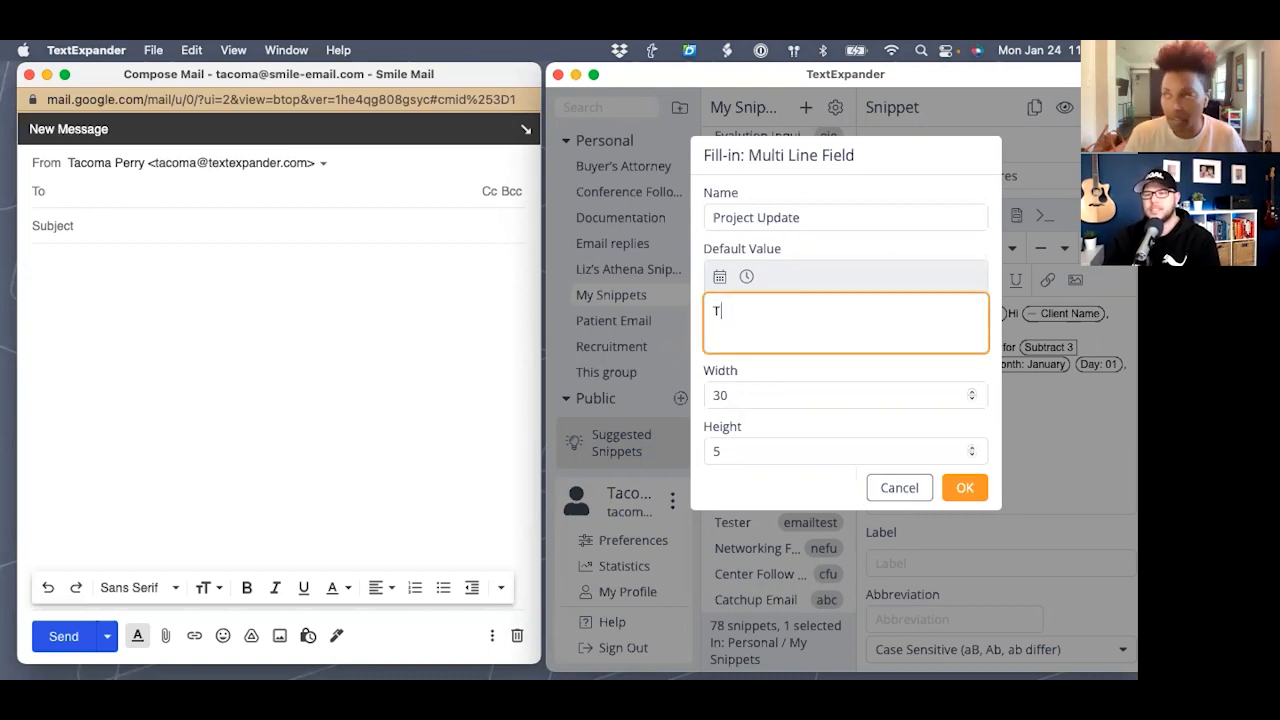
text(his we)
key(BackSpace)
text(ek)
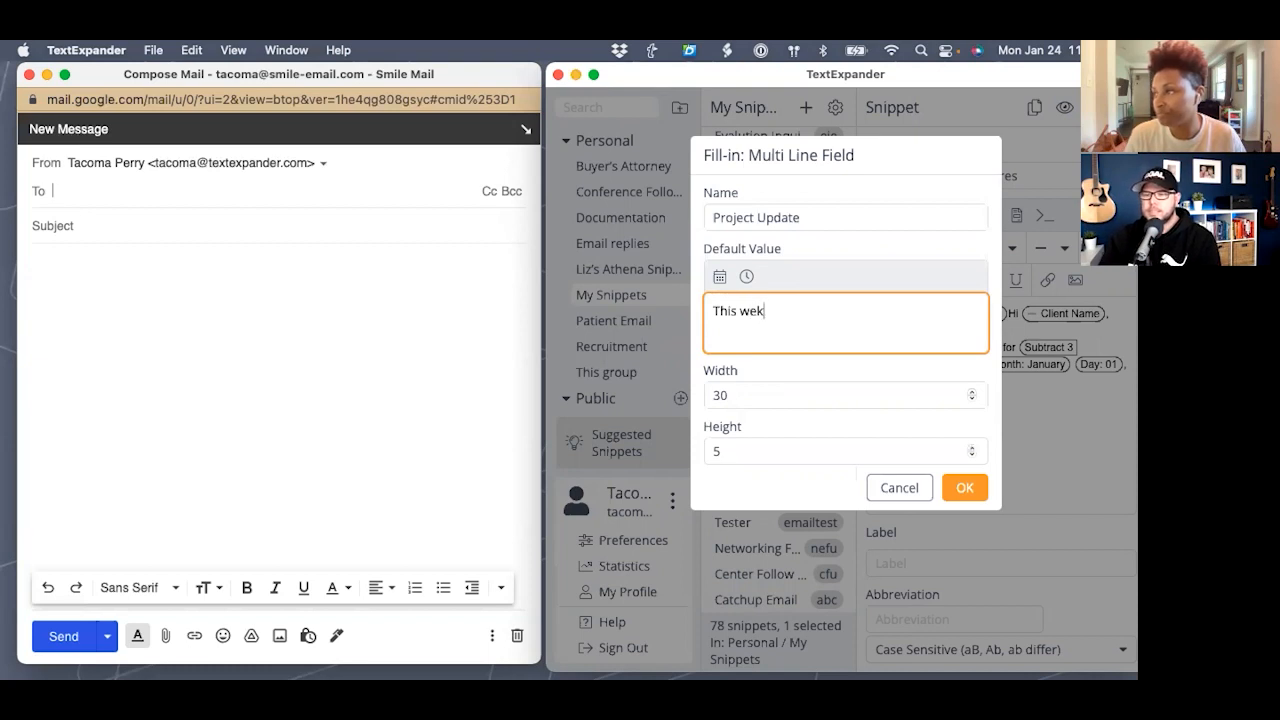
key(BackSpace)
text(ek:)
key(Return)
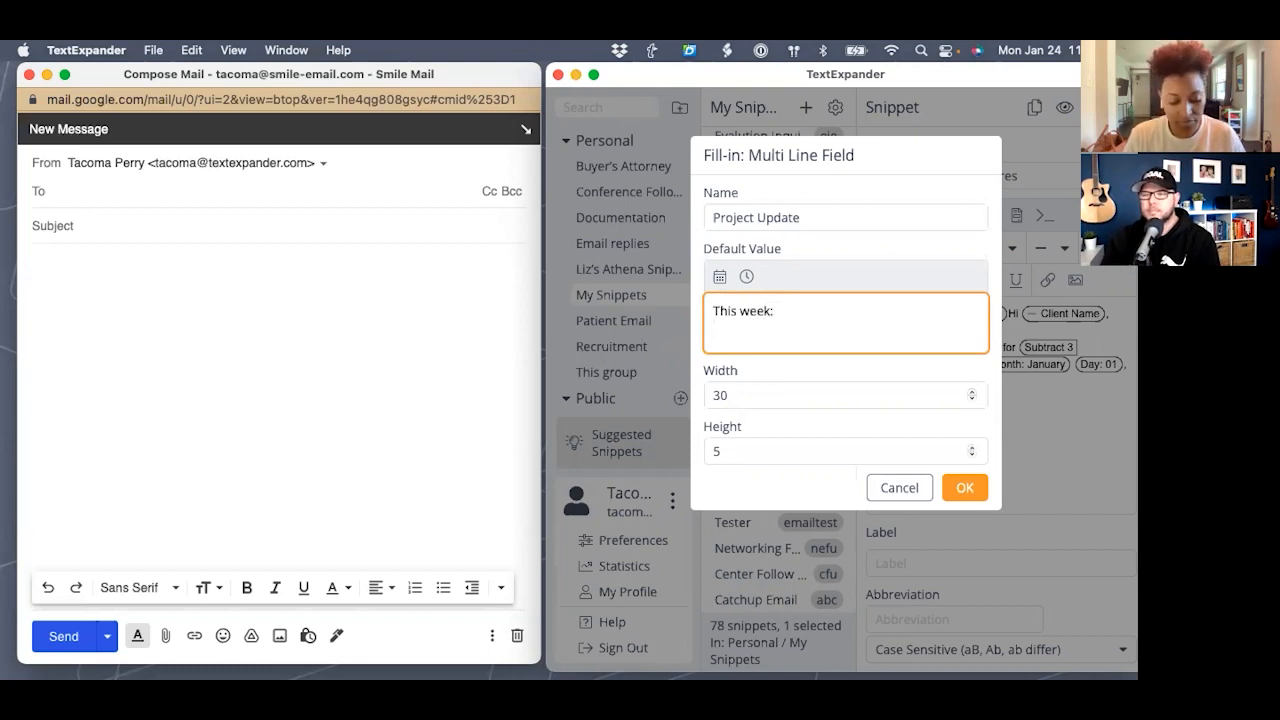
text(N)
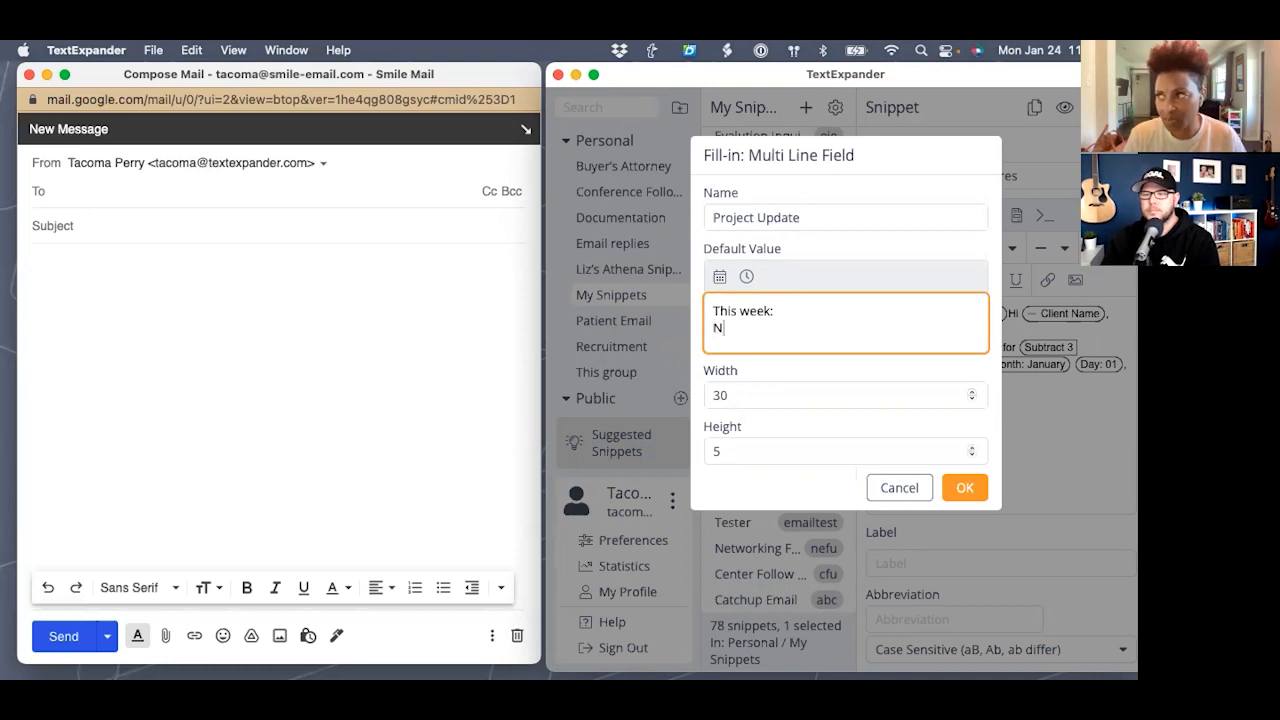
text(ext week:)
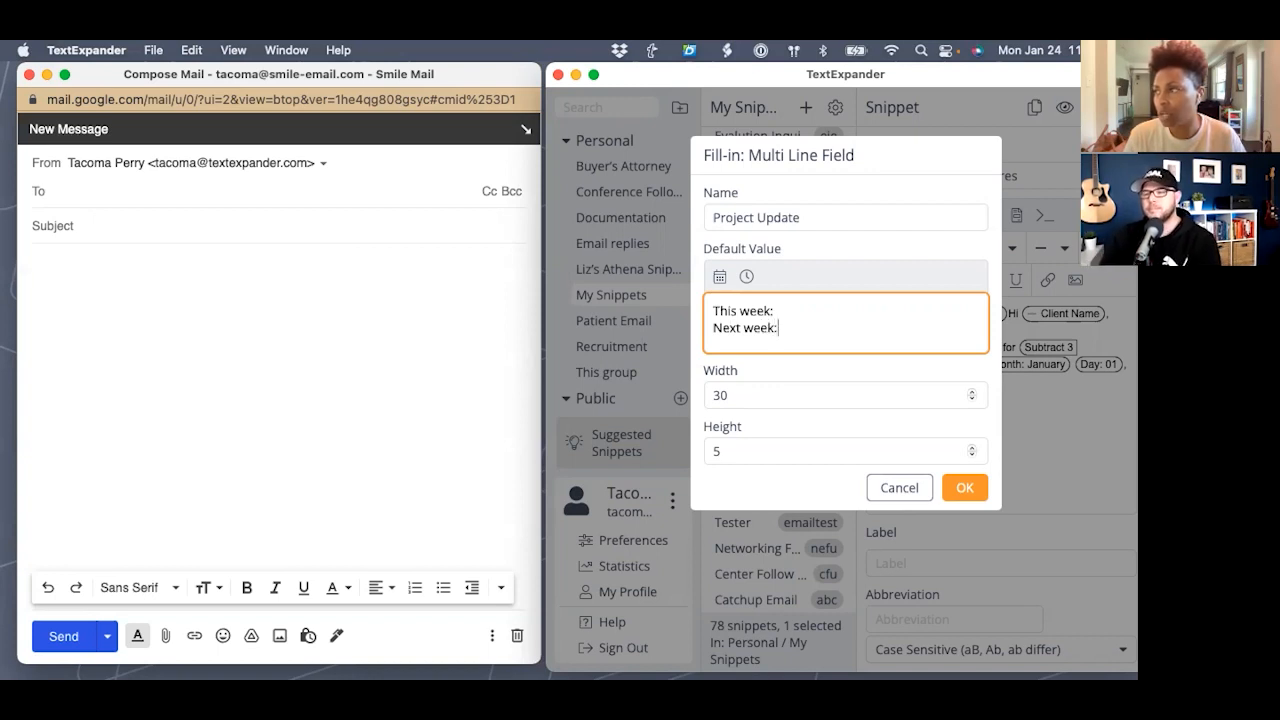
click(780, 312)
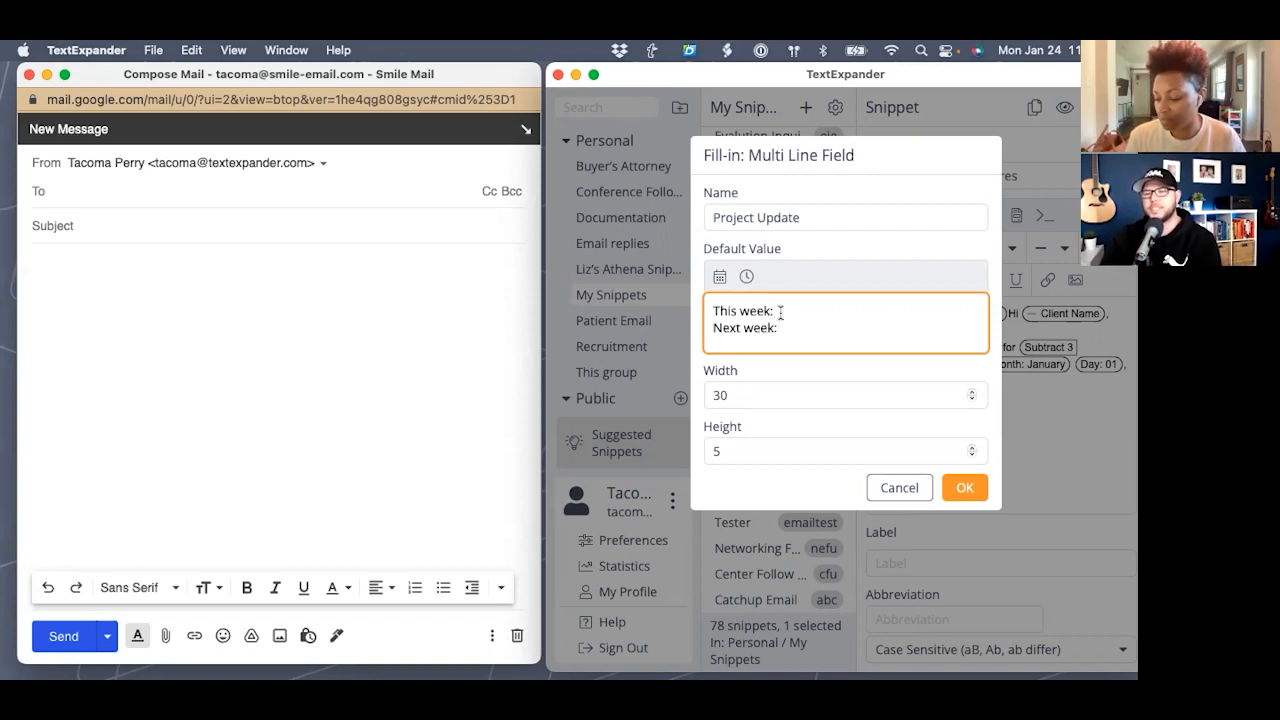
key(Return)
text(P)
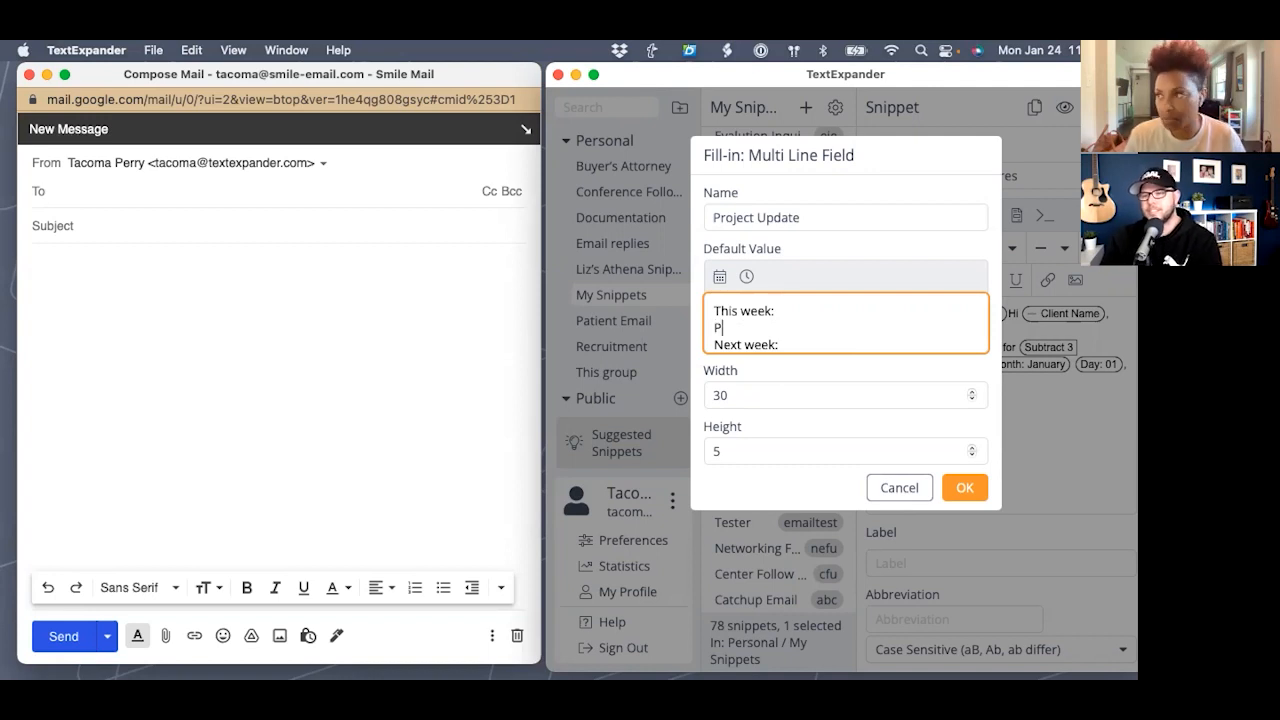
text(Where we're at presently:)
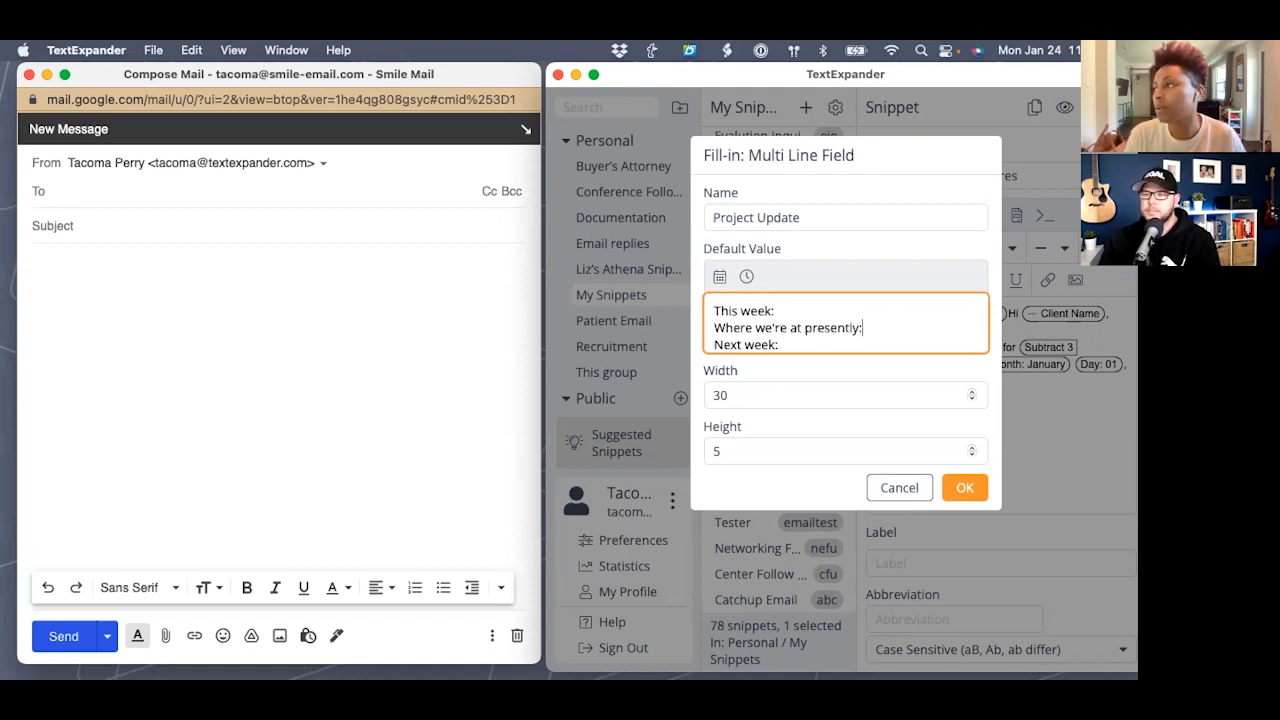
scroll(780, 311, down, 1)
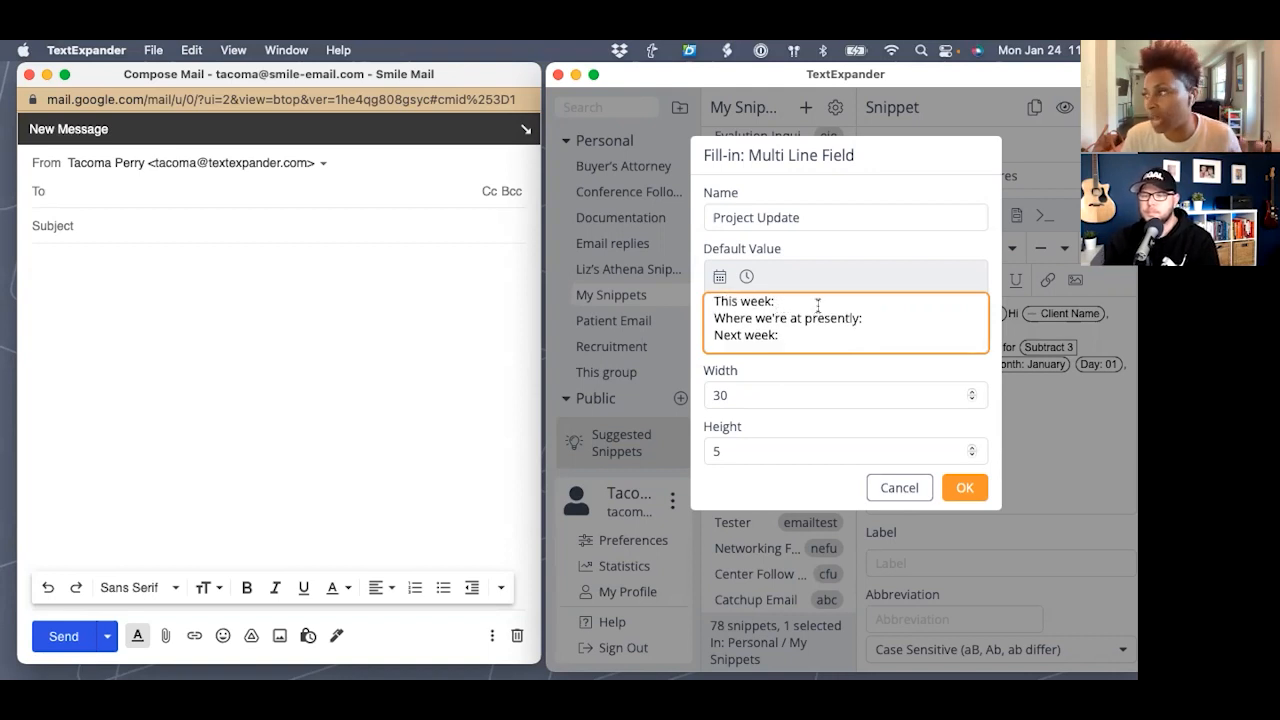
scroll(805, 311, up, 1)
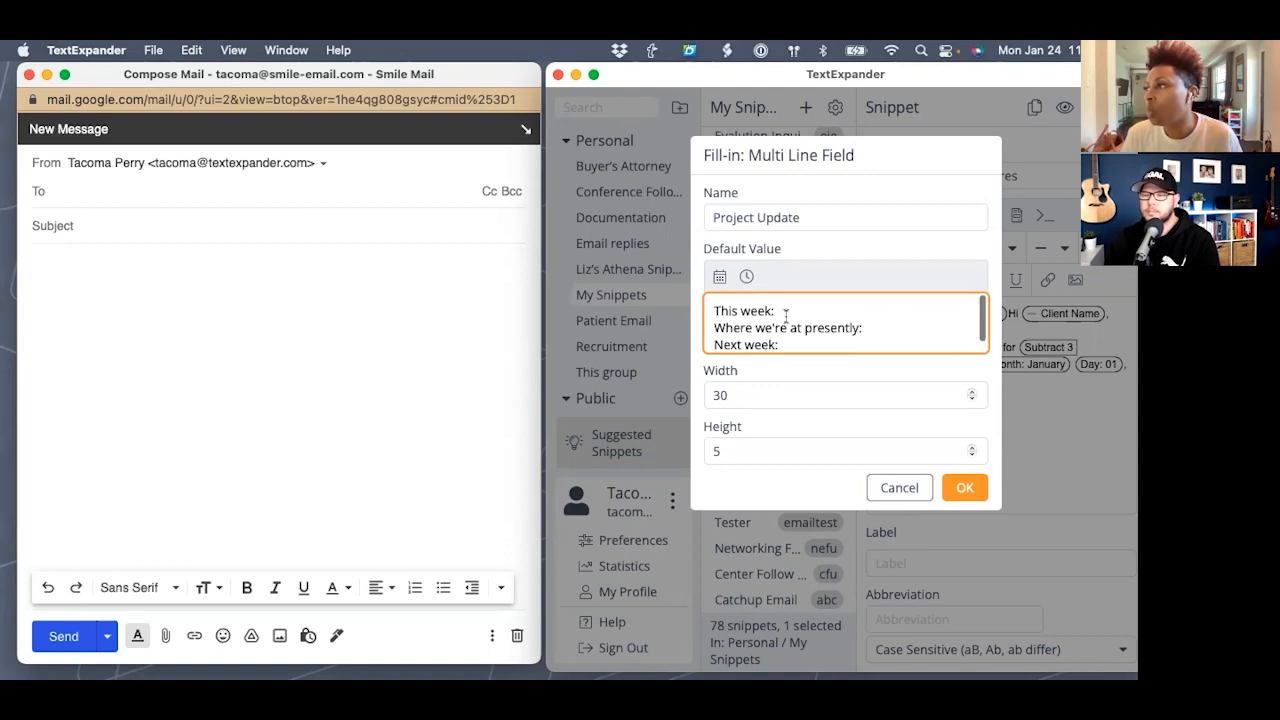
click(962, 490)
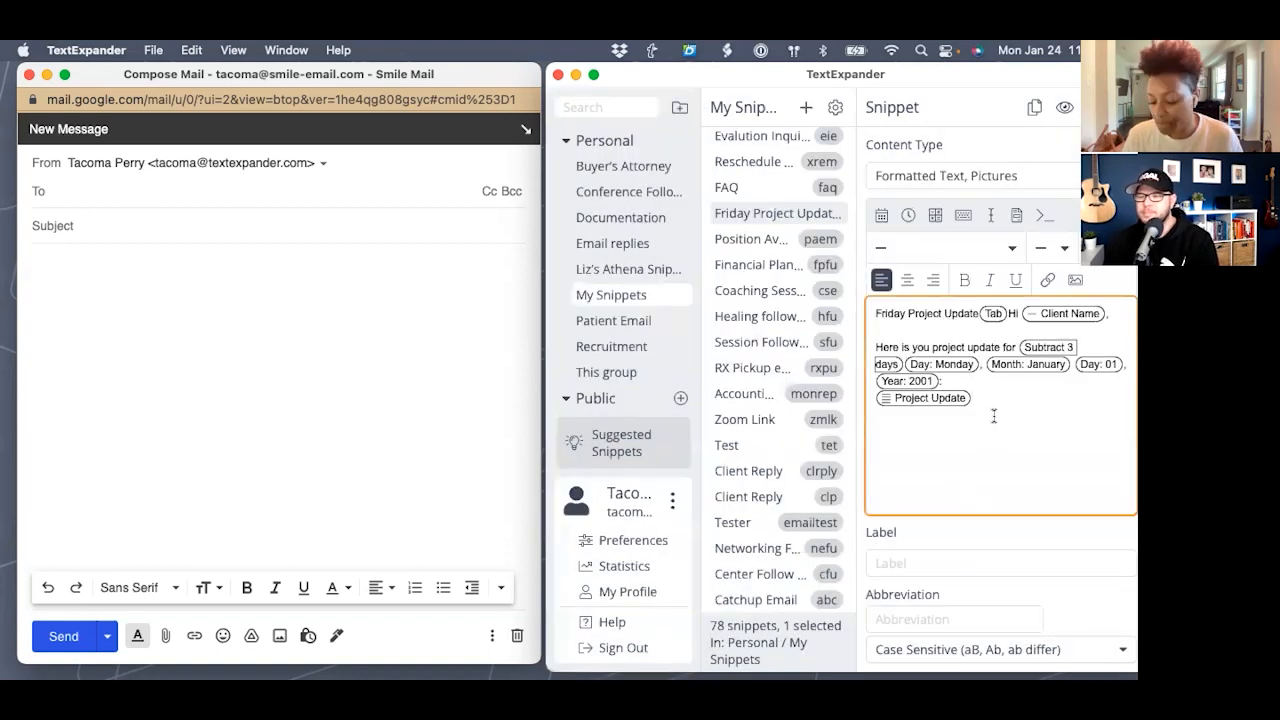
- Add a new line beginning 'We suggest' below the Project Update fill-in
key(Return)
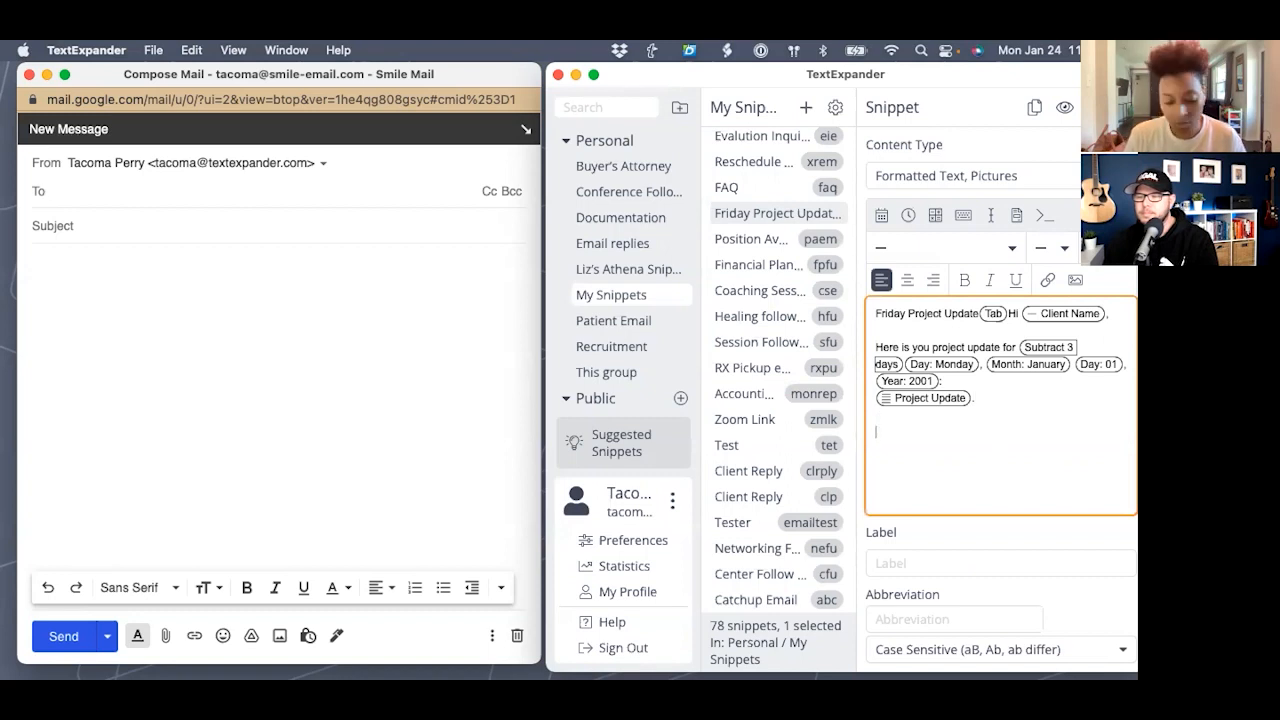
text(We suges)
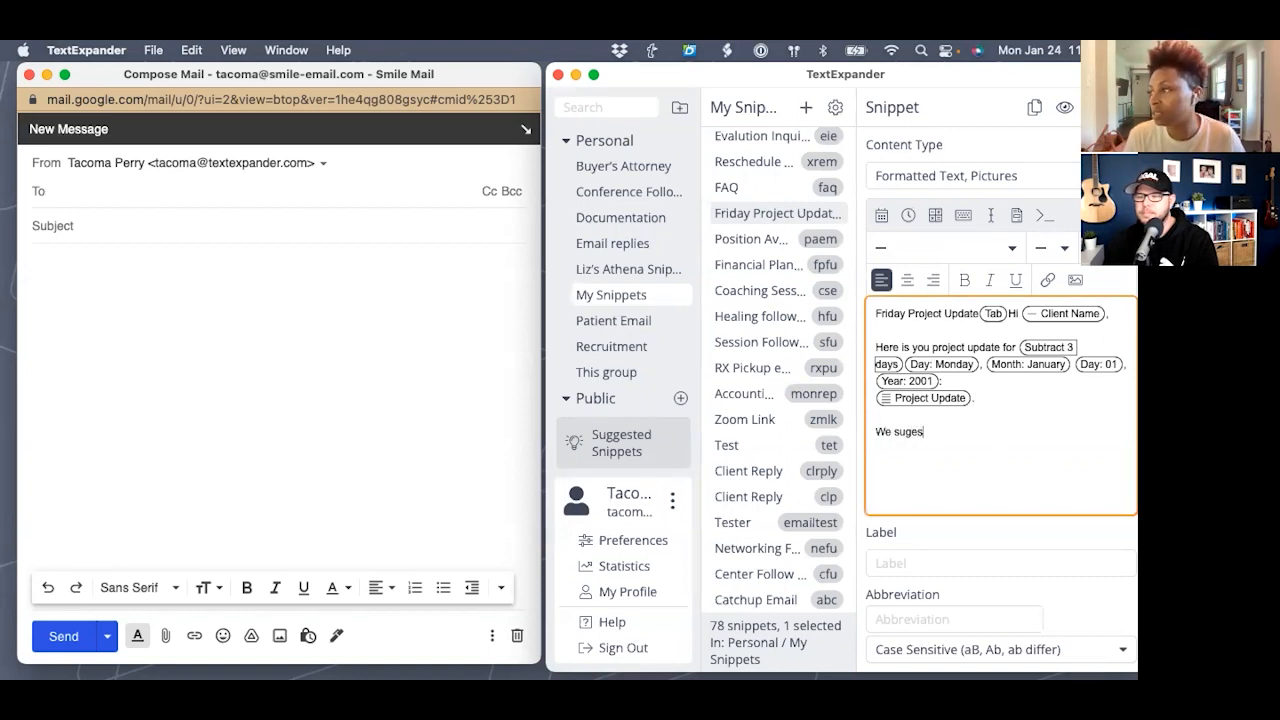
key(BackSpace)
key(BackSpace)
text(gest)
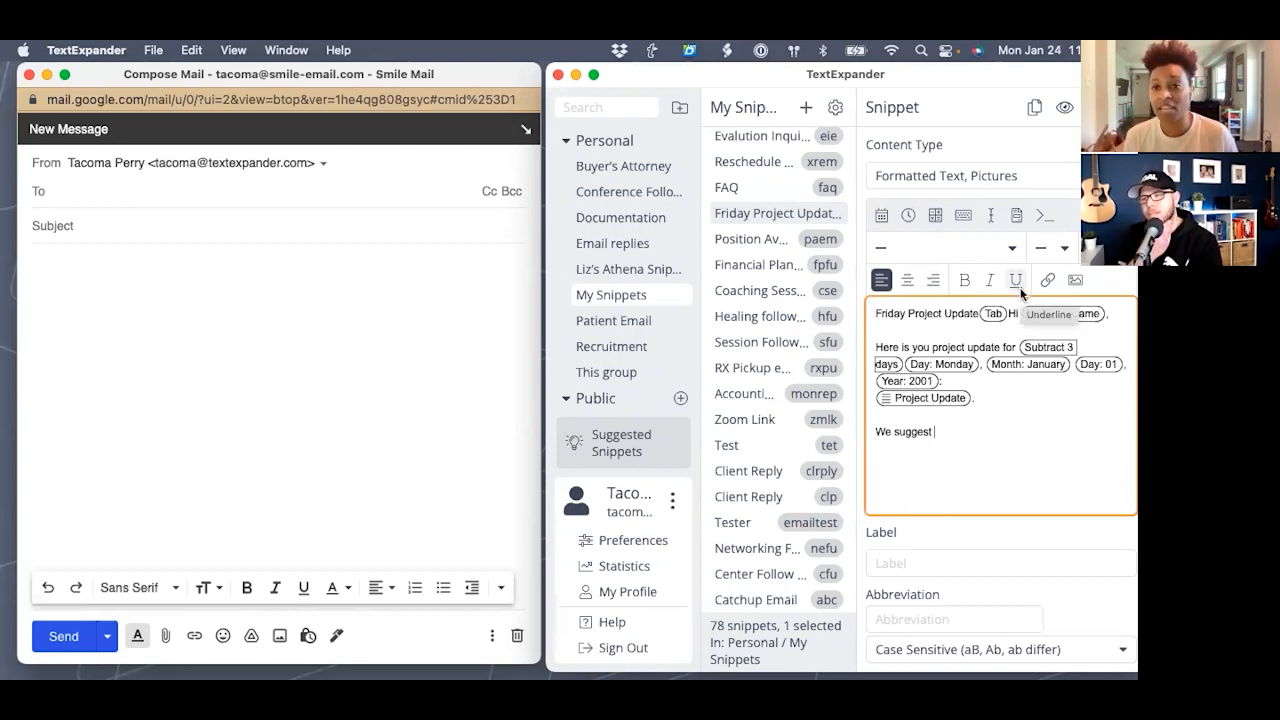
- Create a 'Project Suggestions' popup menu with options 'getting on a call' and 'following up next Friday'
click(1016, 215)
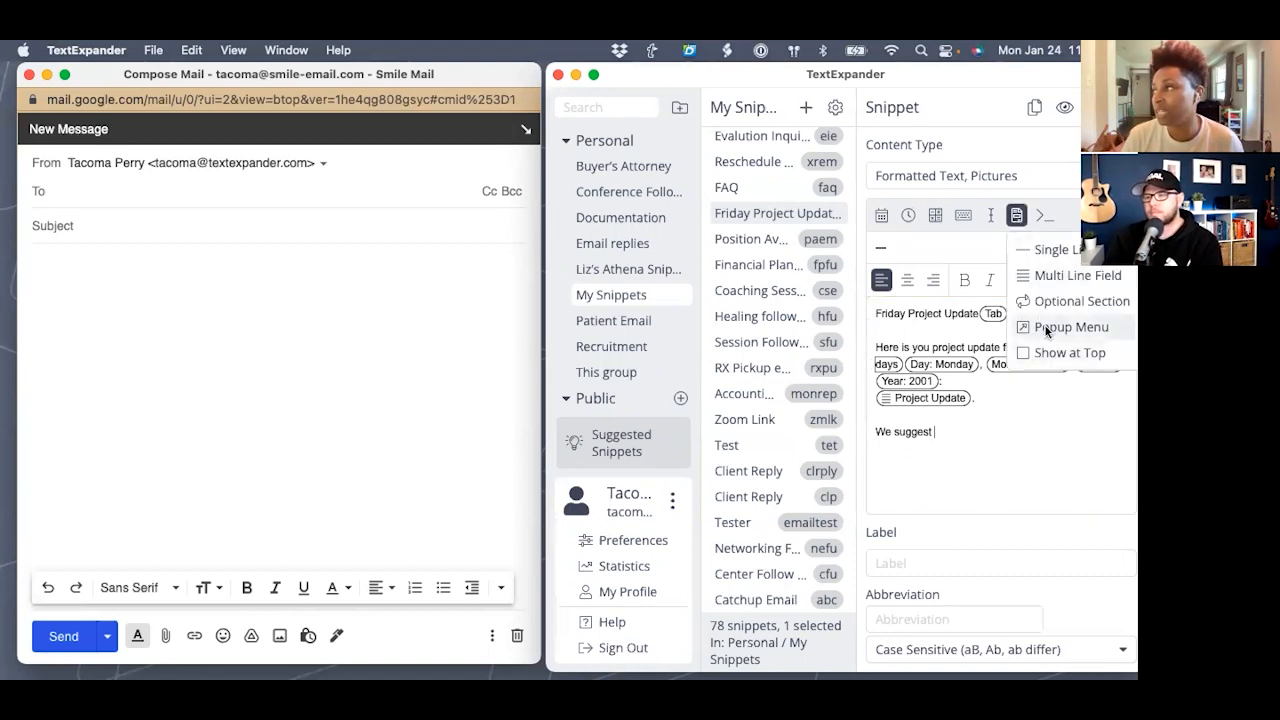
click(1047, 328)
text(Project S)
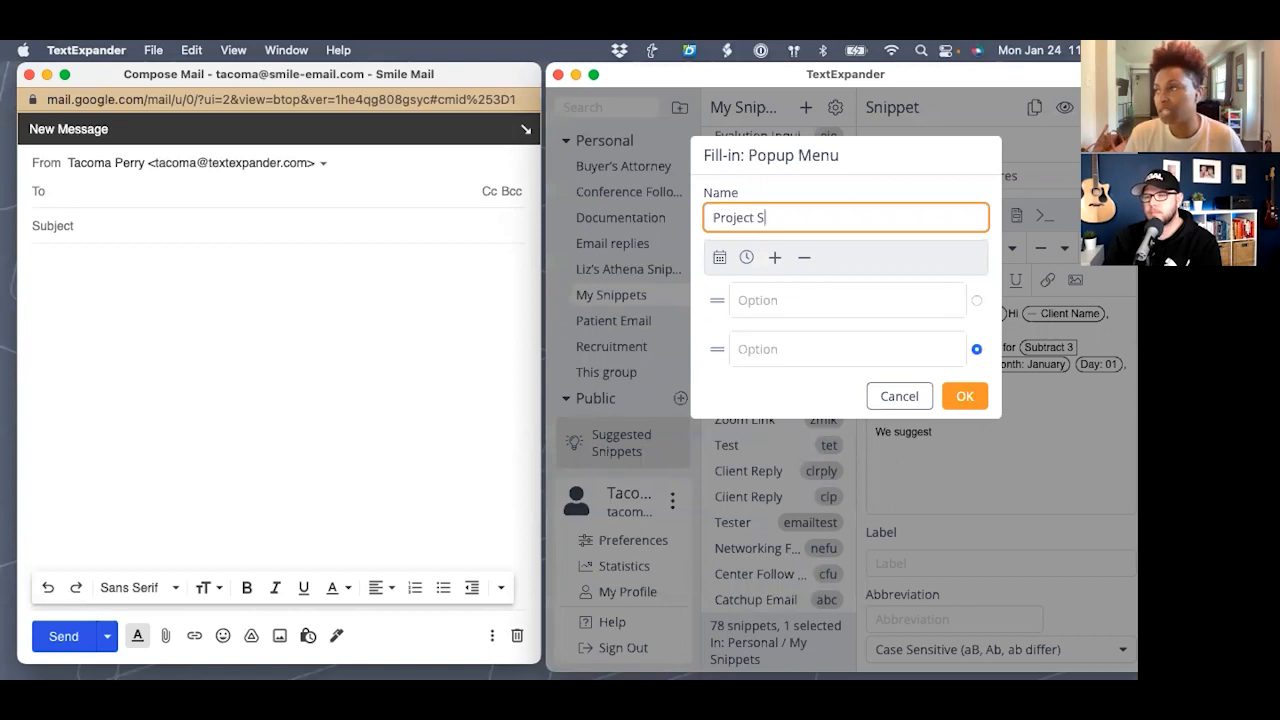
text(uggestions)
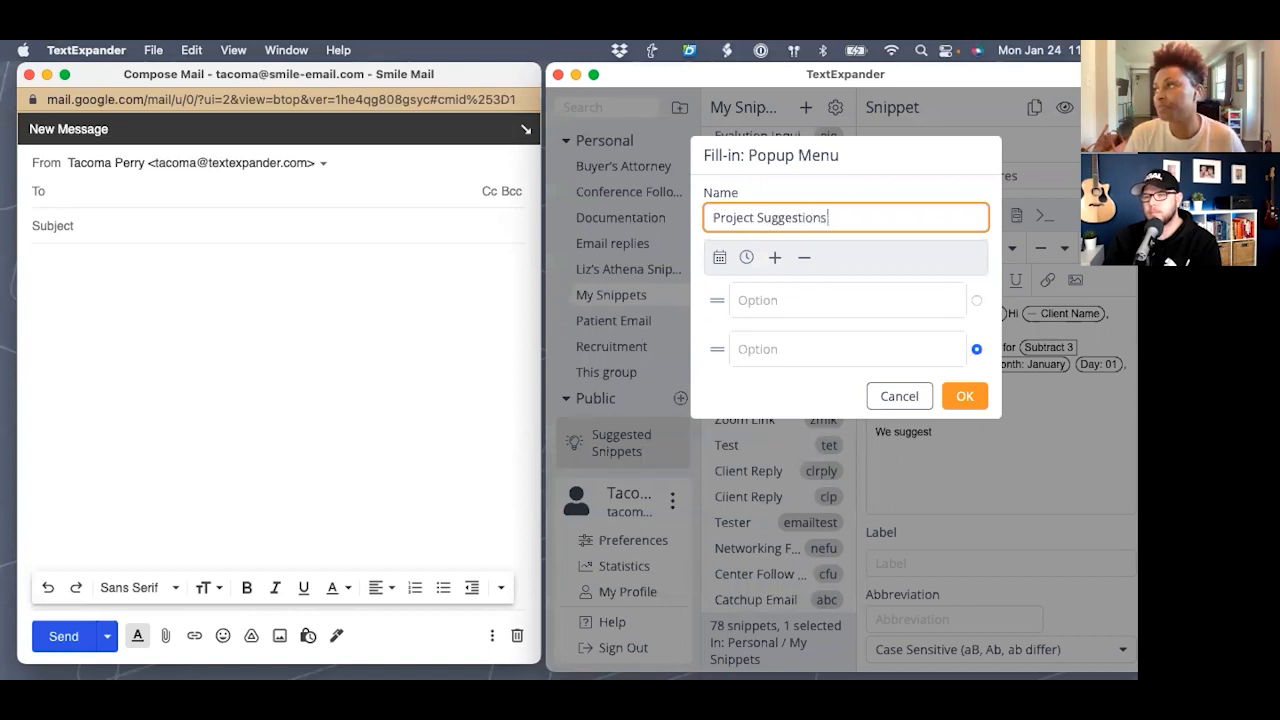
click(791, 308)
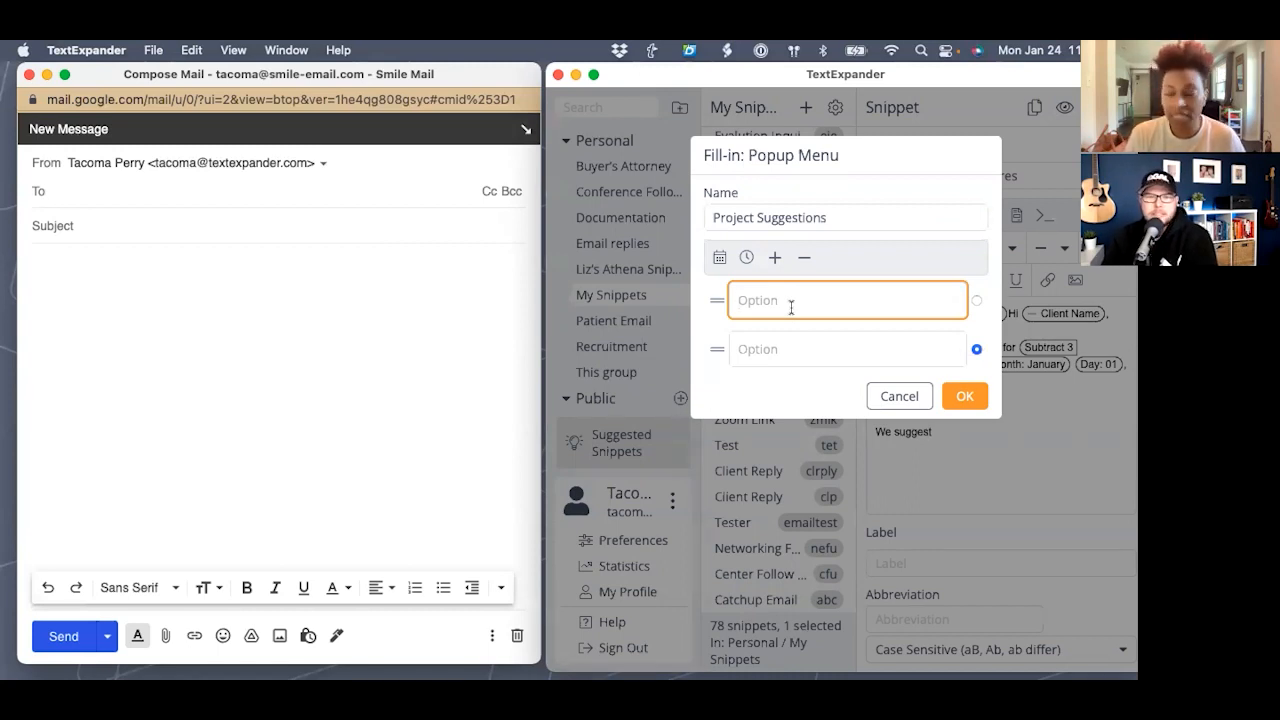
text(ge)
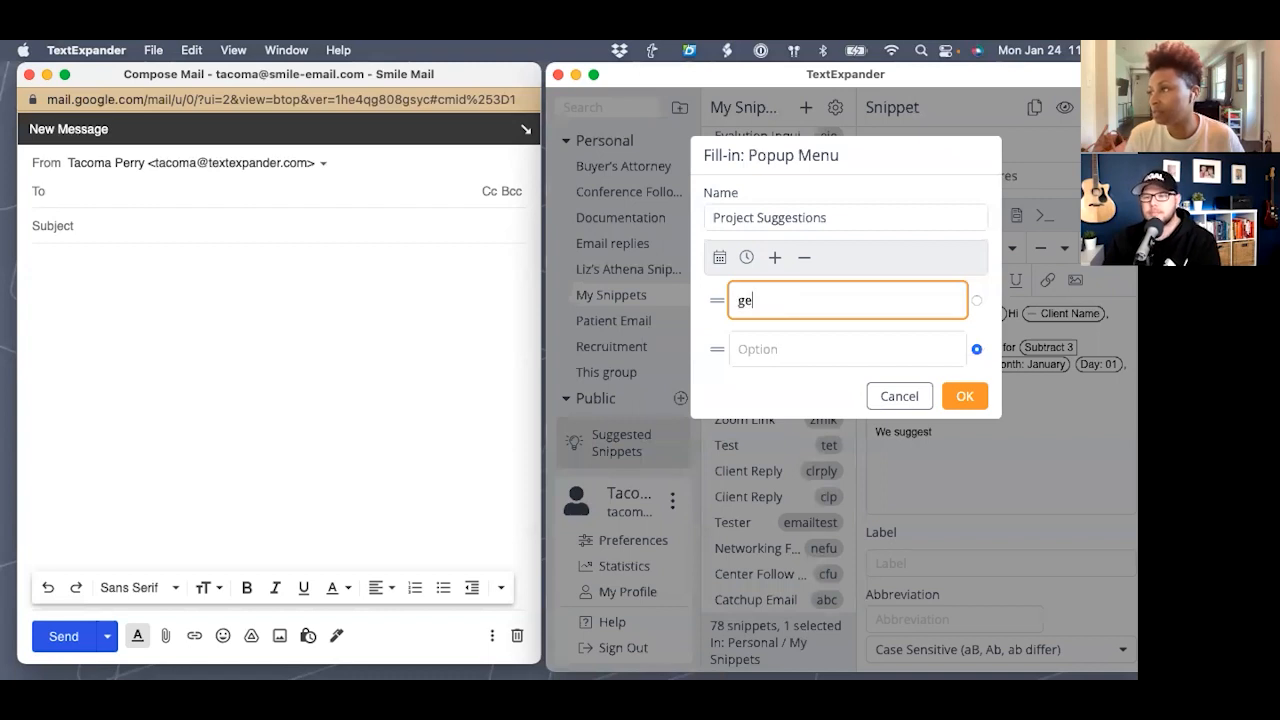
text(tting on a call)
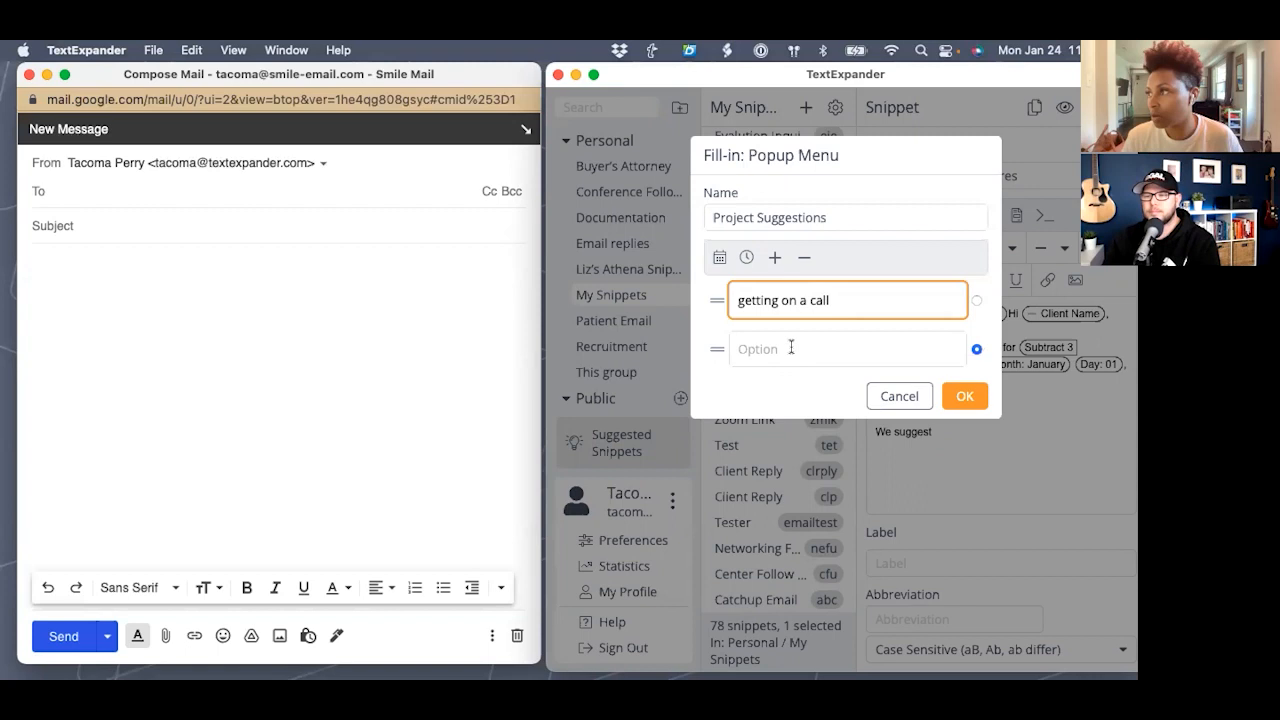
click(791, 348)
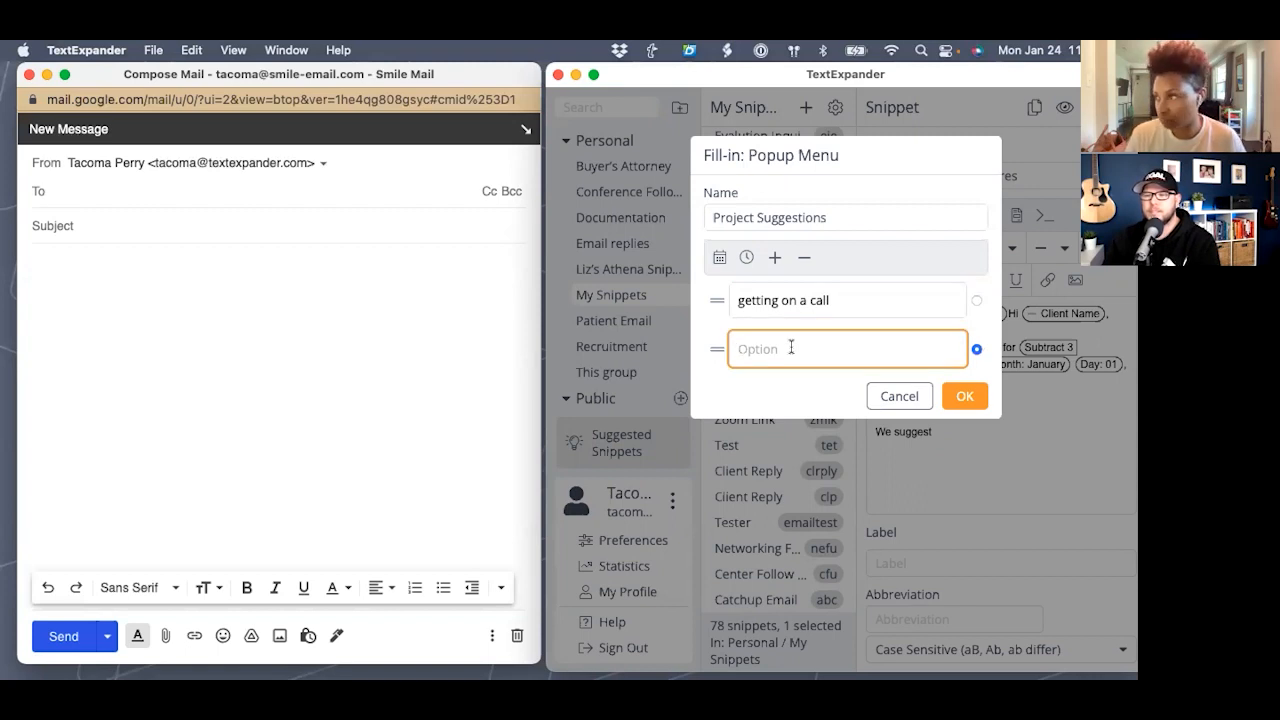
text(follow up n)
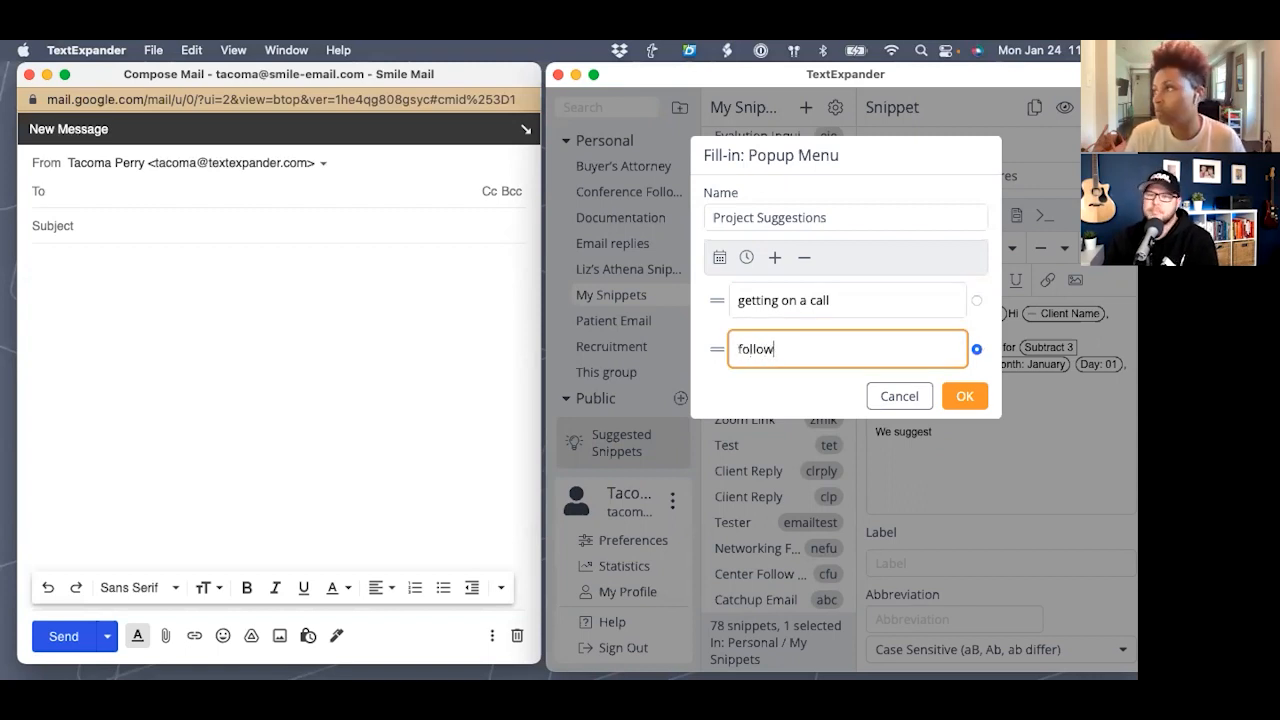
key(BackSpace)
key(BackSpace)
key(BackSpace)
key(BackSpace)
text(ing up next Friday)
- Add a third option, 'scheduling a meeting', confirm the popup and add blank lines below
click(774, 257)
click(780, 392)
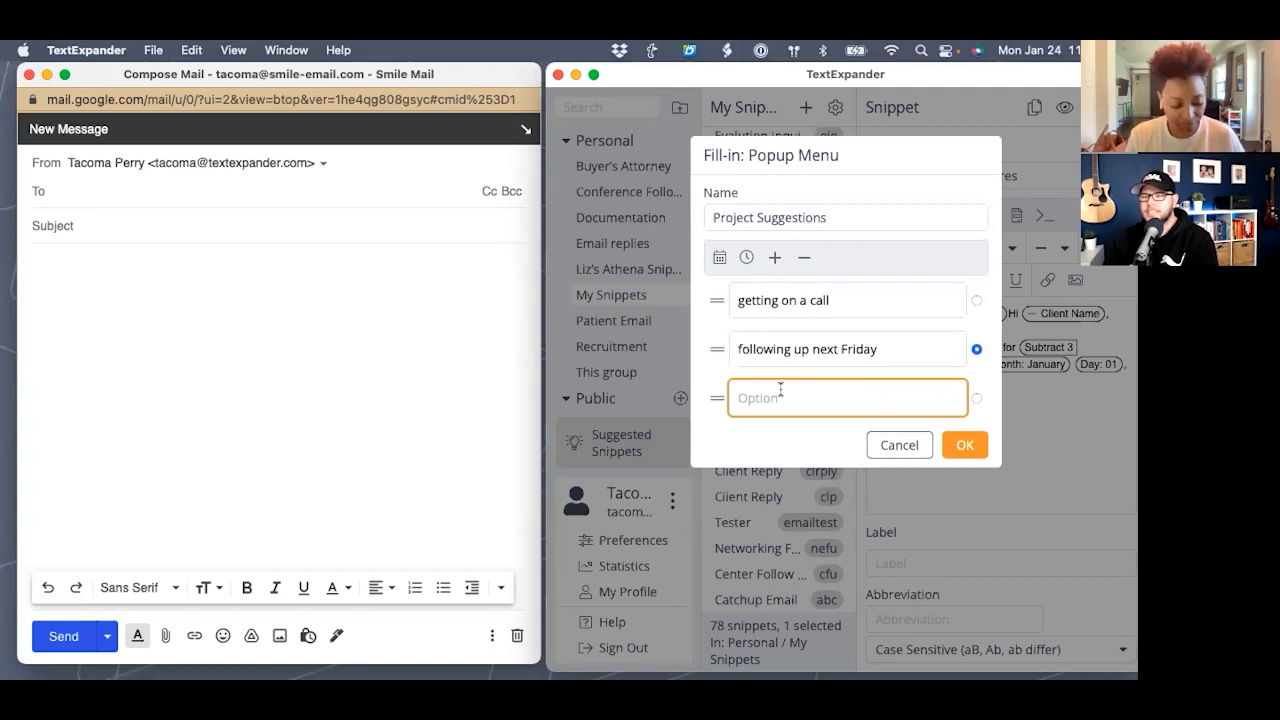
text(schedule )
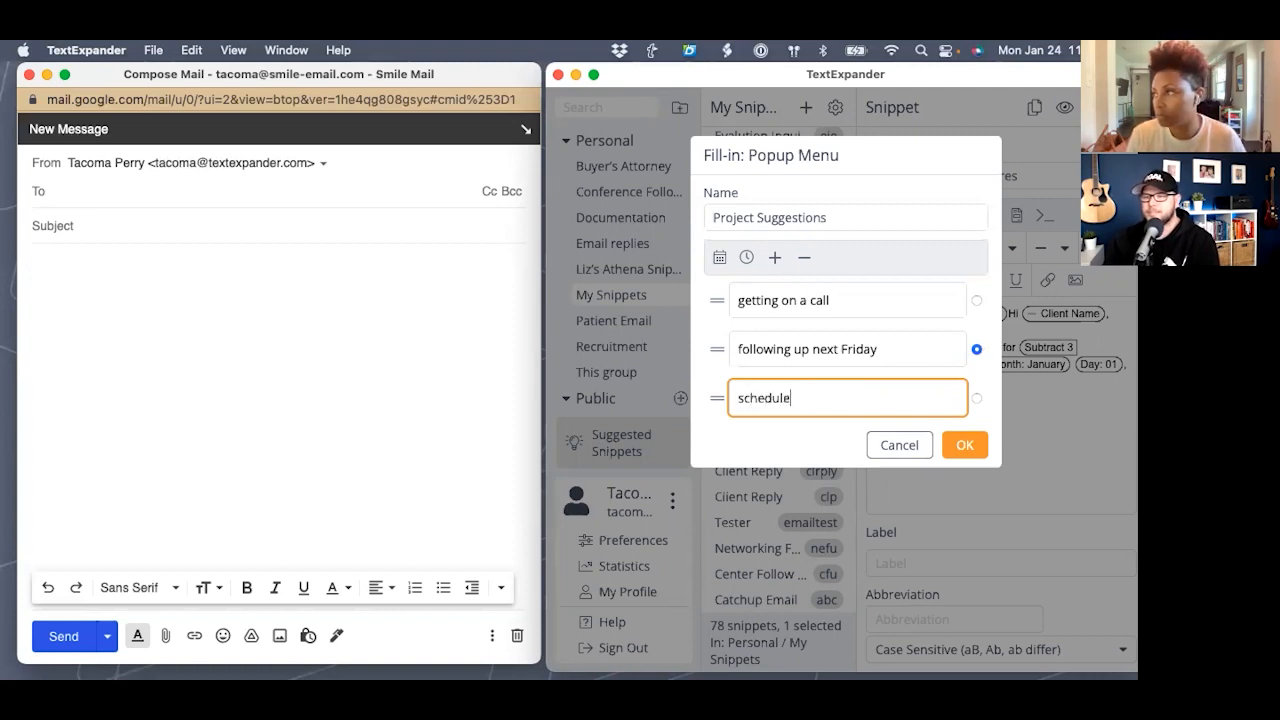
text(a m)
key(BackSpace)
key(BackSpace)
key(BackSpace)
key(BackSpace)
key(BackSpace)
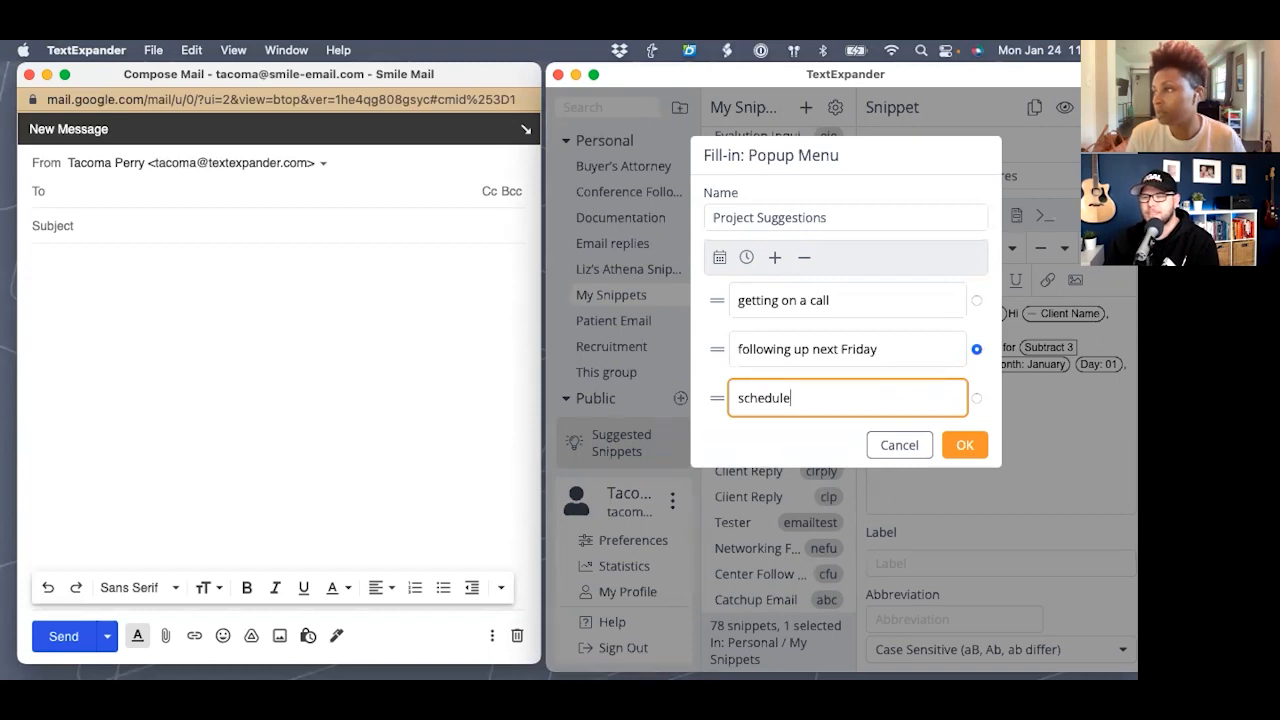
text(ing a meeting)
click(966, 445)
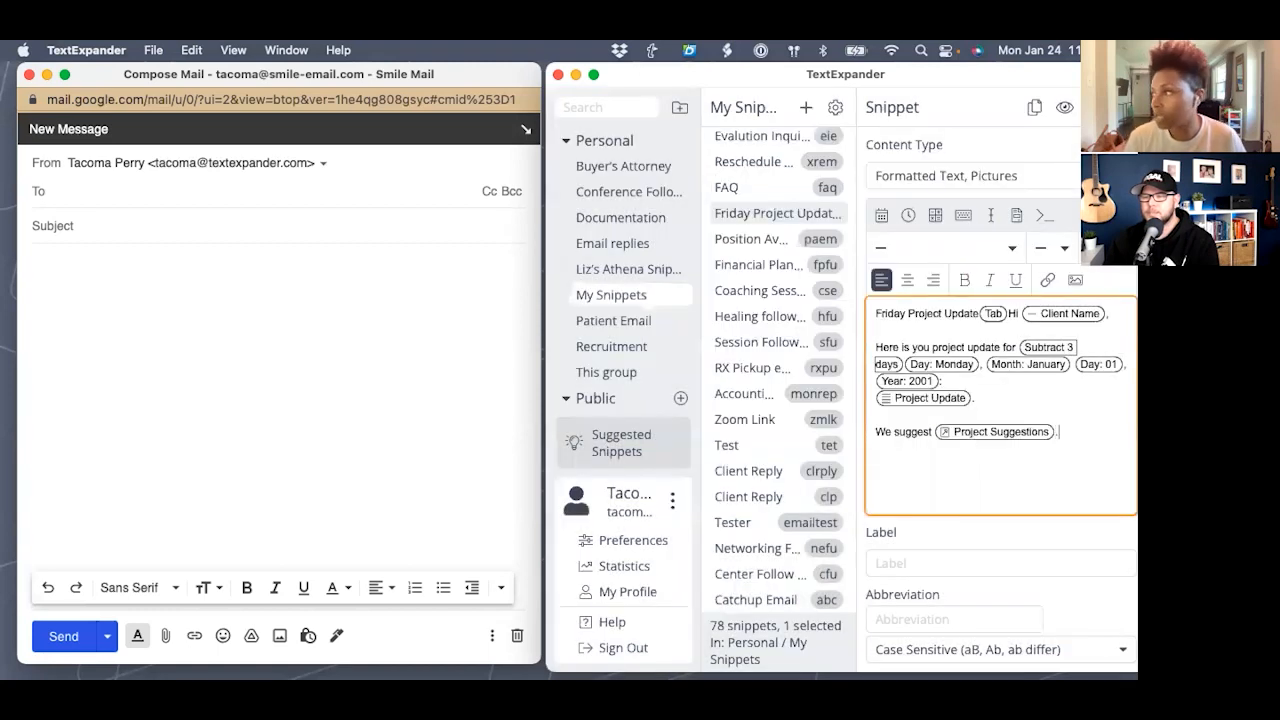
key(Return)
key(Return)
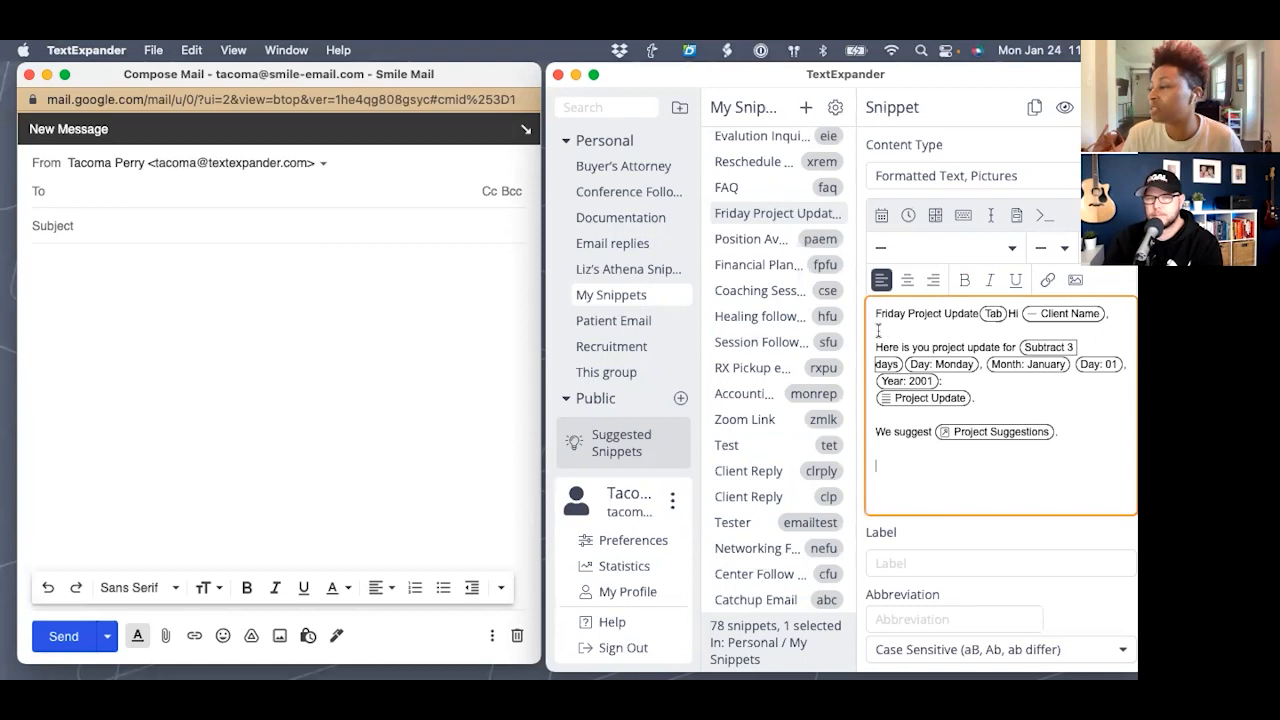
- Insert a 'Meetup' optional section, excluded by default, containing 'Let's get together for a brainstorming session.'
click(1017, 215)
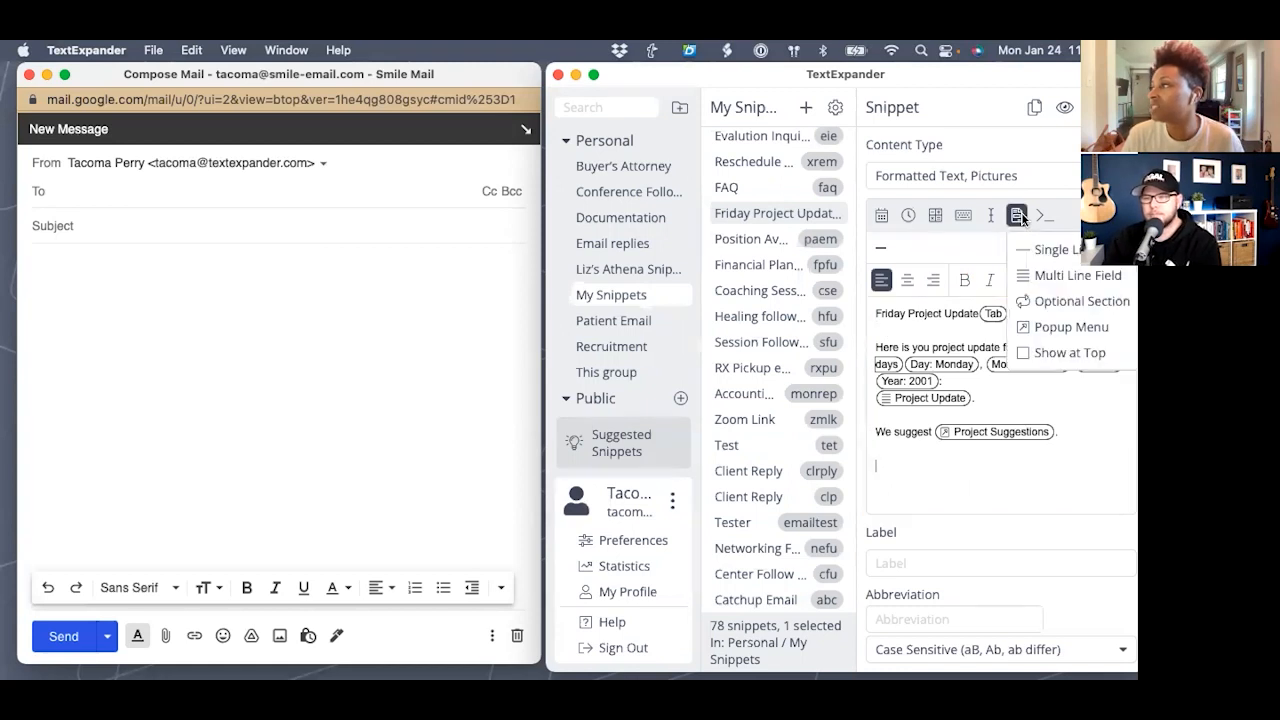
click(1082, 301)
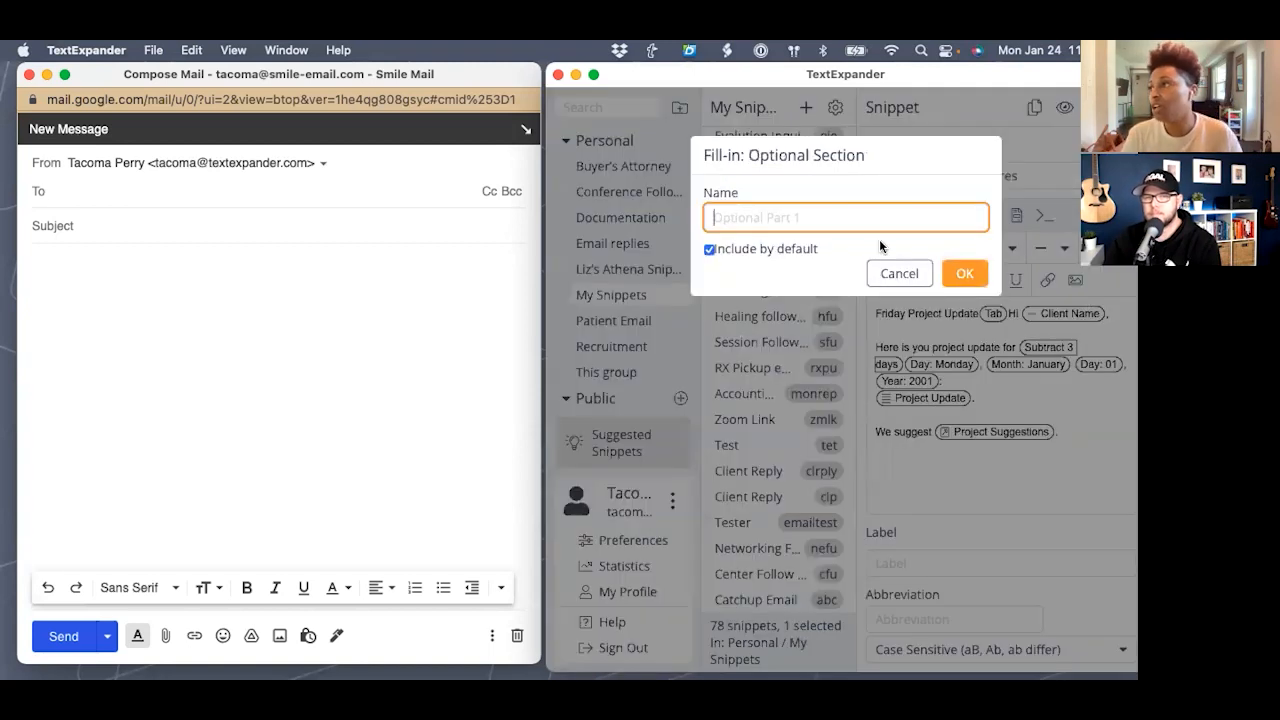
text(mee)
key(BackSpace)
key(BackSpace)
key(BackSpace)
text(Meetup)
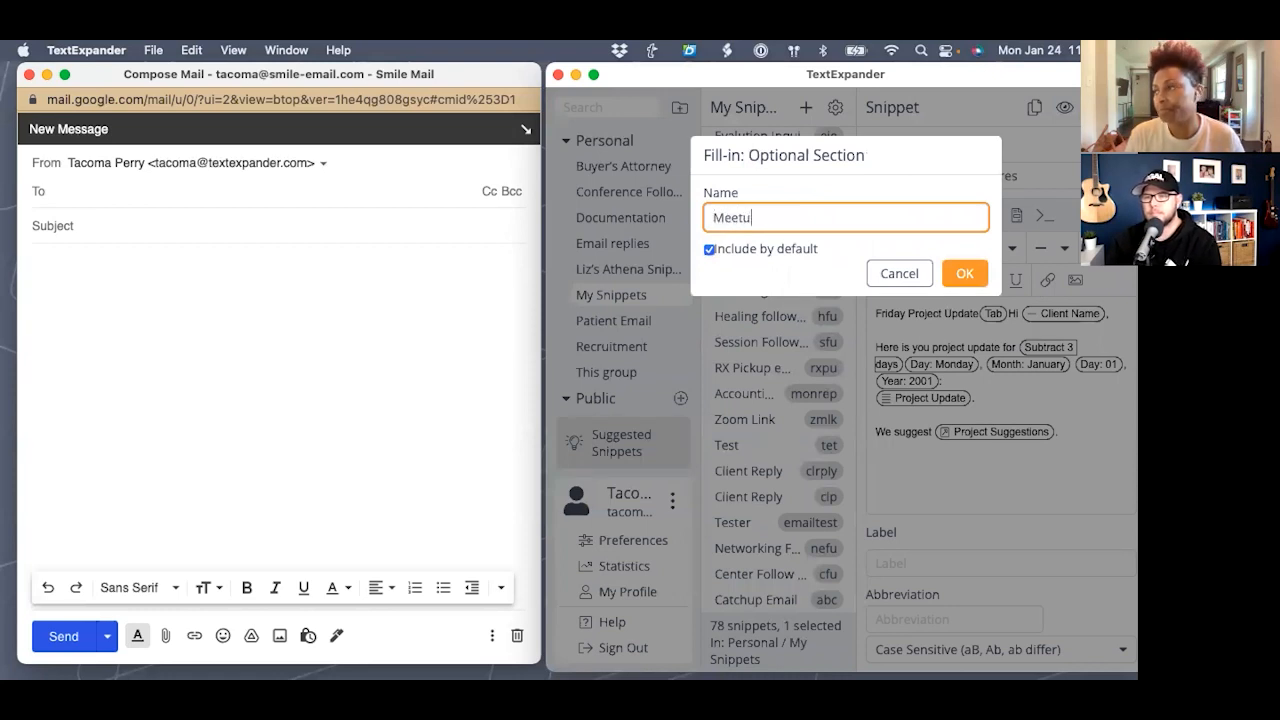
click(709, 250)
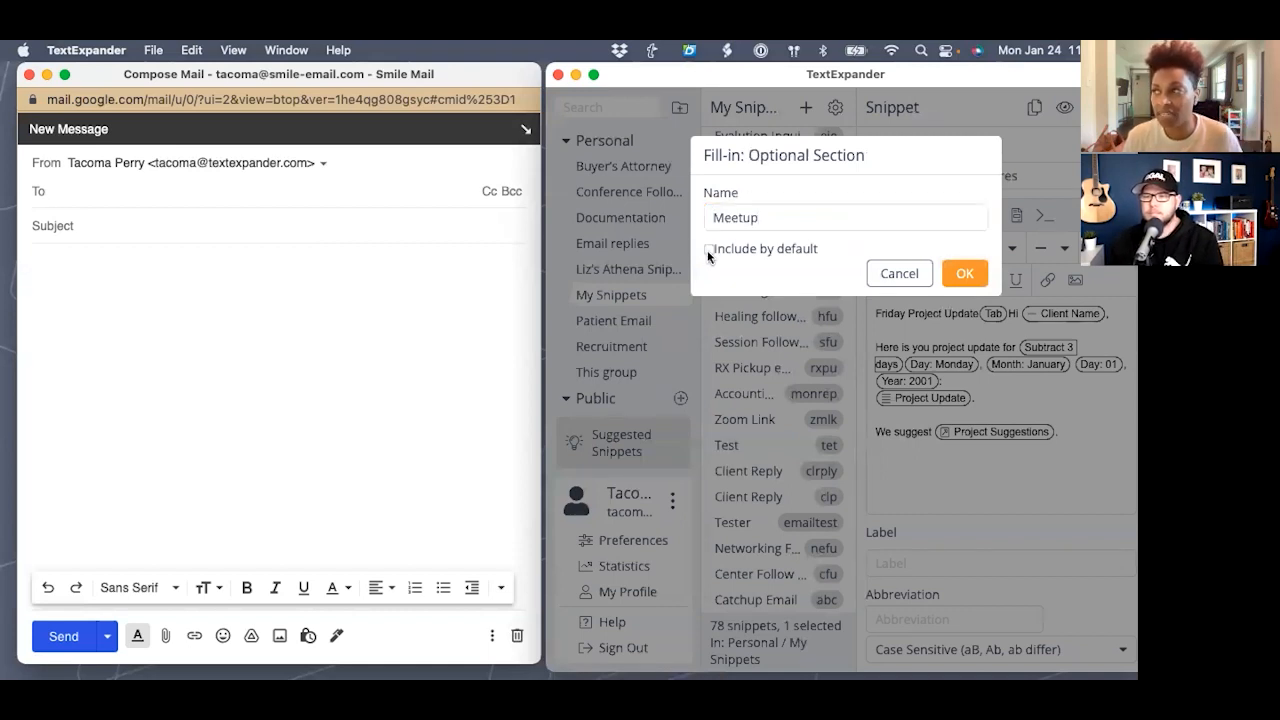
click(965, 274)
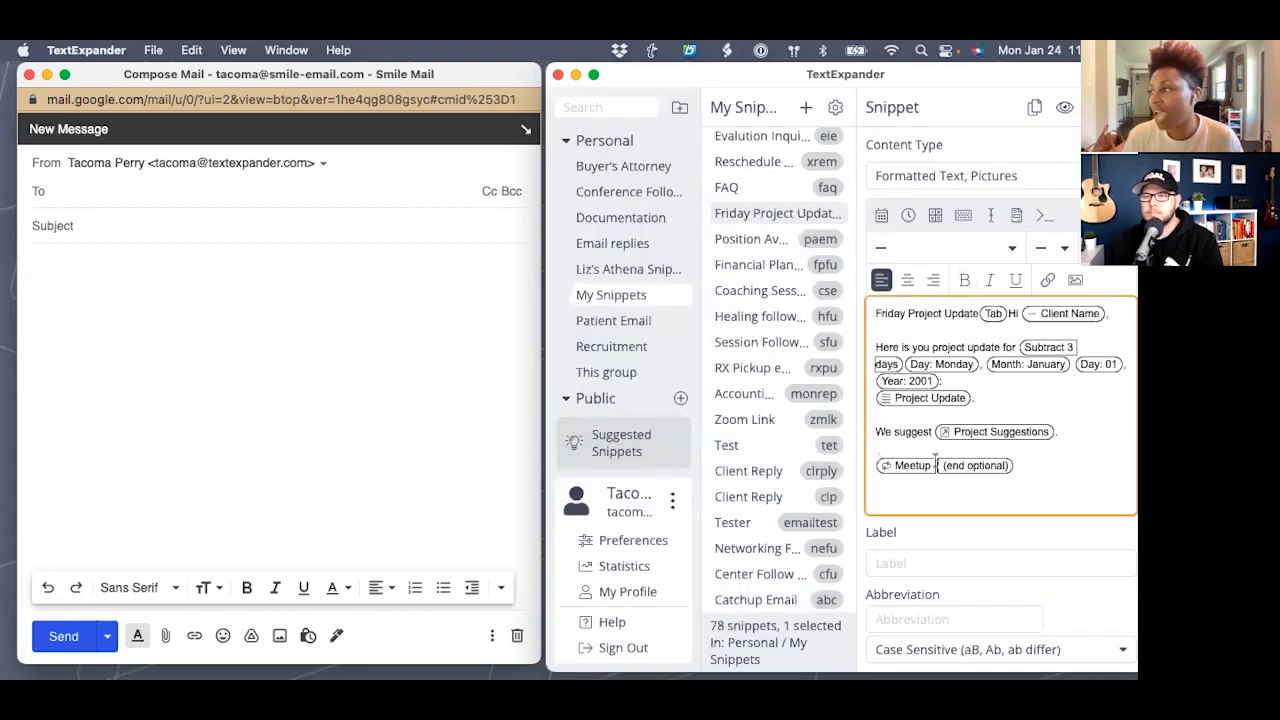
text(Let's get)
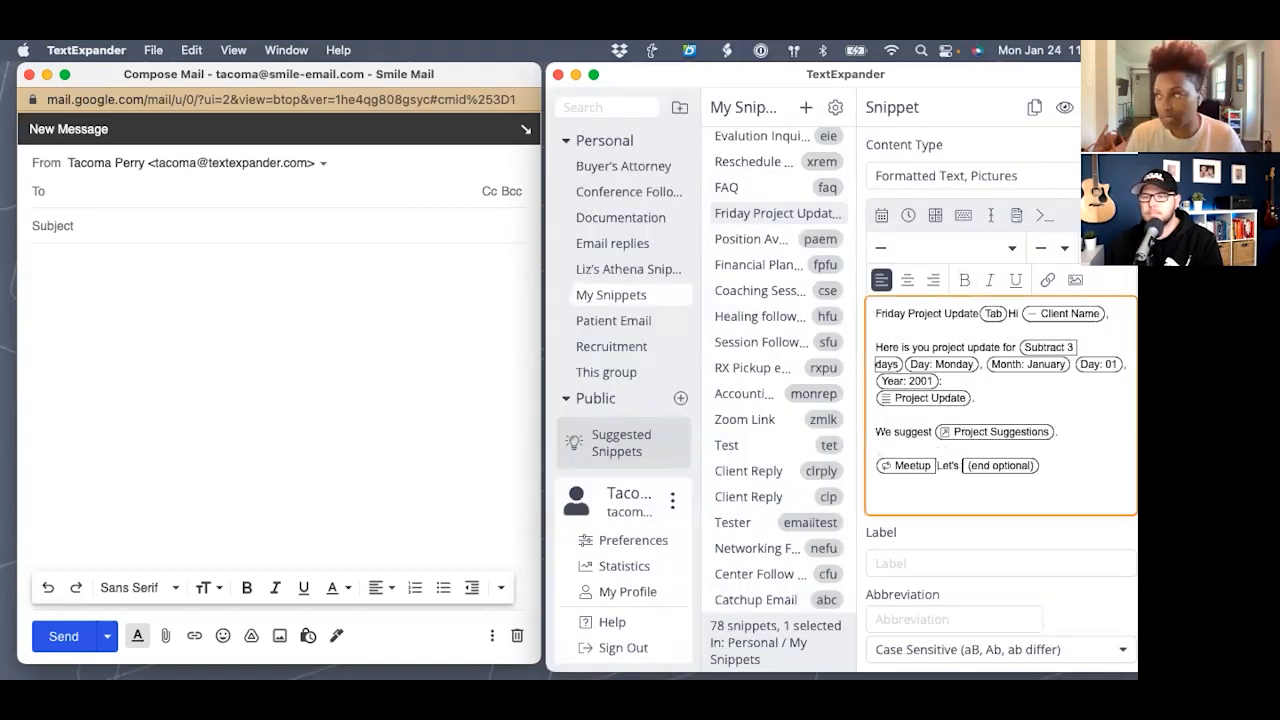
text( together for a )
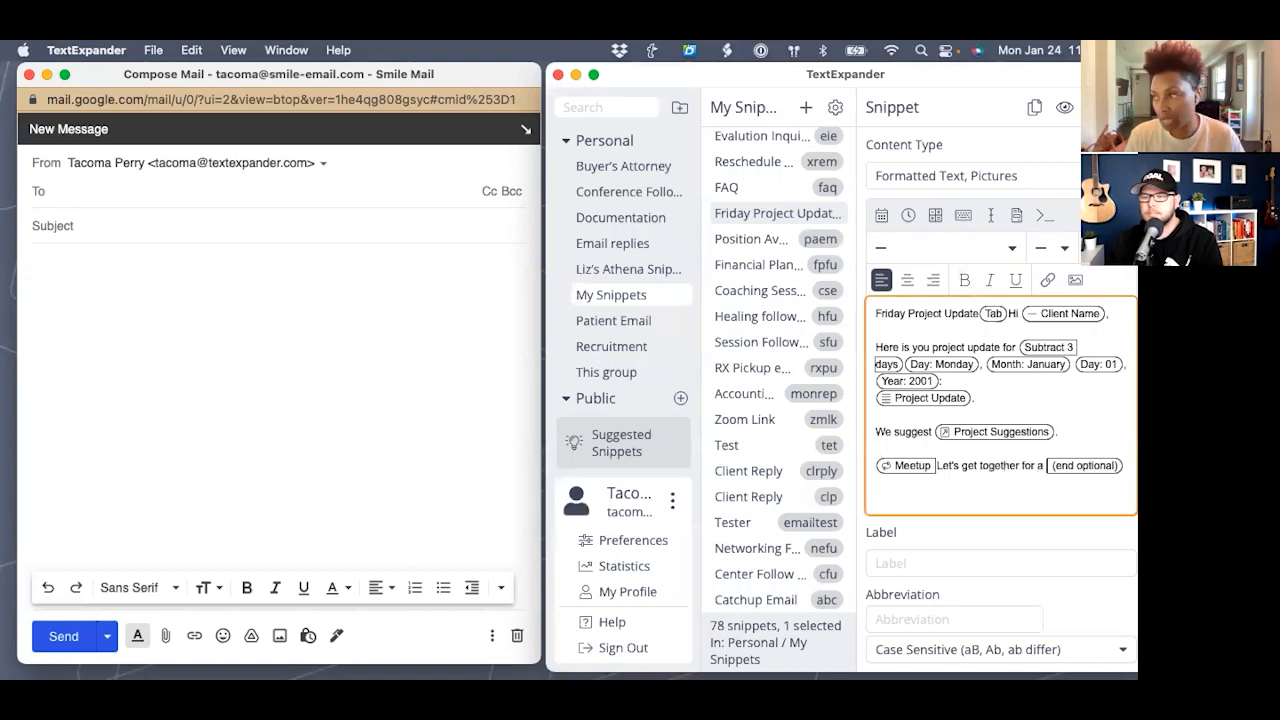
text(brainst)
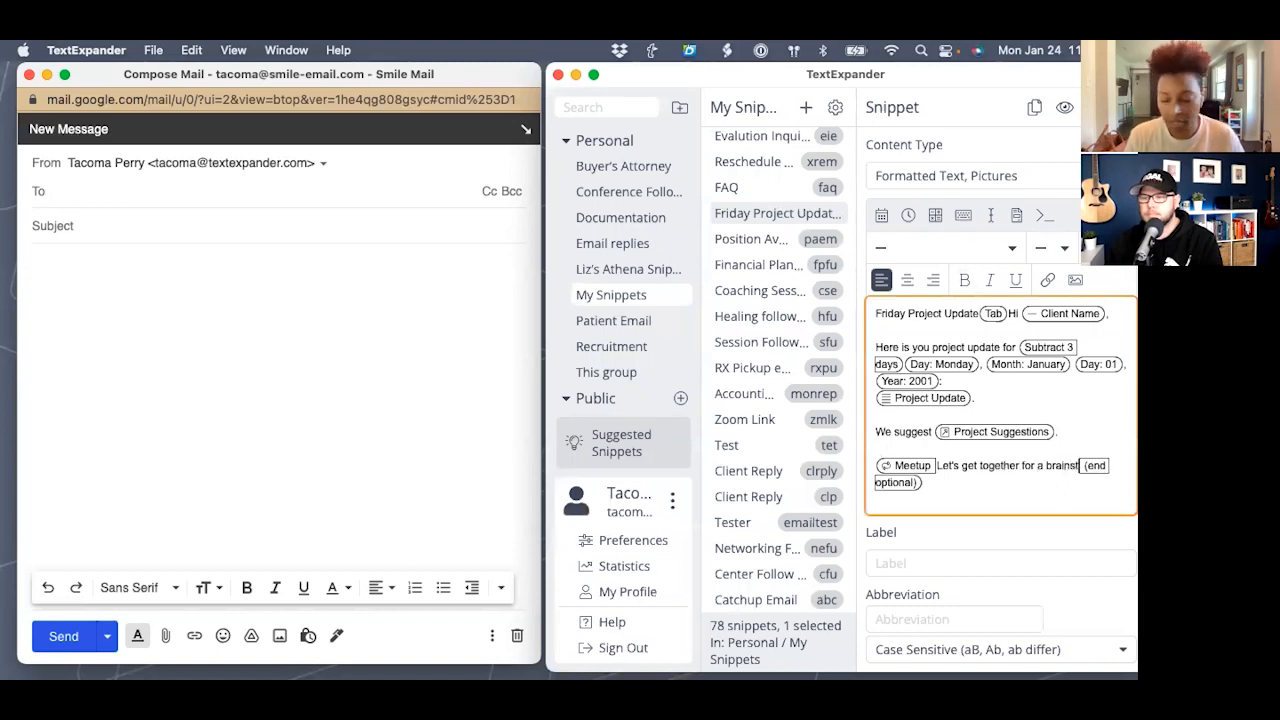
text(orming session.)
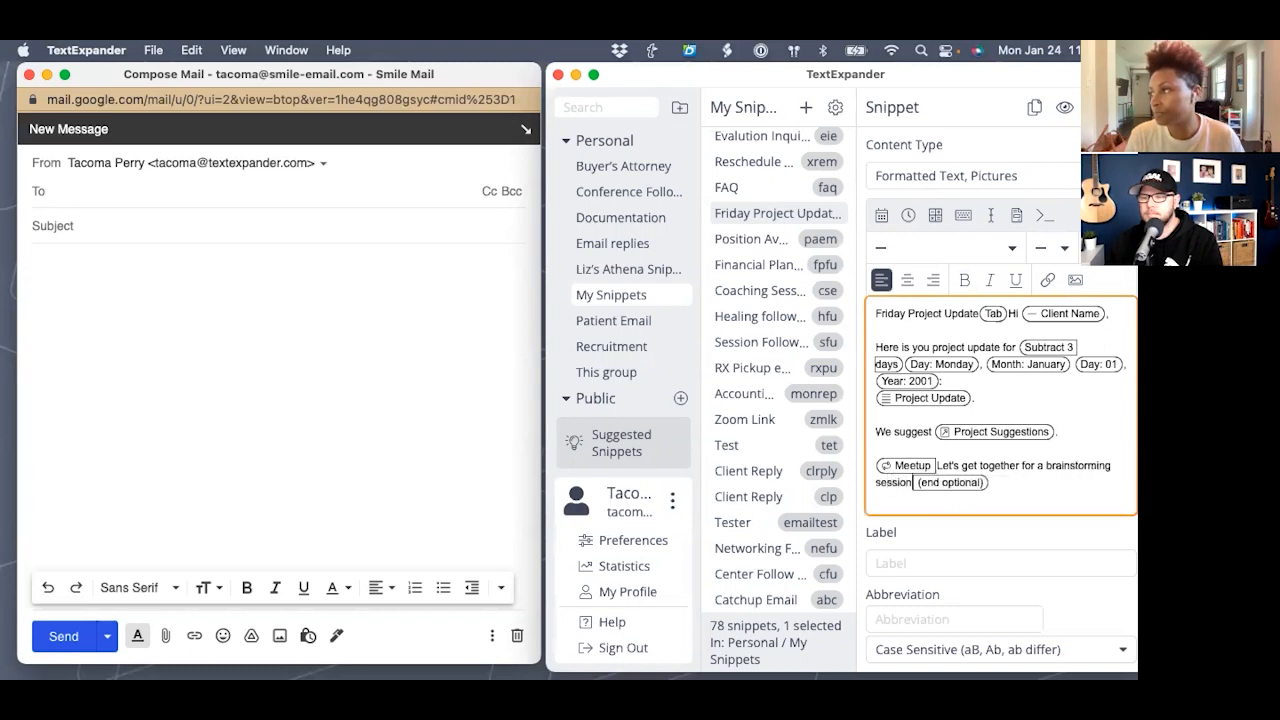
key(Return)
key(Return)
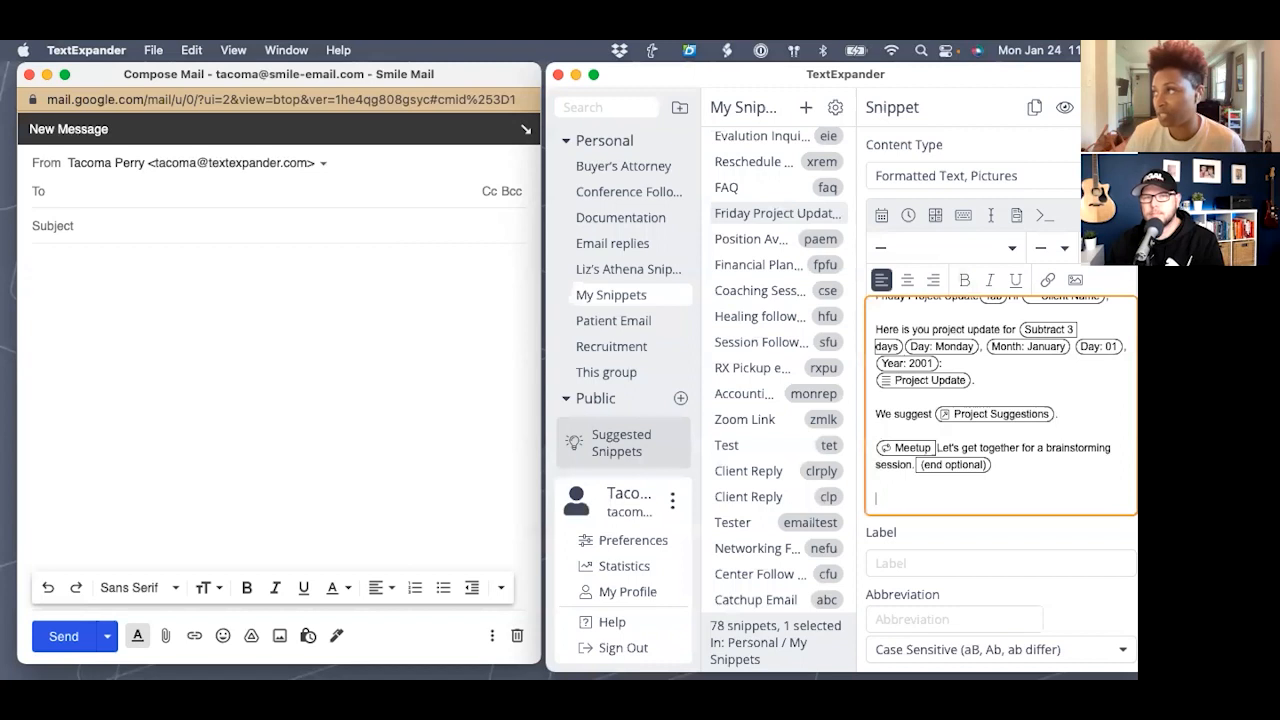
- Embed the xsig signature snippet at the end of the snippet
click(964, 214)
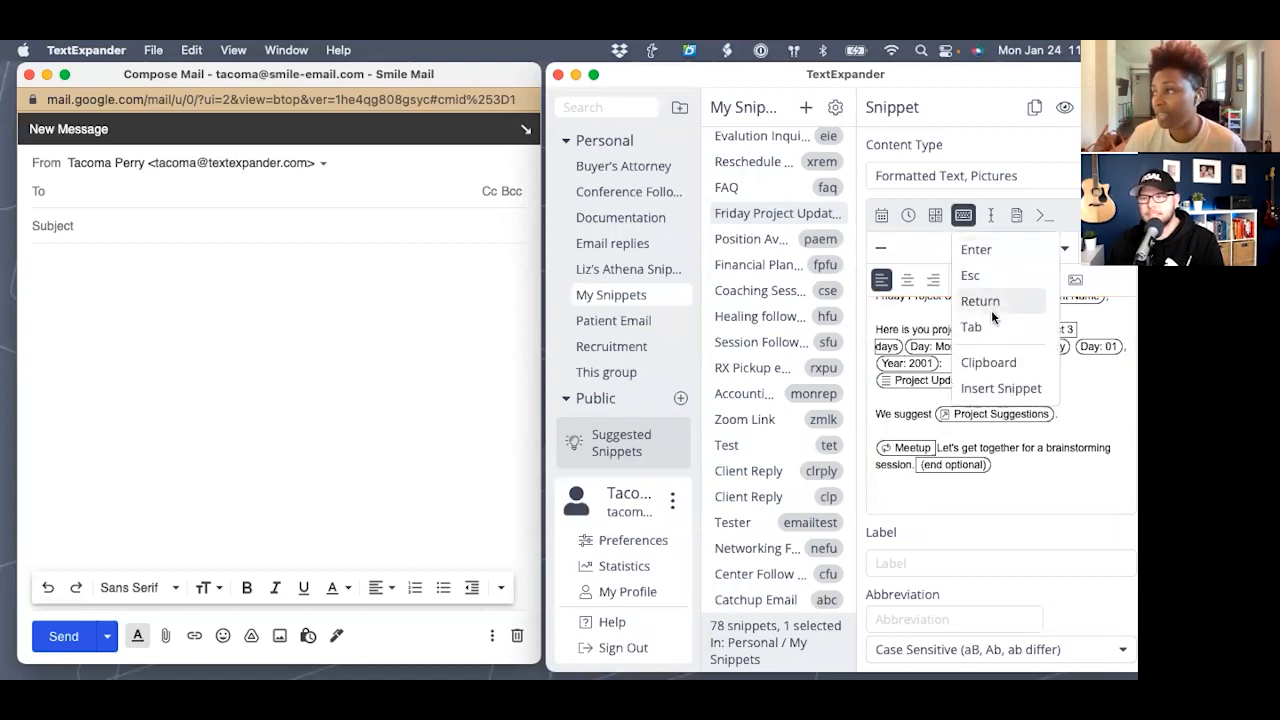
click(985, 390)
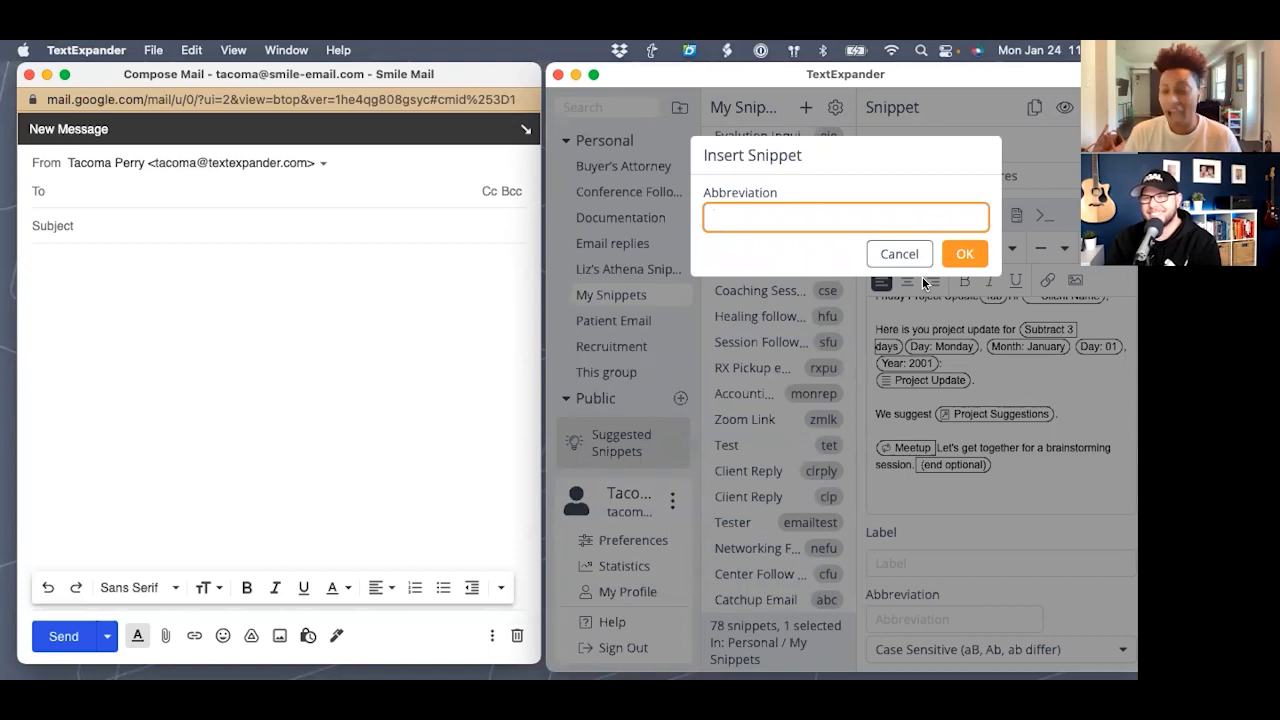
text(xsig)
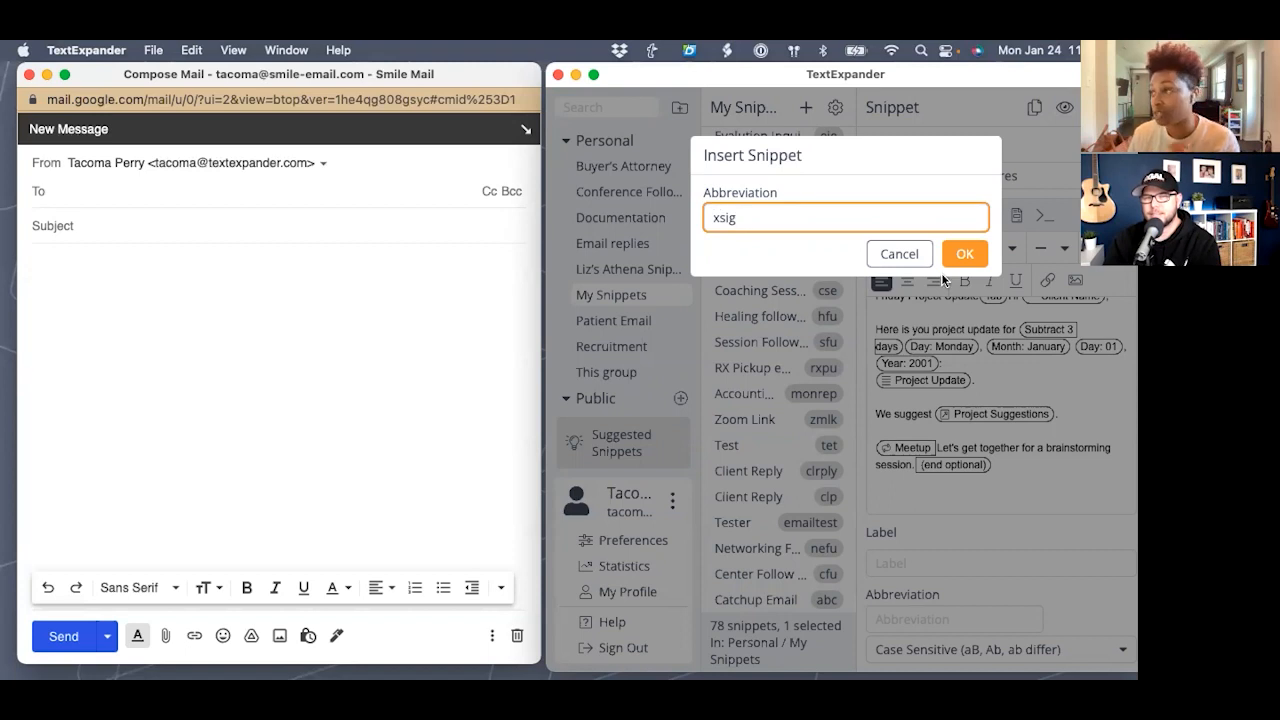
click(970, 259)
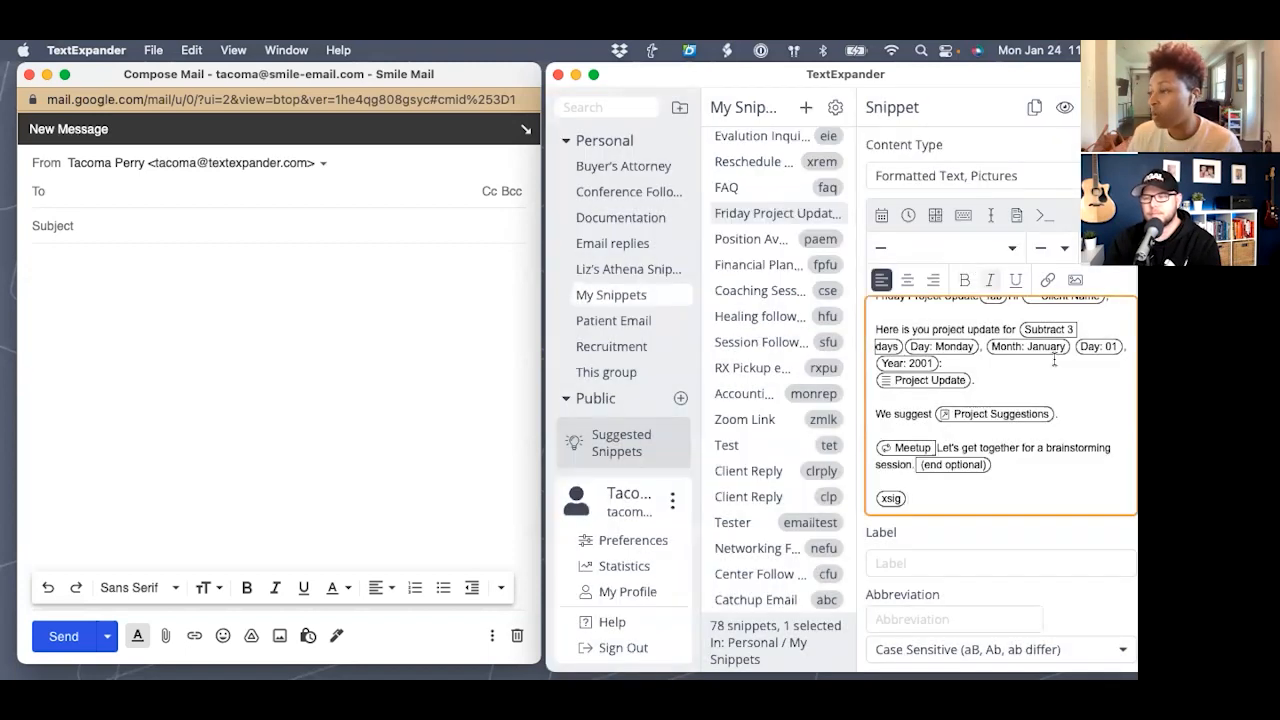
scroll(906, 486, down, 1)
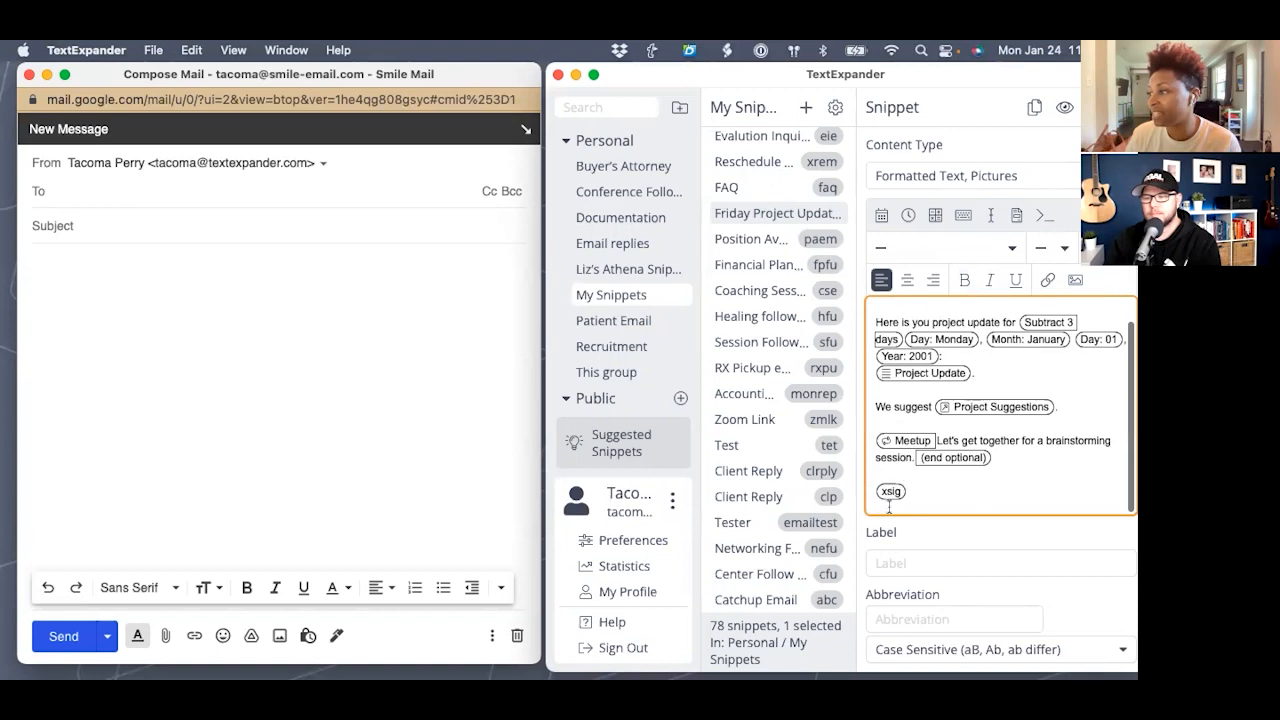
click(888, 564)
- Label the snippet 'Project Update Email' and give it the abbreviation 'pue'
text(P)
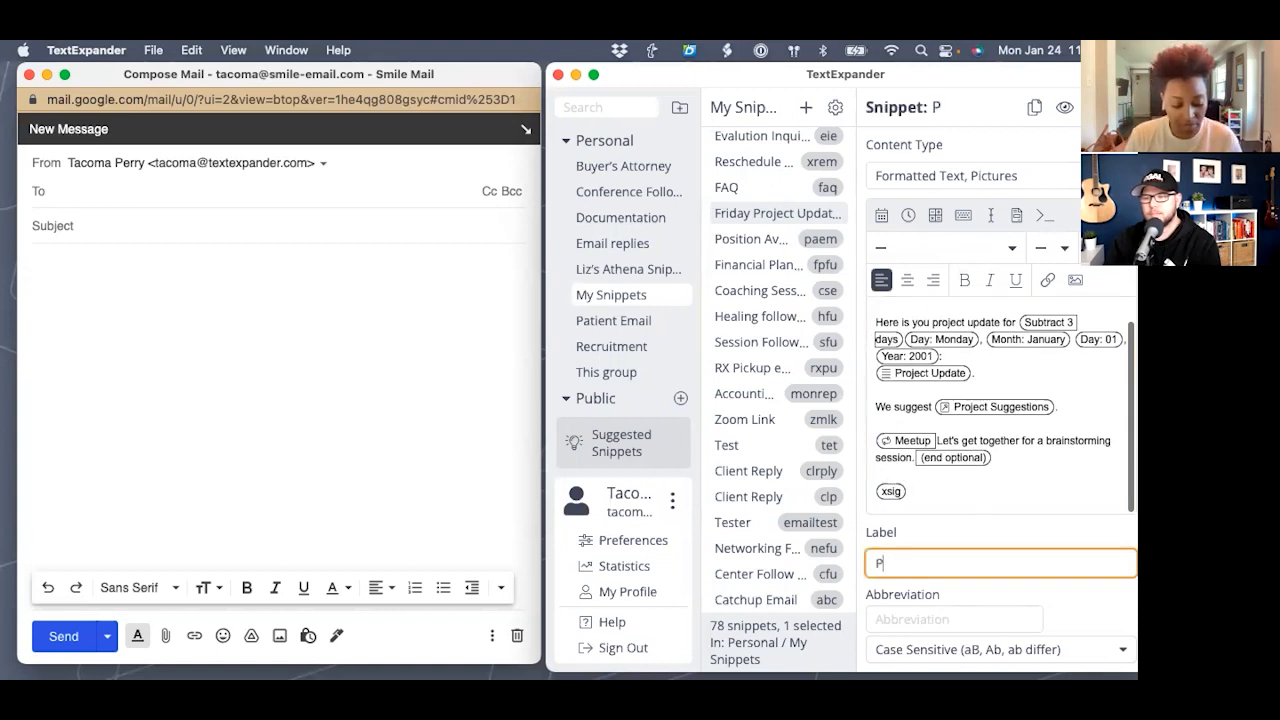
text(roject )
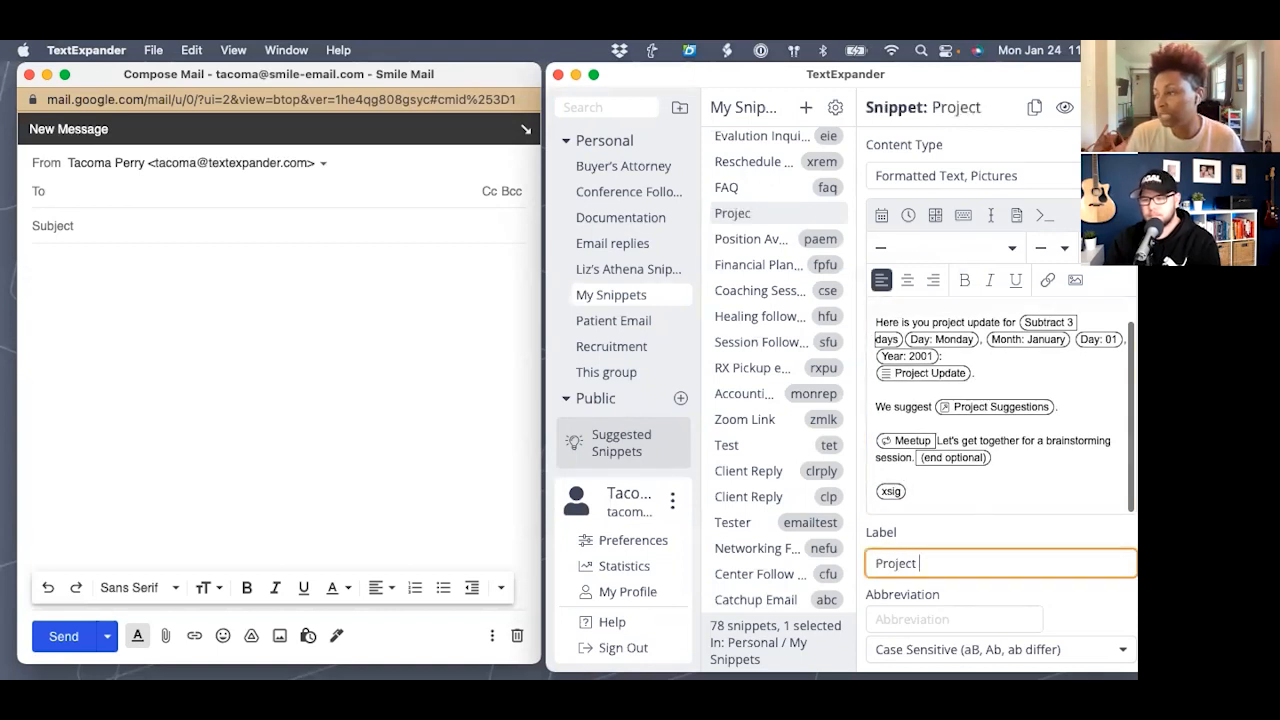
text(Update Email)
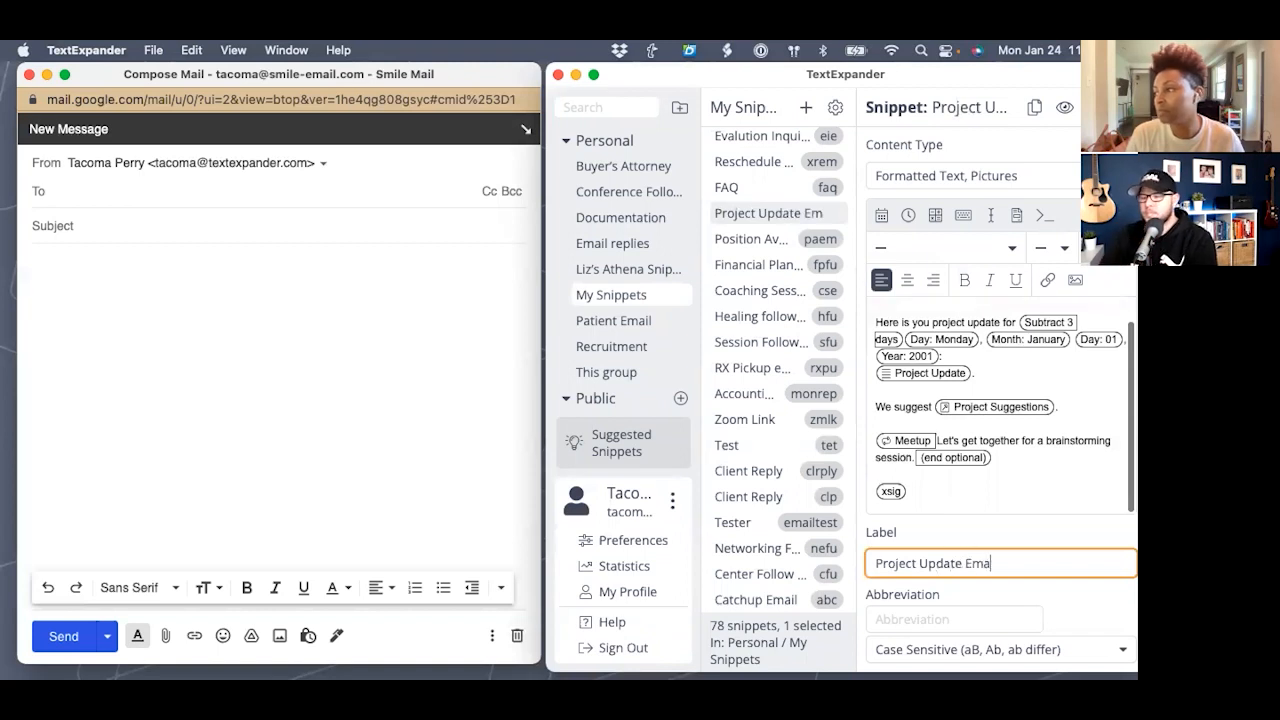
click(906, 620)
text(pue)
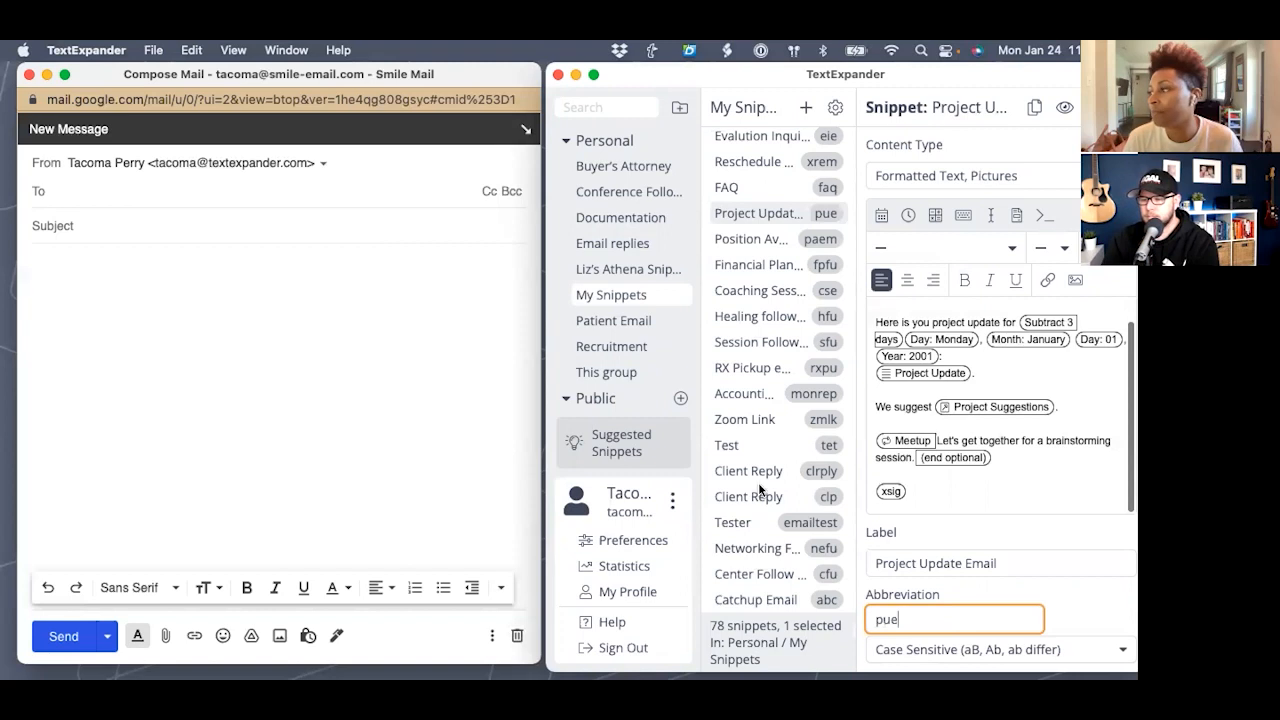
click(90, 227)
scroll(965, 330, up, 2)
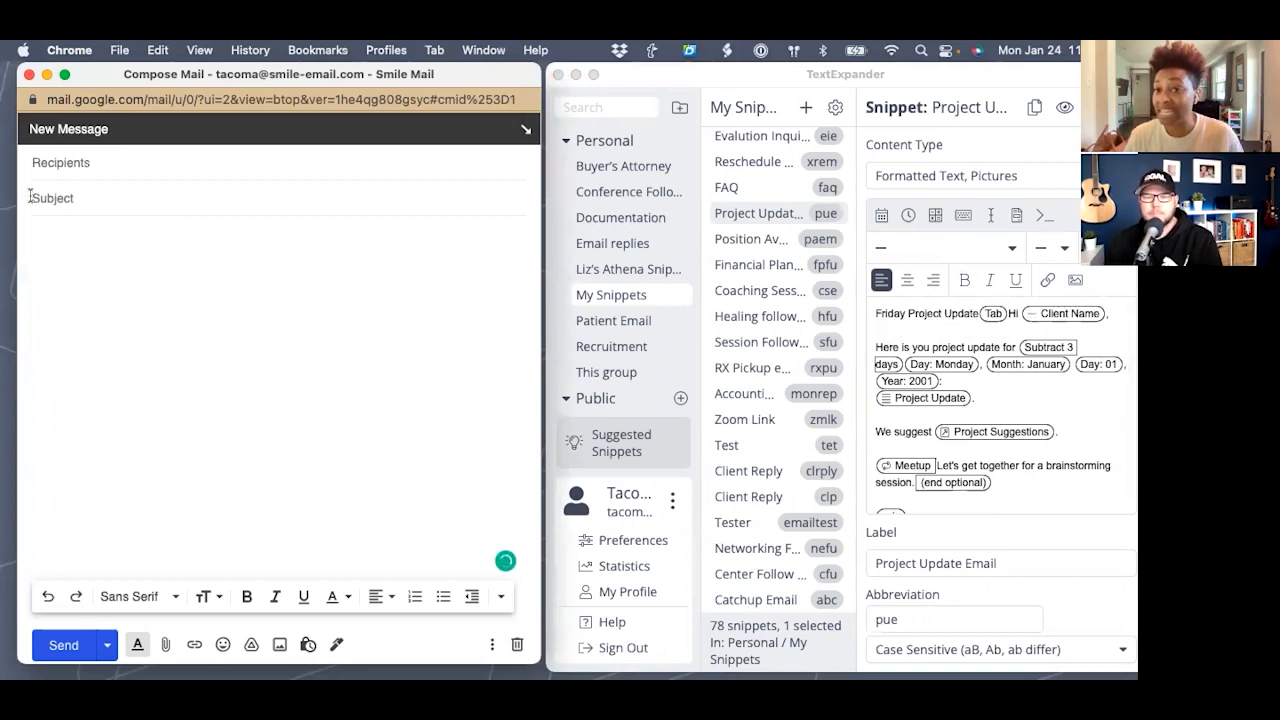
- Expand pue in the subject and fill in the client's name and weekly figures 123, 234 and 678
text(pue)
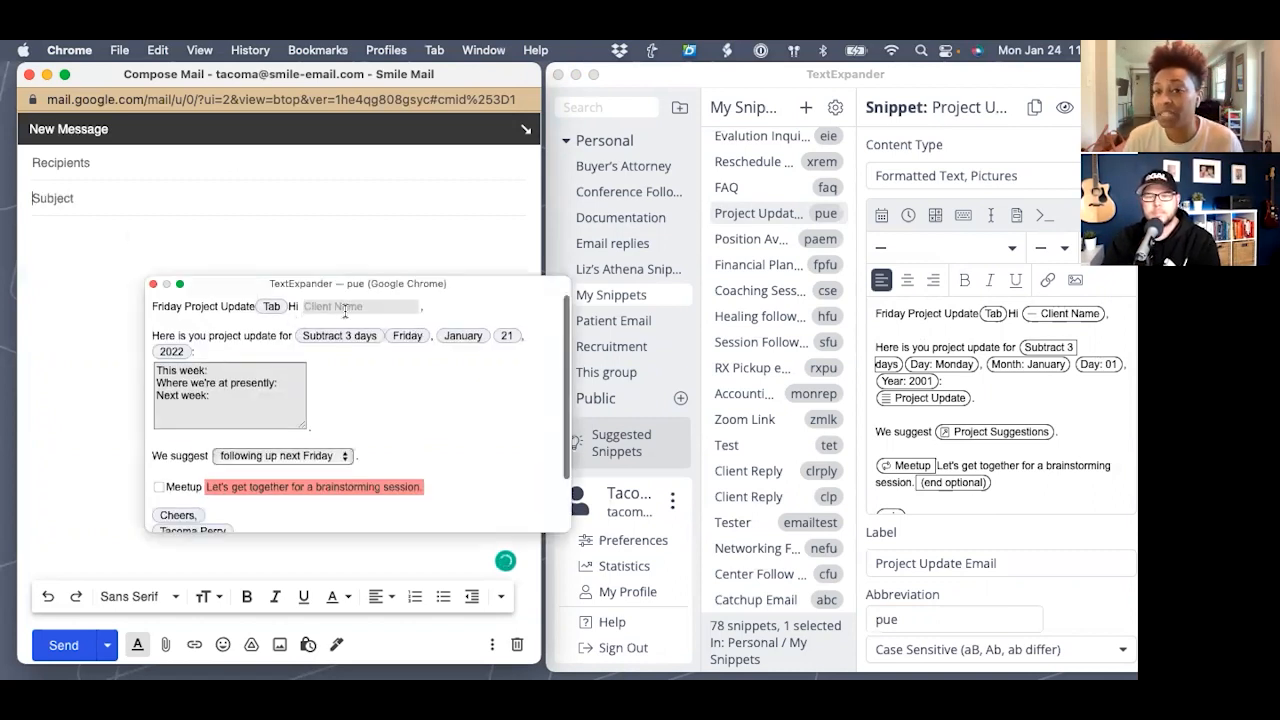
text(Sam Smith)
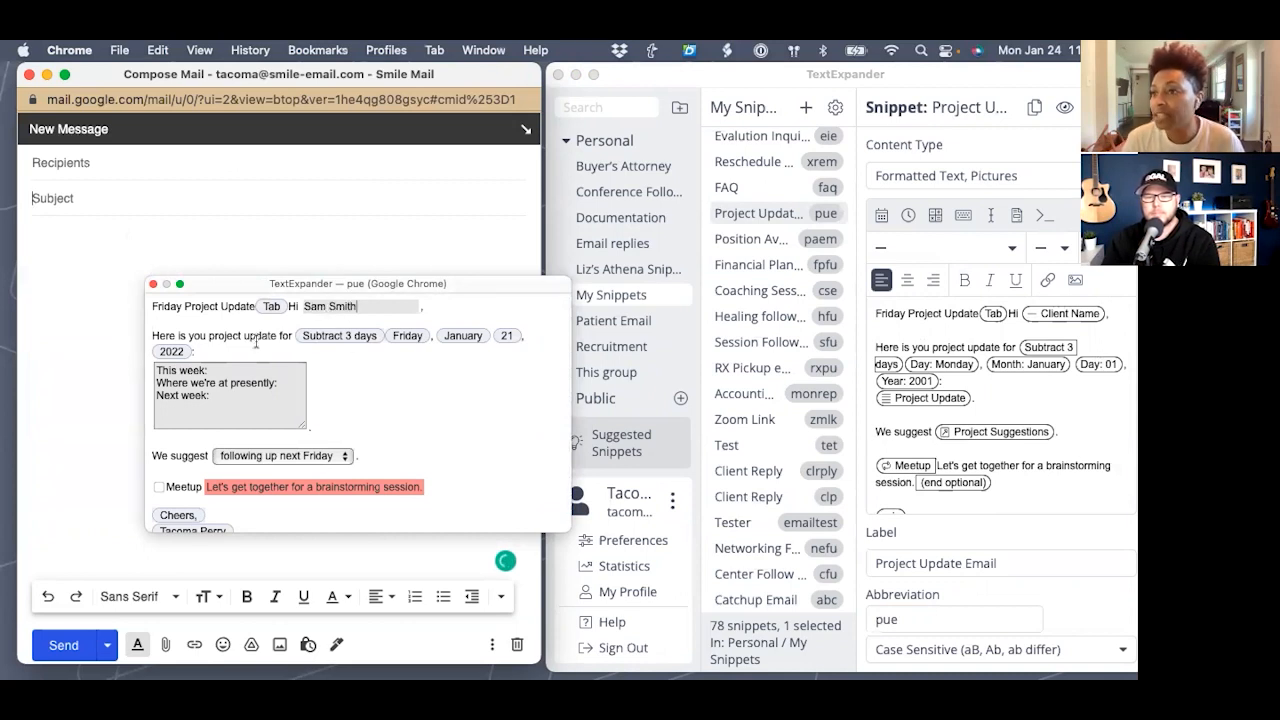
click(228, 372)
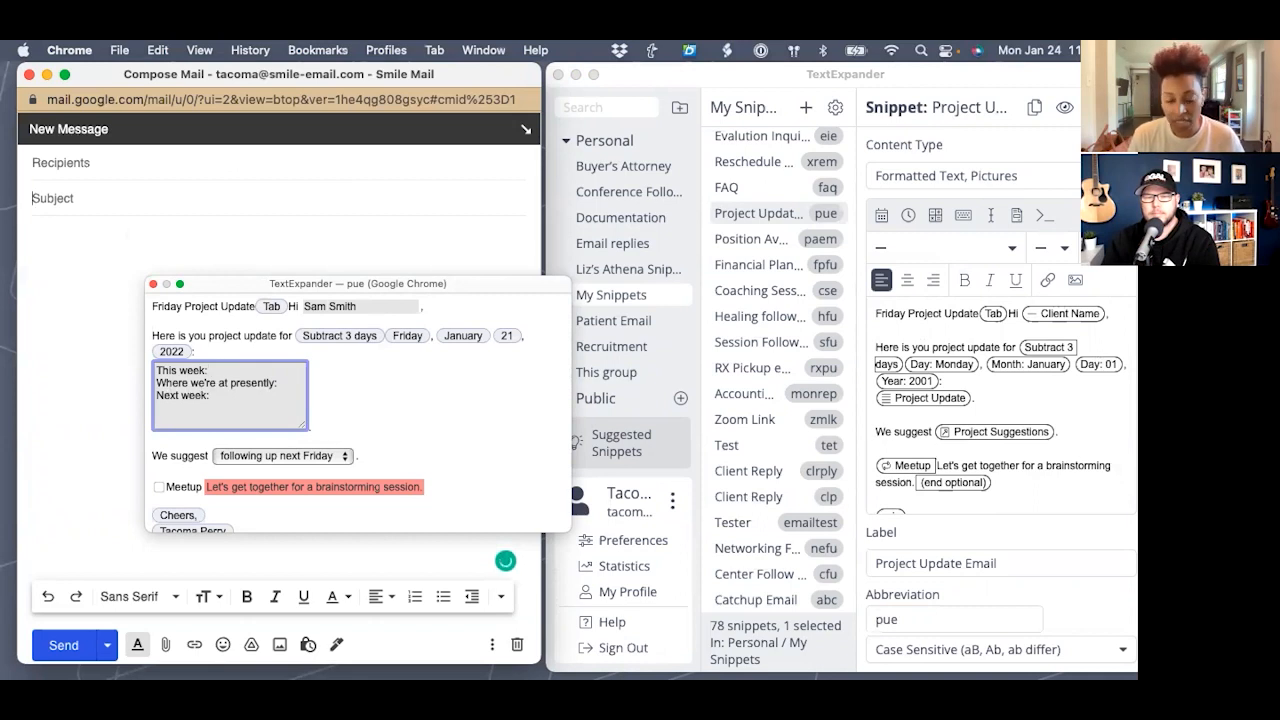
text(123)
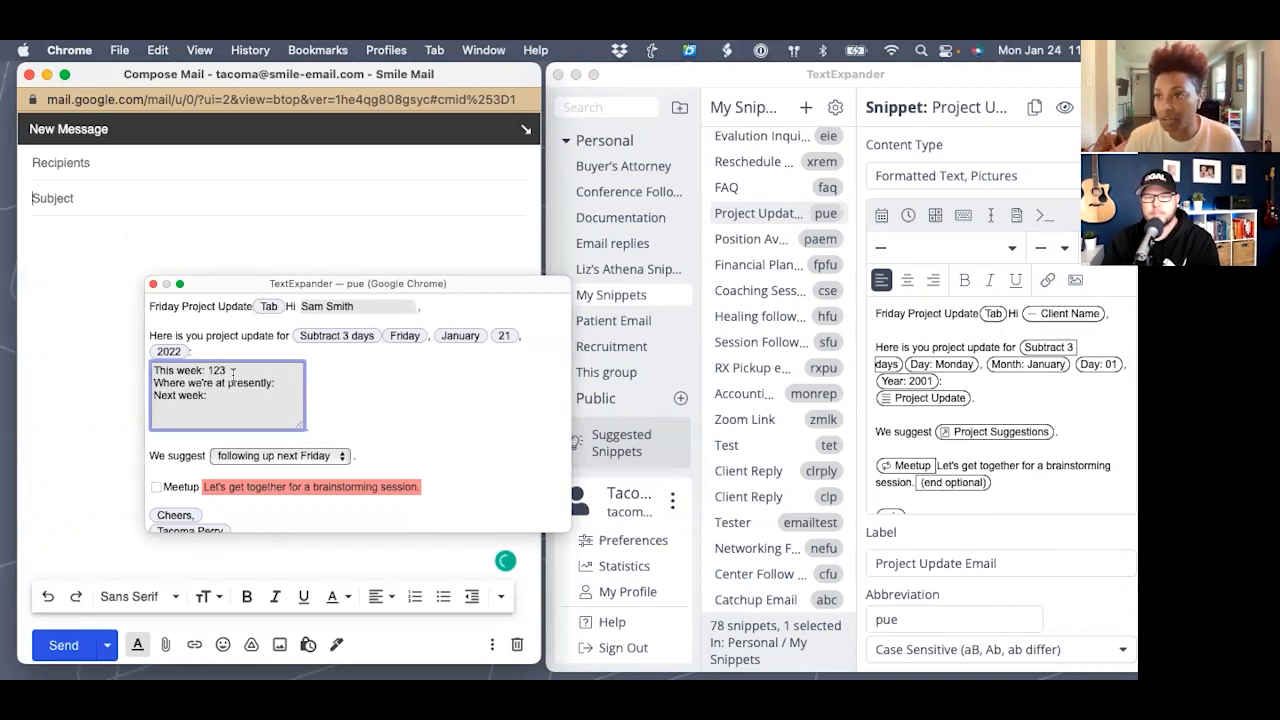
click(289, 385)
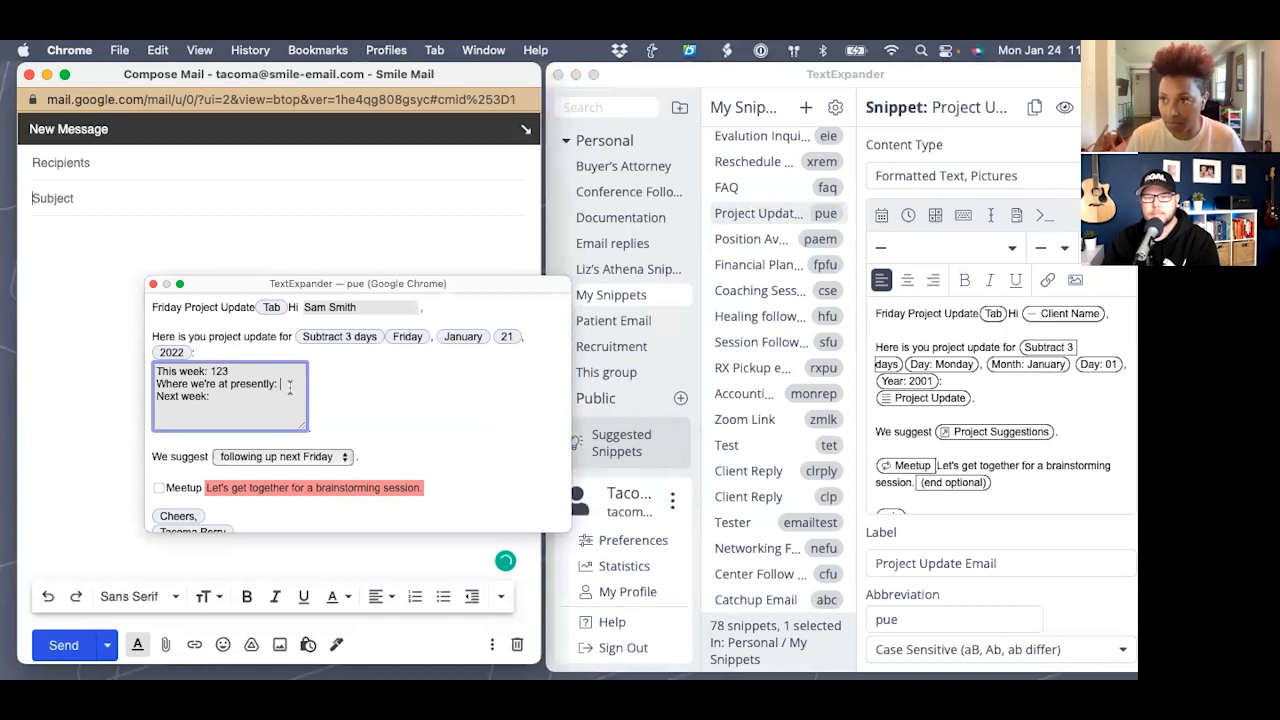
text(234)
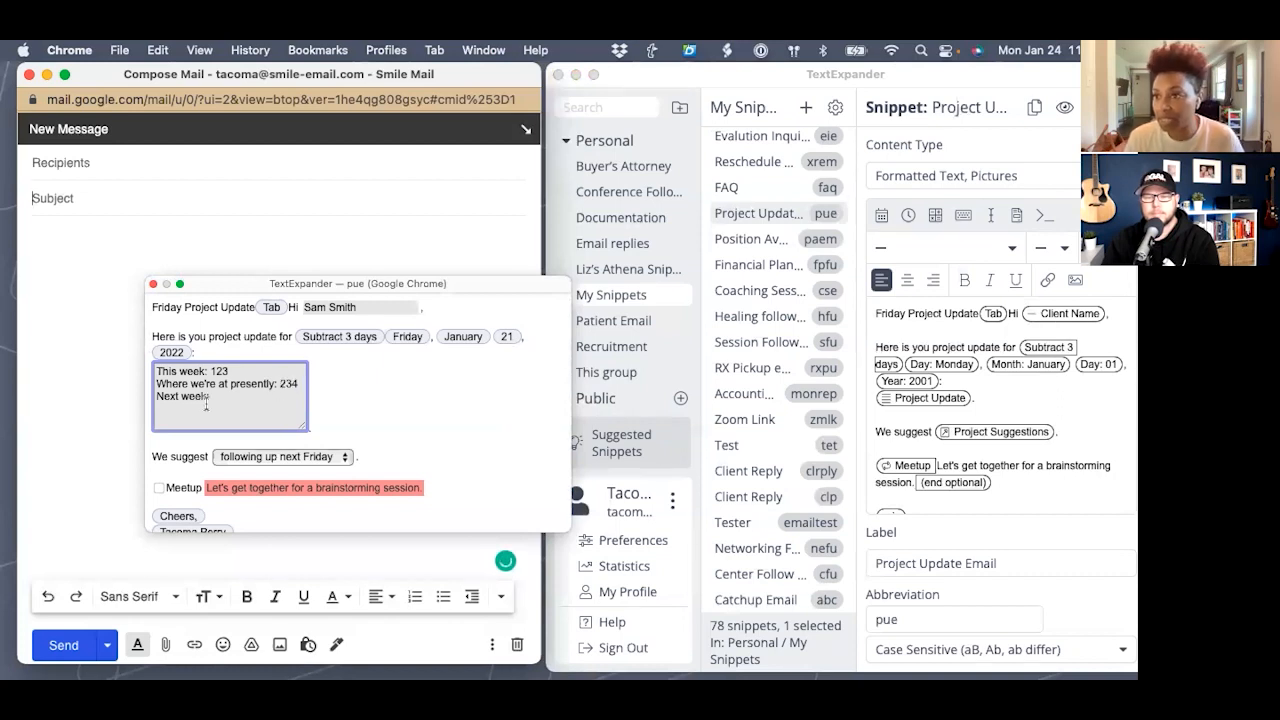
text(67)
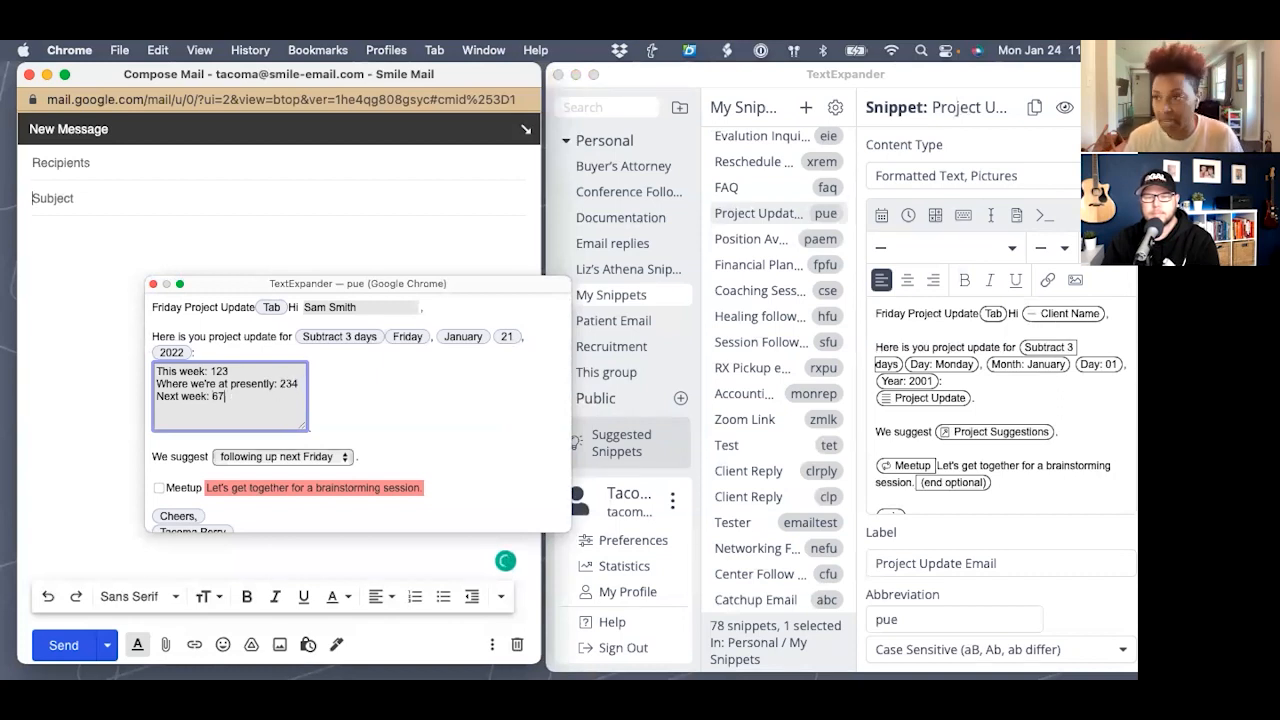
text(8)
- Choose 'getting on a call' as the suggestion, include the brainstorming line, and insert the email
scroll(258, 396, down, 3)
click(262, 390)
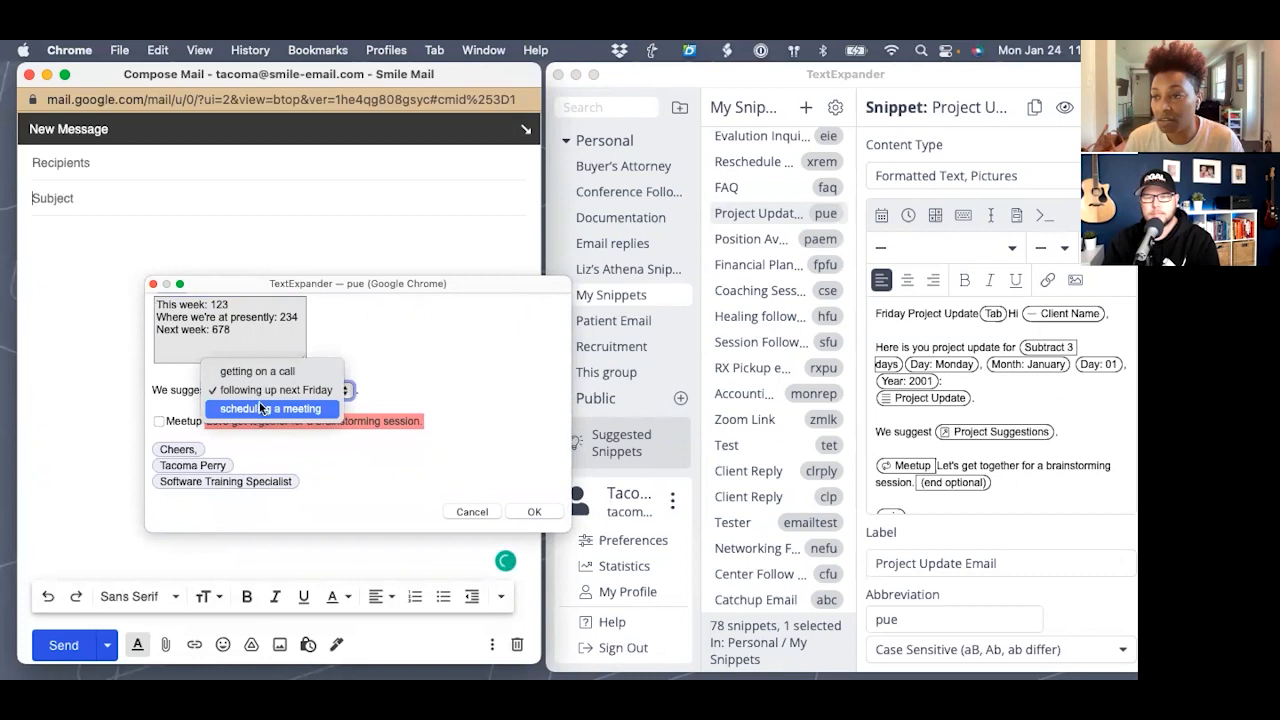
click(257, 372)
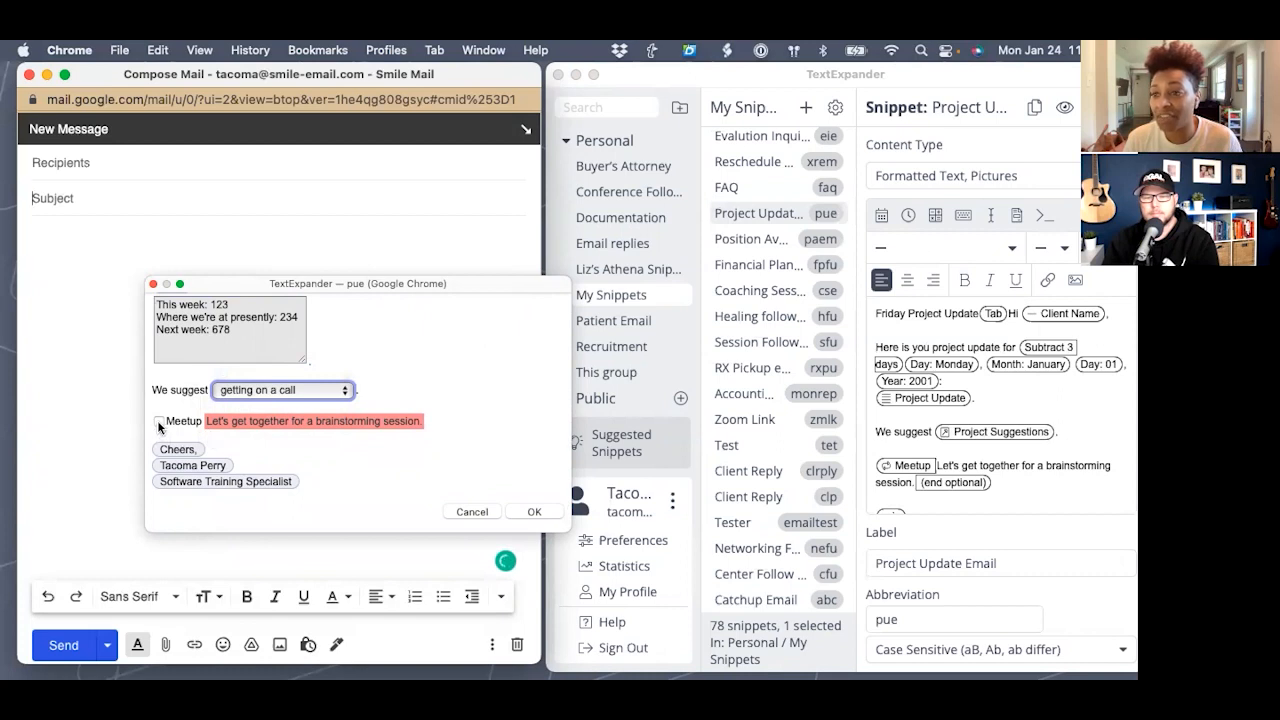
click(158, 422)
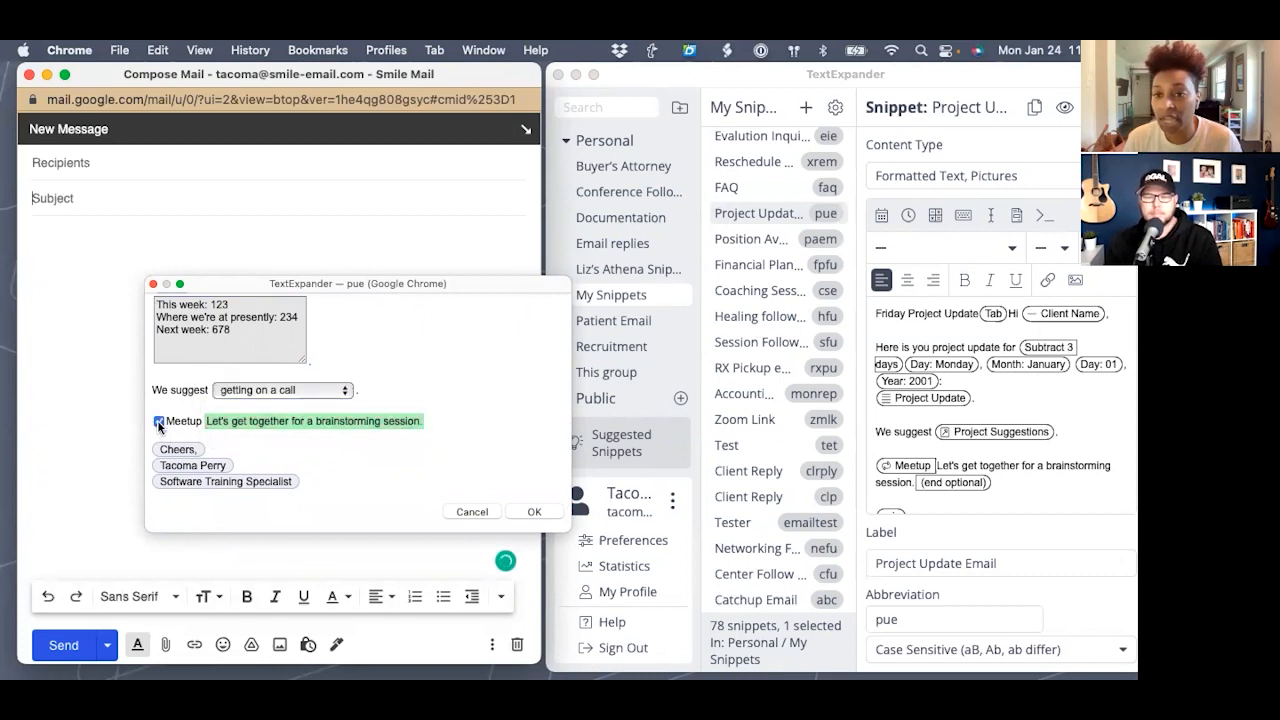
click(540, 511)
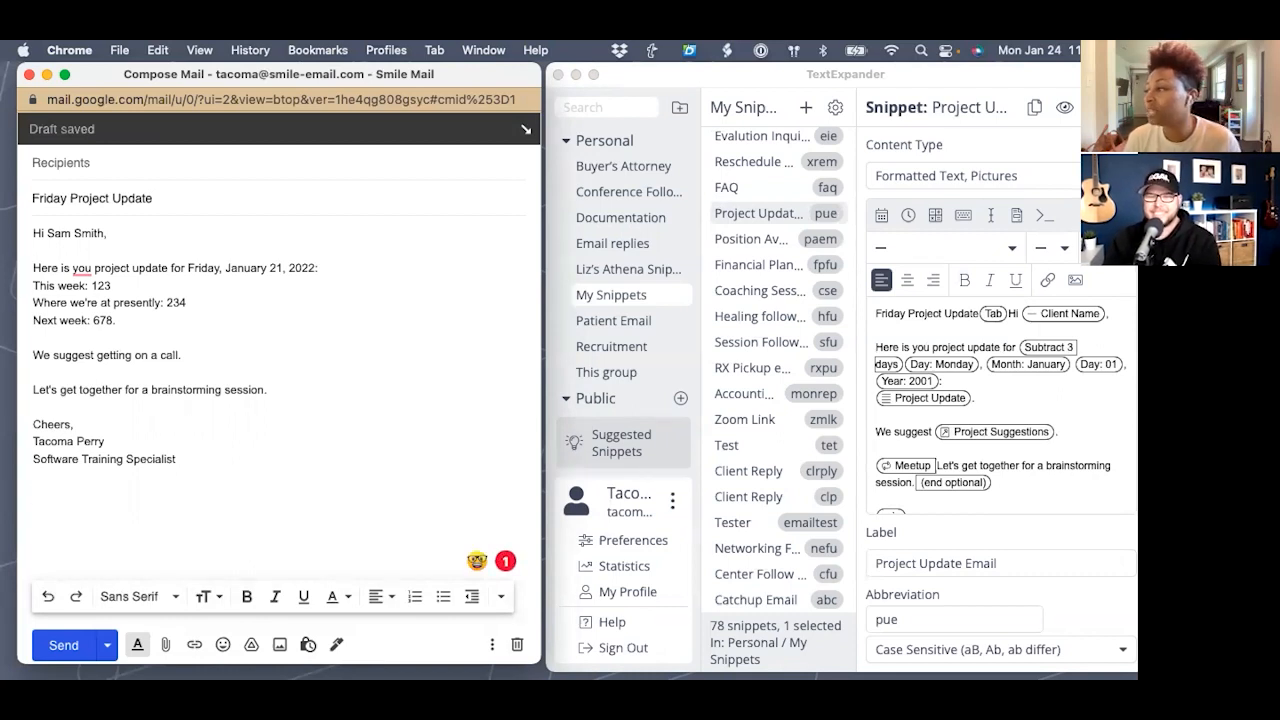
- Change 'you' to 'your' in the project update snippet's text
click(938, 356)
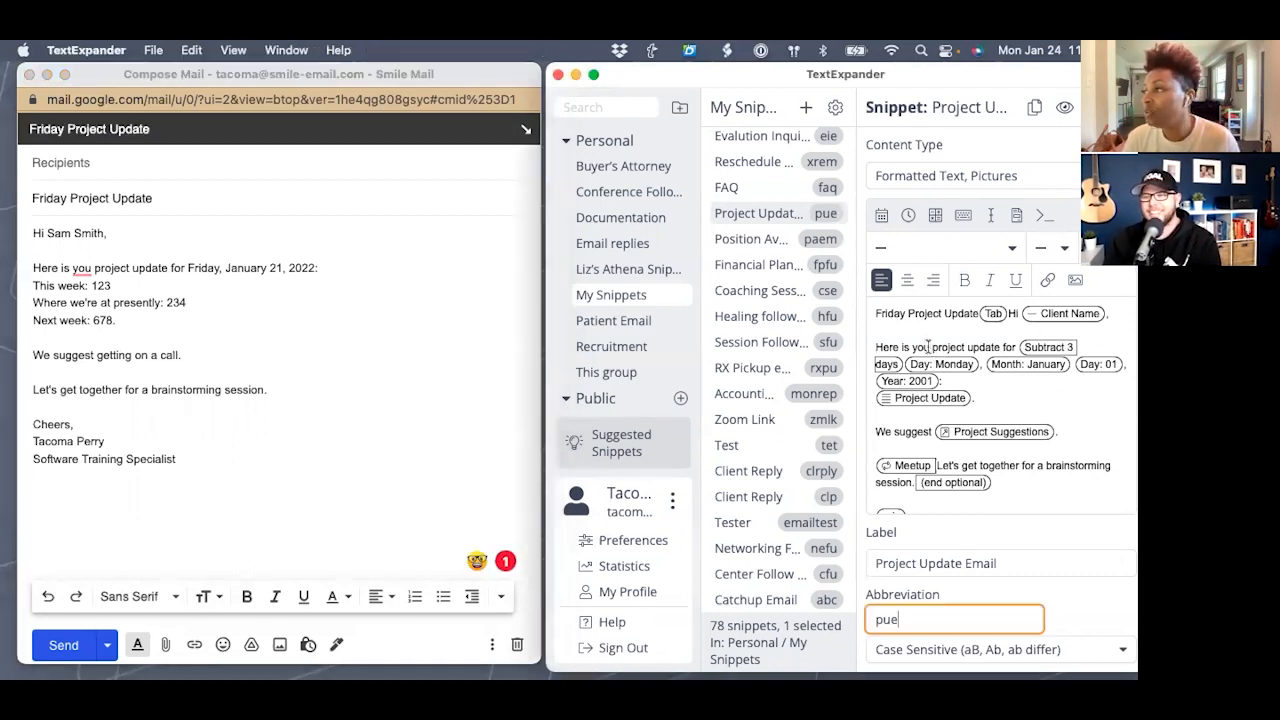
click(958, 341)
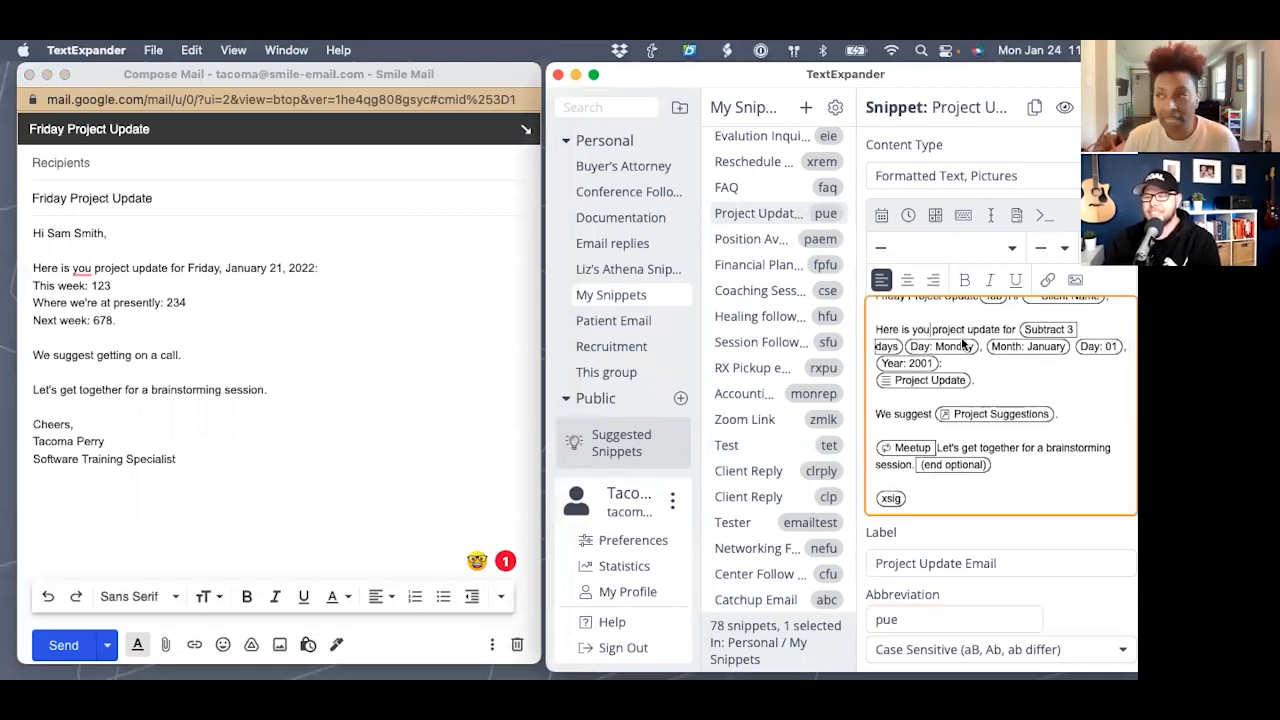
text(r)
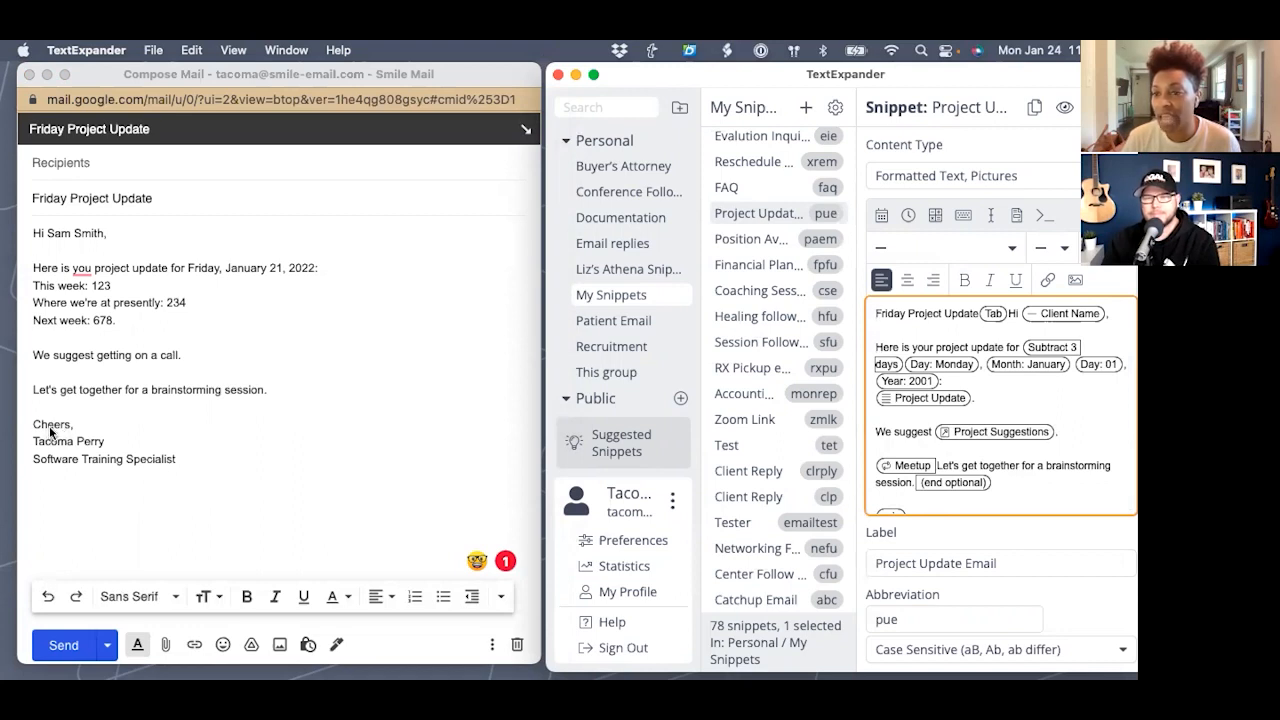
scroll(1043, 482, down, 1)
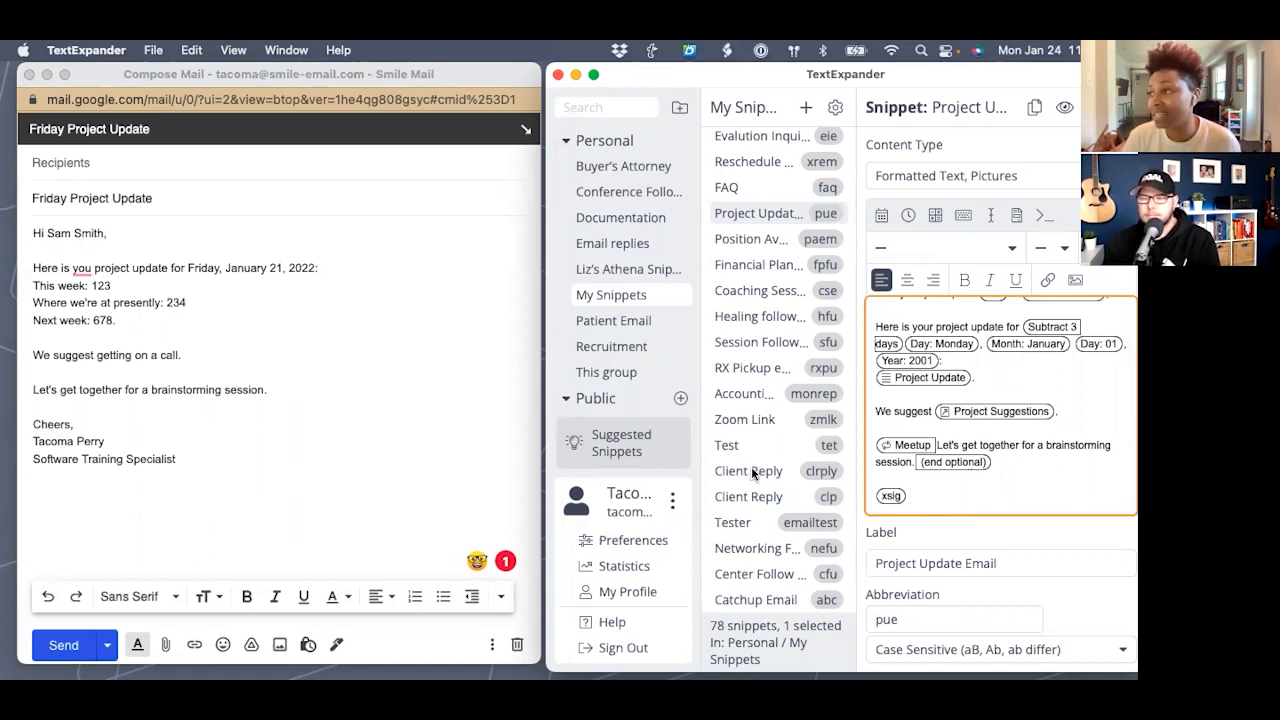
scroll(751, 466, up, 1)
scroll(751, 466, up, 10)
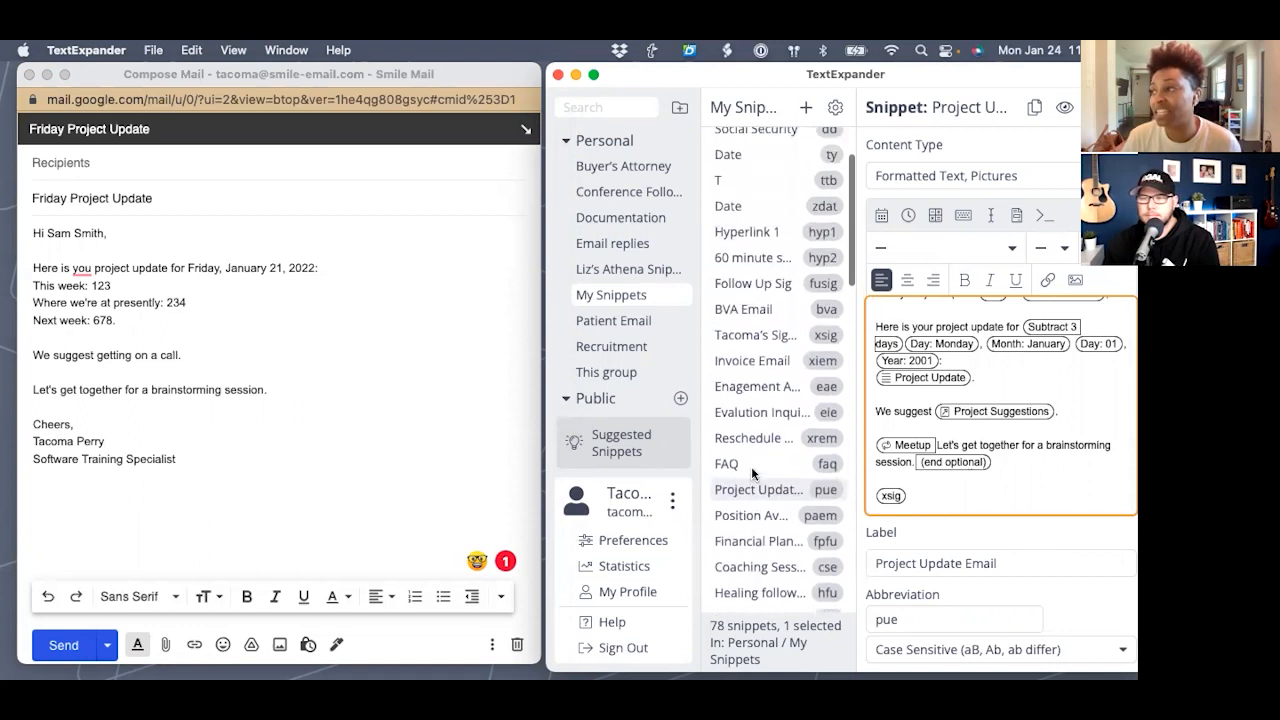
- Replace 'Cheers' with 'Happy Holidays,' in the xsig signature snippet
right_click(765, 434)
click(763, 432)
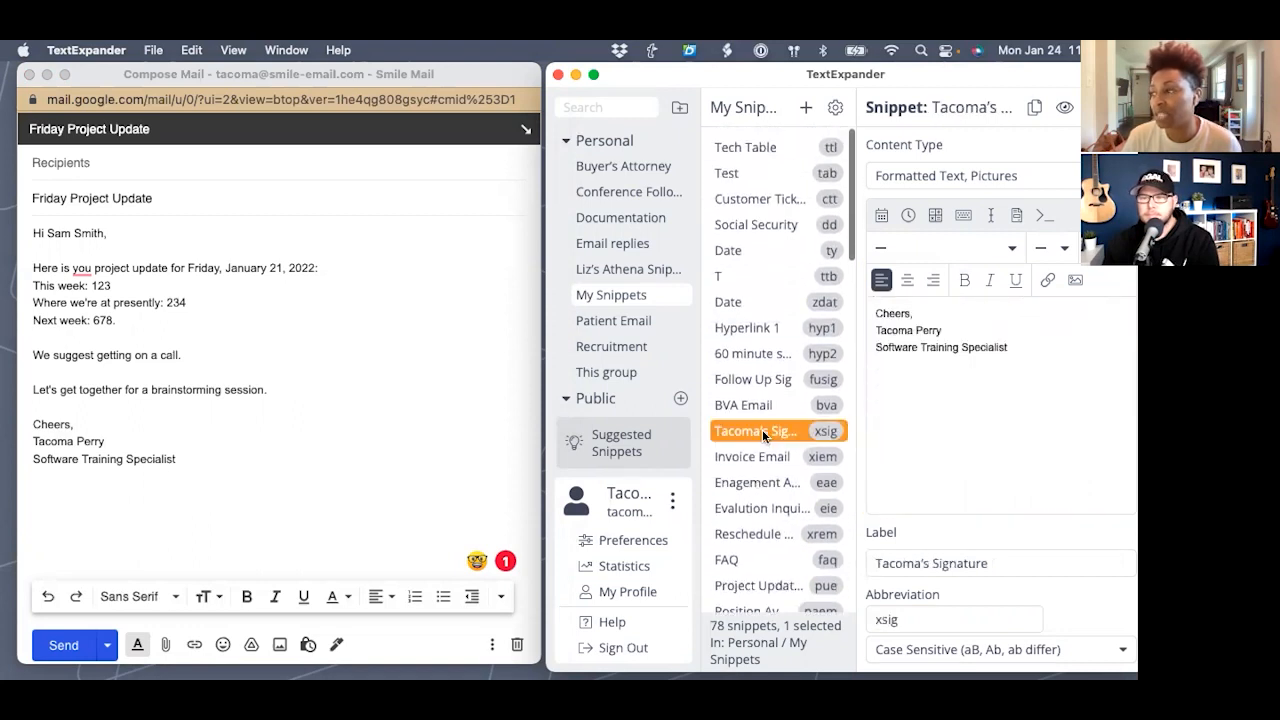
double_click(893, 314)
text(Happy Holidays,)
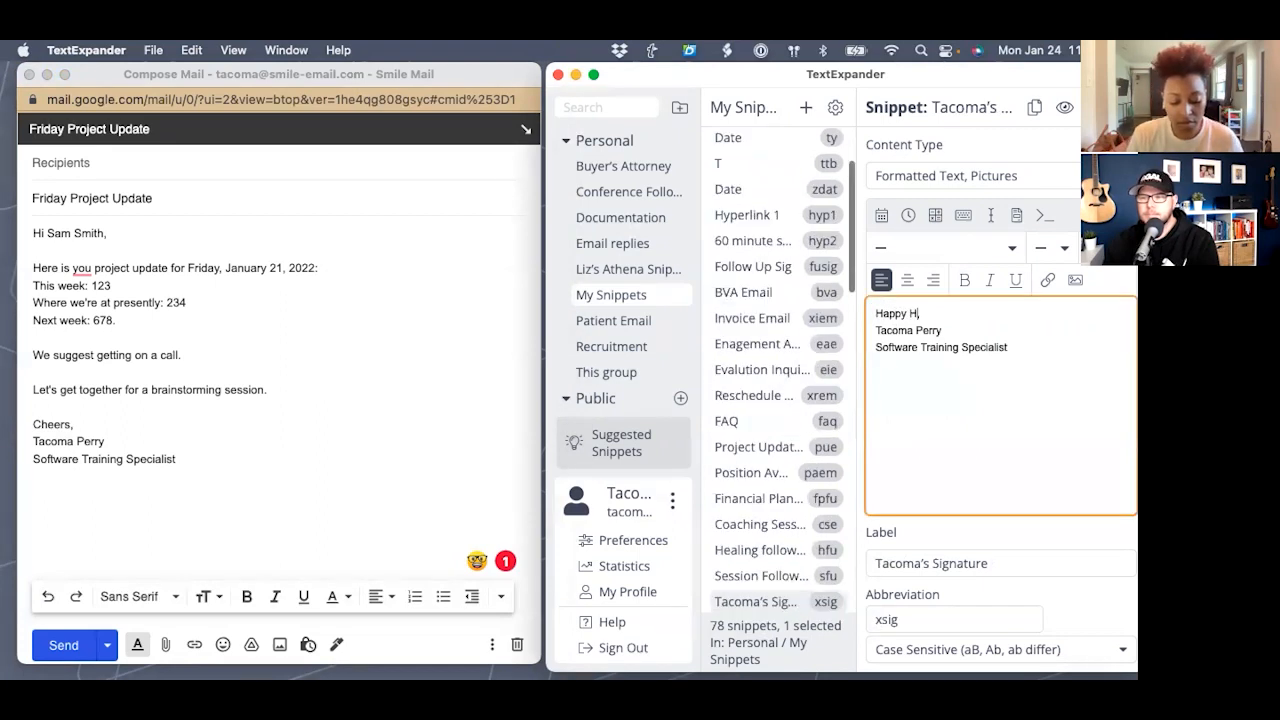
- Empty the Gmail draft's body and its 'Friday Project Update' subject
click(419, 417)
key(super+a)
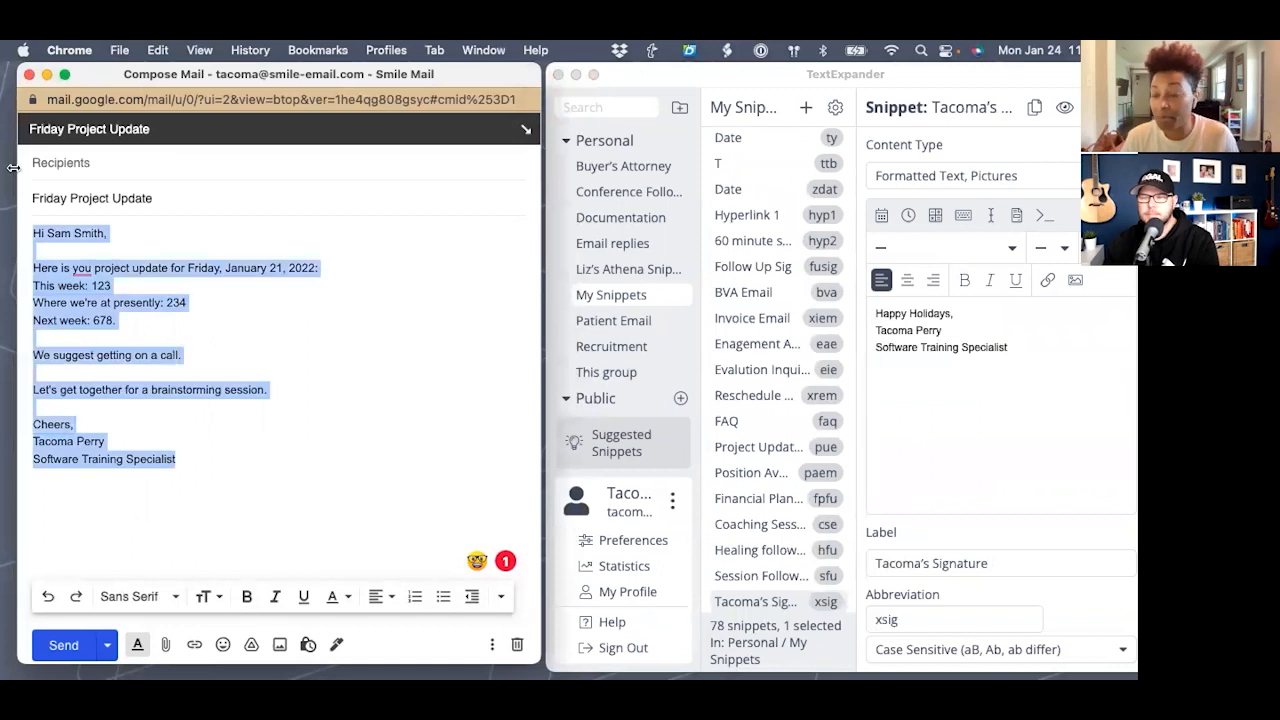
key(BackSpace)
click(80, 197)
key(super+a)
key(BackSpace)
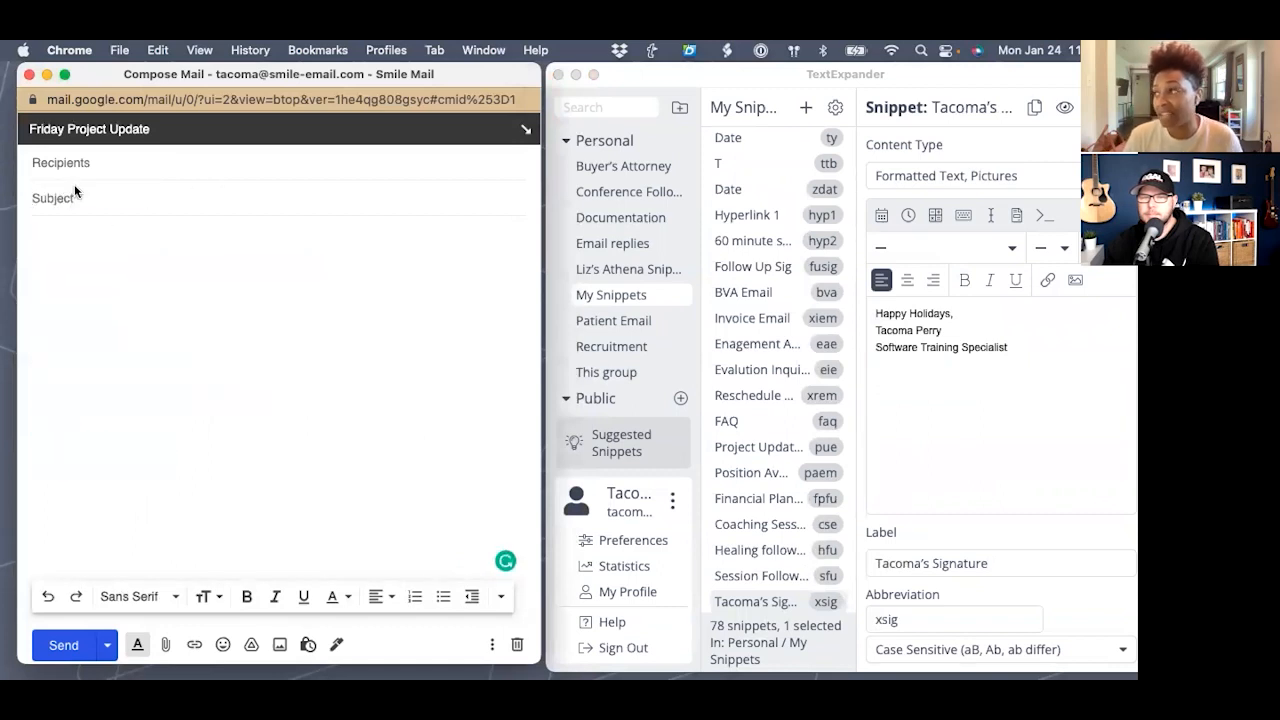
- Re-expand pue, enter the client's name, include the brainstorming line, and insert the email
text(pue)
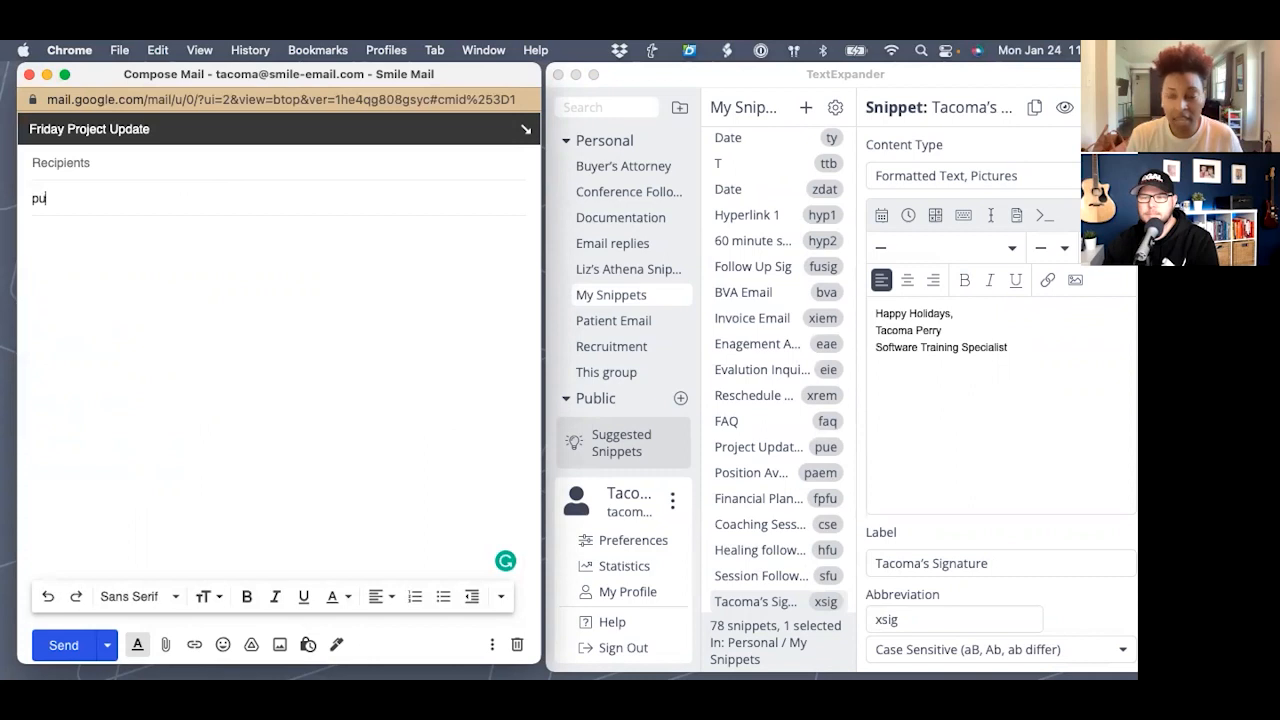
scroll(180, 450, down, 2)
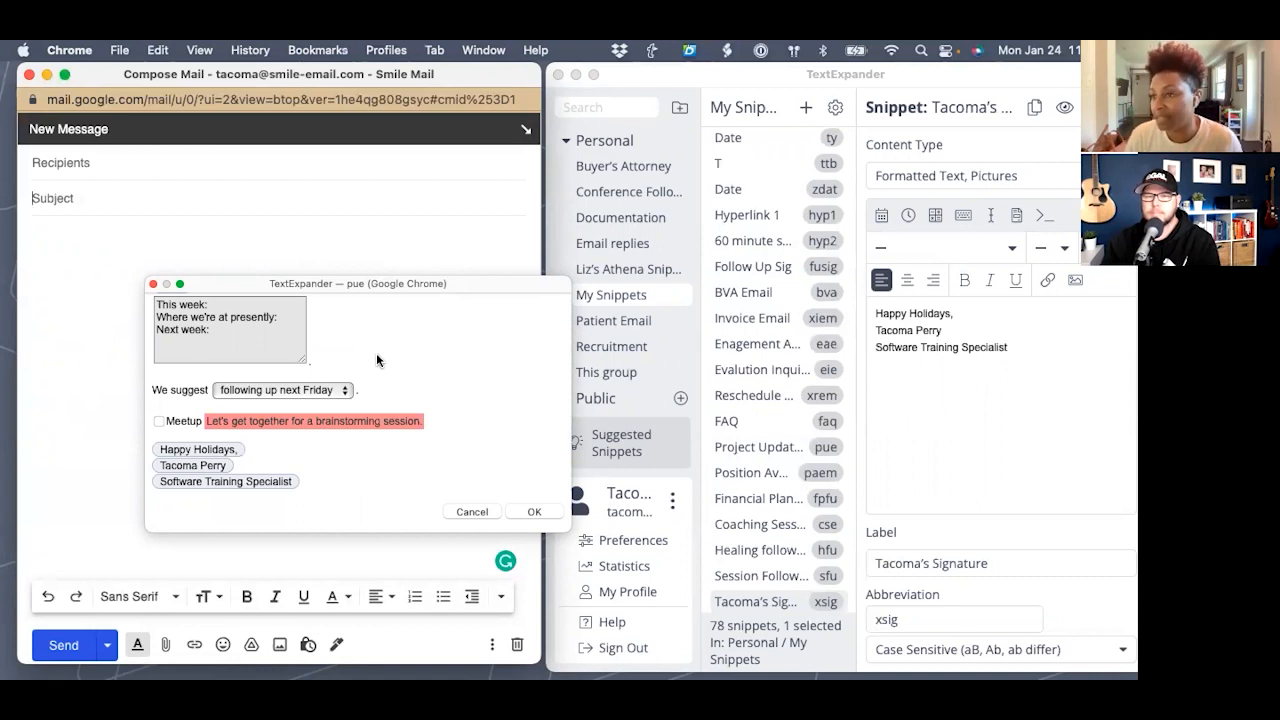
scroll(378, 351, up, 3)
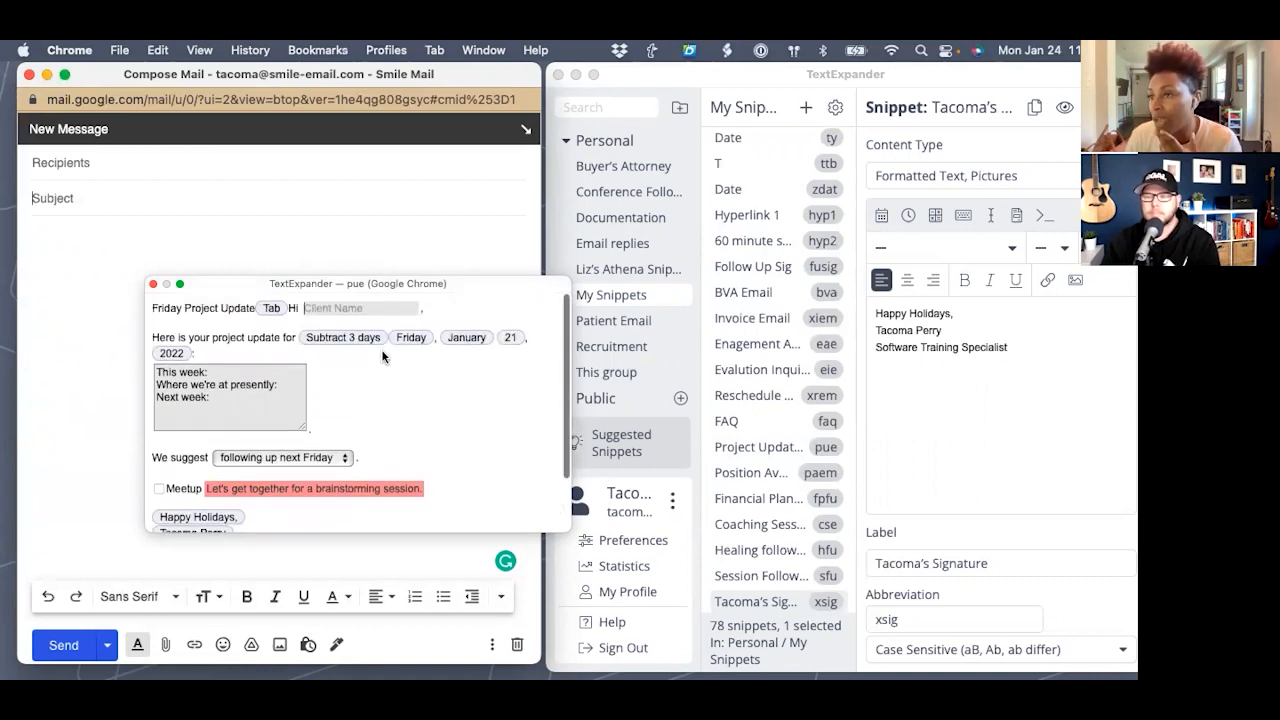
text(Sa)
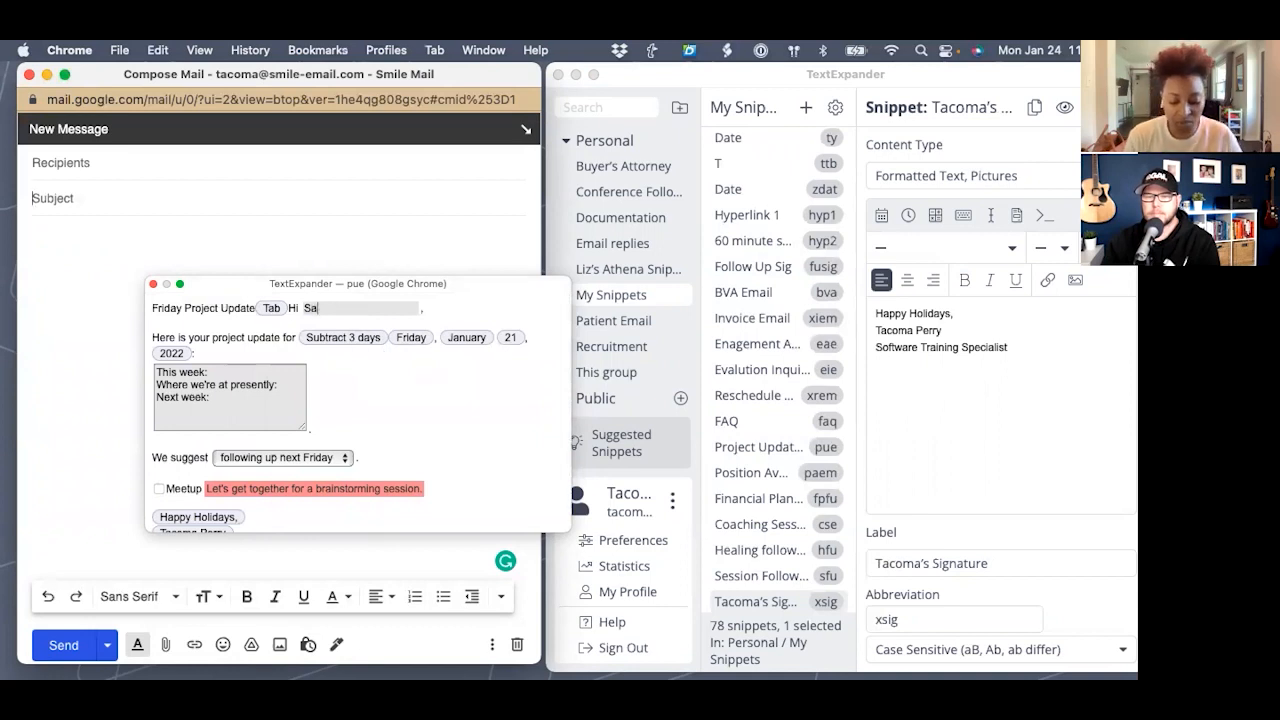
scroll(461, 365, down, 3)
click(158, 422)
click(534, 511)
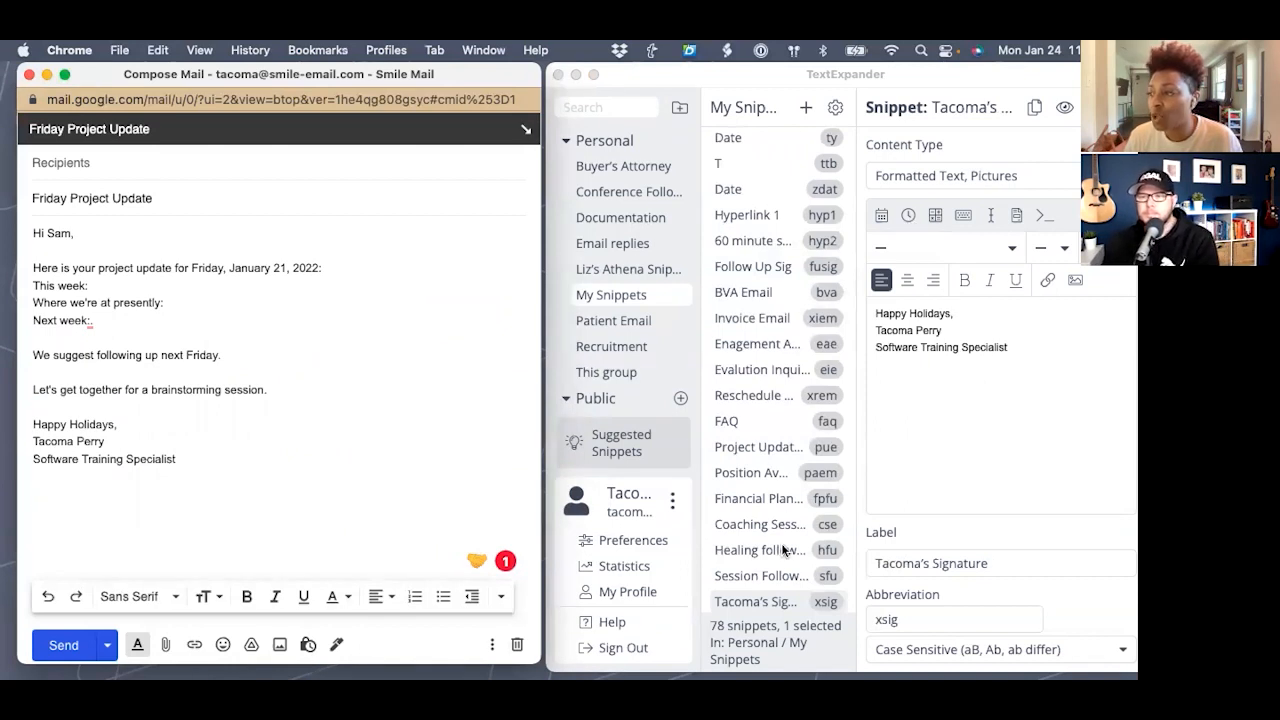
scroll(784, 546, down, 5)
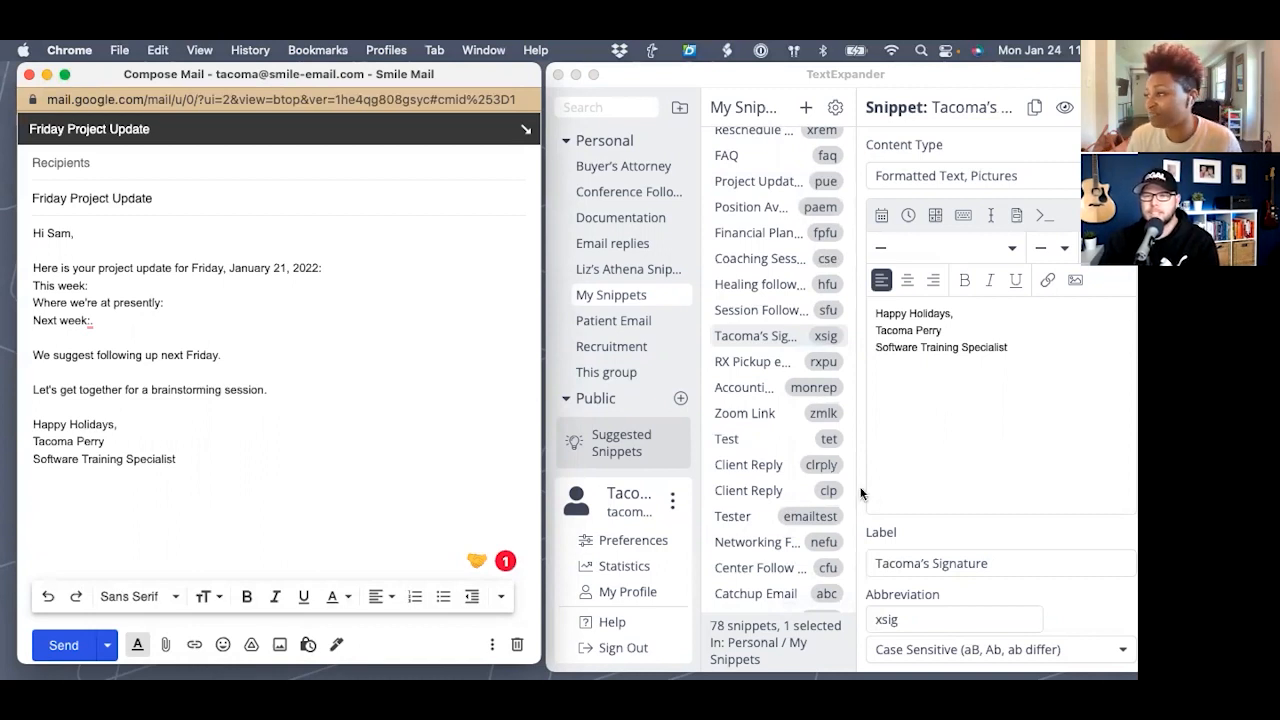
scroll(788, 493, down, 15)
scroll(790, 499, down, 2)
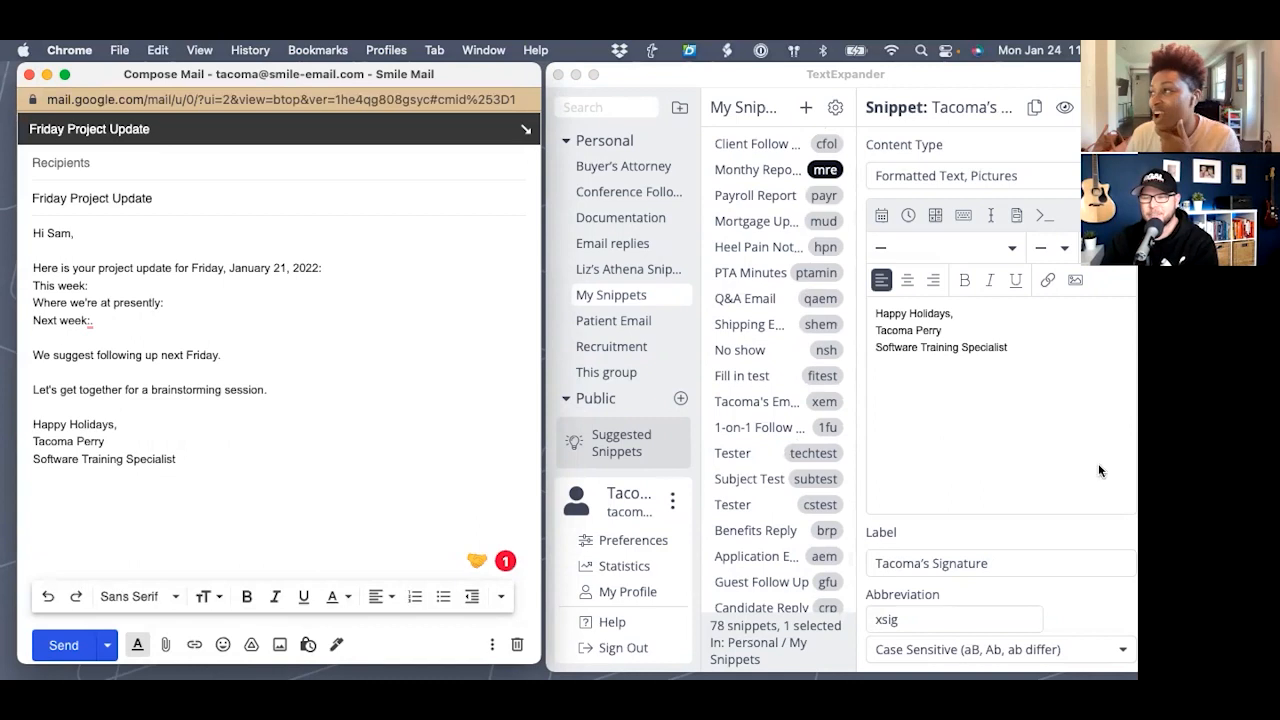
scroll(767, 427, down, 5)
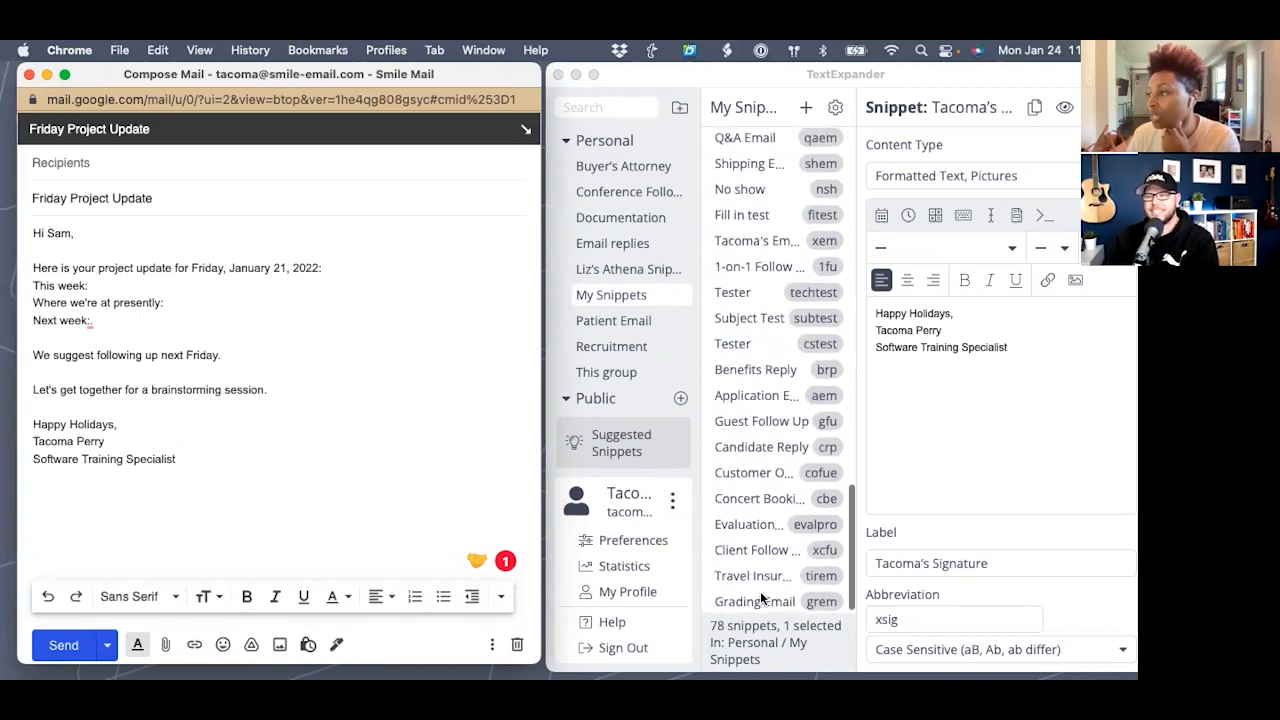
scroll(767, 550, up, 8)
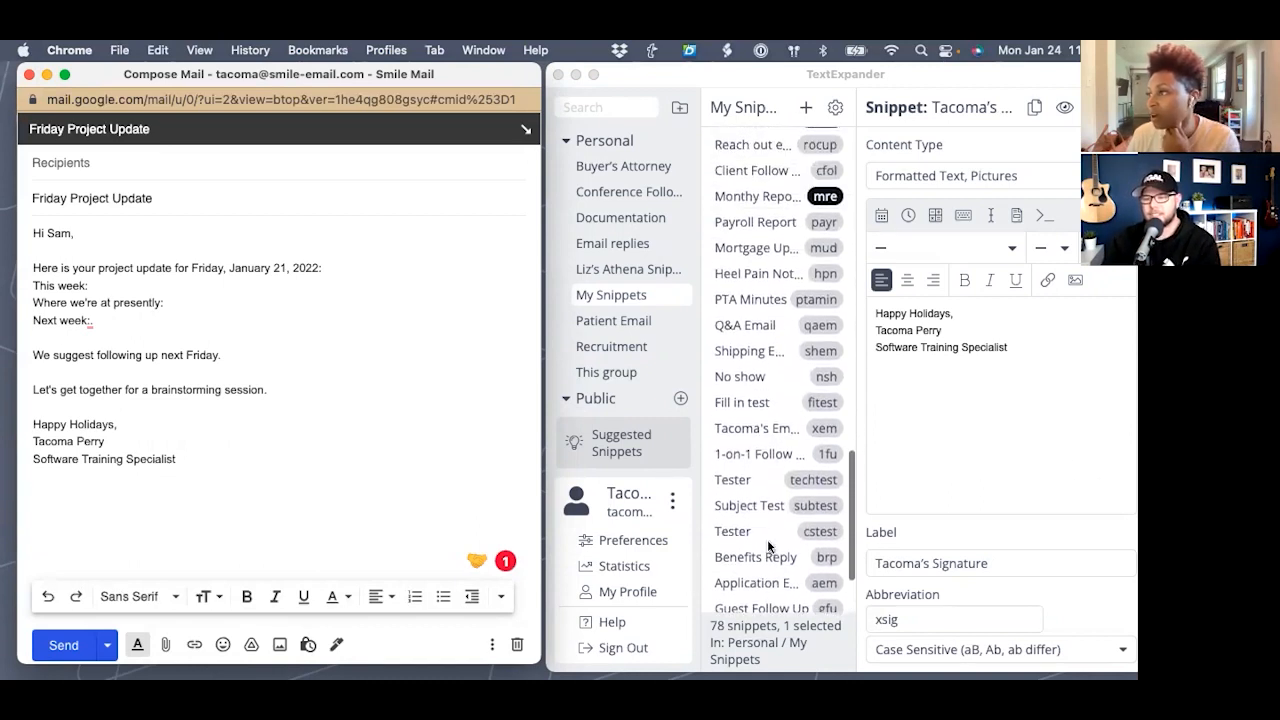
scroll(767, 547, up, 13)
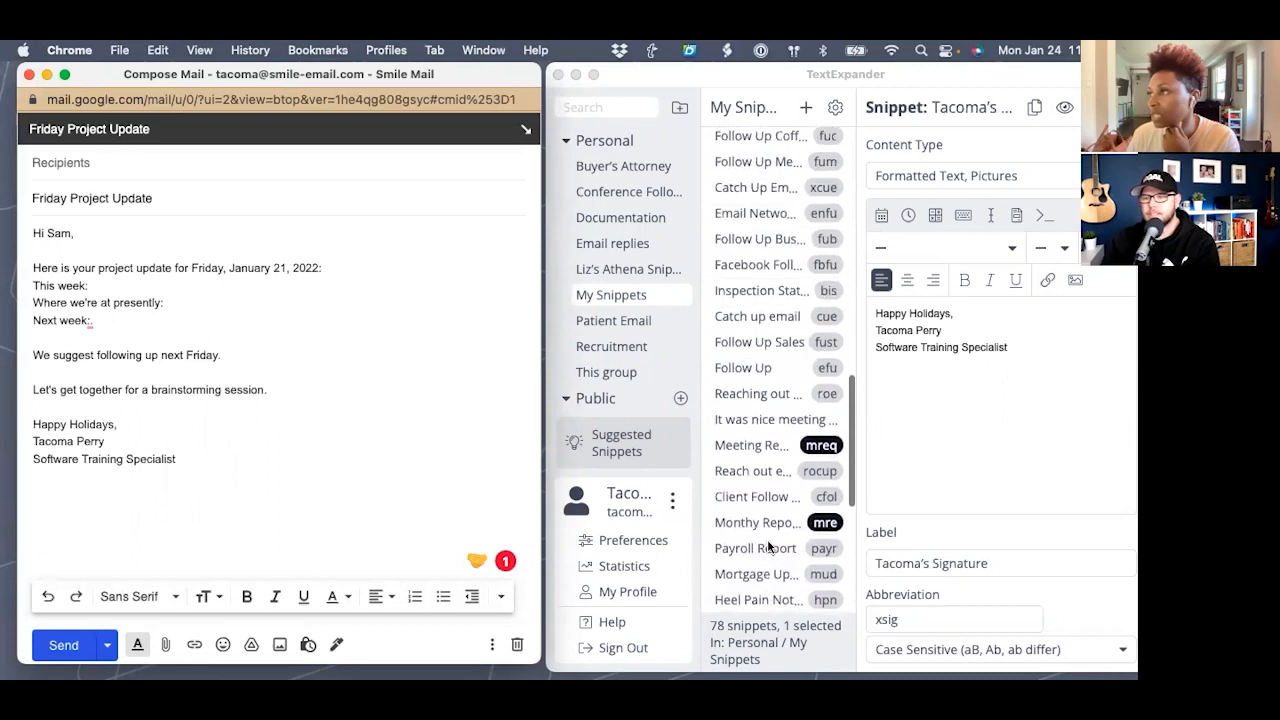
scroll(767, 541, up, 20)
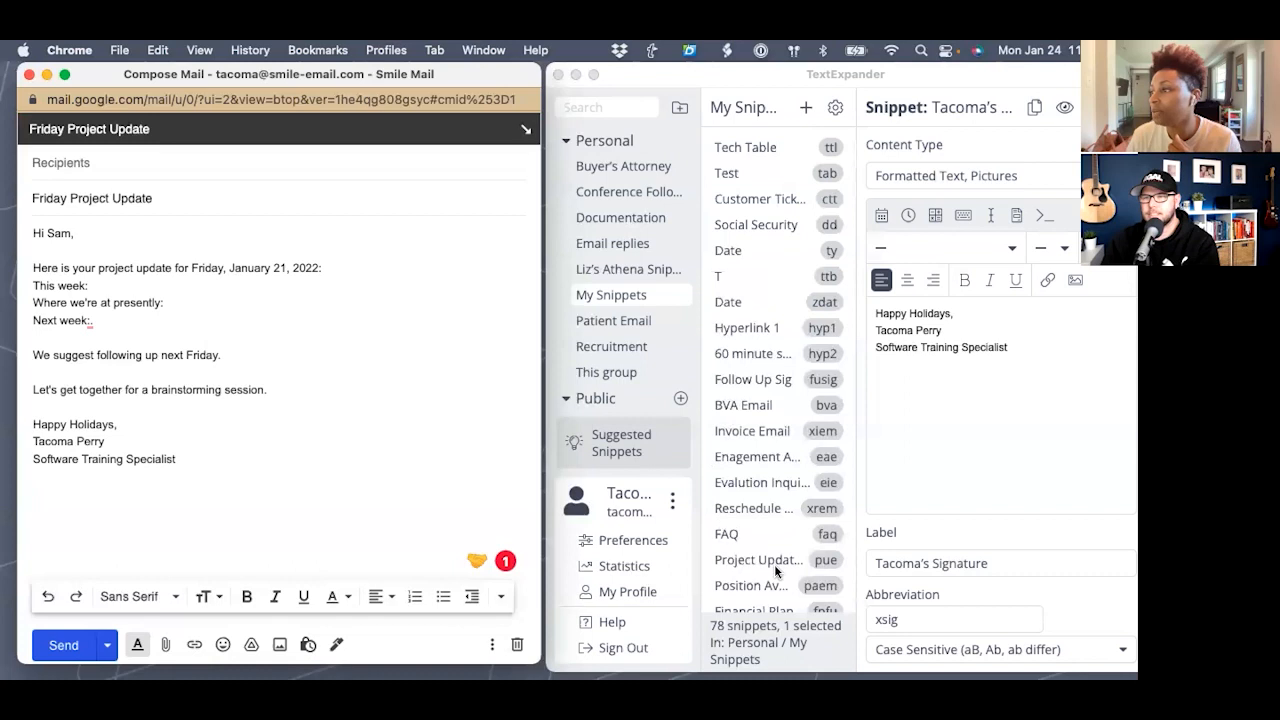
click(773, 565)
- Display the Project Update Email snippet's contents in TextExpander
click(773, 562)
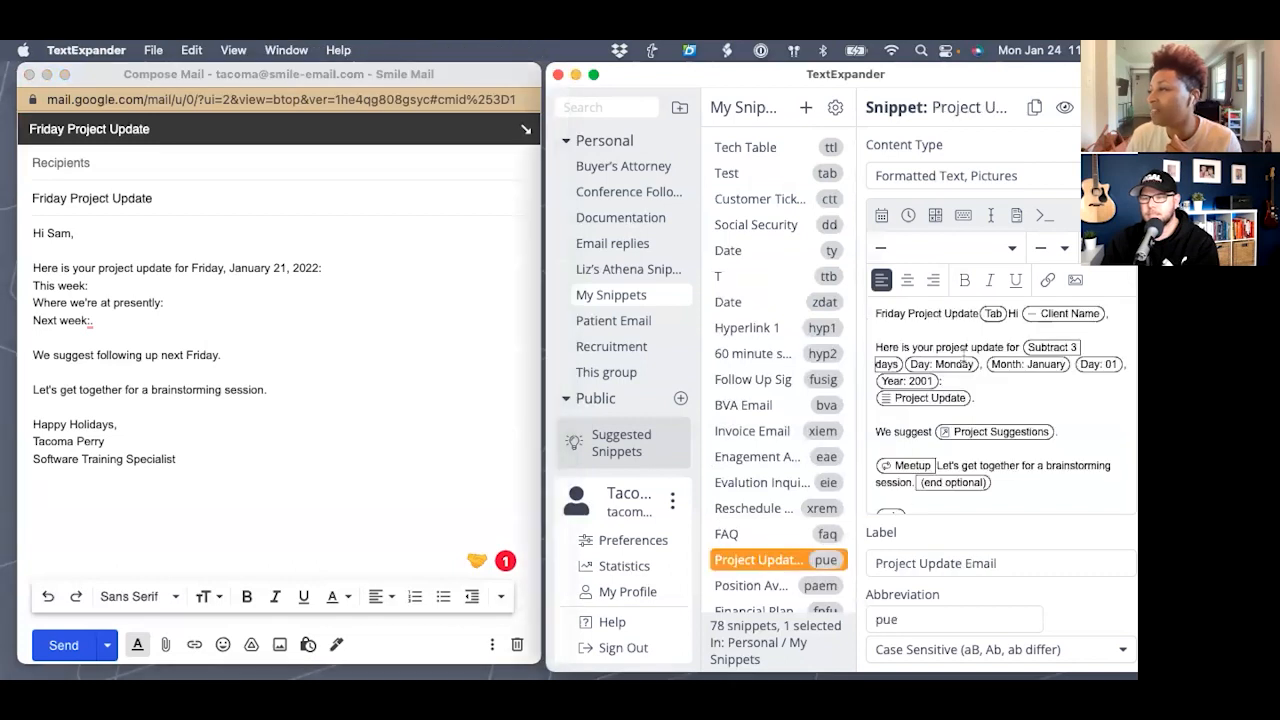
scroll(995, 431, down, 2)
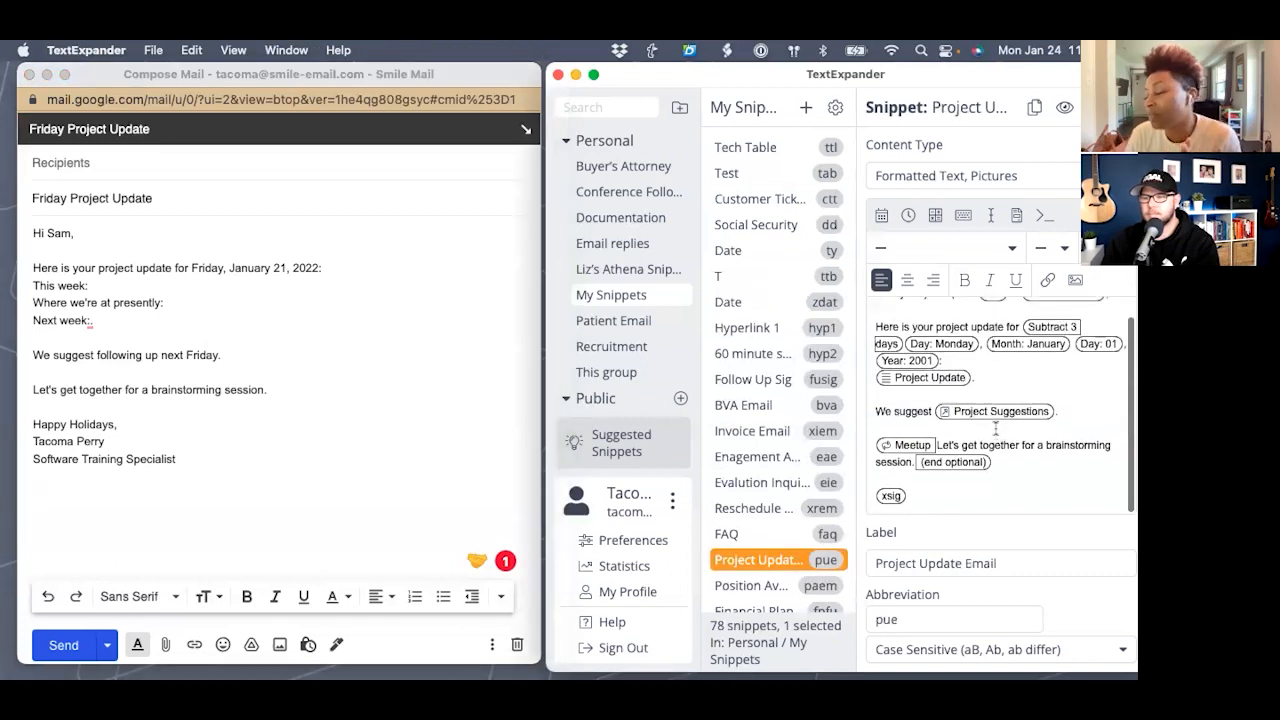
scroll(974, 390, up, 2)
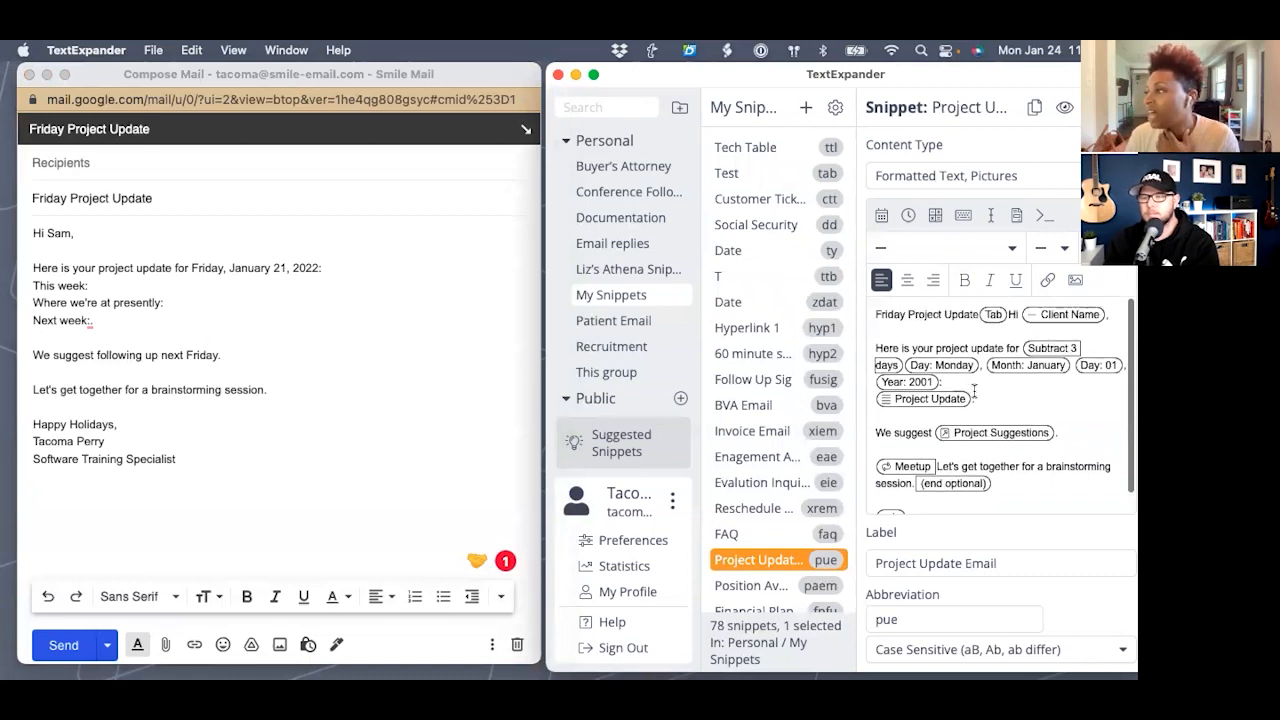
- Clear the draft's body and subject, then type pue to bring up the fill-in form
click(208, 472)
drag(228, 471, 12, 189)
key(BackSpace)
drag(220, 203, 30, 198)
key(BackSpace)
text(pue)
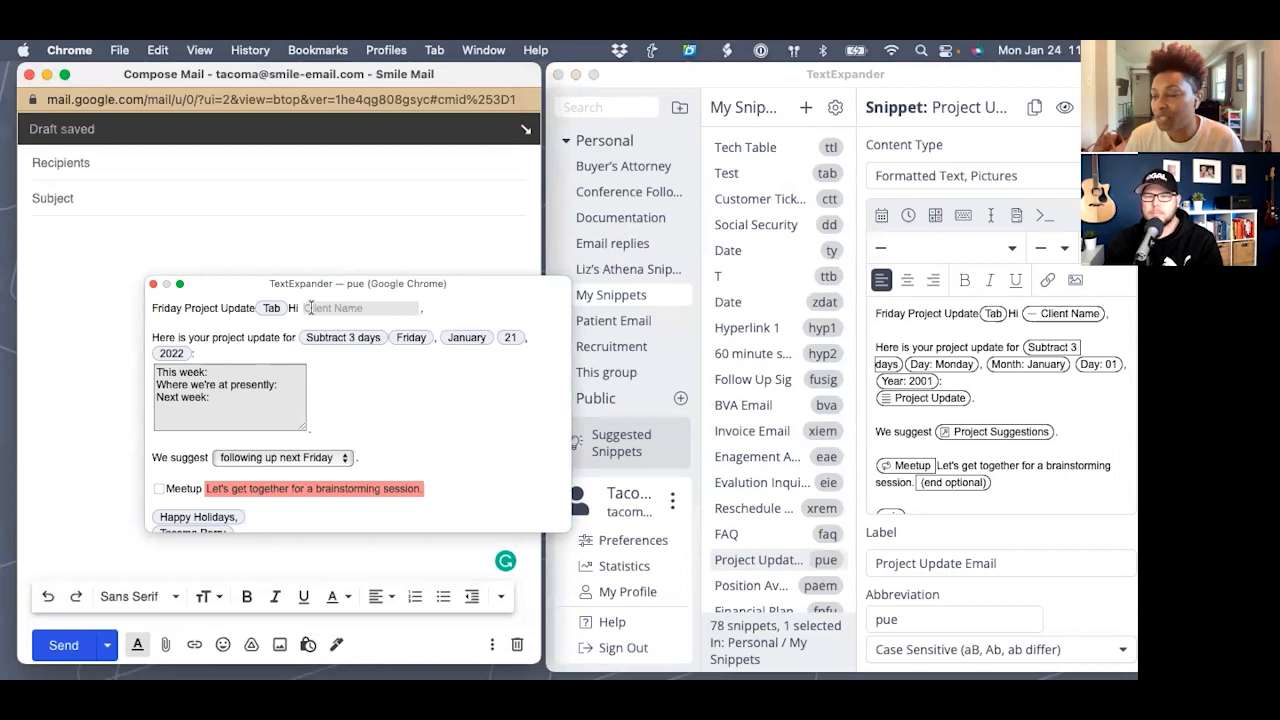
- Cancel the pue fill-in form so nothing is inserted and the draft stays blank
scroll(160, 420, down, 3)
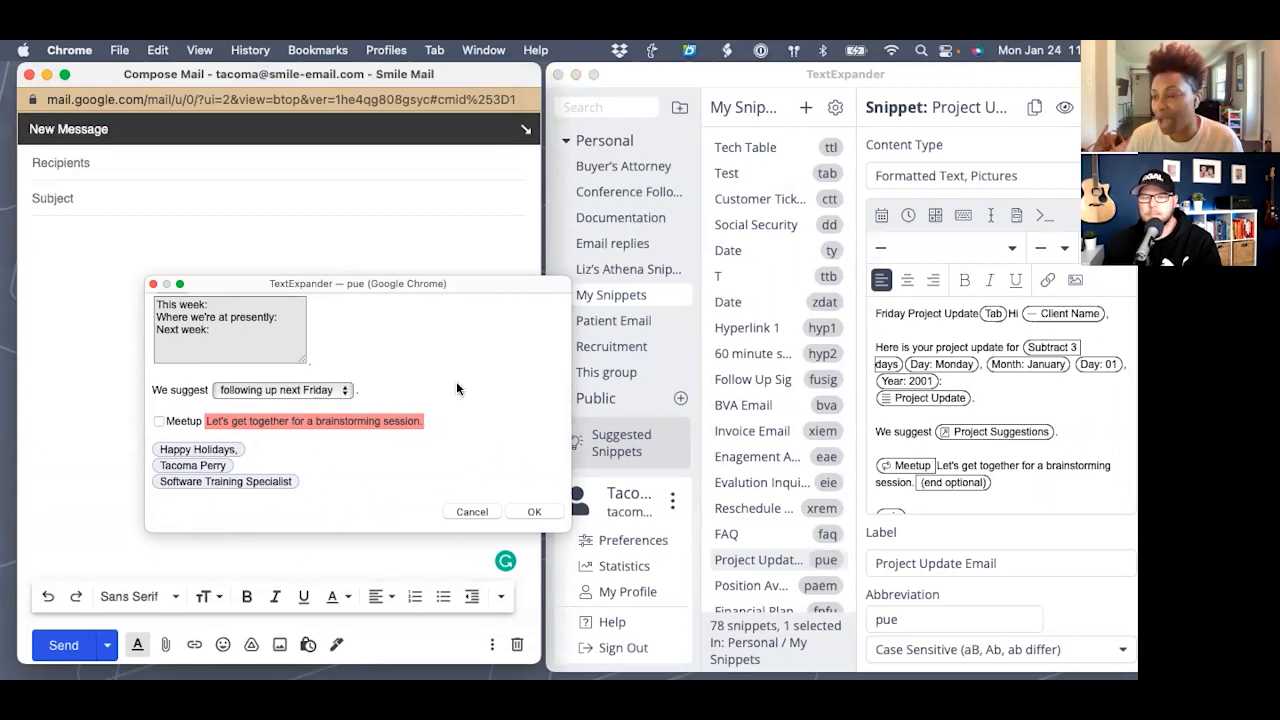
click(460, 515)
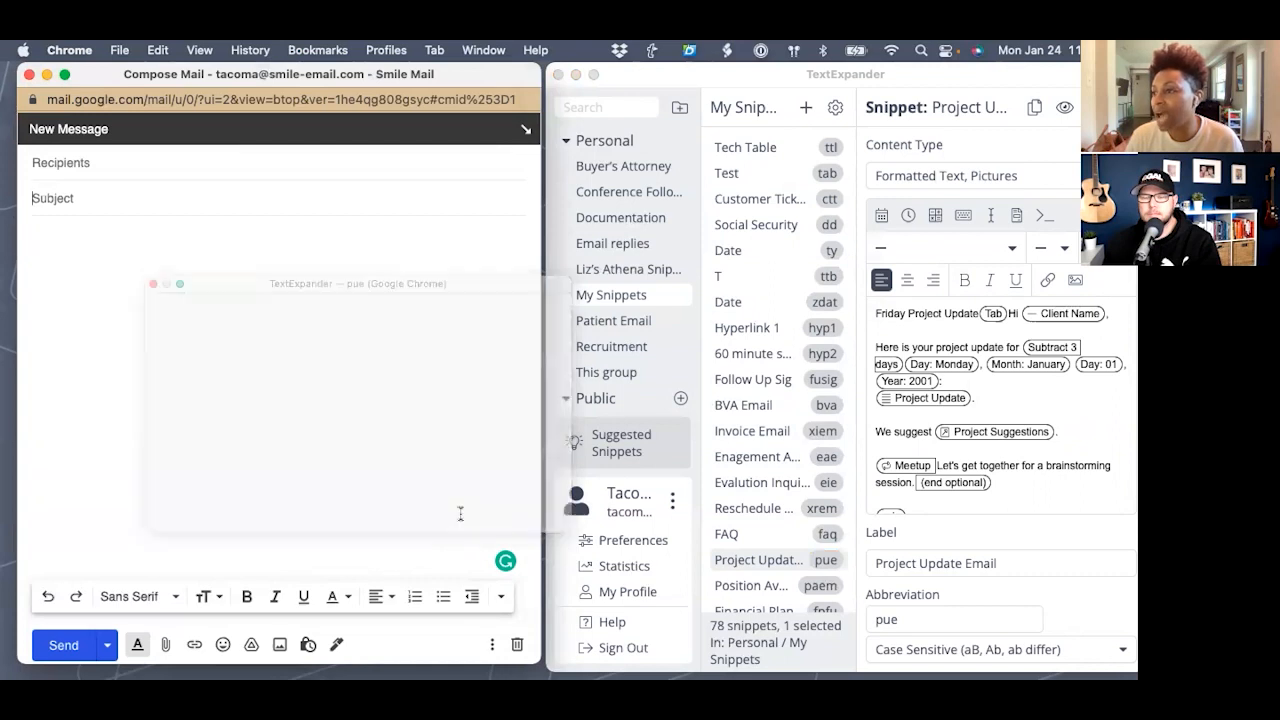
click(1017, 216)
click(1017, 216)
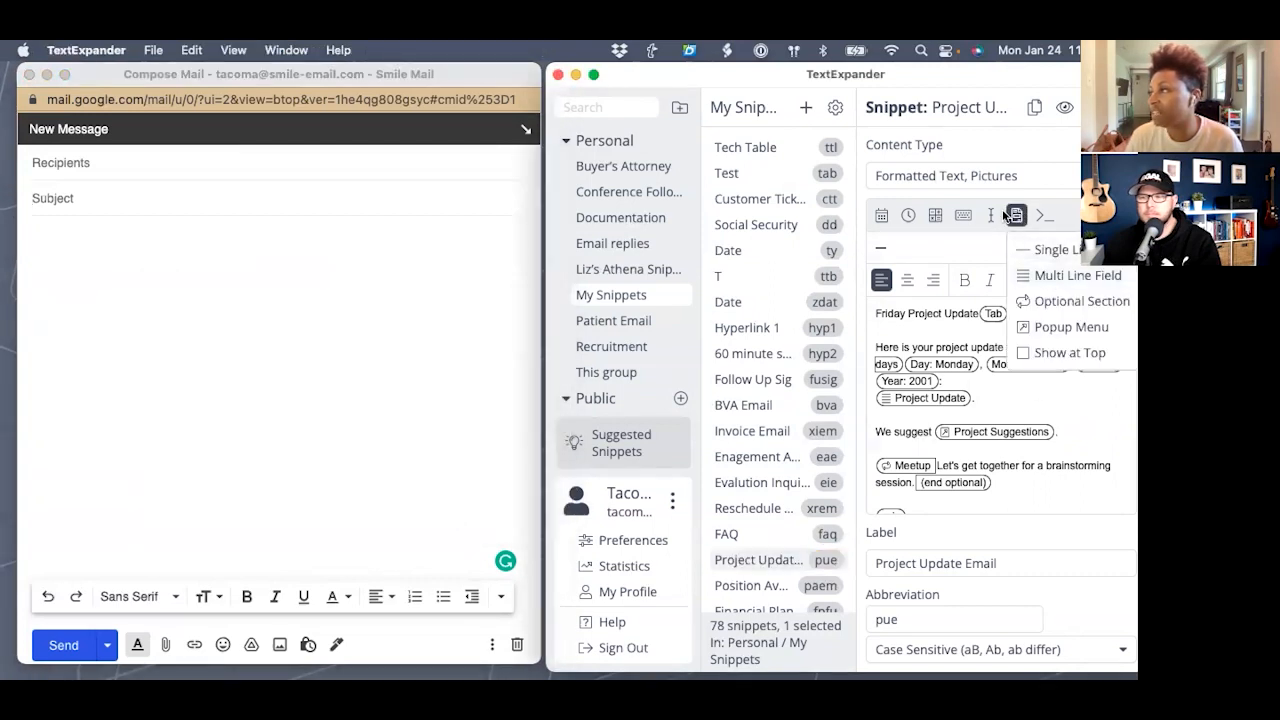
- Turn on Show at Top for the fill-in fields and re-expand pue in the subject
click(1023, 355)
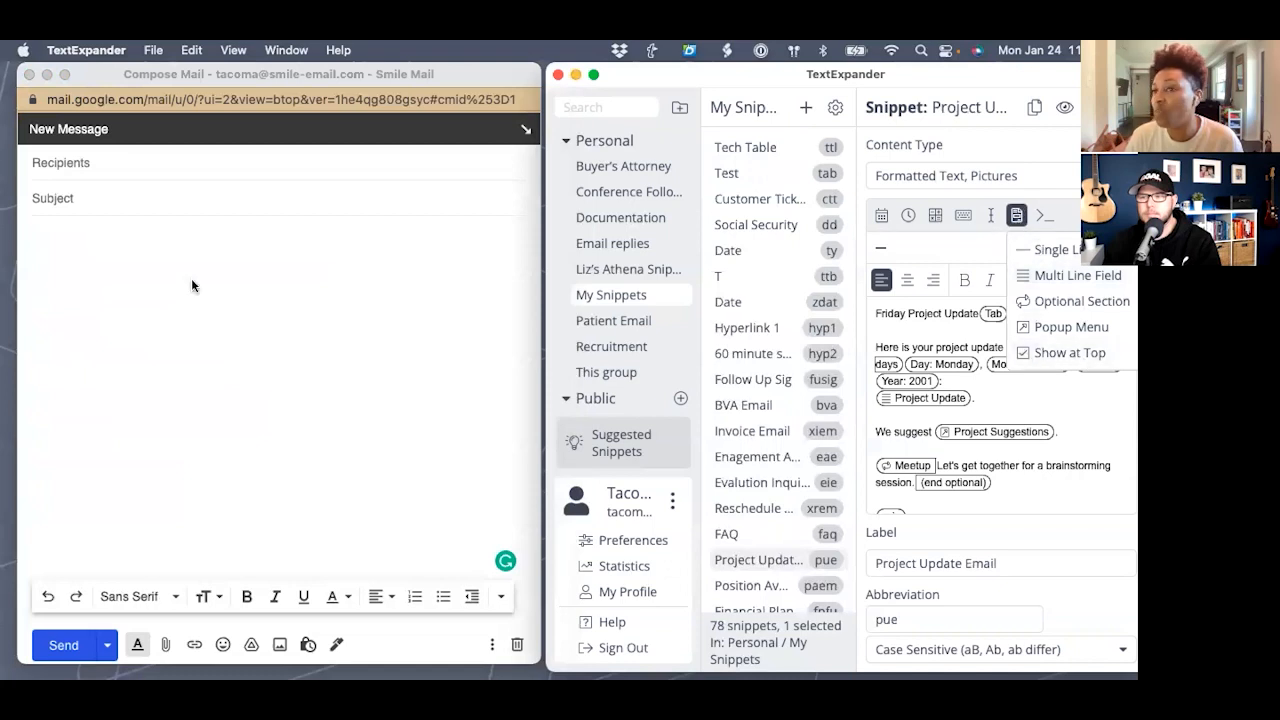
click(78, 200)
text(pue)
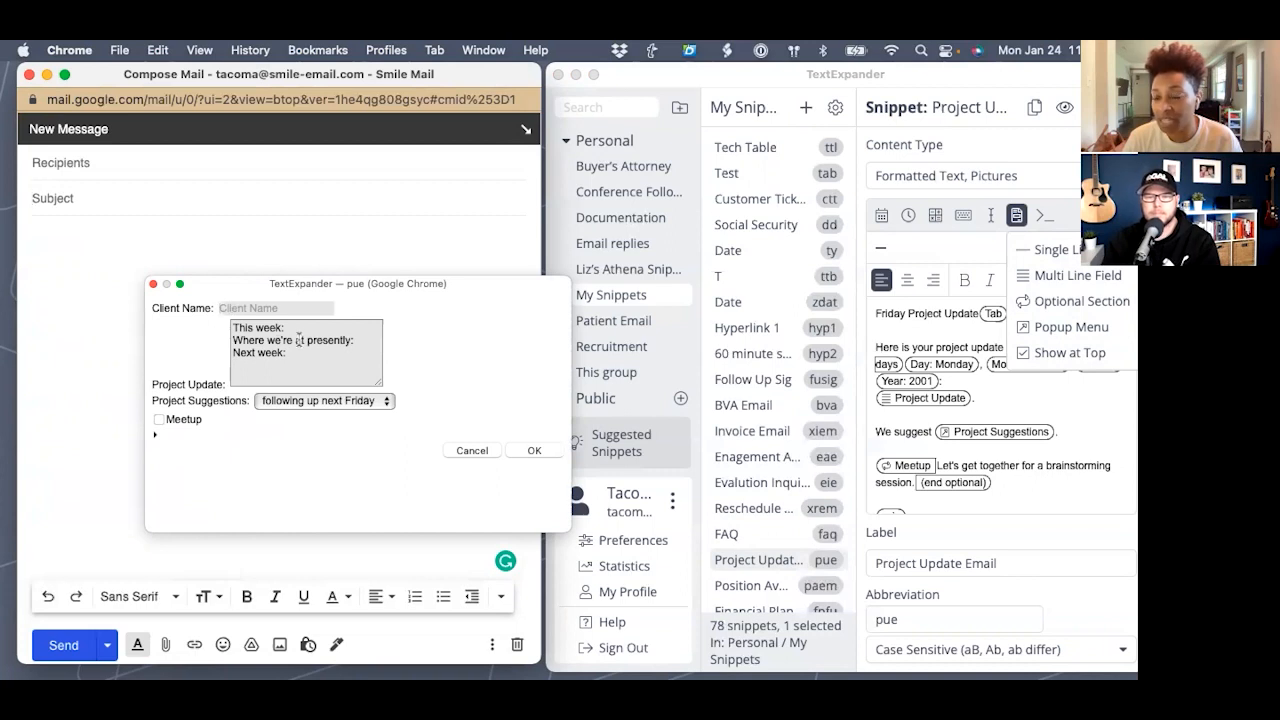
- Pick 'getting on a call', include the brainstorming line, enter the client's name, and insert the email
click(314, 401)
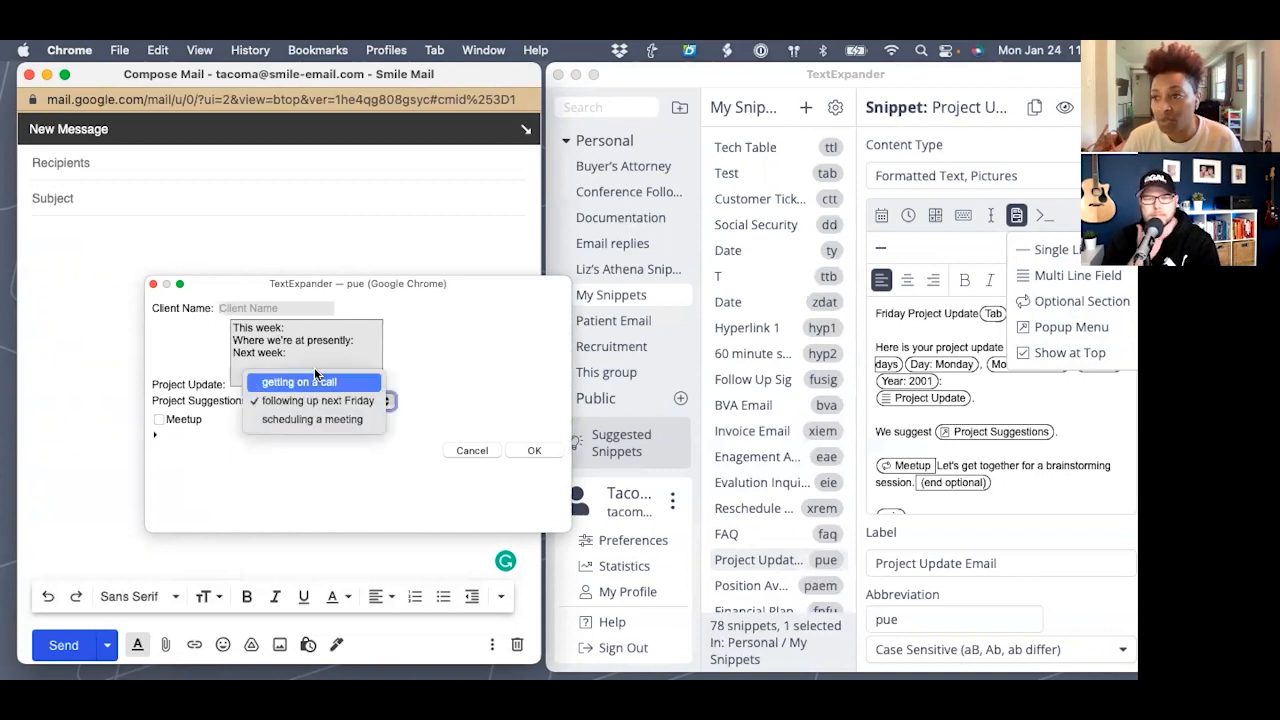
click(305, 386)
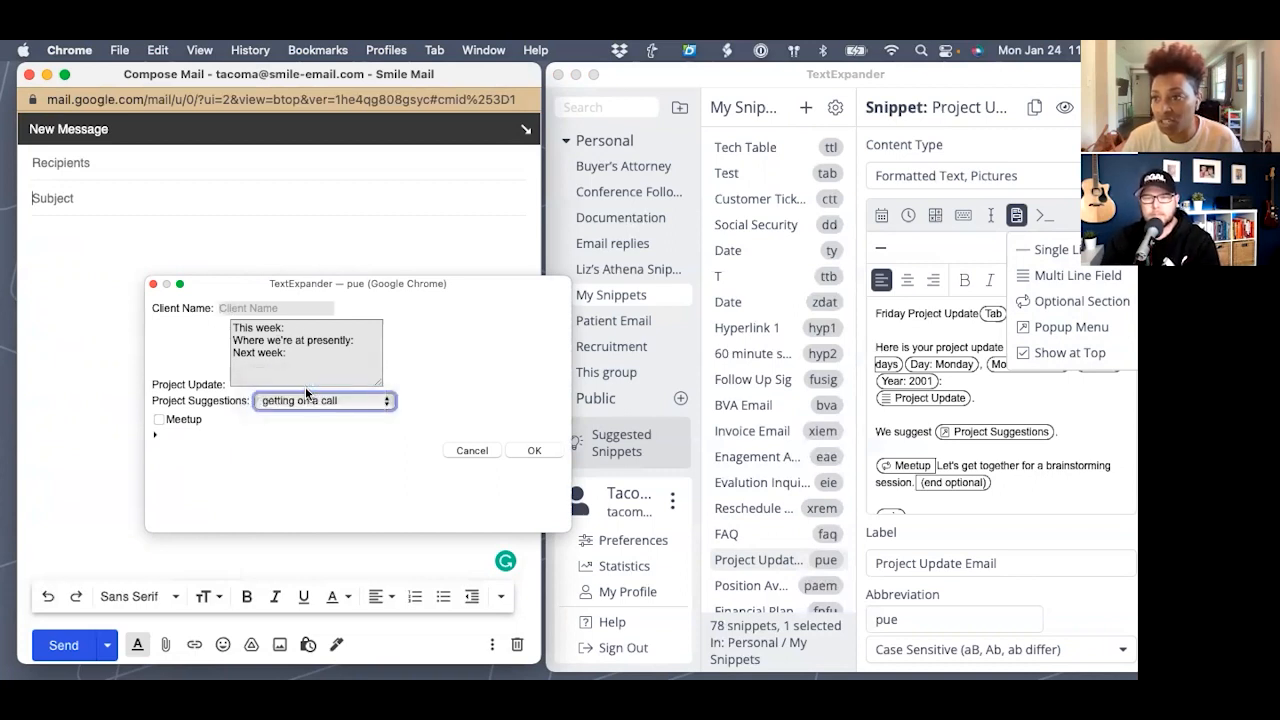
click(159, 419)
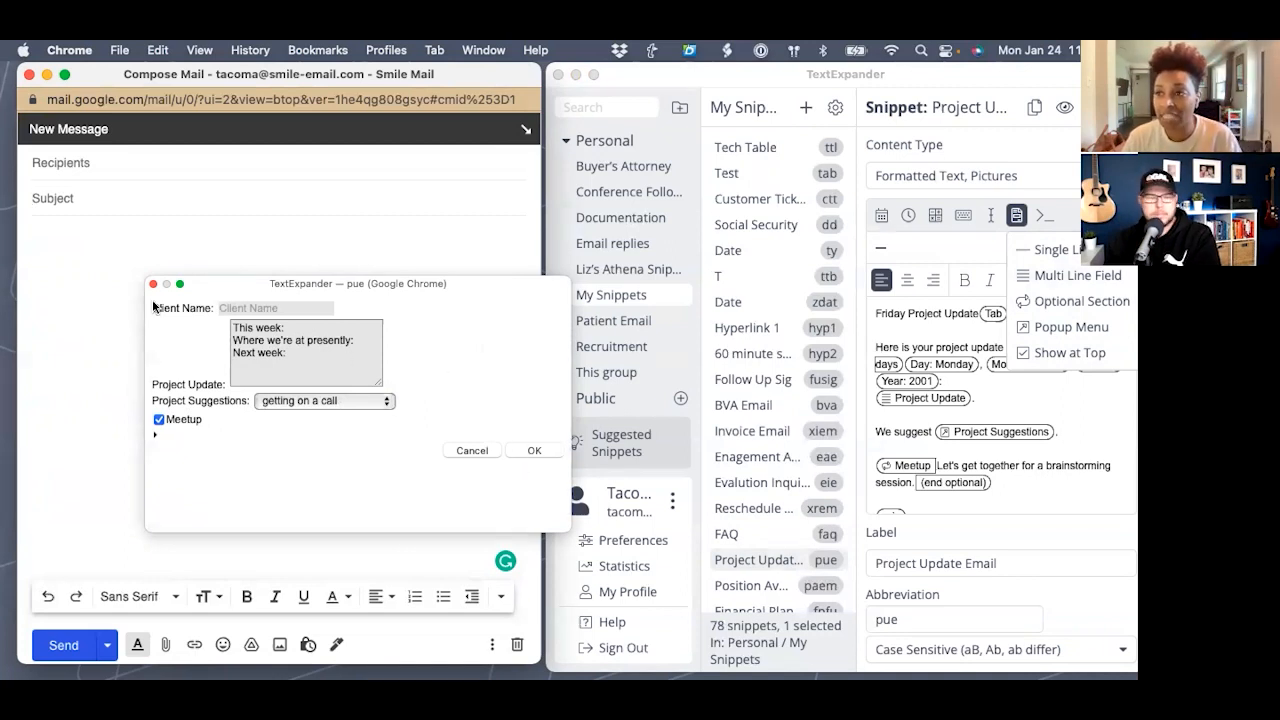
click(238, 308)
text(Sam)
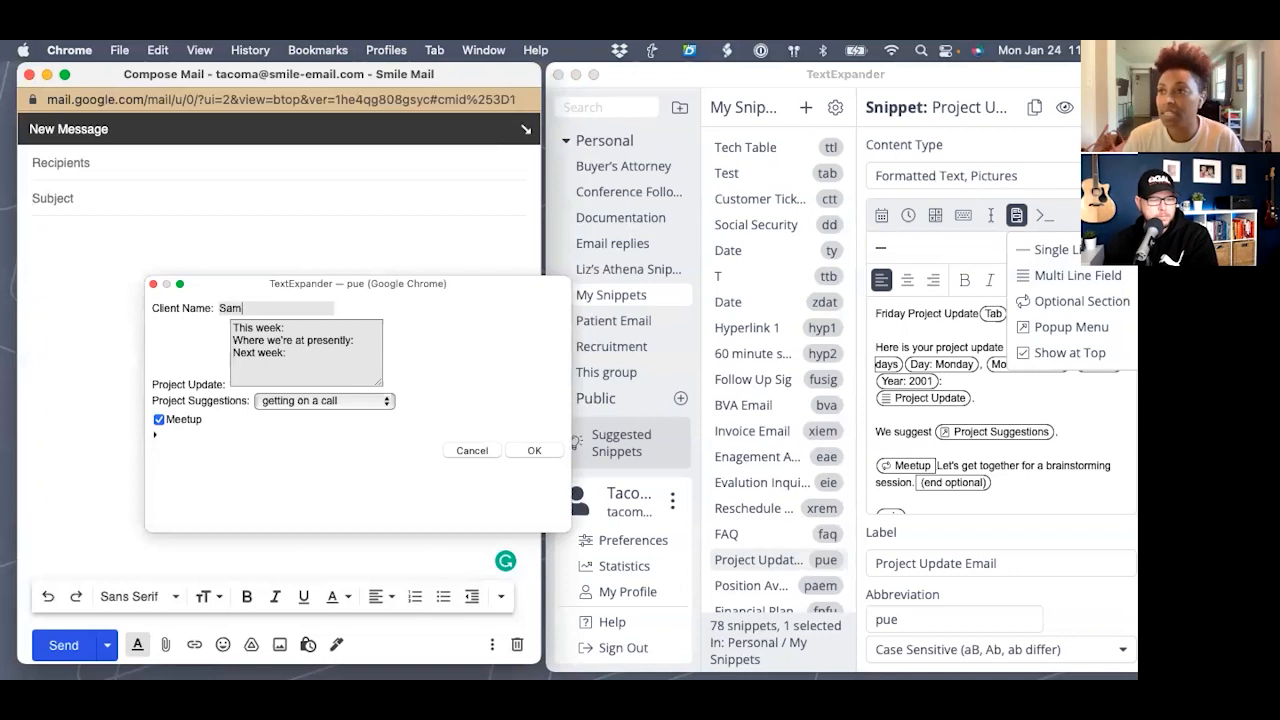
click(531, 451)
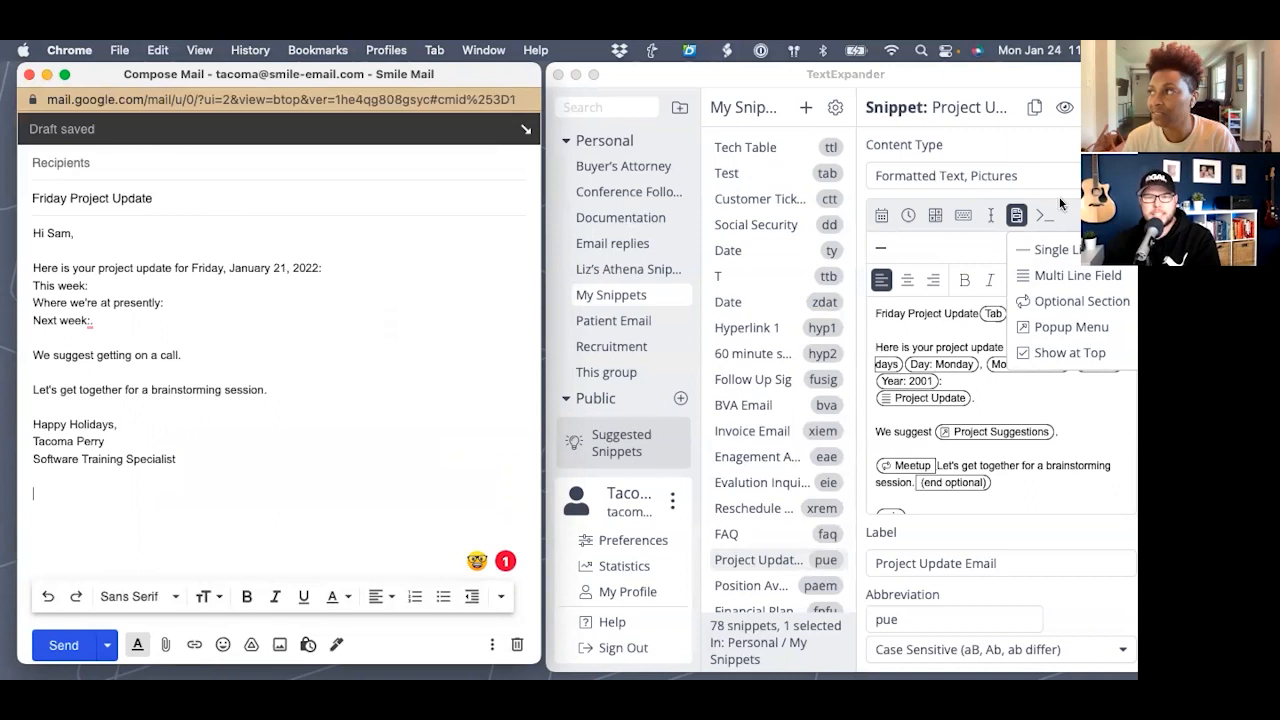
click(1016, 217)
- Close the fill-in options list and the TextExpander window
click(1016, 217)
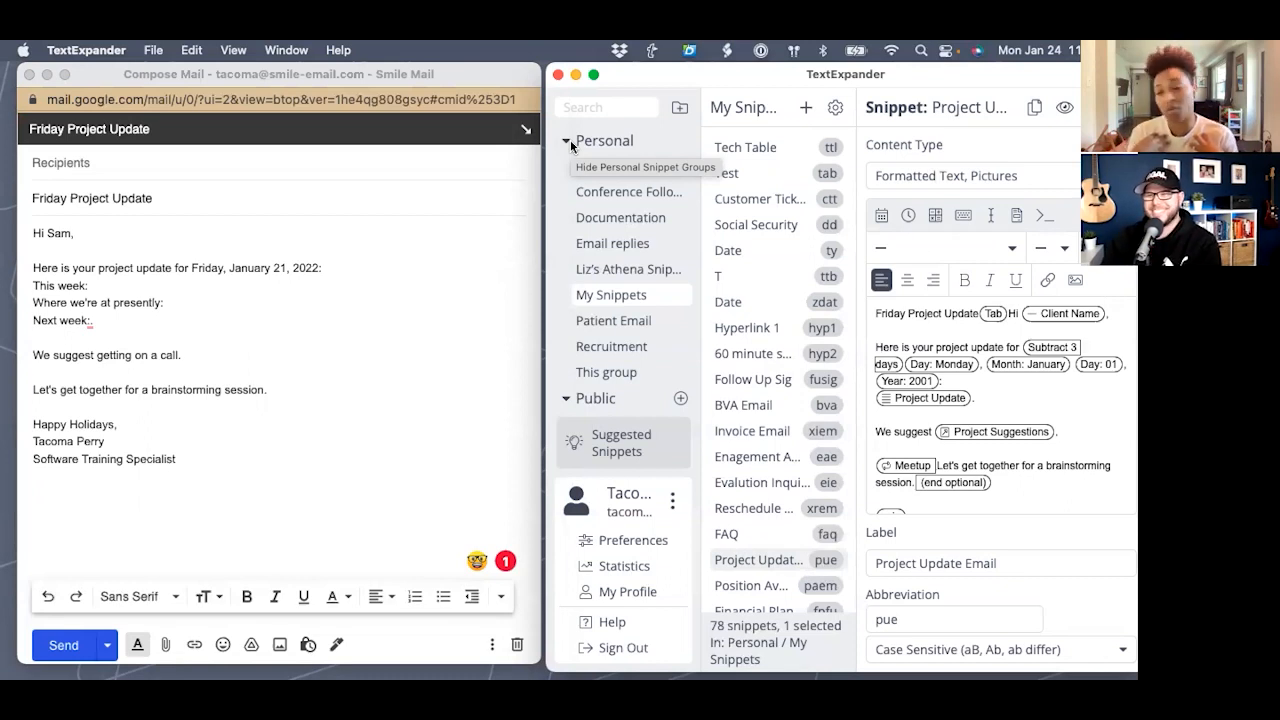
click(558, 76)
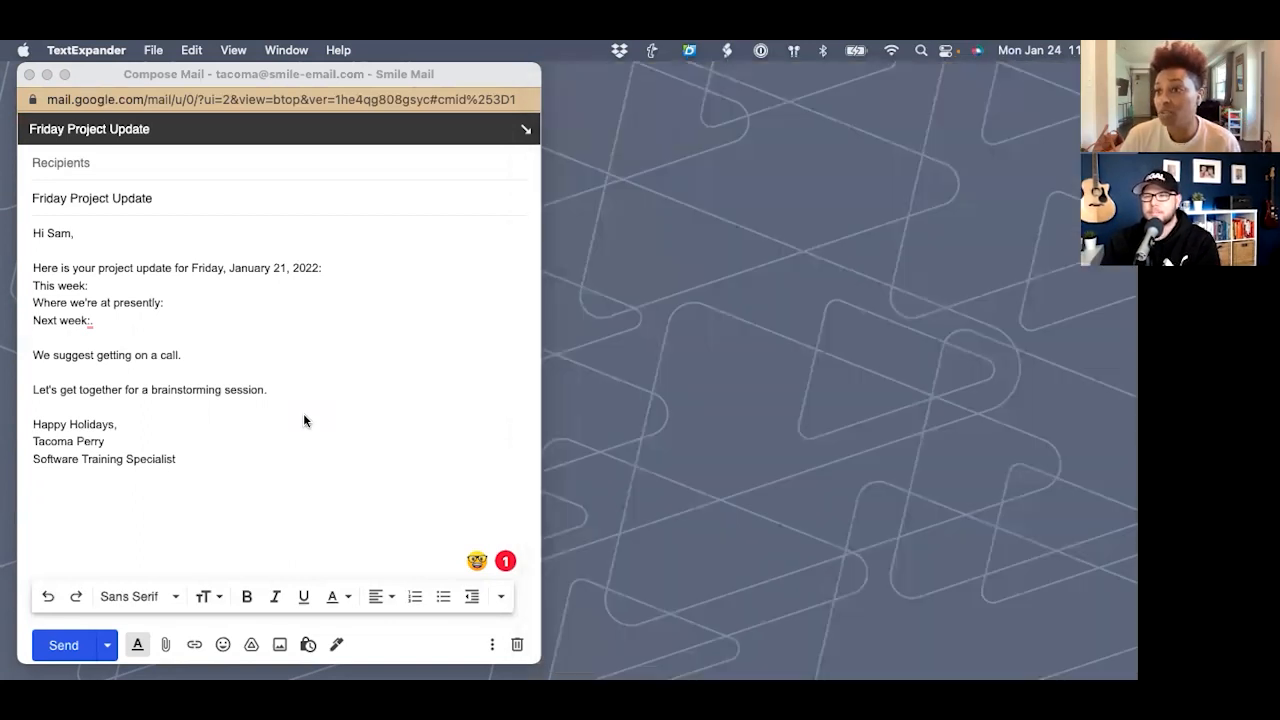
- Search snippets for 'pu' to preview the Project Update Email snippet
click(254, 460)
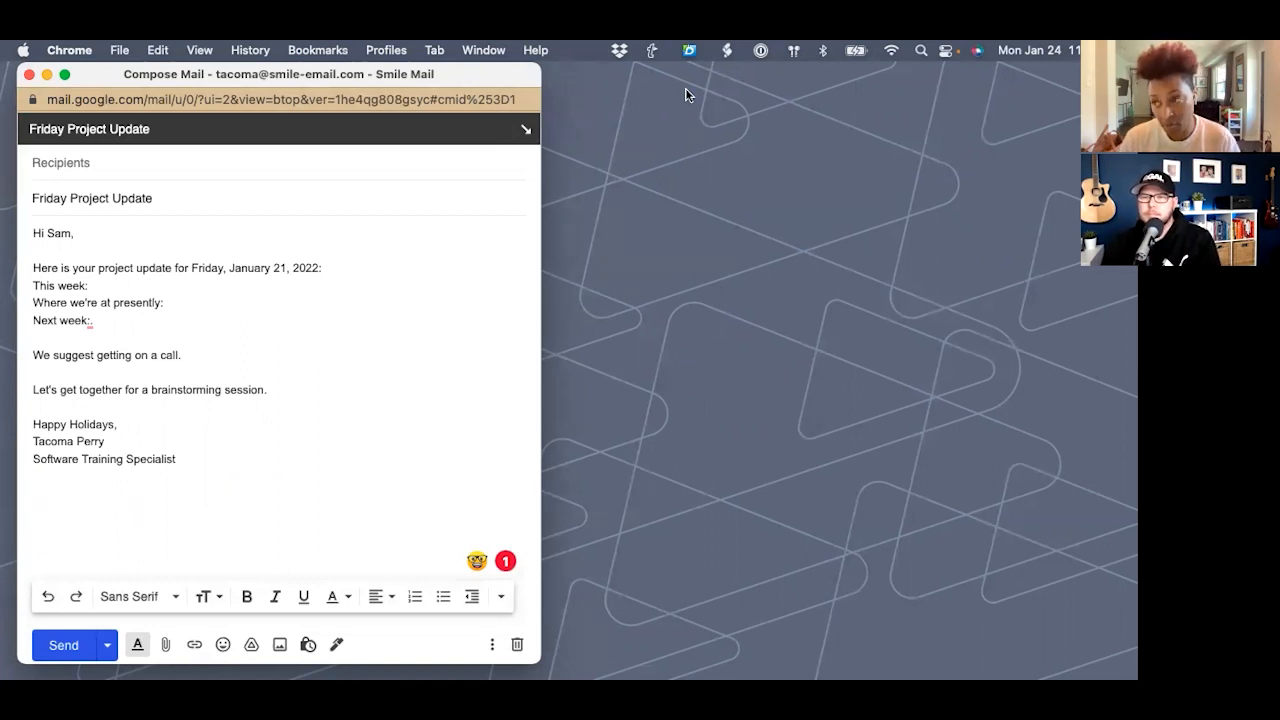
key(super+slash)
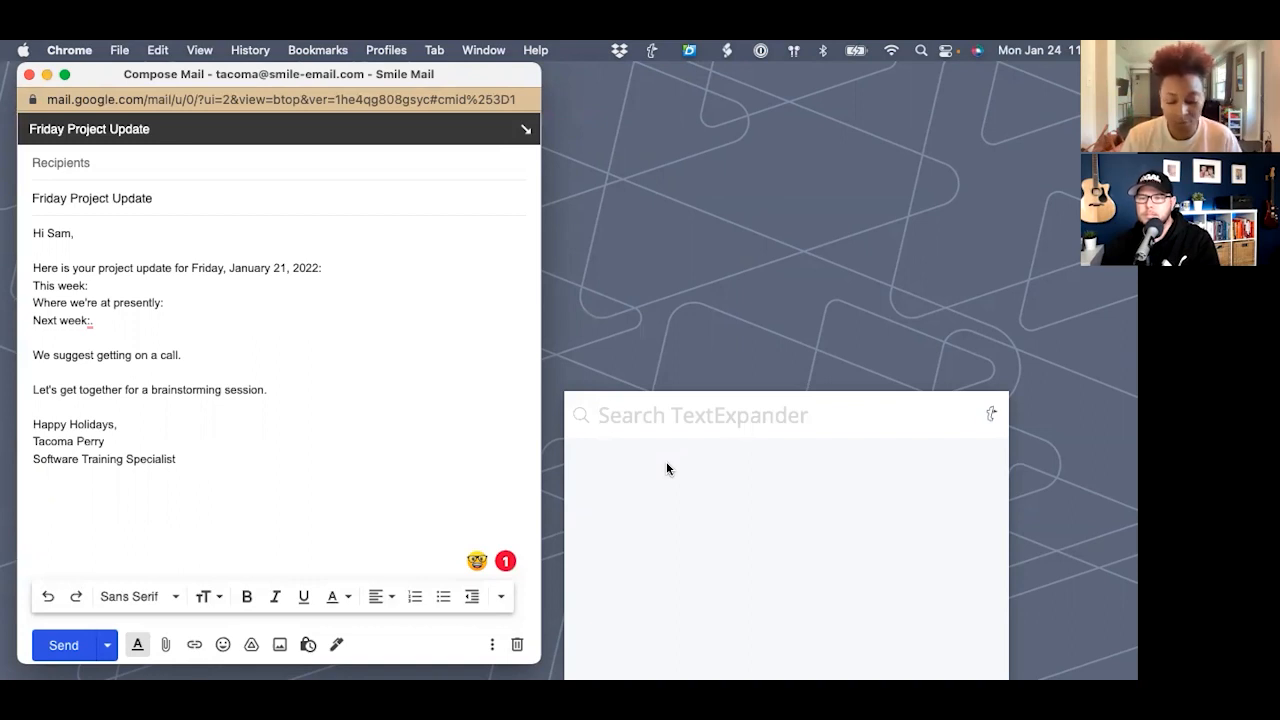
text(pu)
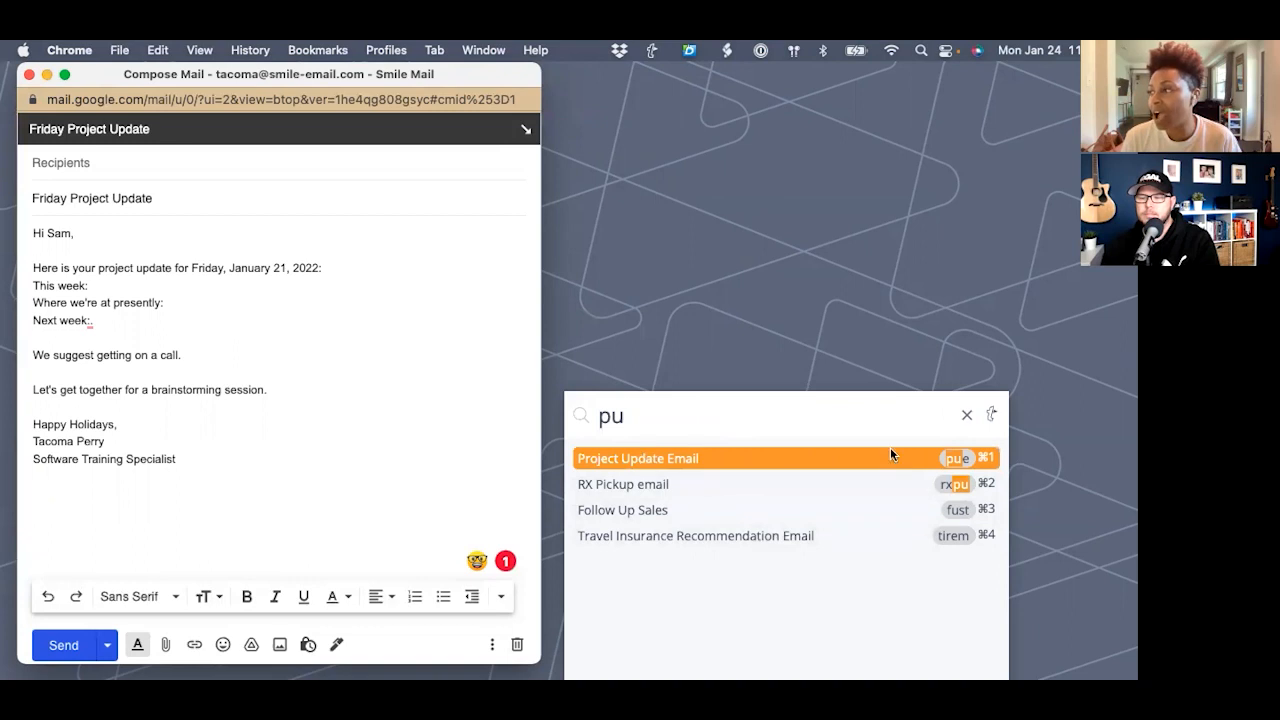
mouse_move(891, 451)
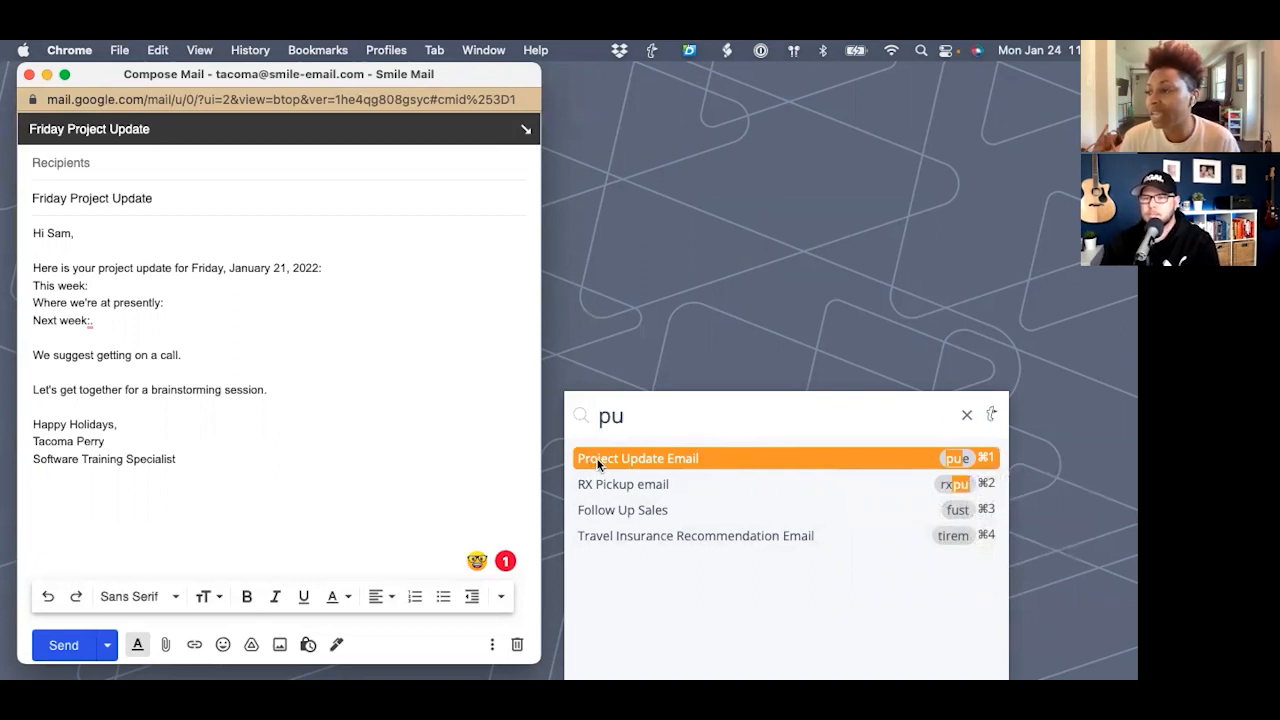
mouse_move(602, 460)
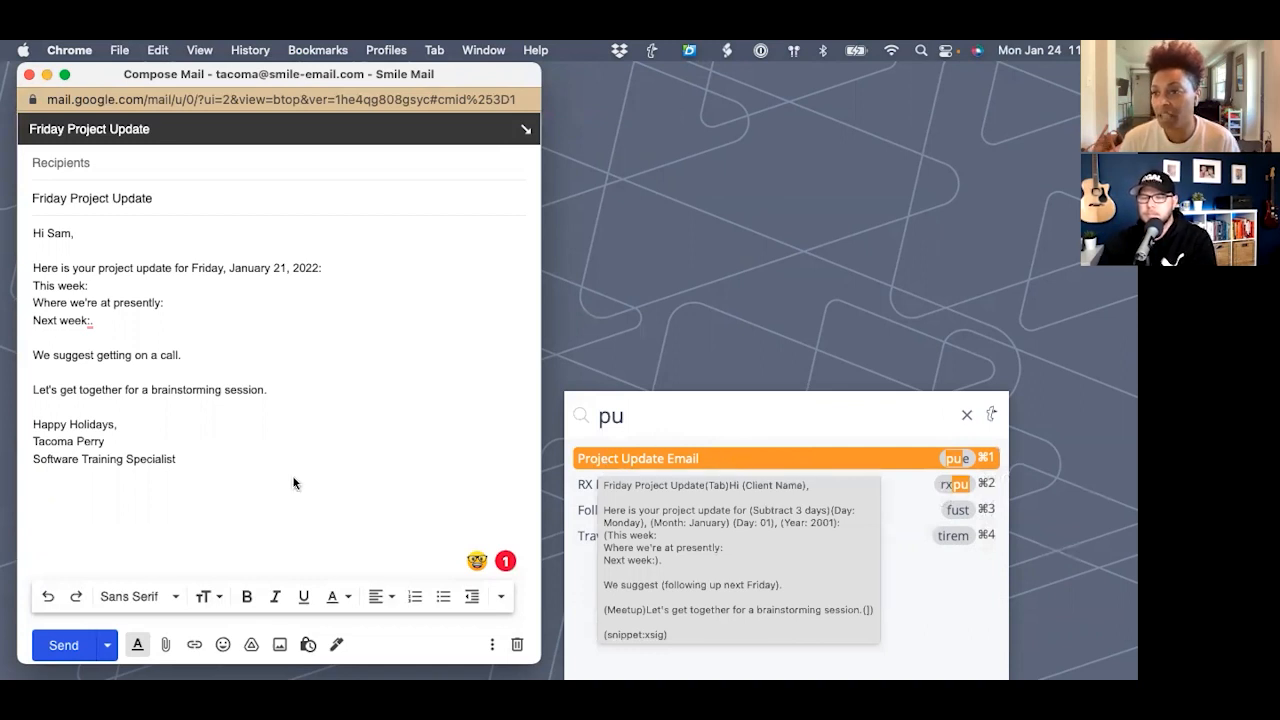
- Empty the draft's body and subject
click(194, 475)
drag(194, 475, 8, 190)
key(BackSpace)
click(194, 197)
key(super+a)
key(BackSpace)
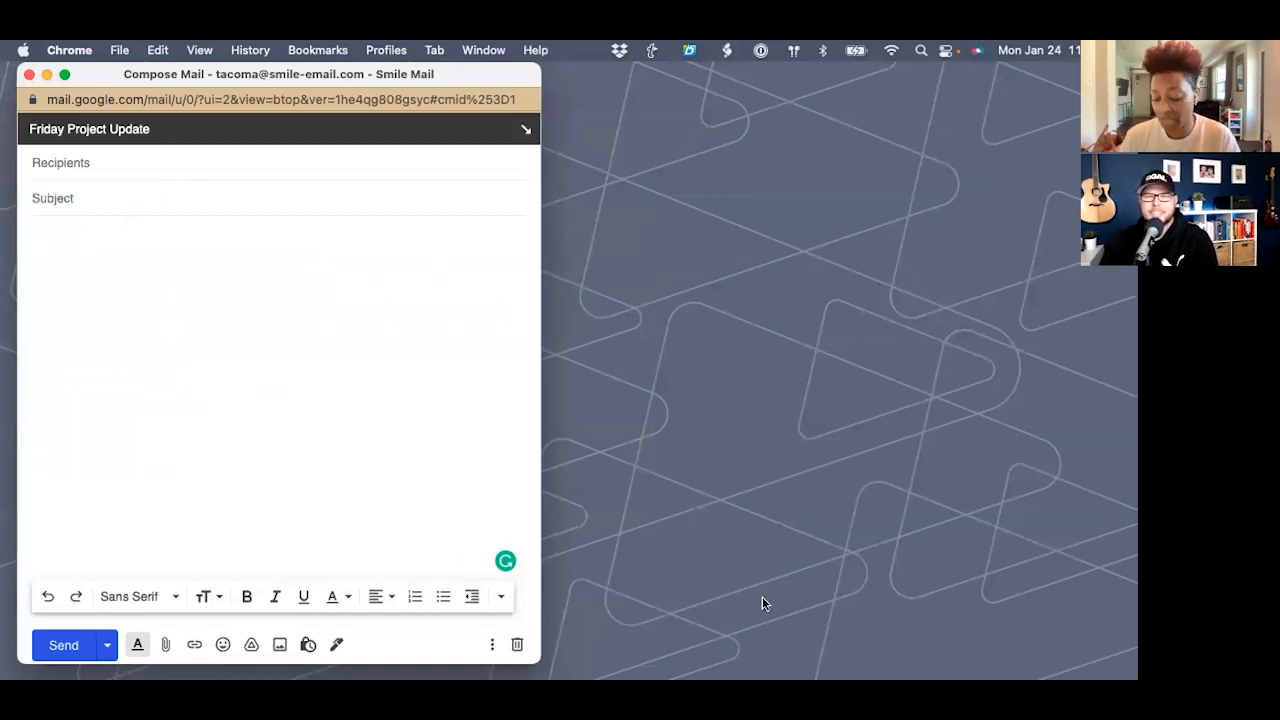
- Search 'meet' and expand Meeting Request (mreq) into the draft with subject 'Let's chat!'
key(ctrl+alt+space)
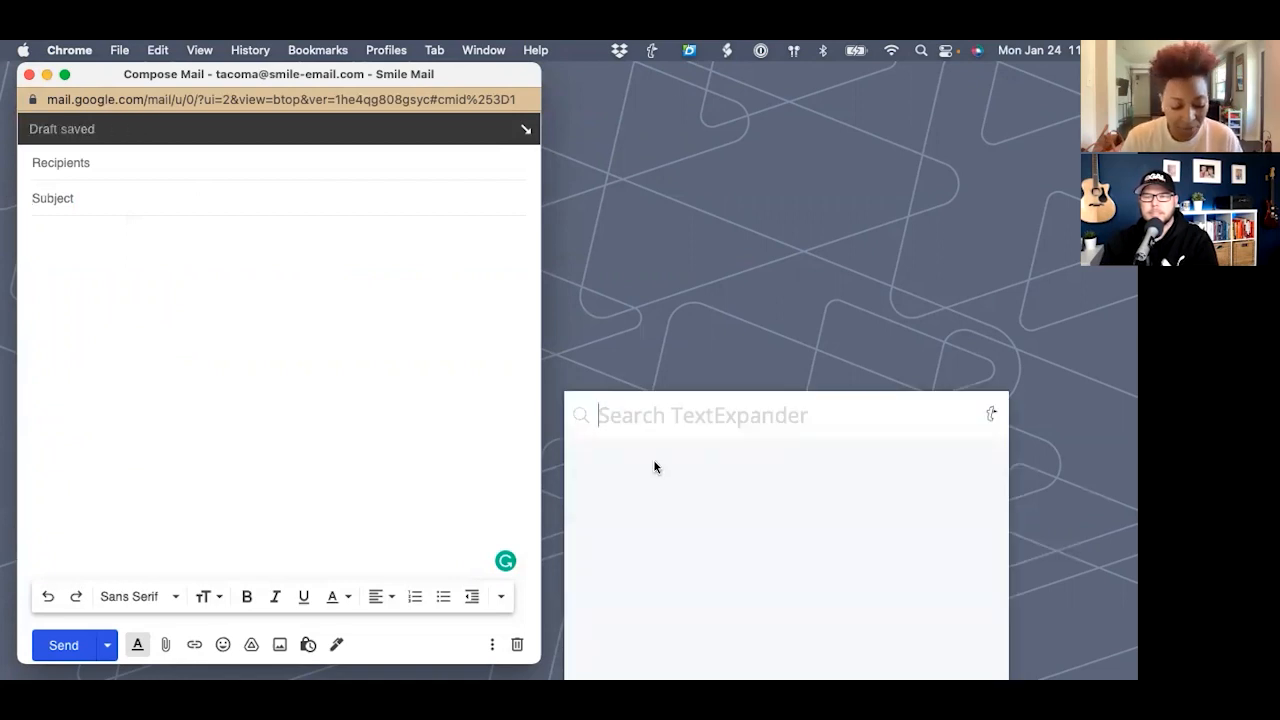
text(meet)
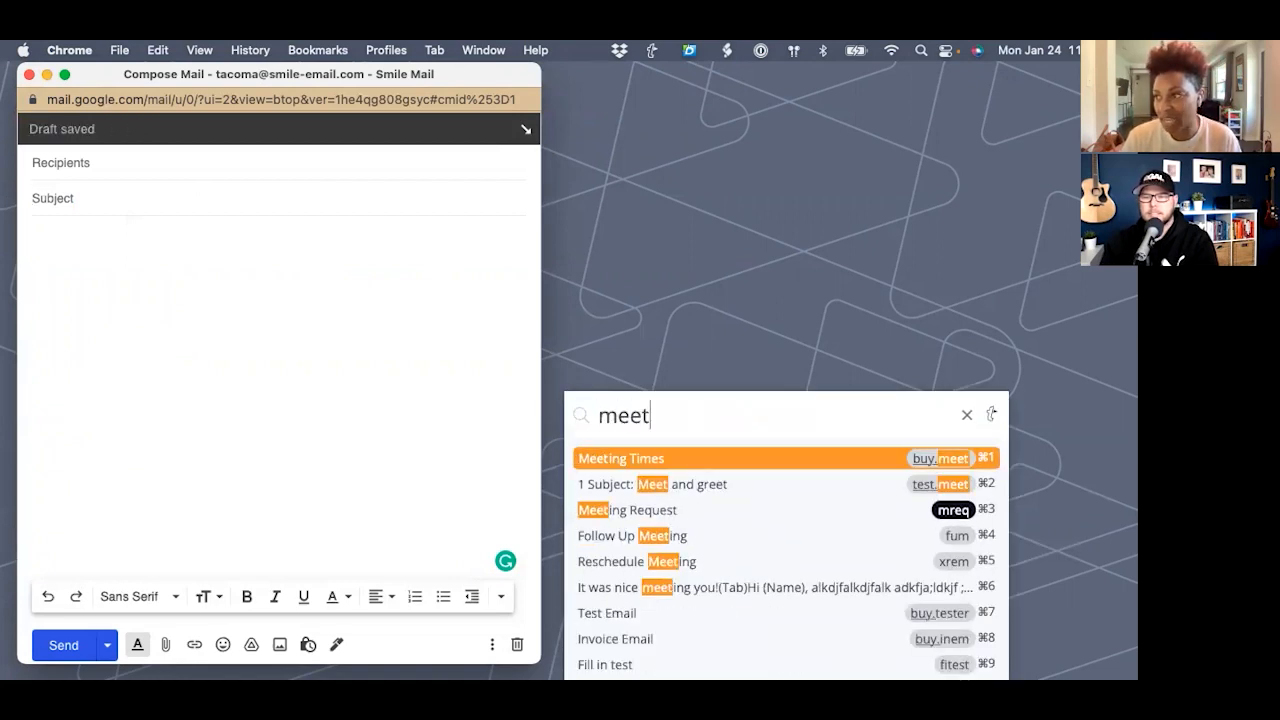
scroll(732, 470, down, 1)
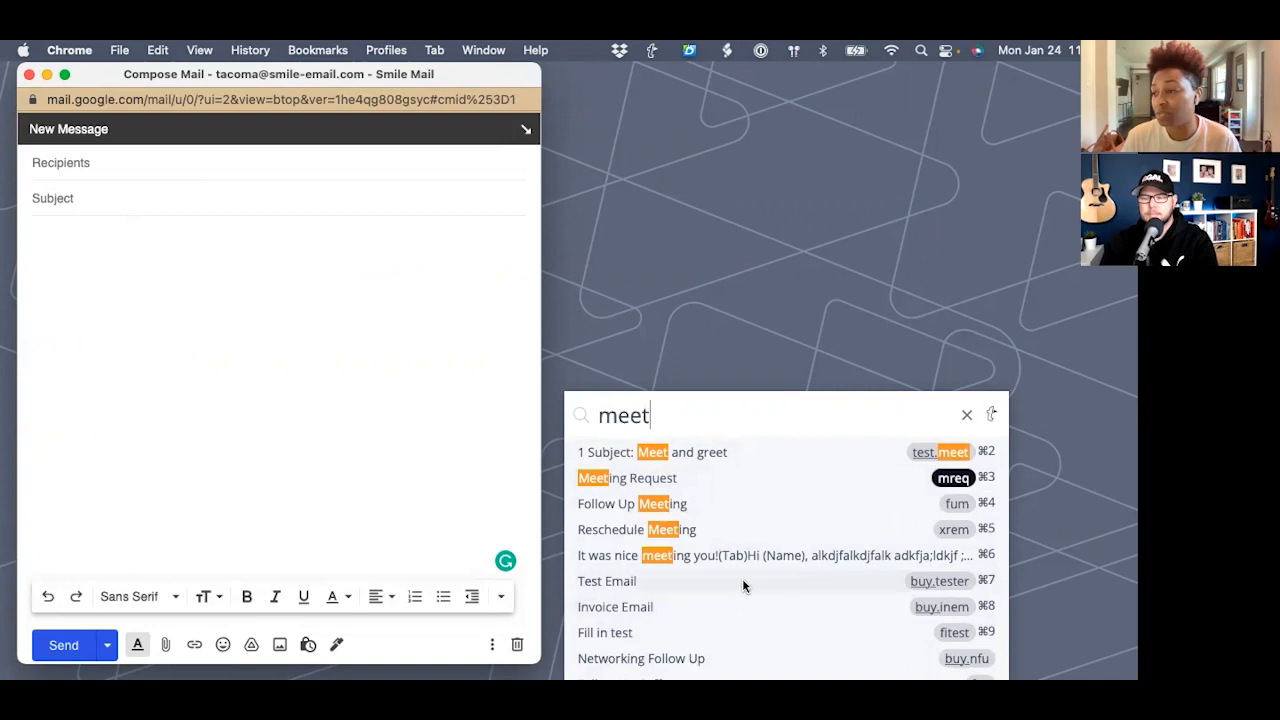
mouse_move(628, 585)
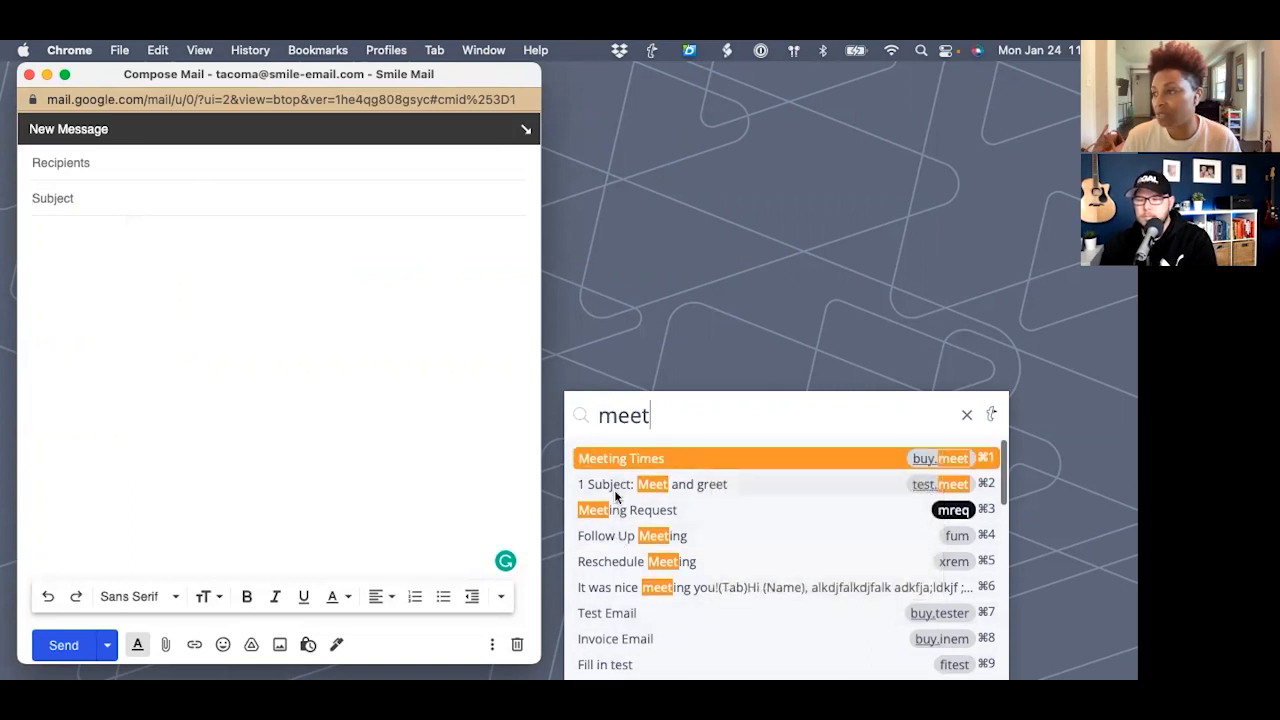
click(639, 512)
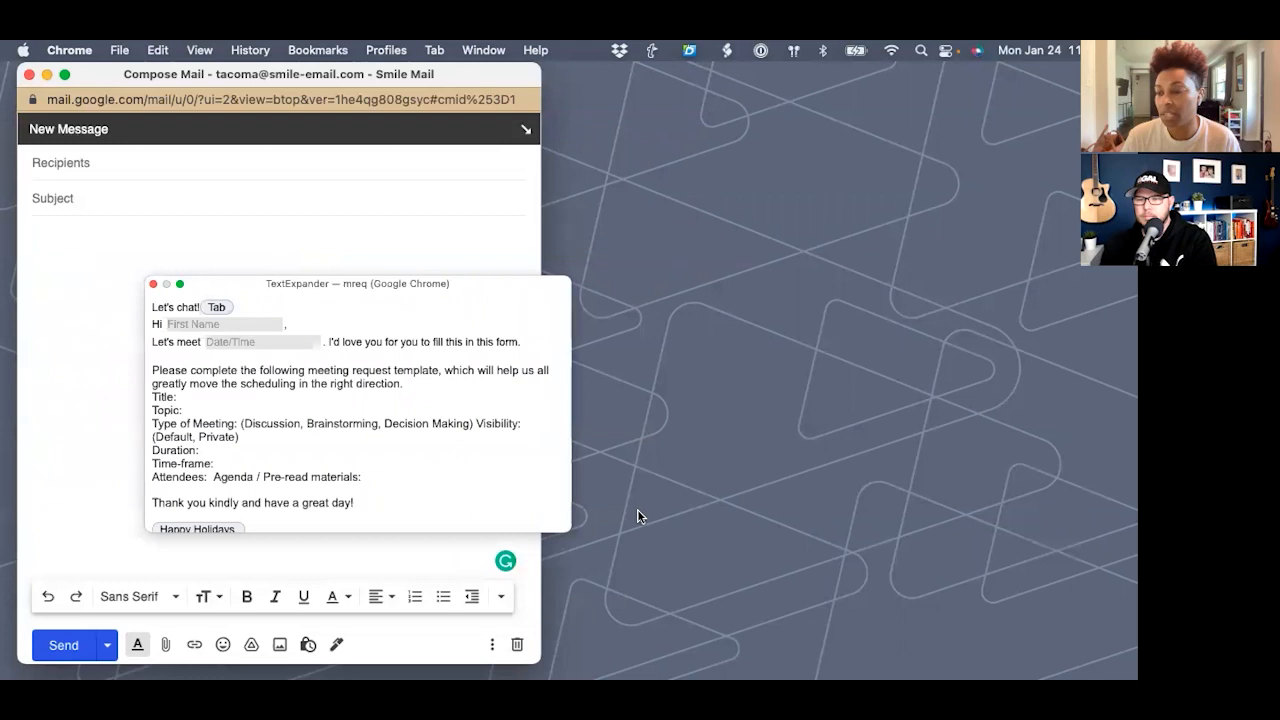
scroll(431, 438, down, 3)
click(534, 511)
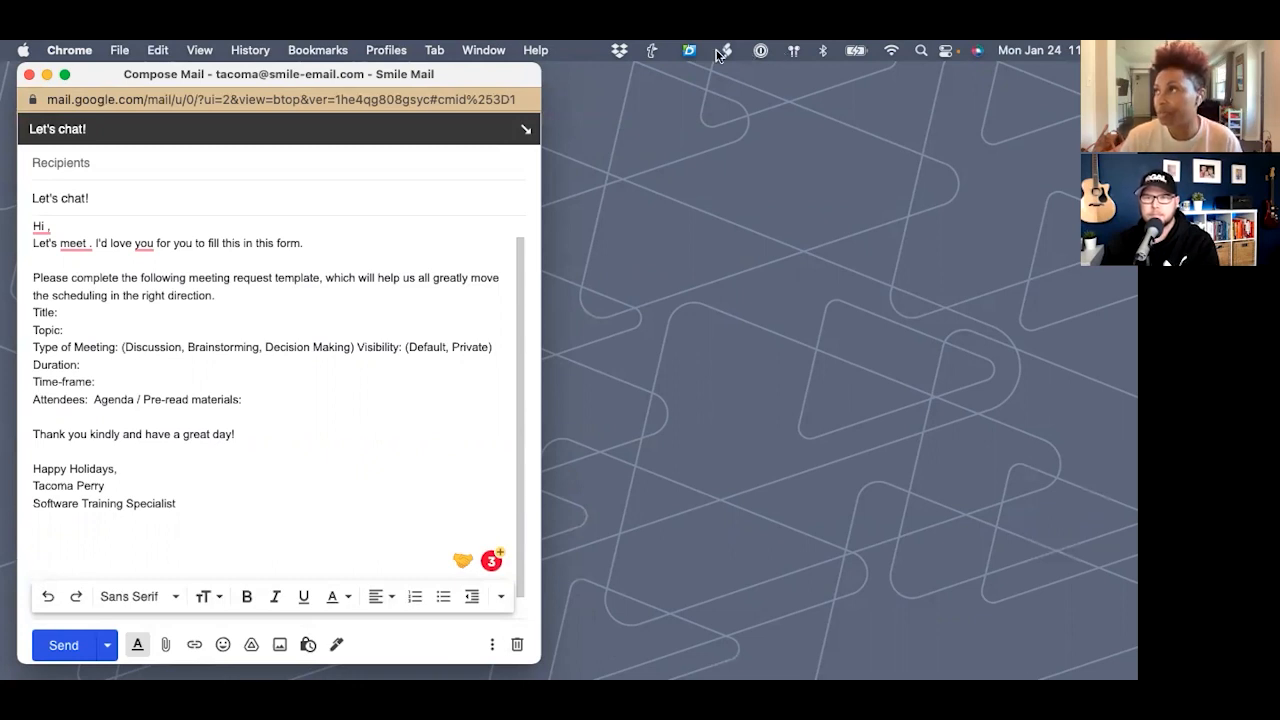
- Open the full snippet library from the menu-bar icon and show the Buyer's Attorney group
click(646, 50)
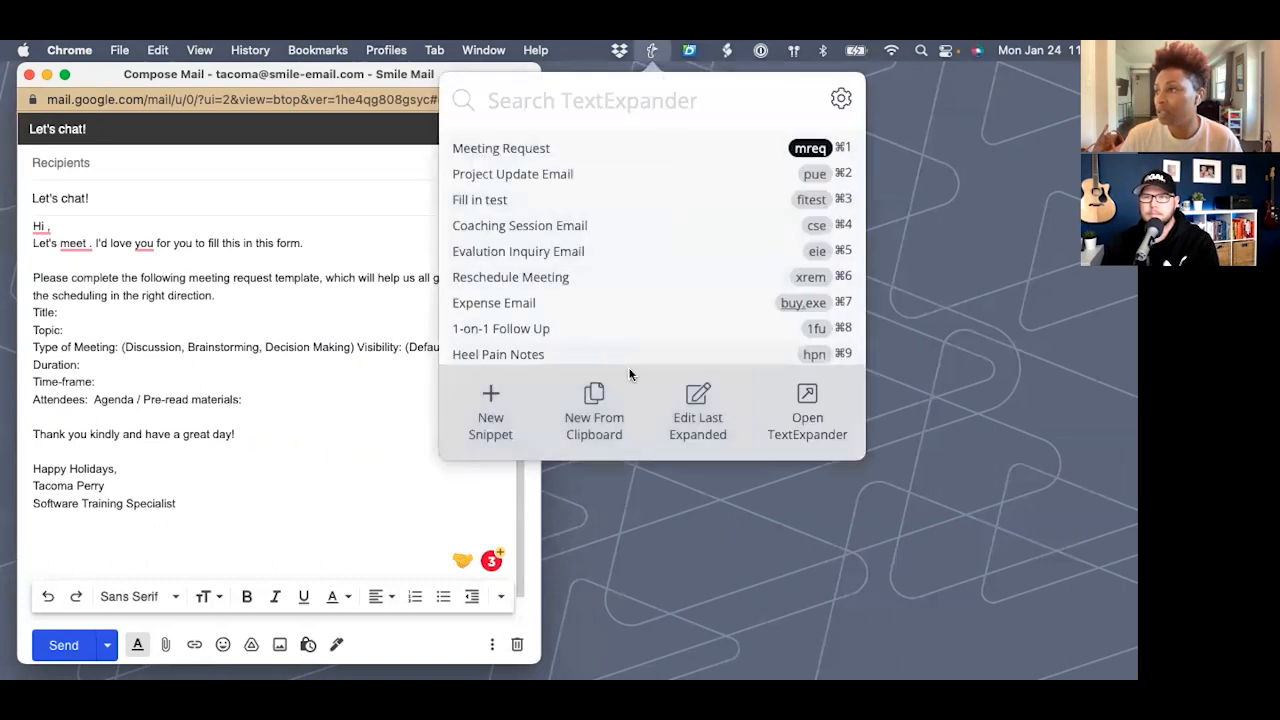
click(797, 426)
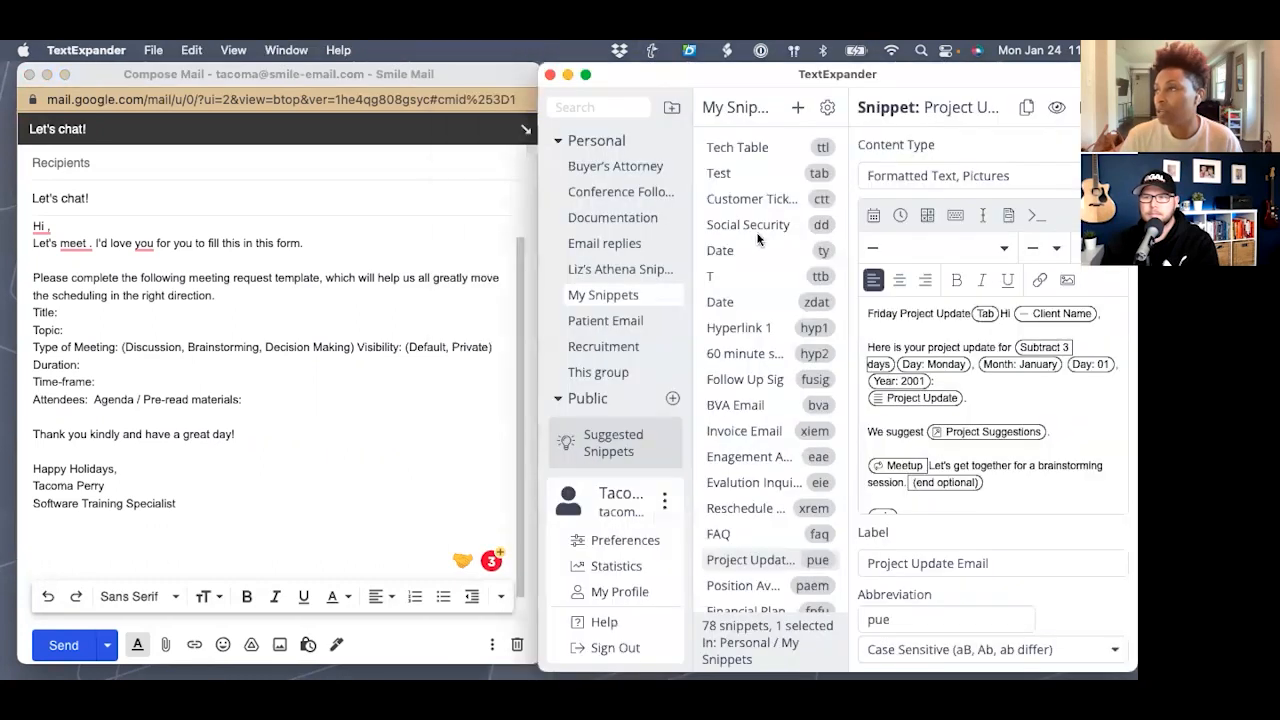
click(600, 166)
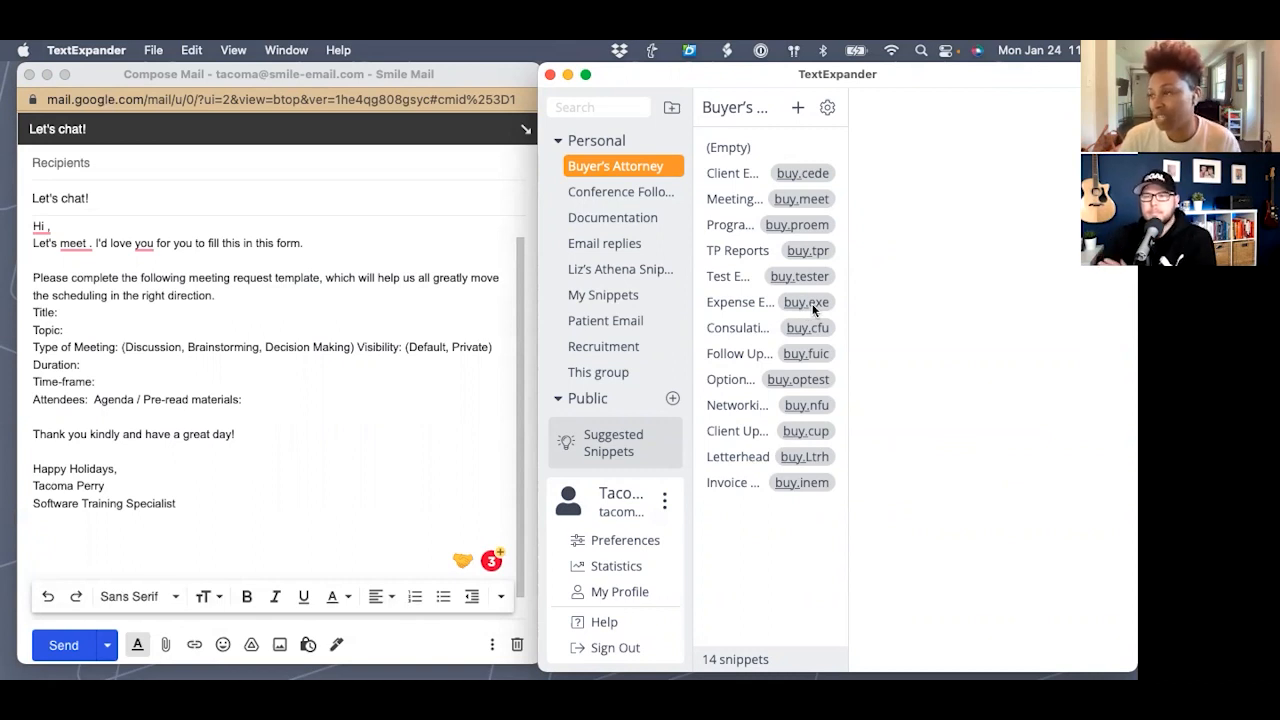
- Browse the Conference Follow-up, Documentation and Email replies groups, then list My Snippets' 78 snippets
click(614, 195)
click(600, 166)
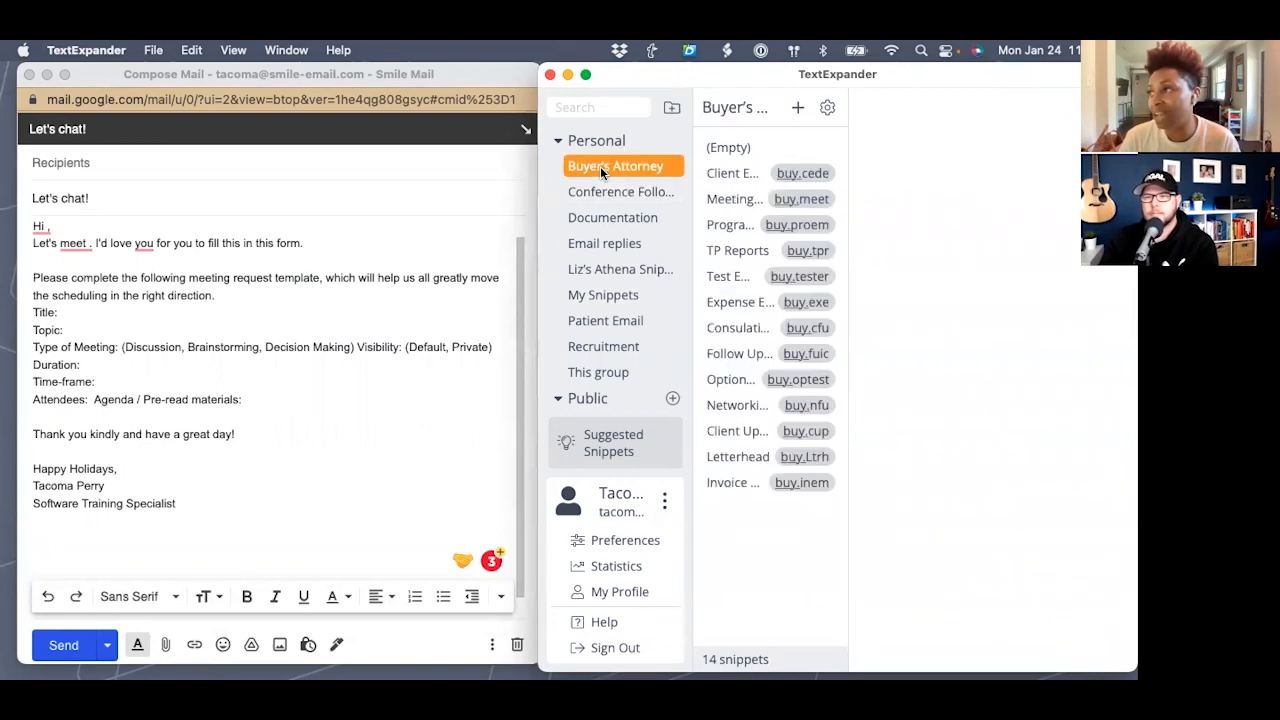
click(600, 193)
click(596, 219)
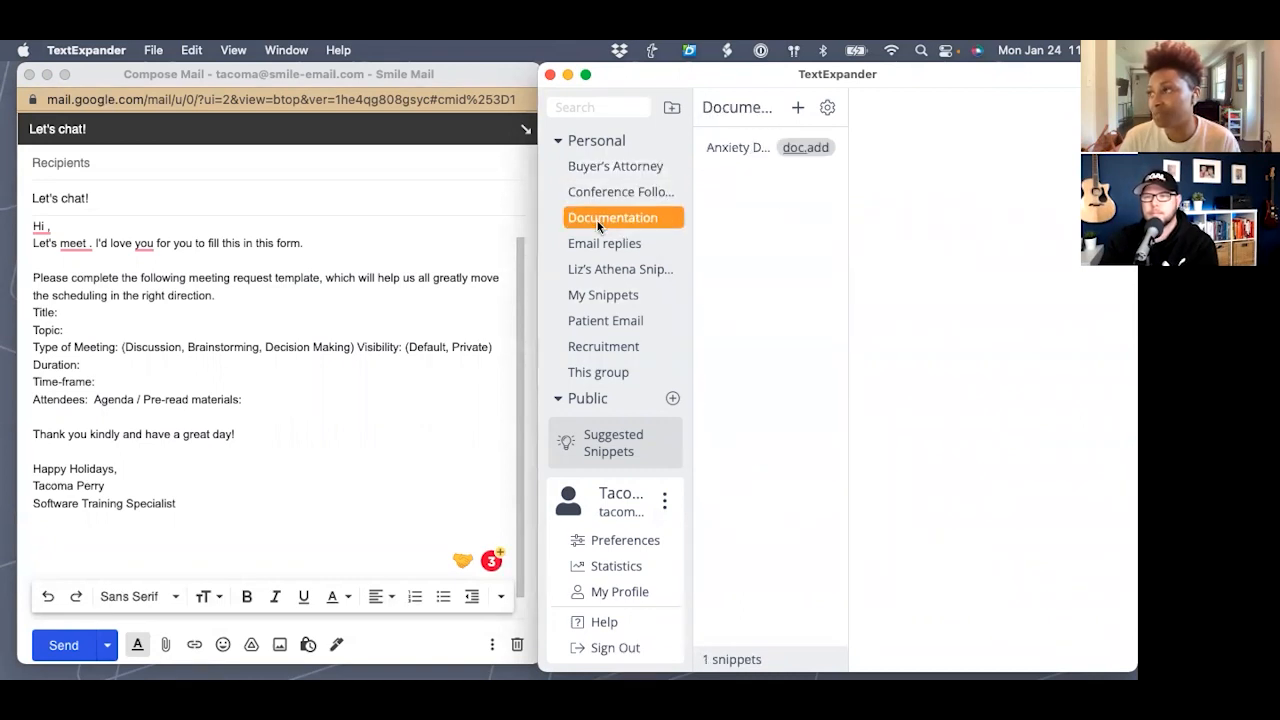
click(595, 243)
click(593, 296)
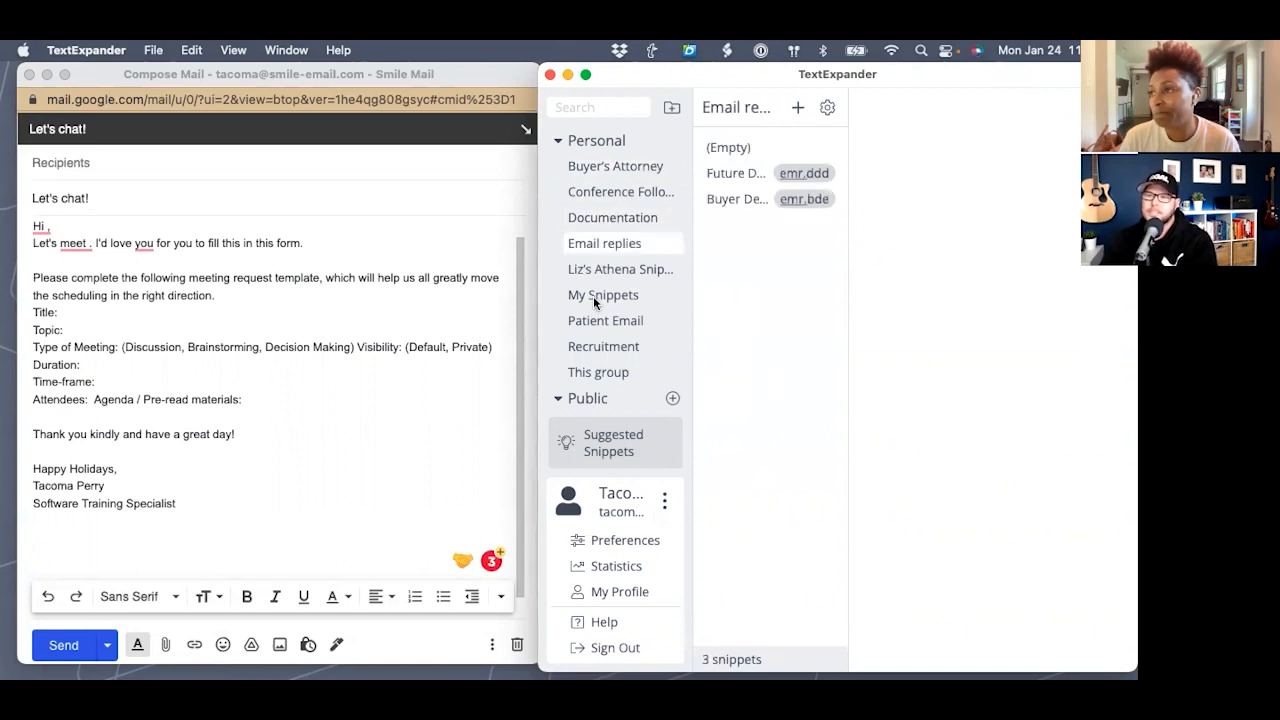
- View the Networking Follow Up, Test and Catch Up Email (xcue) snippets in My Snippets
scroll(806, 300, down, 5)
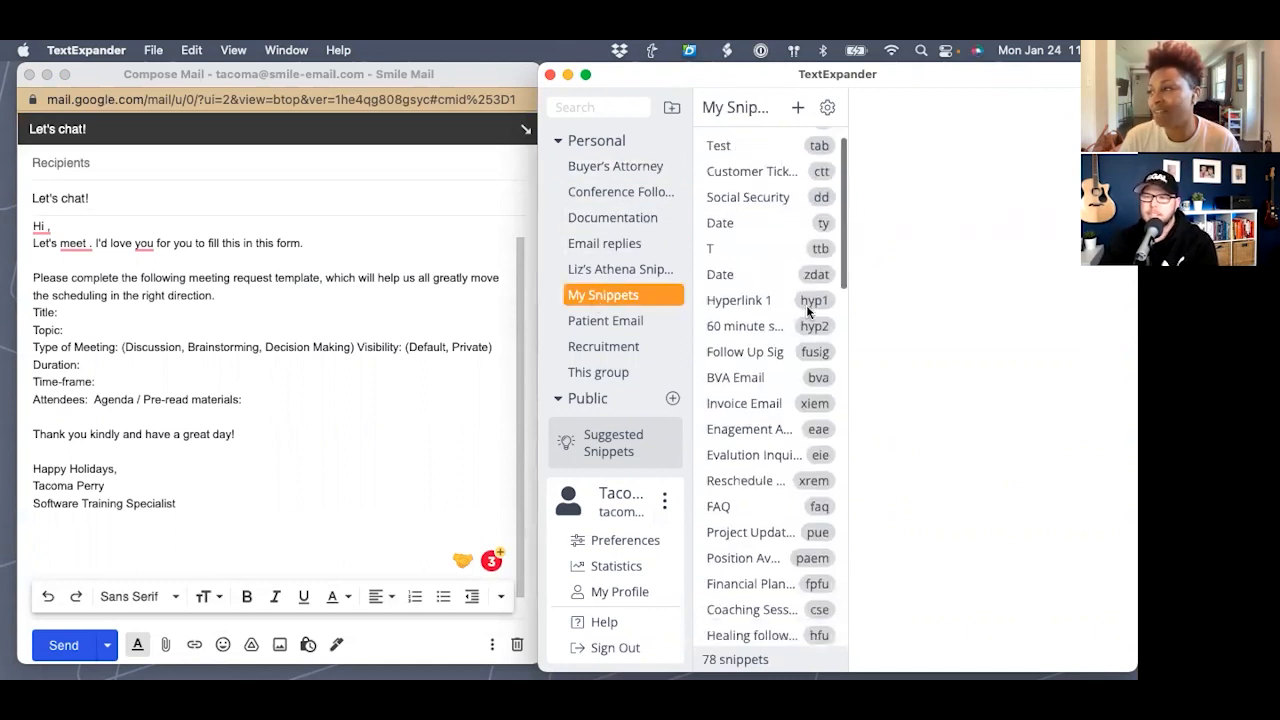
scroll(808, 313, down, 7)
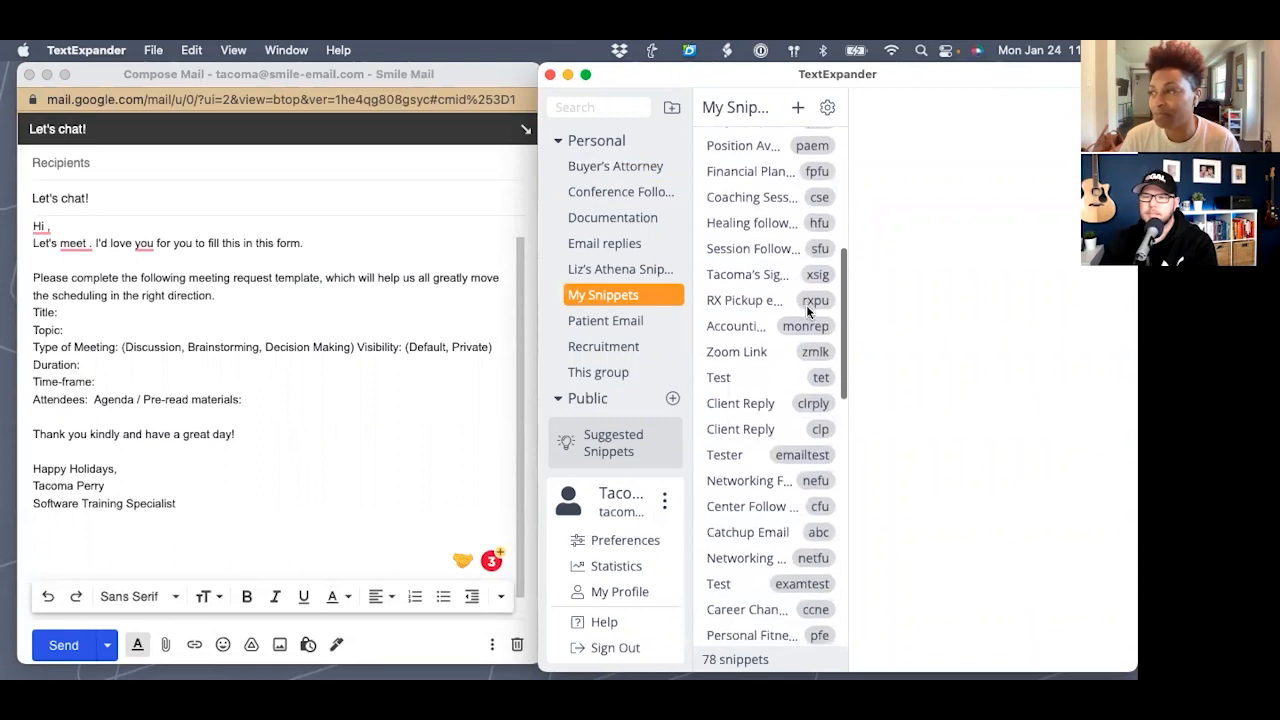
scroll(808, 312, down, 2)
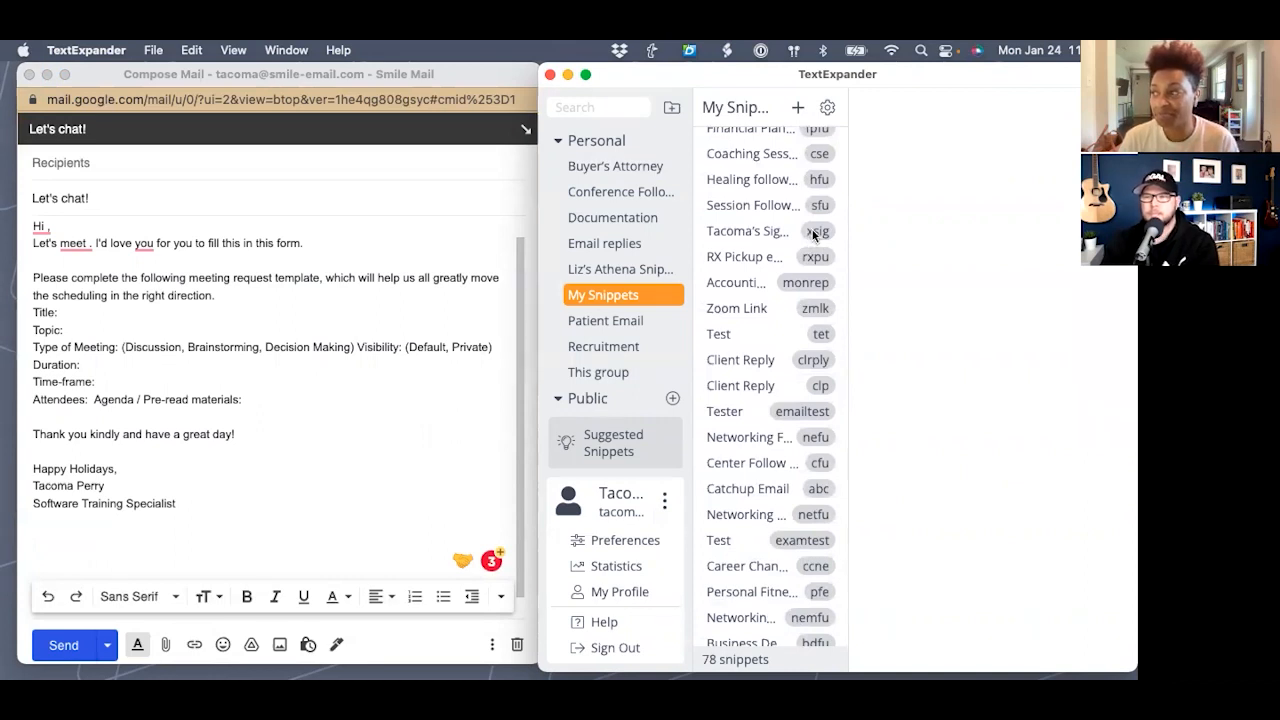
scroll(813, 233, down, 5)
scroll(813, 235, down, 2)
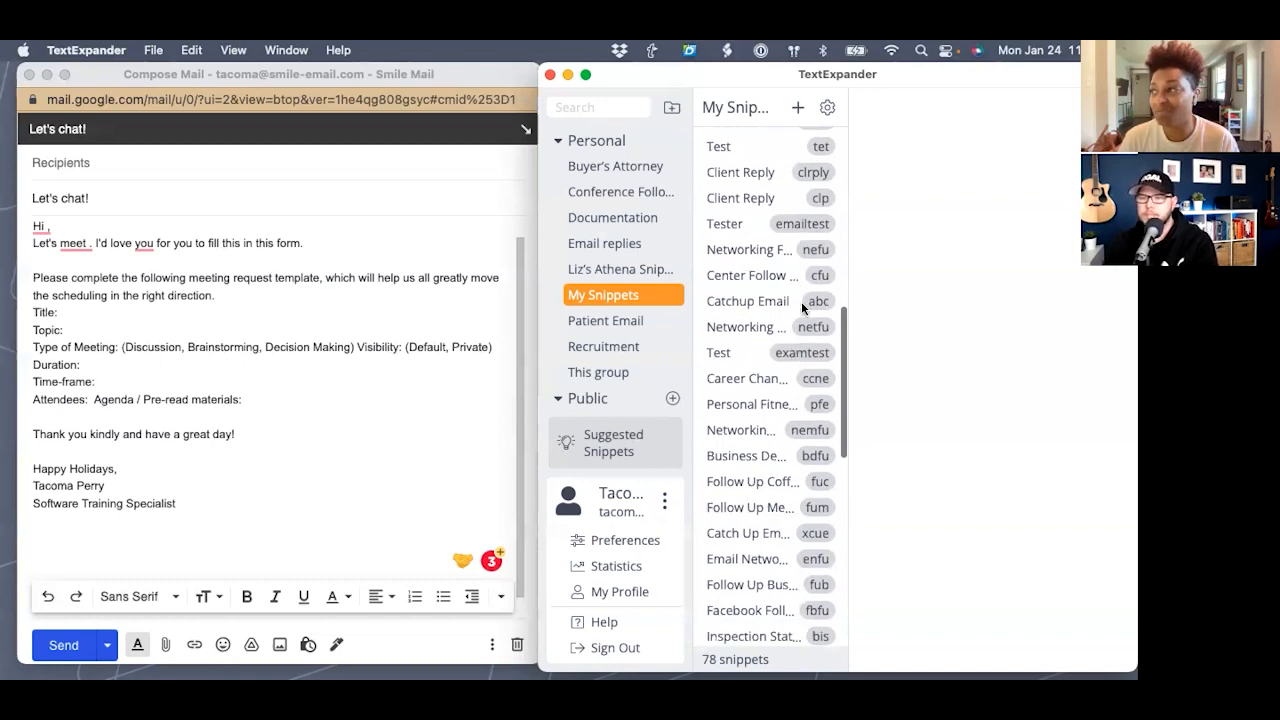
click(799, 329)
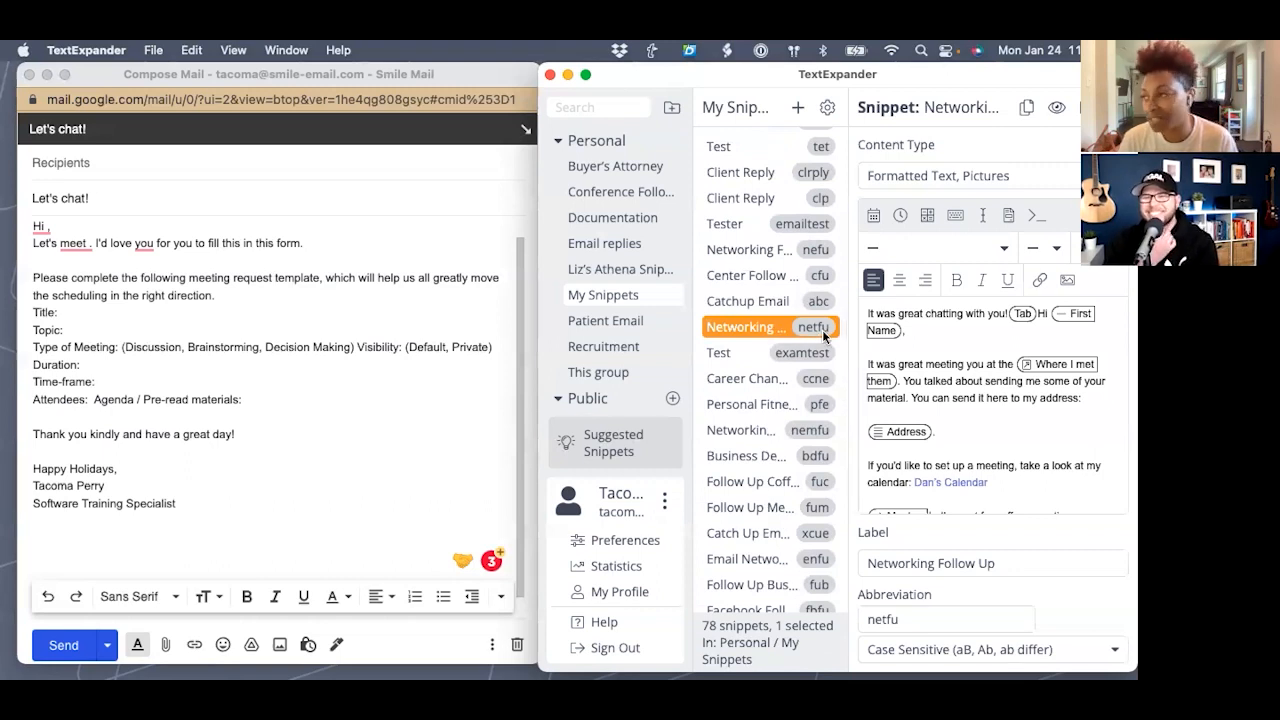
click(810, 358)
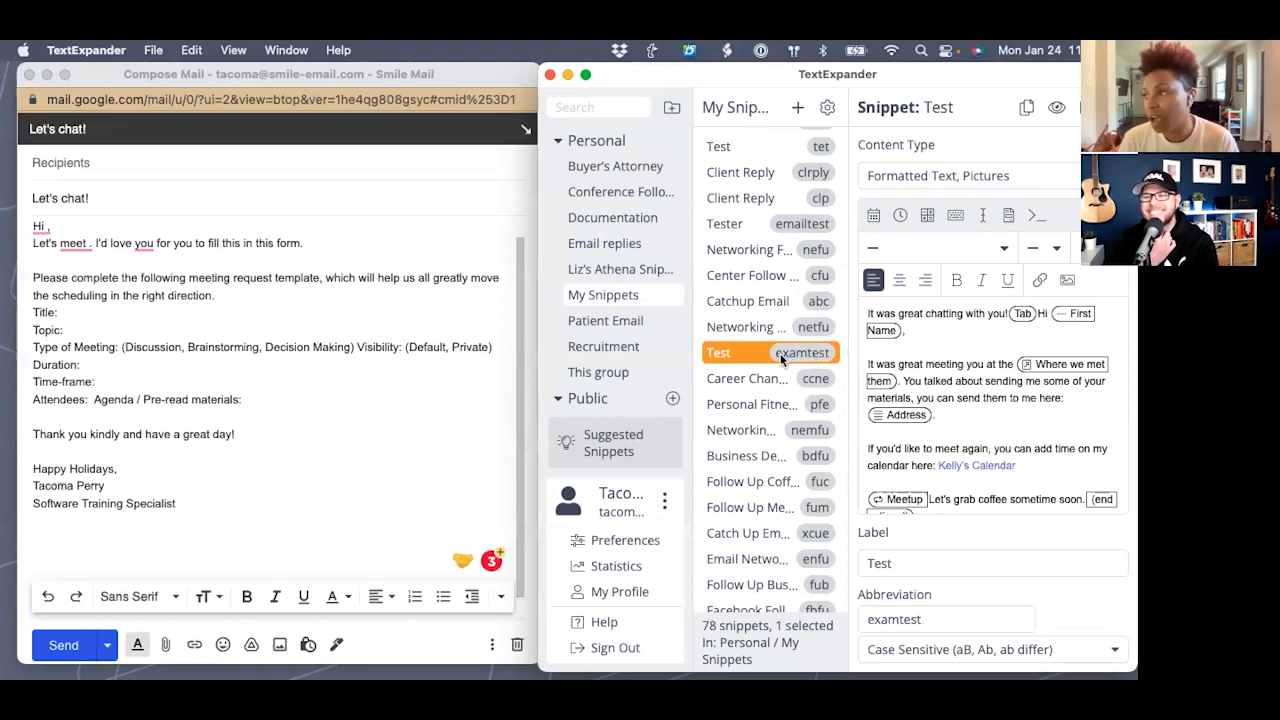
scroll(776, 374, down, 3)
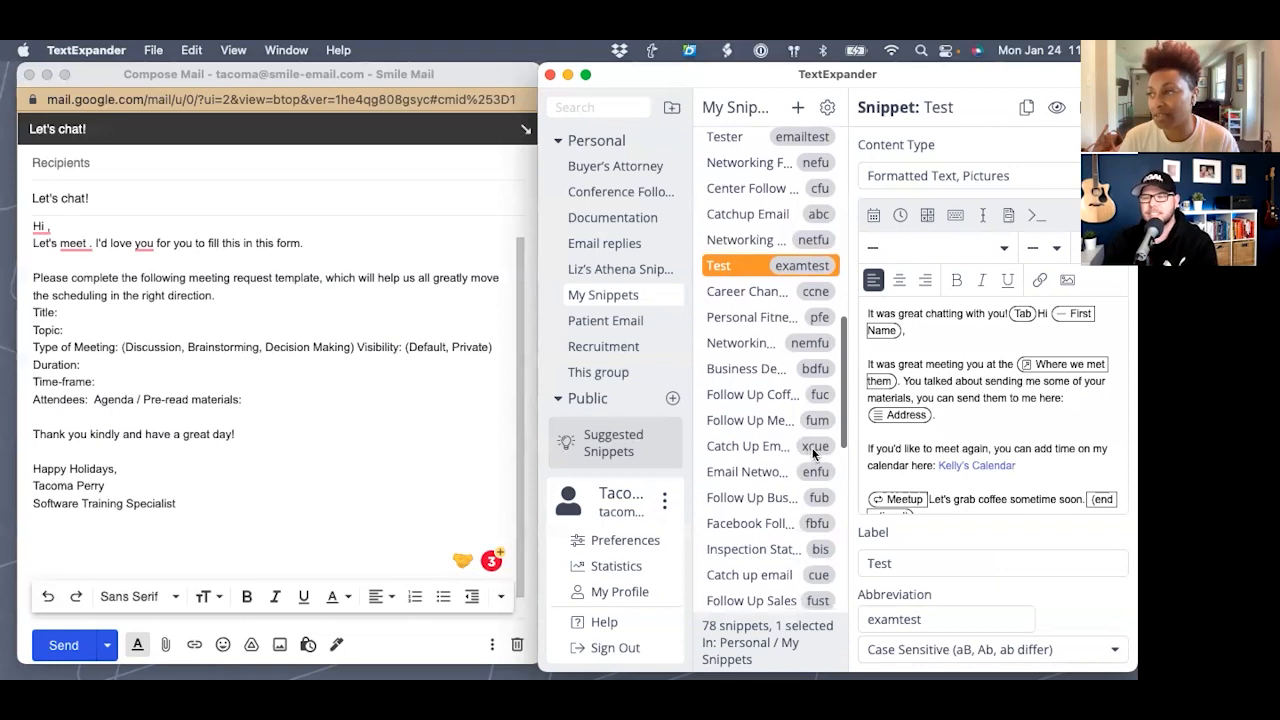
click(809, 450)
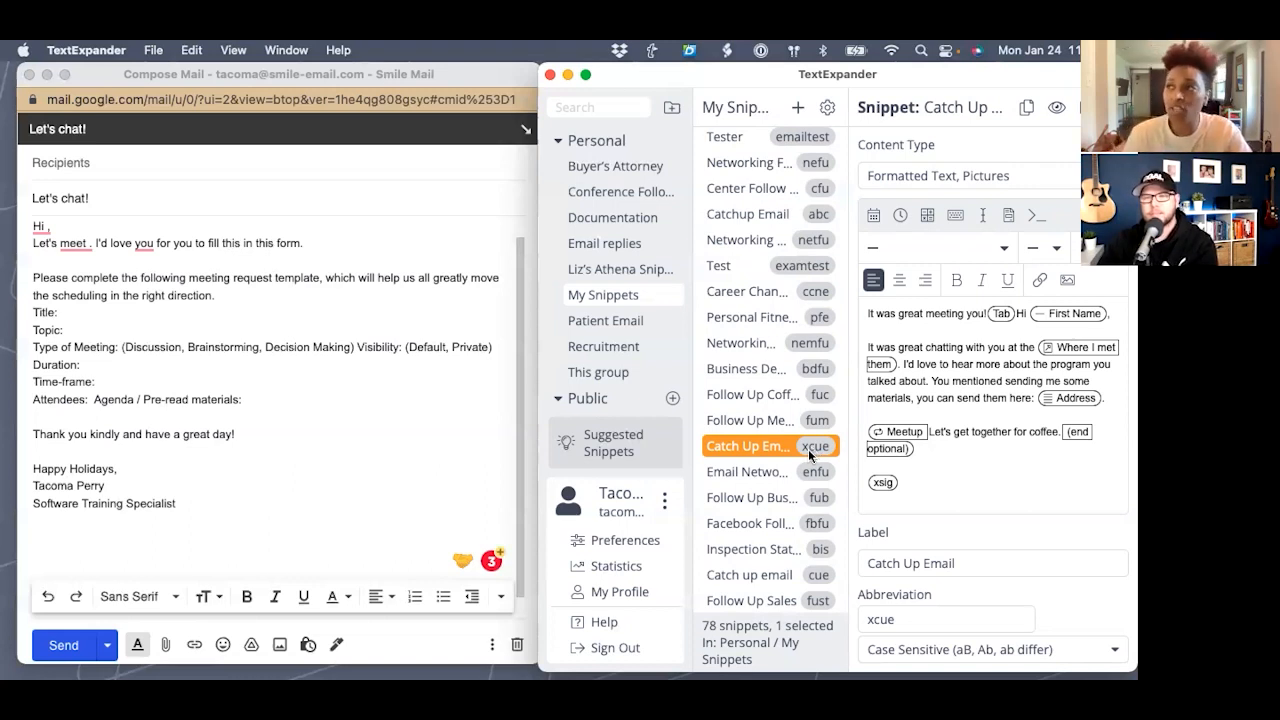
click(600, 106)
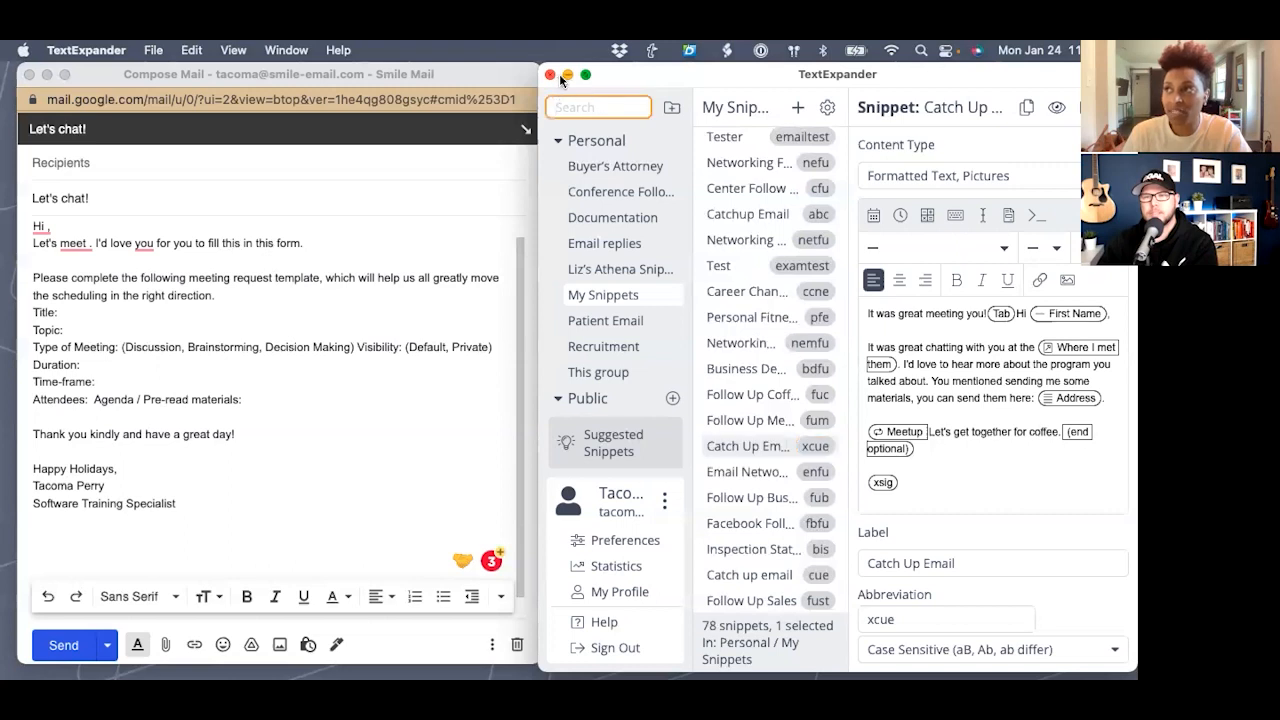
- Close the library window and bring up the quick panel listing recent snippets over the draft
click(550, 74)
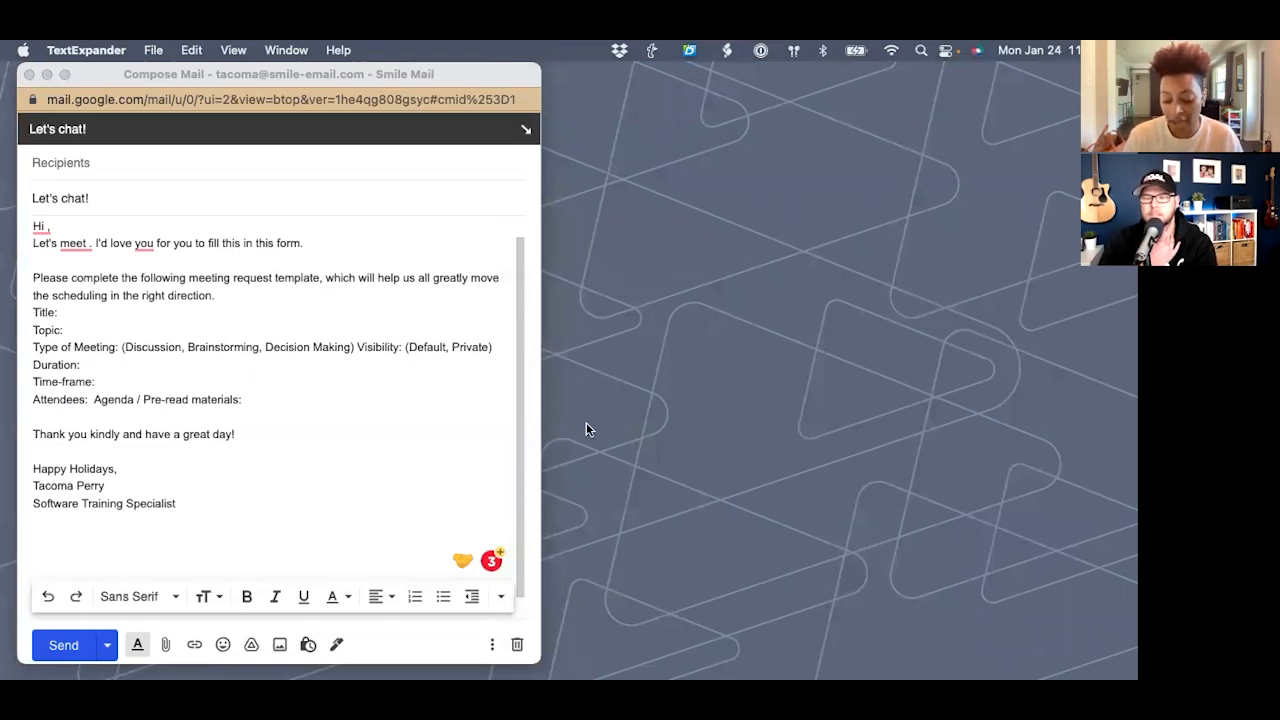
click(652, 50)
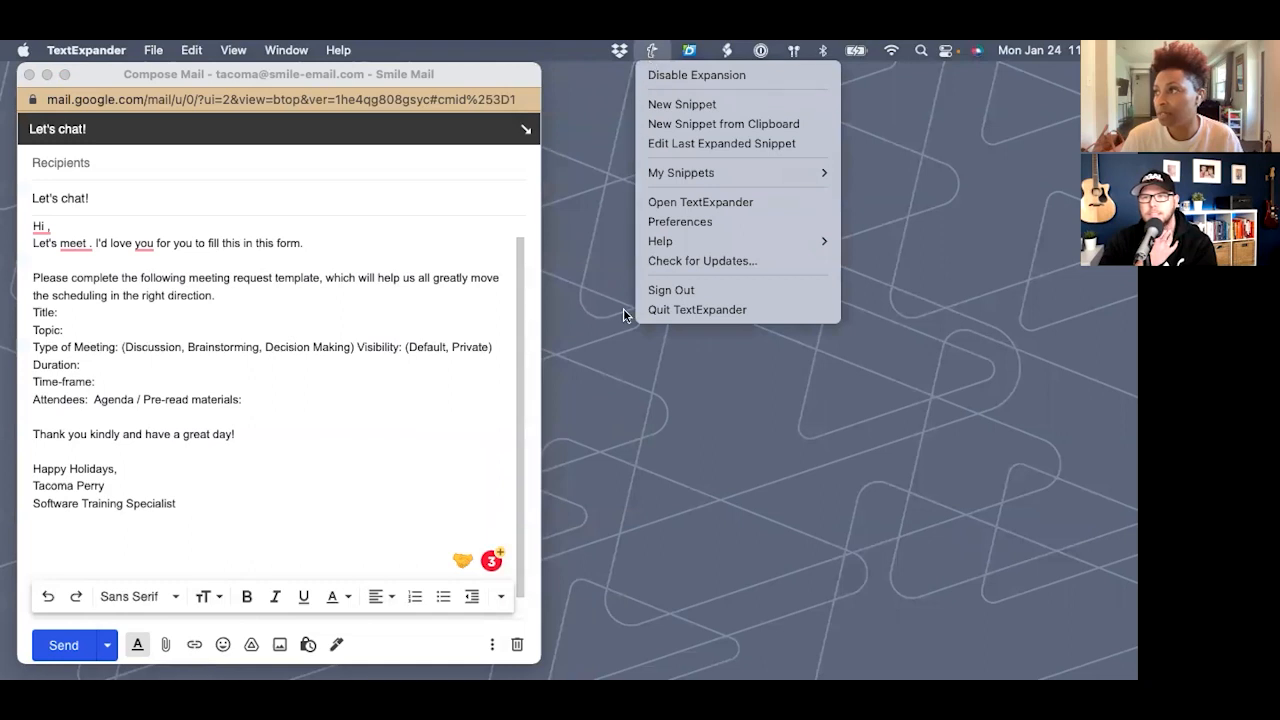
click(600, 251)
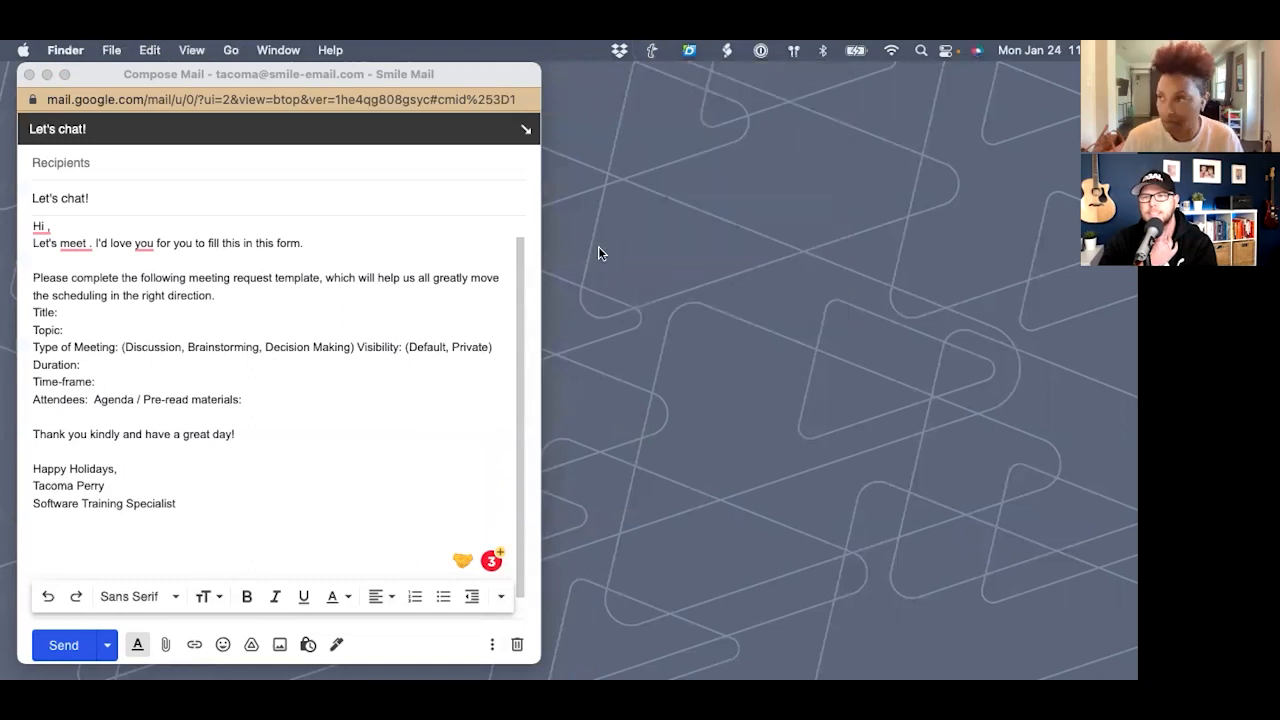
key(ctrl+alt+space)
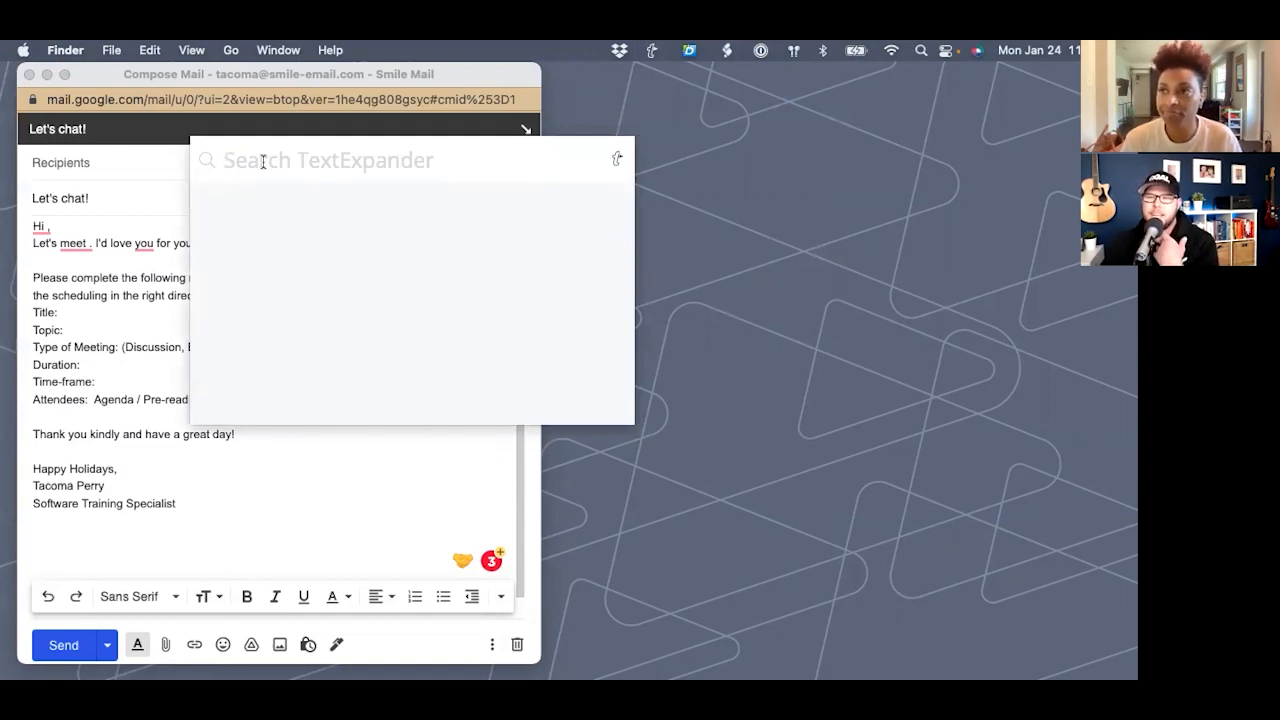
click(621, 110)
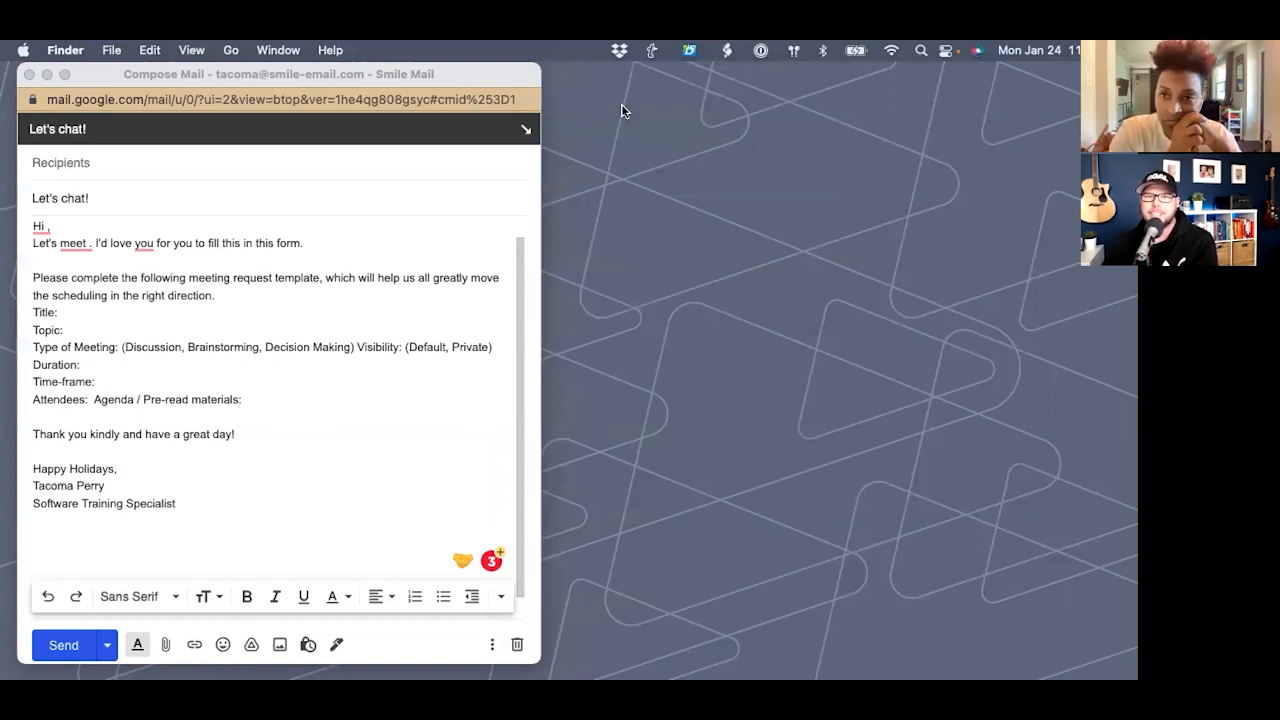
click(656, 48)
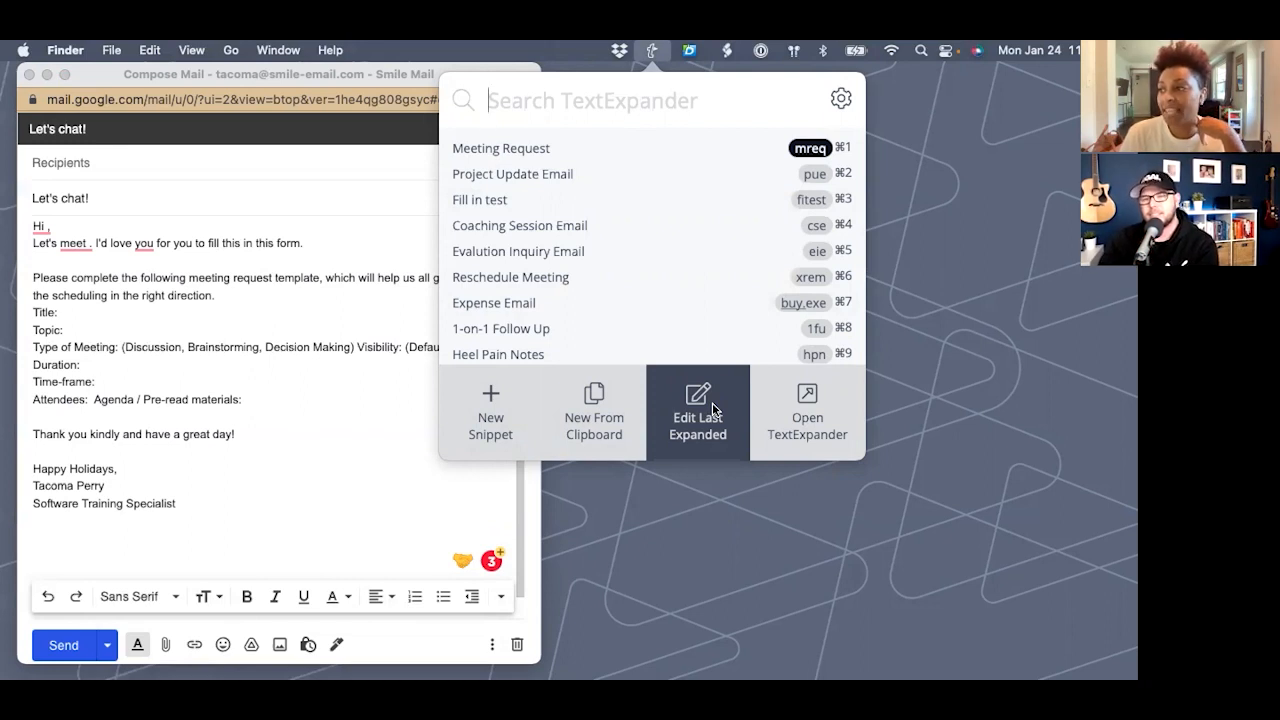
- Reopen the snippet library and add a new blank snippet, making My Snippets 79
click(800, 421)
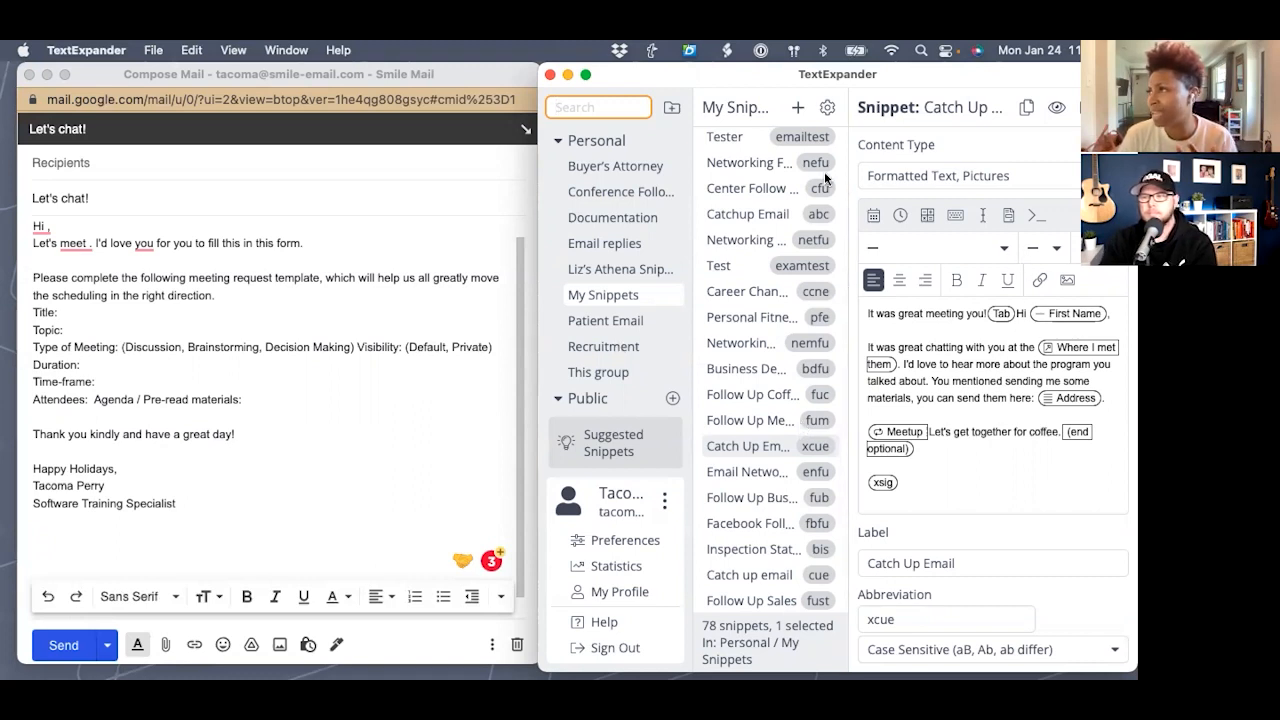
click(797, 107)
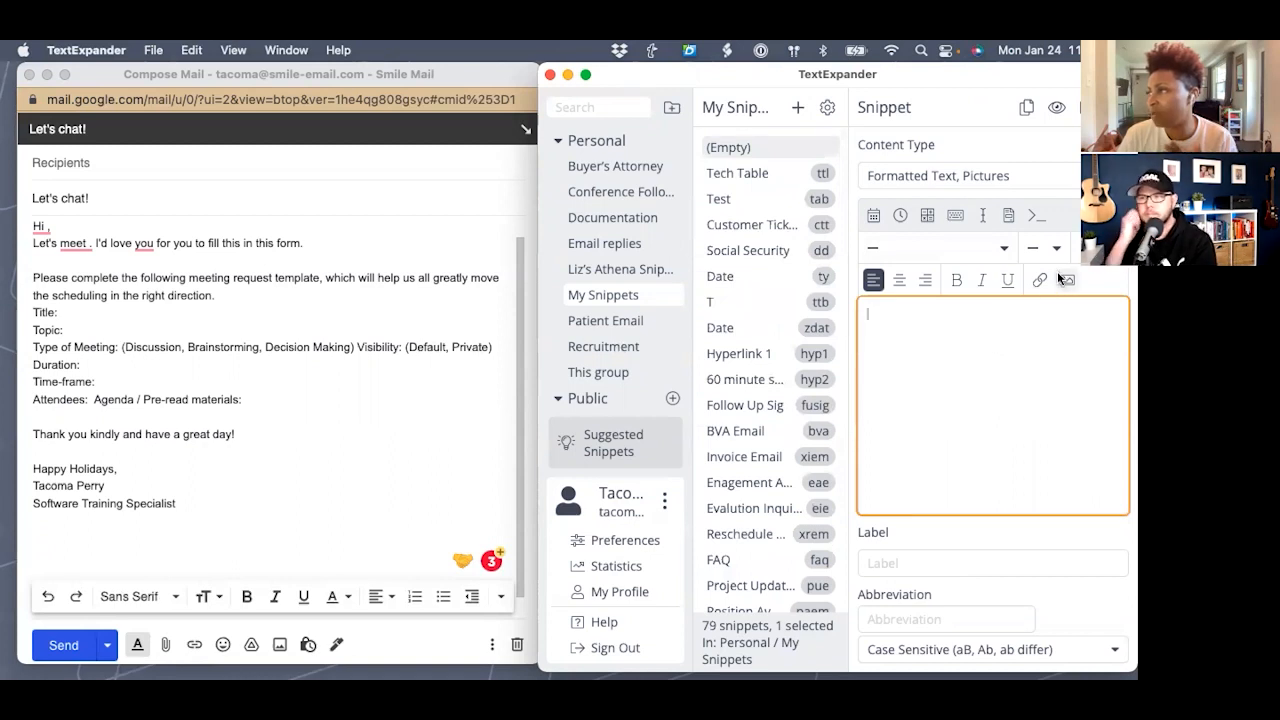
- Insert a 2×2 table into the new snippet
click(1037, 215)
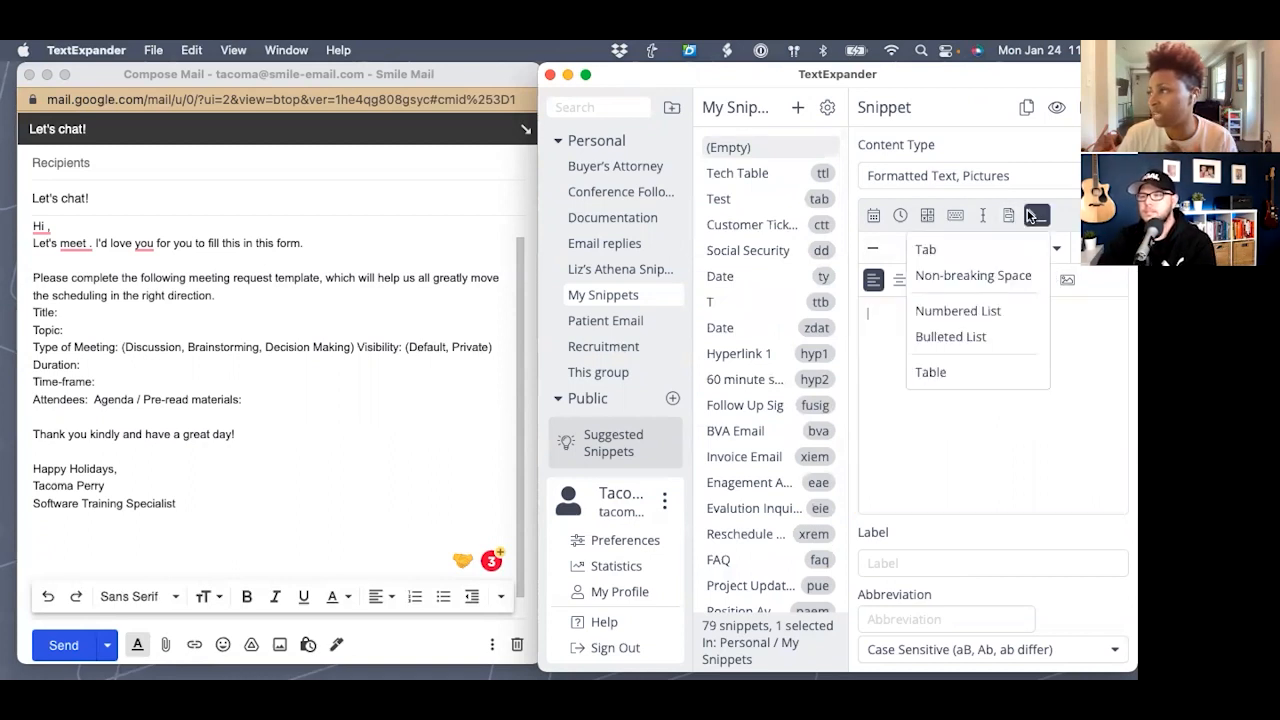
click(925, 371)
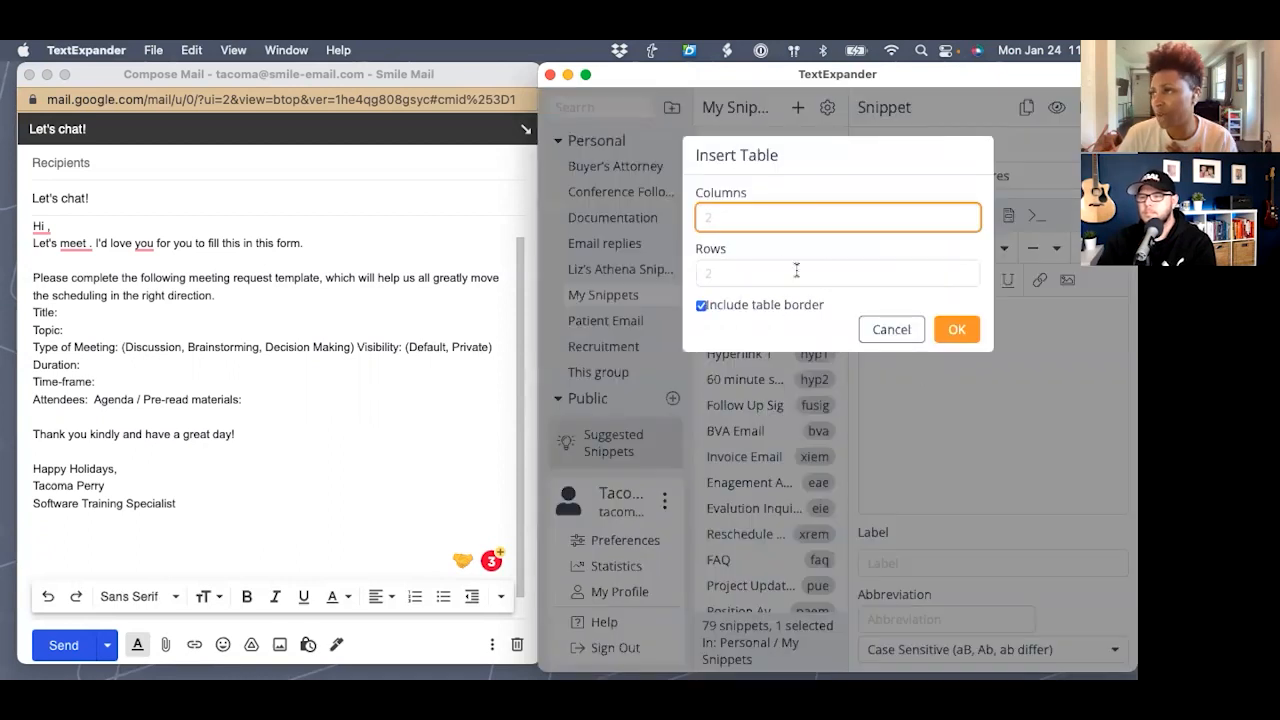
text(2)
key(Tab)
text(2)
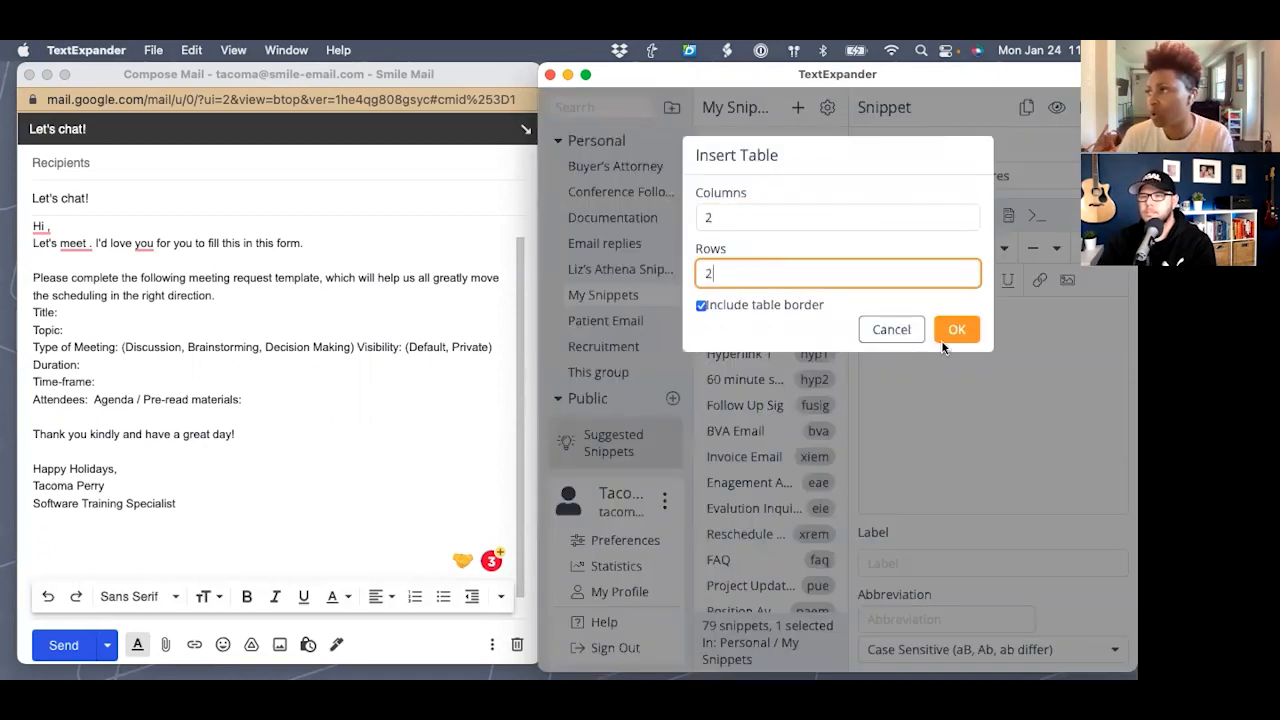
click(956, 329)
- Enter CustomerName and Customer Project in the table's first-column cells
click(891, 334)
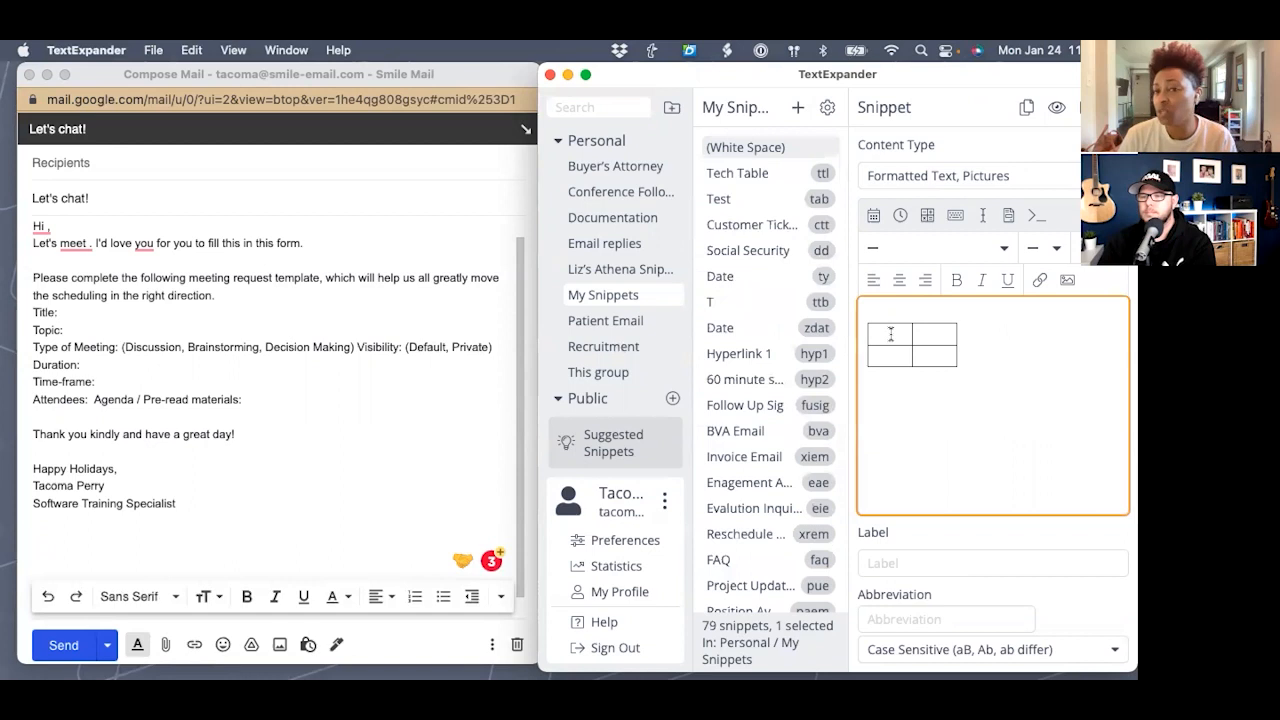
text(Cus)
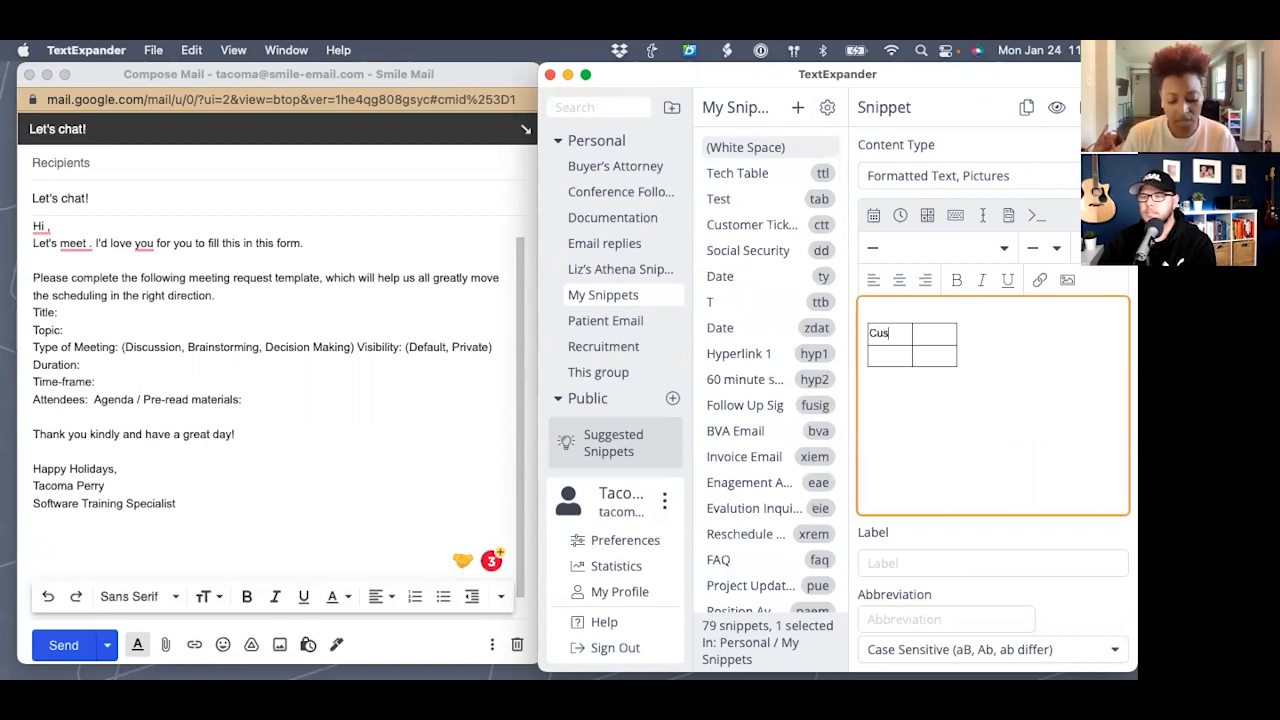
text(tomerName)
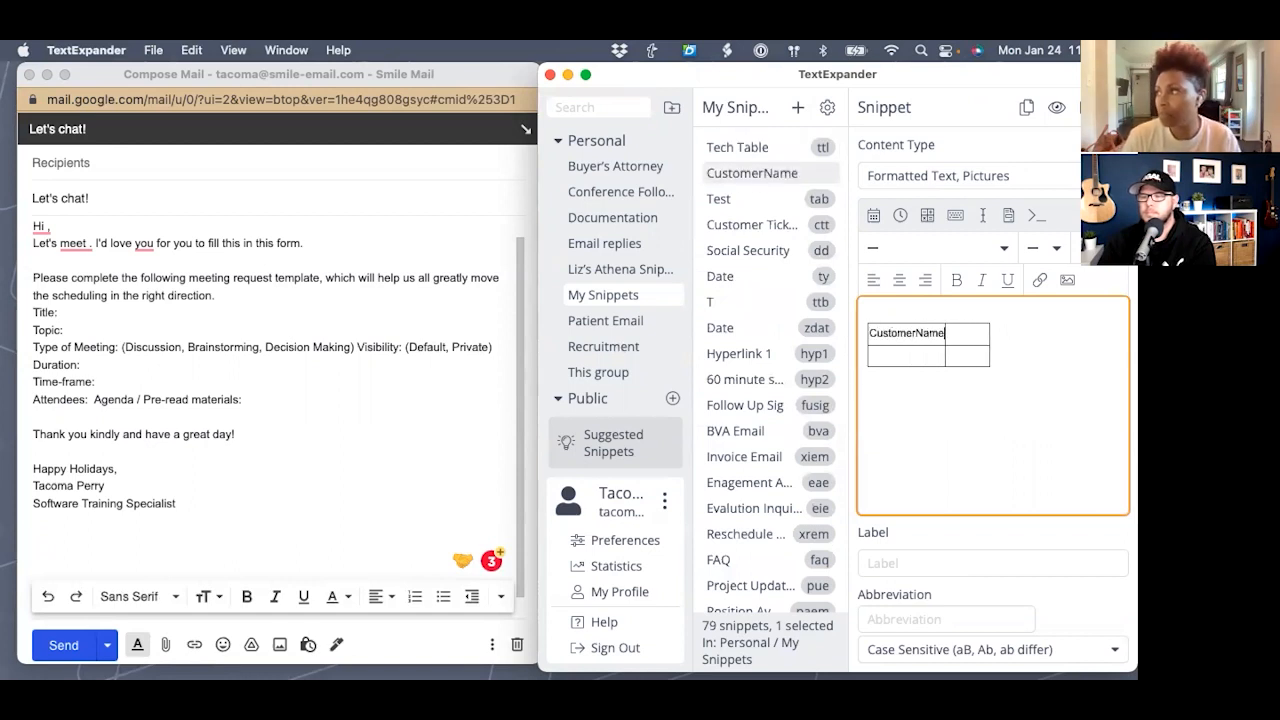
click(885, 354)
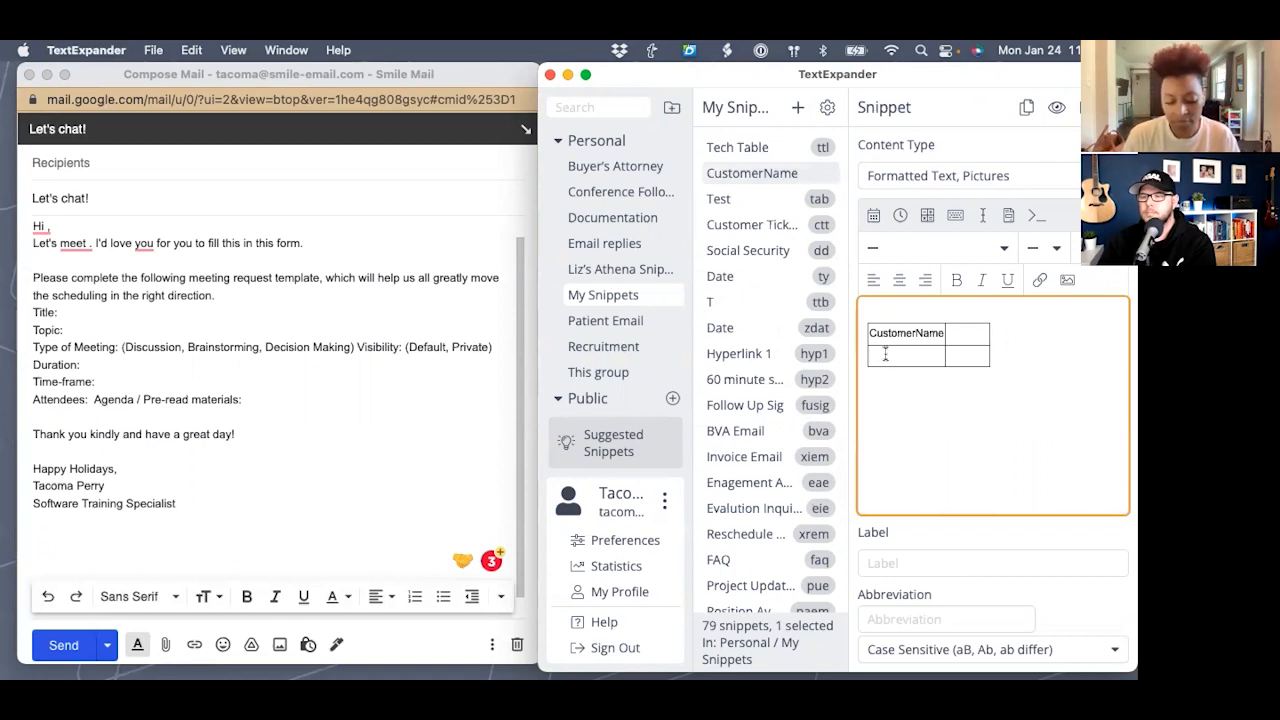
text(Cust)
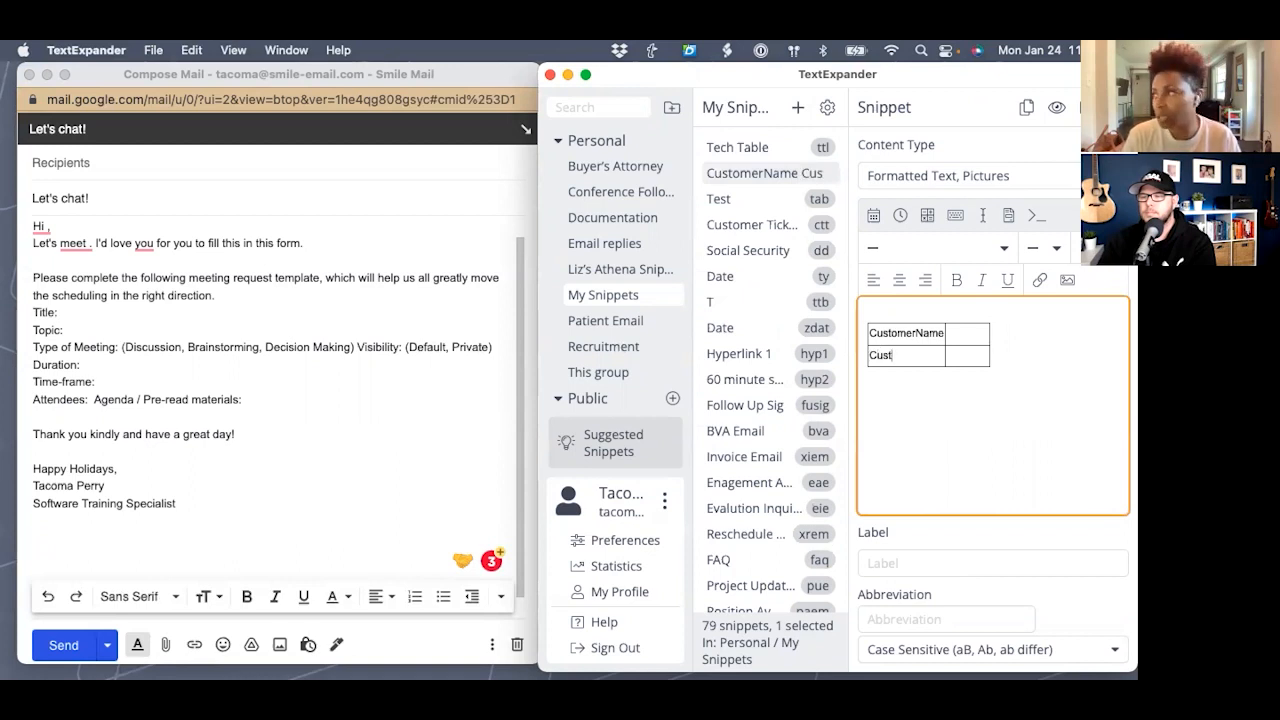
text(omer Pro)
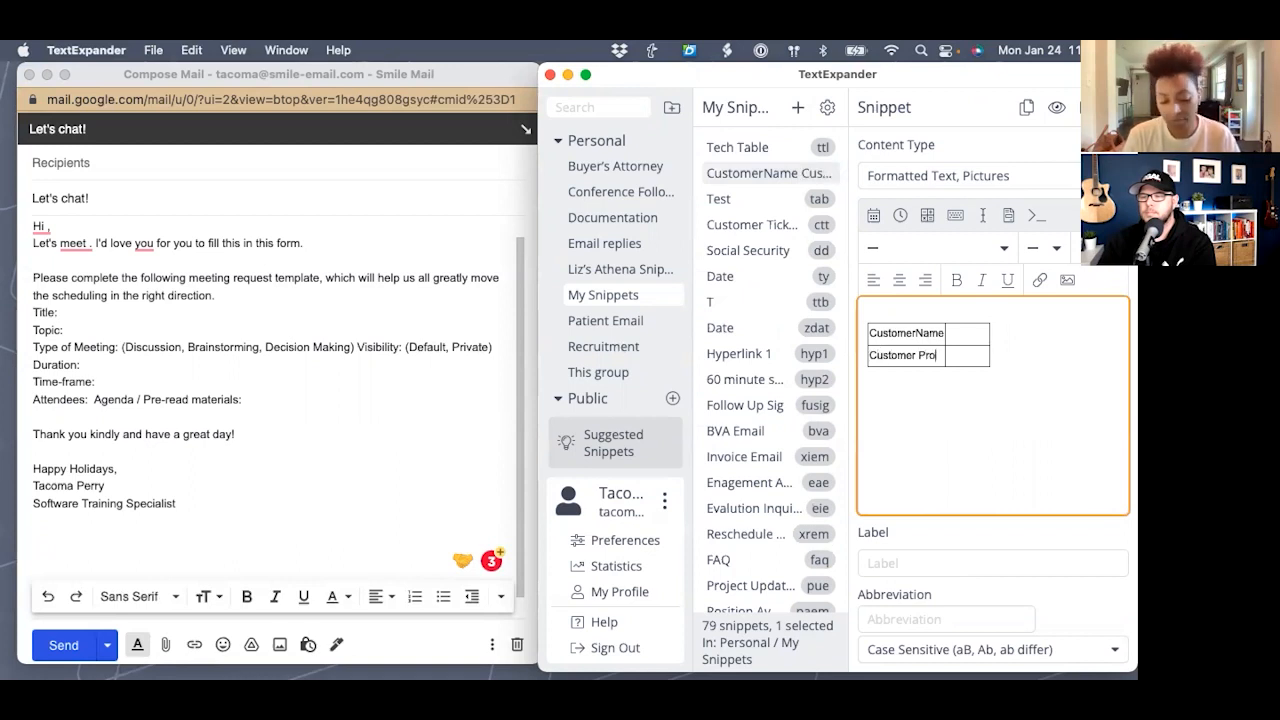
text(ject)
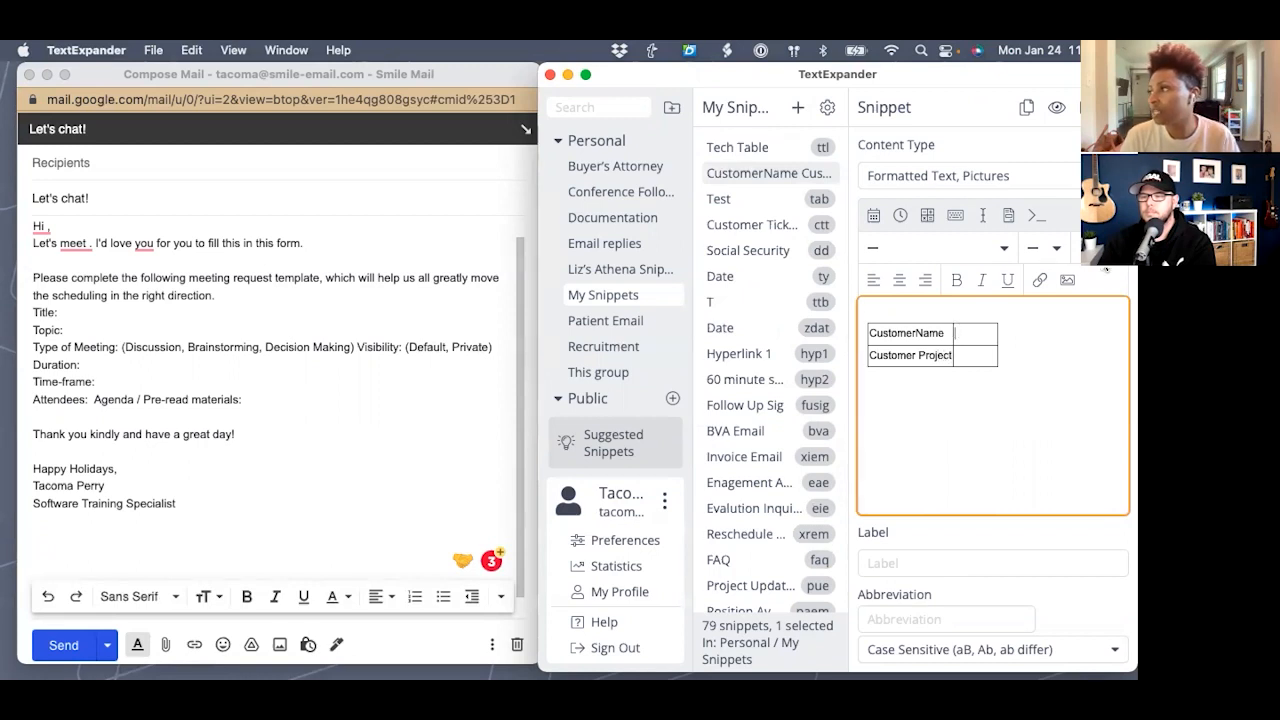
click(984, 215)
- Add single-line fill-ins Customer Name and Customer Project beside the table's row labels
click(992, 250)
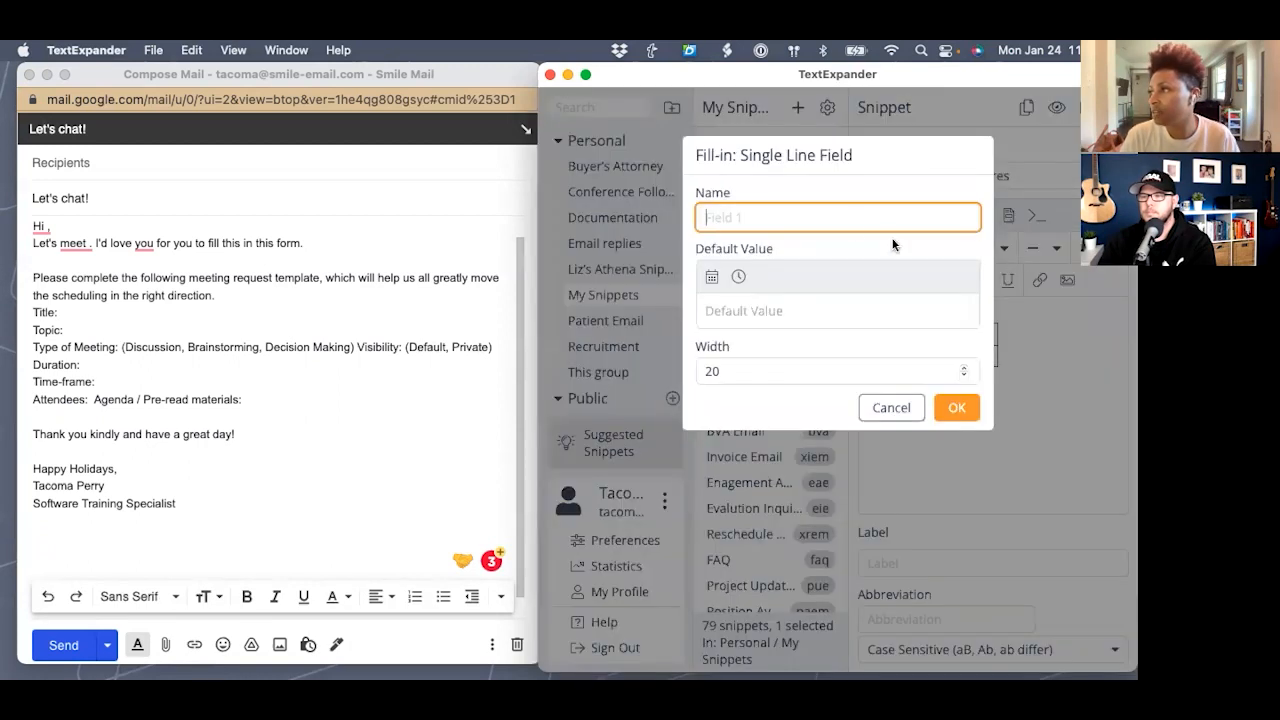
text(Custome)
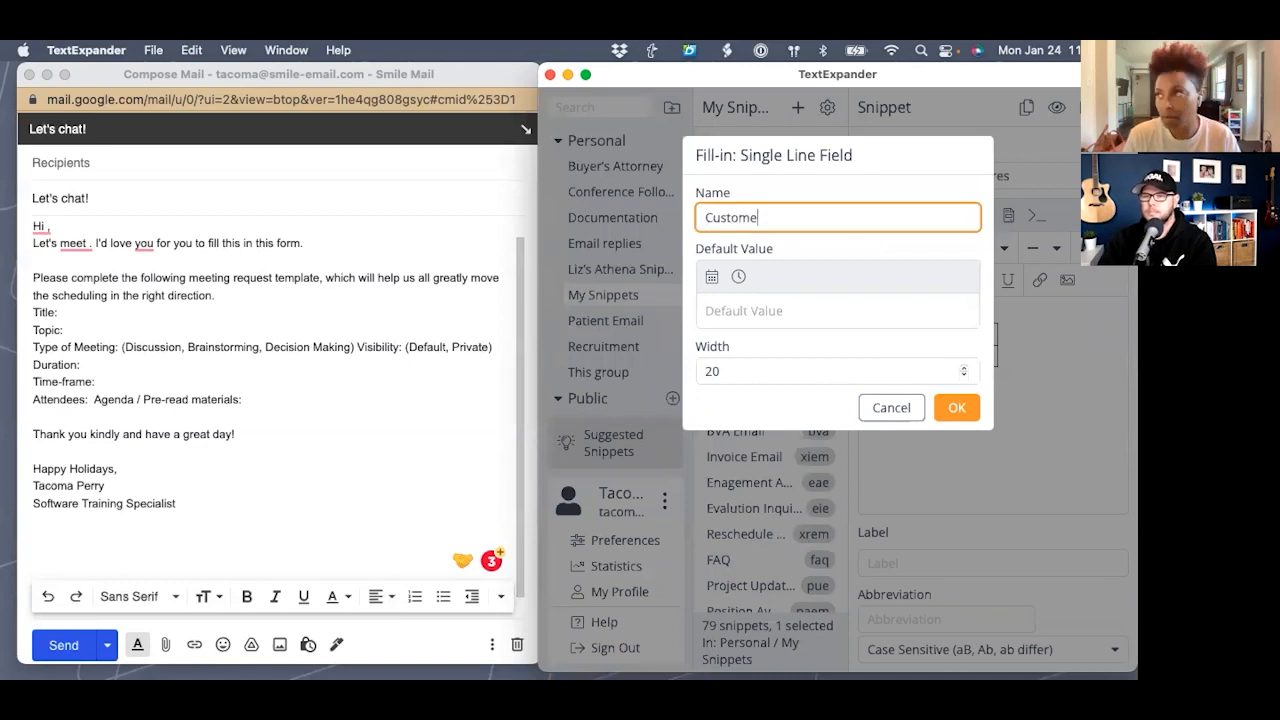
text(r Name)
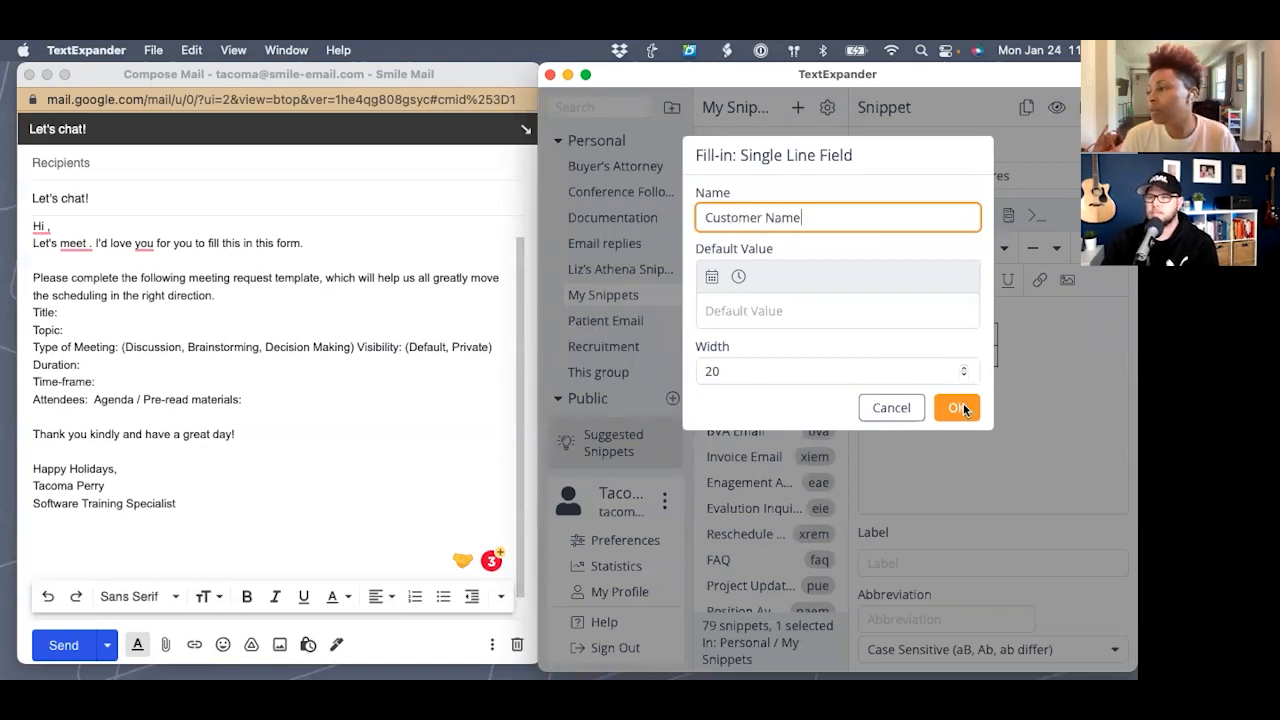
click(963, 403)
click(963, 358)
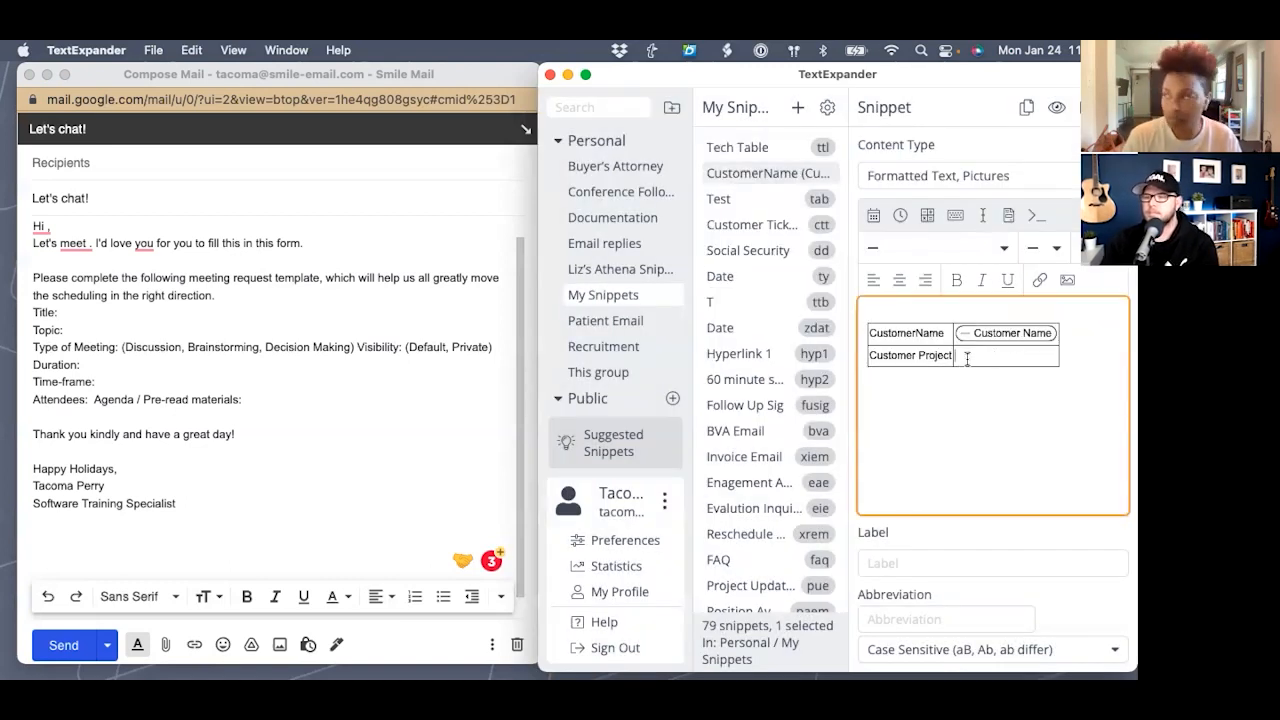
click(1008, 215)
click(1021, 242)
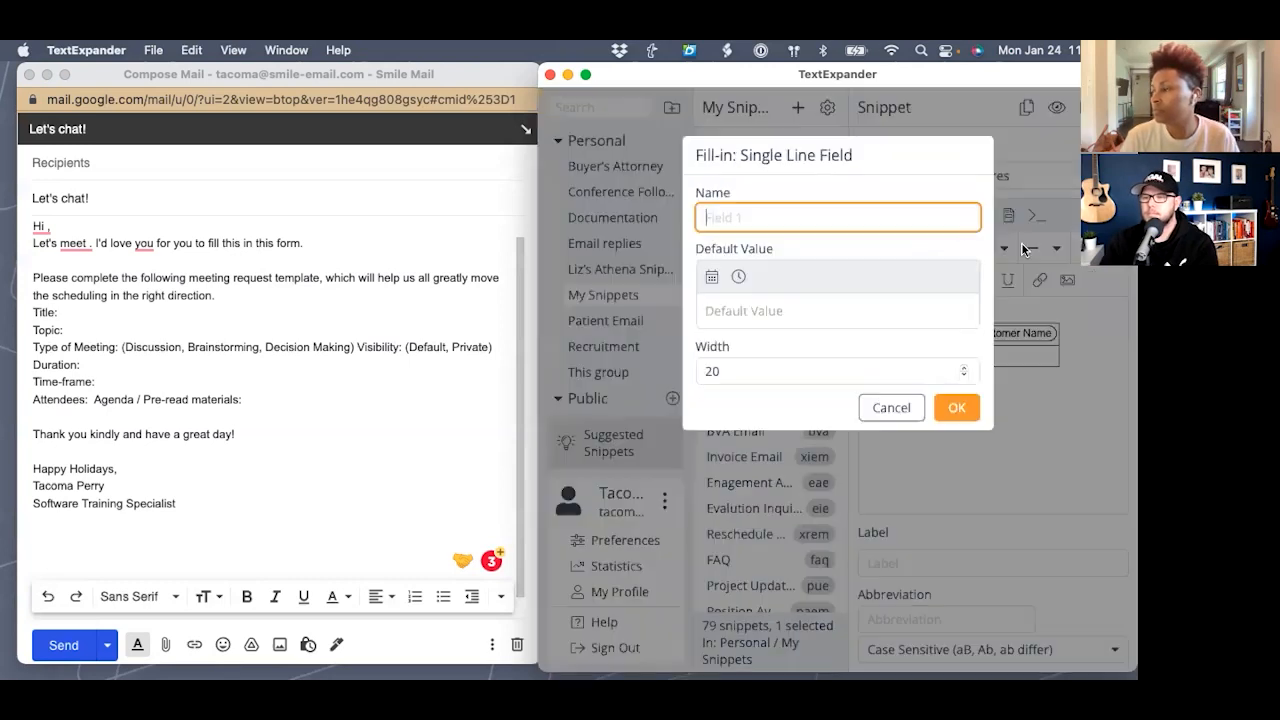
text(Customer)
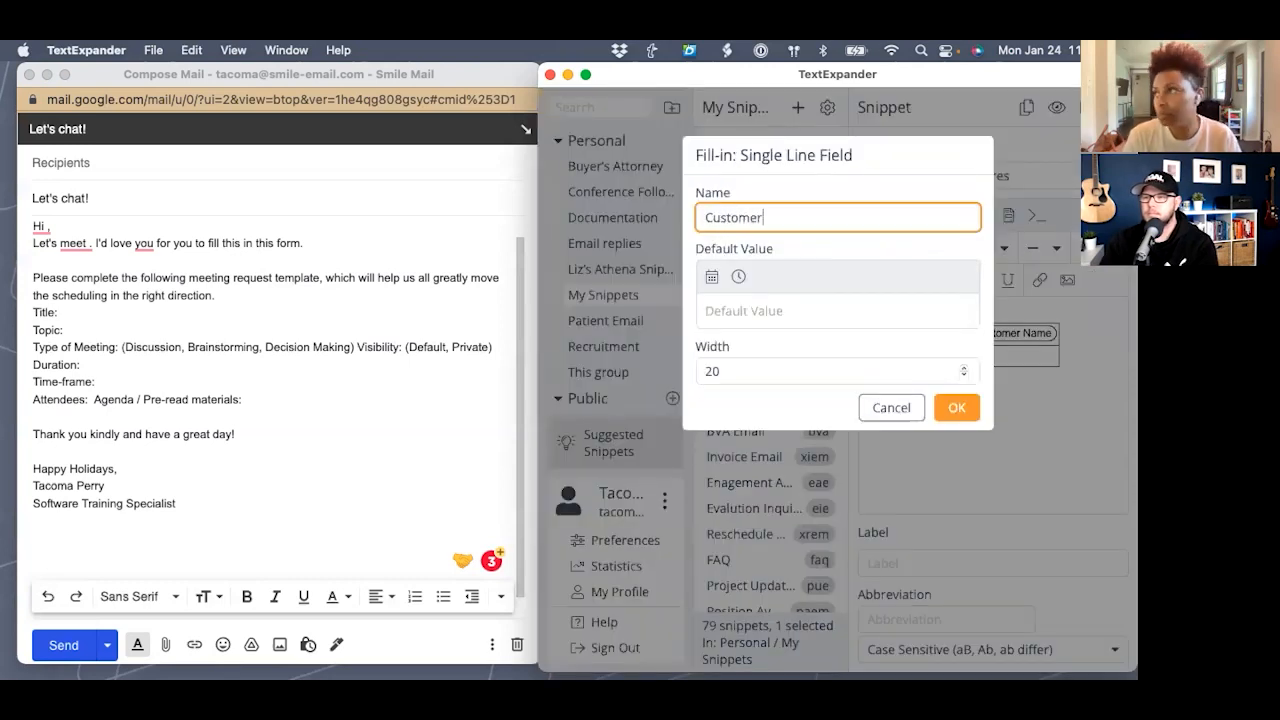
text( Project)
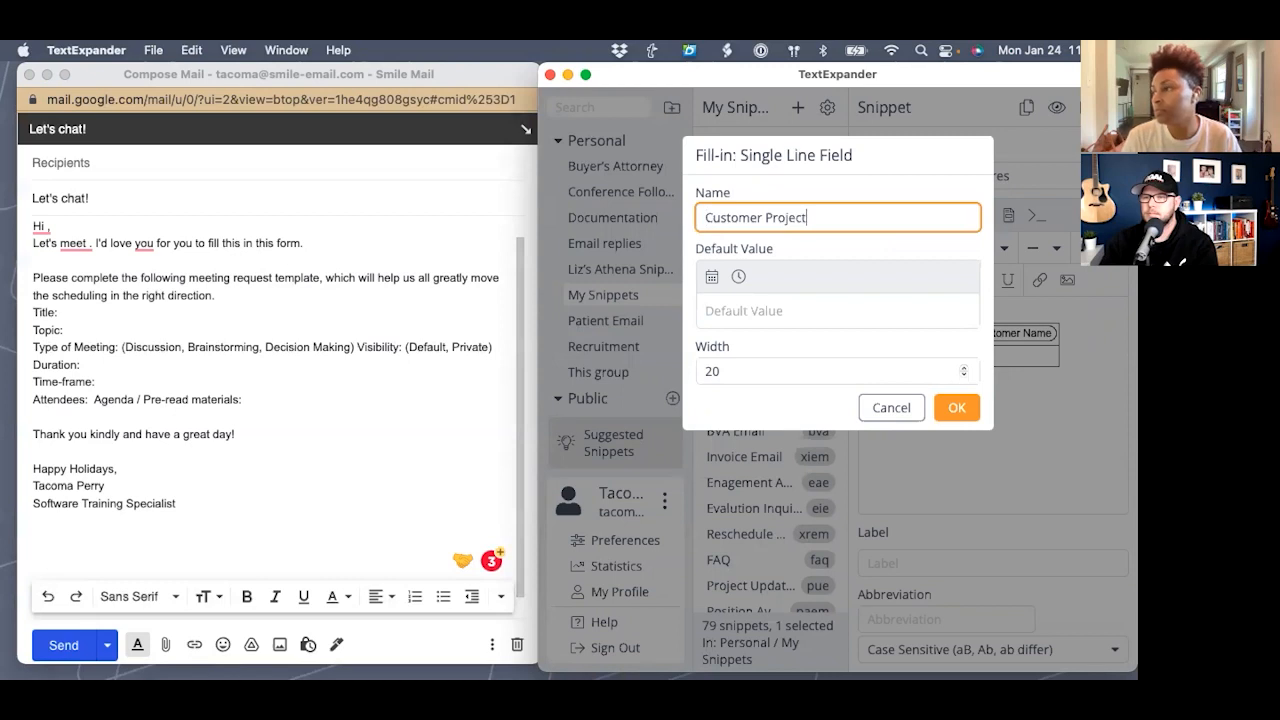
click(957, 407)
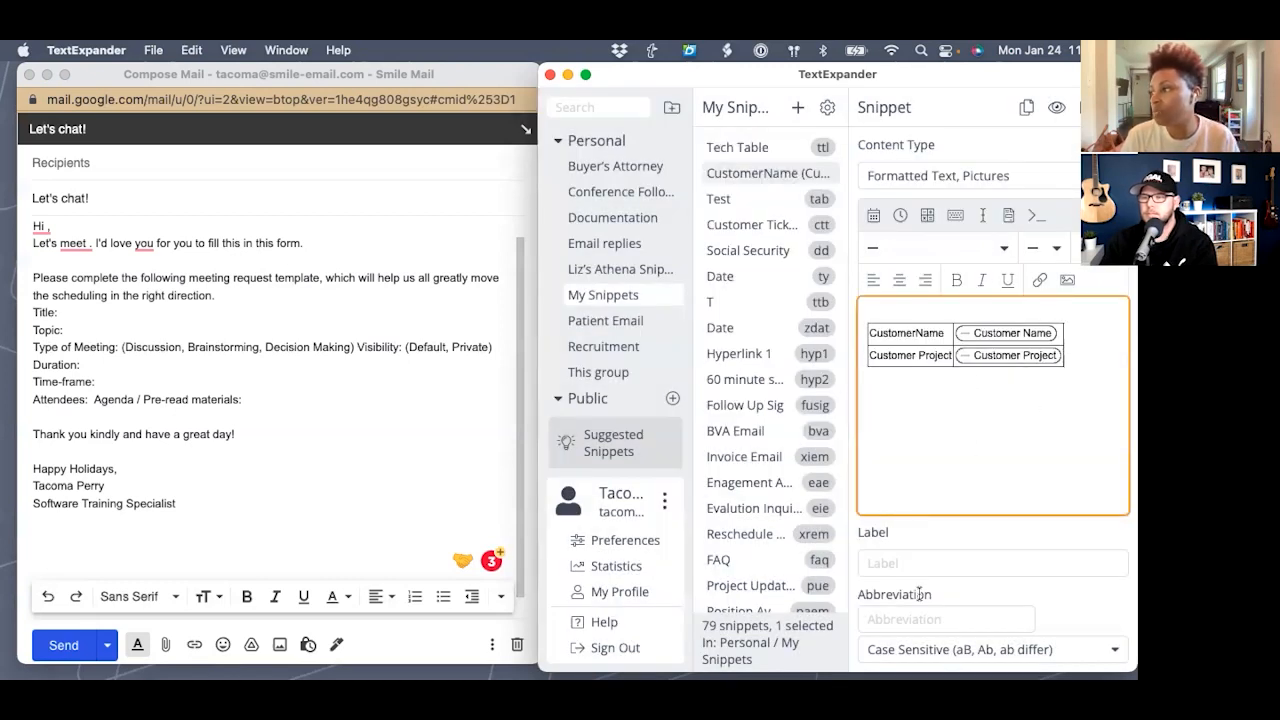
- Label the snippet Table with abbreviation testt
click(922, 560)
text(Table)
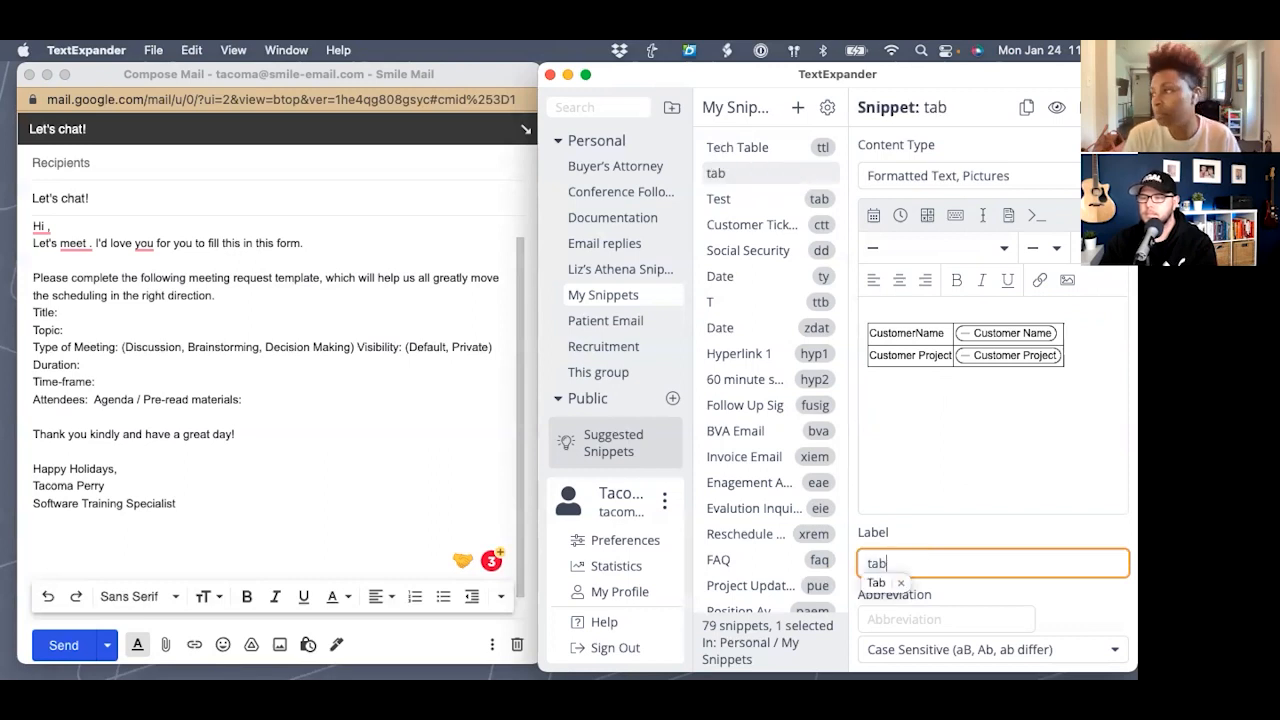
key(Tab)
text(test)
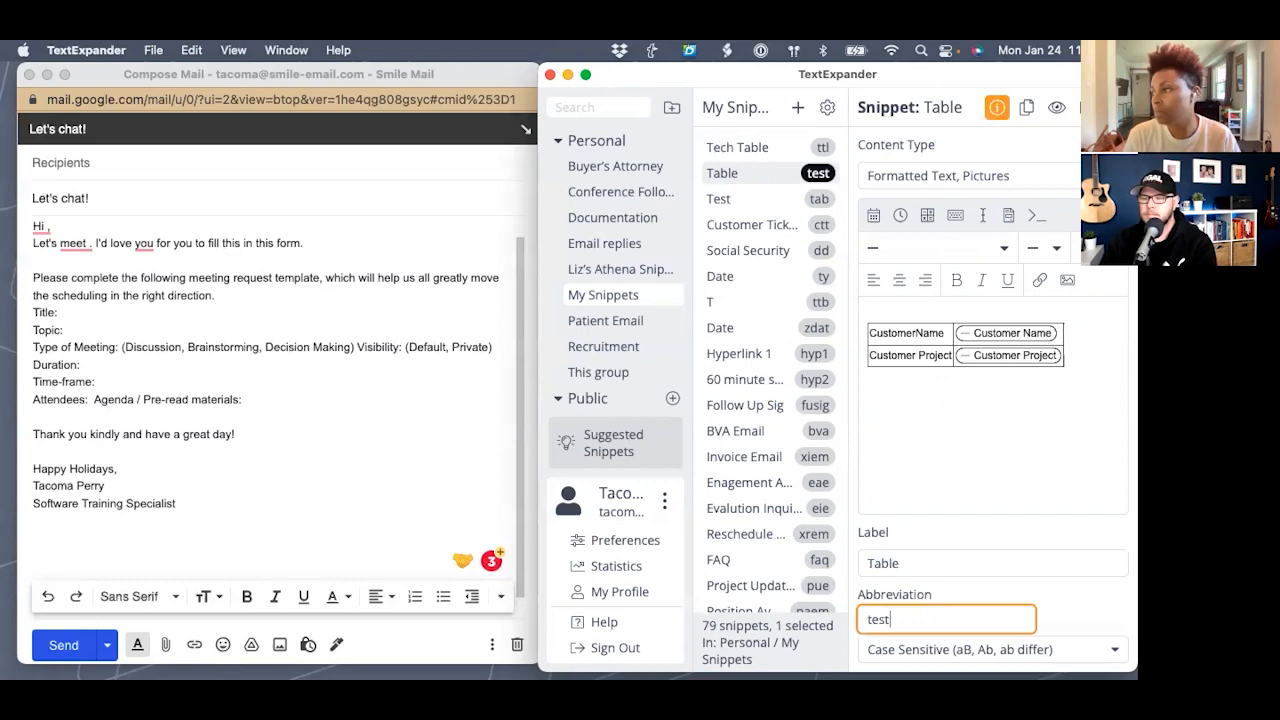
text(t)
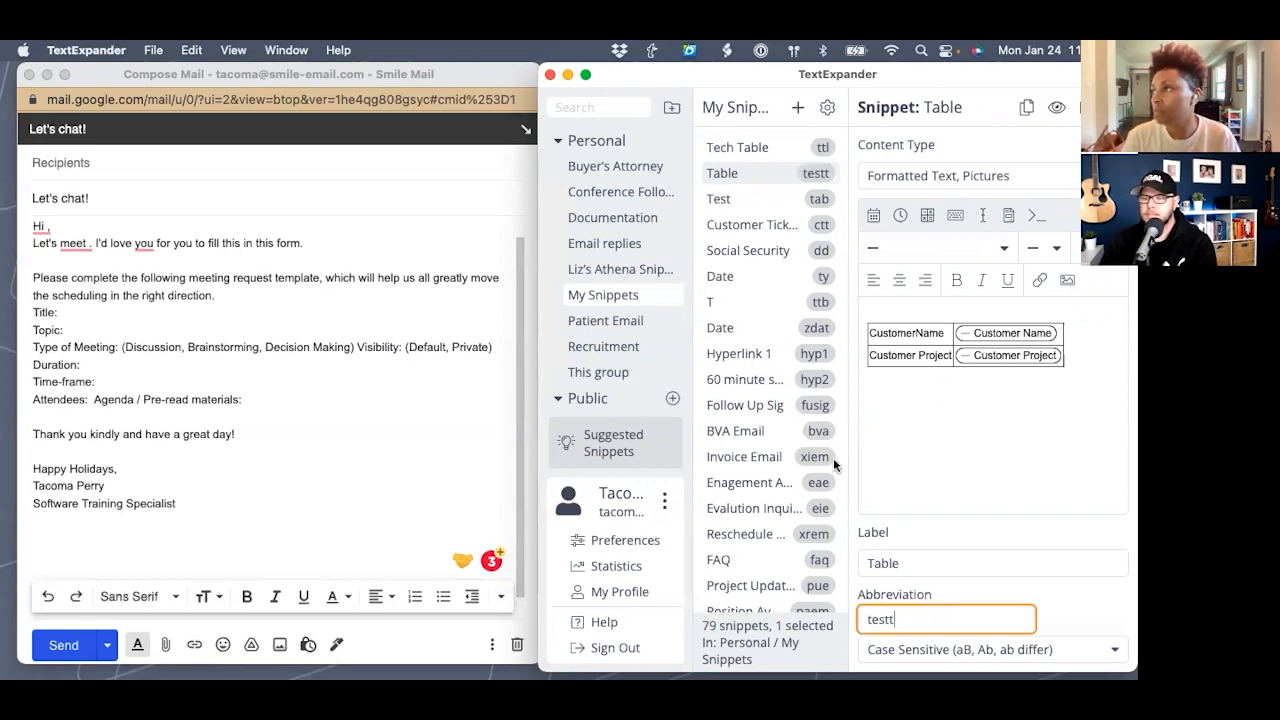
click(268, 494)
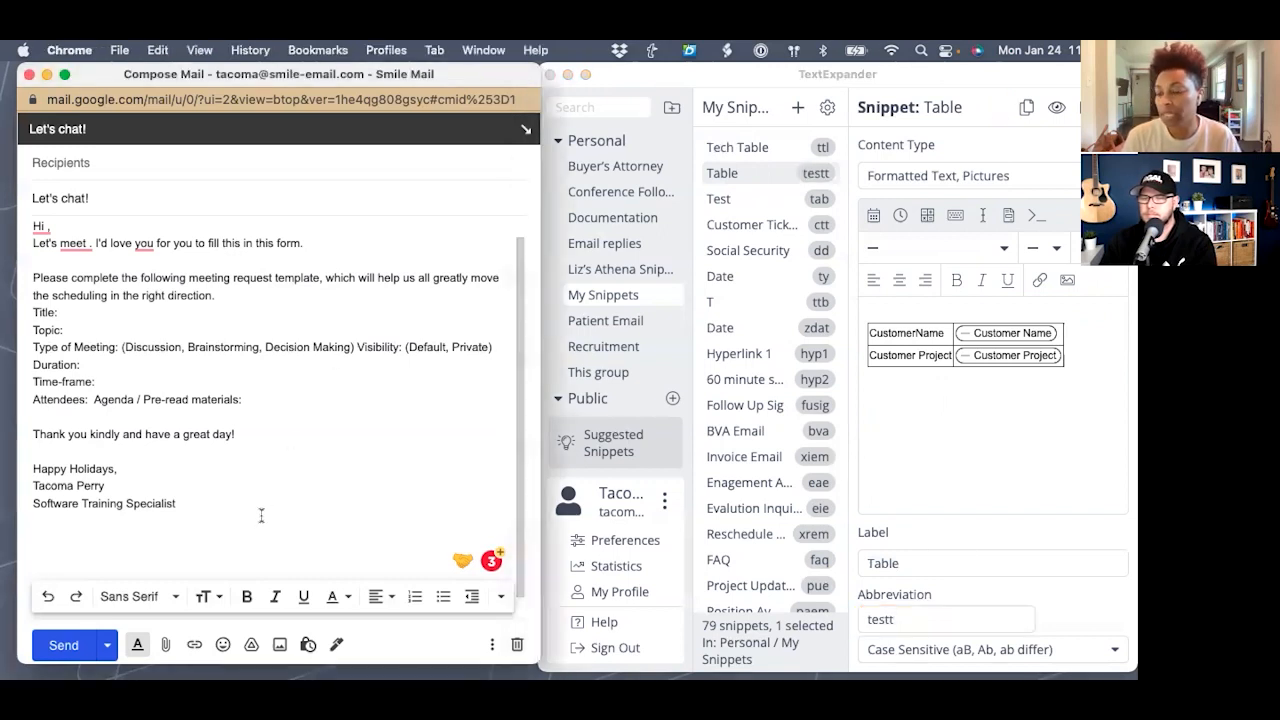
- Expand testt in the draft, filling customer name Sam Company and project Expansion
text(test)
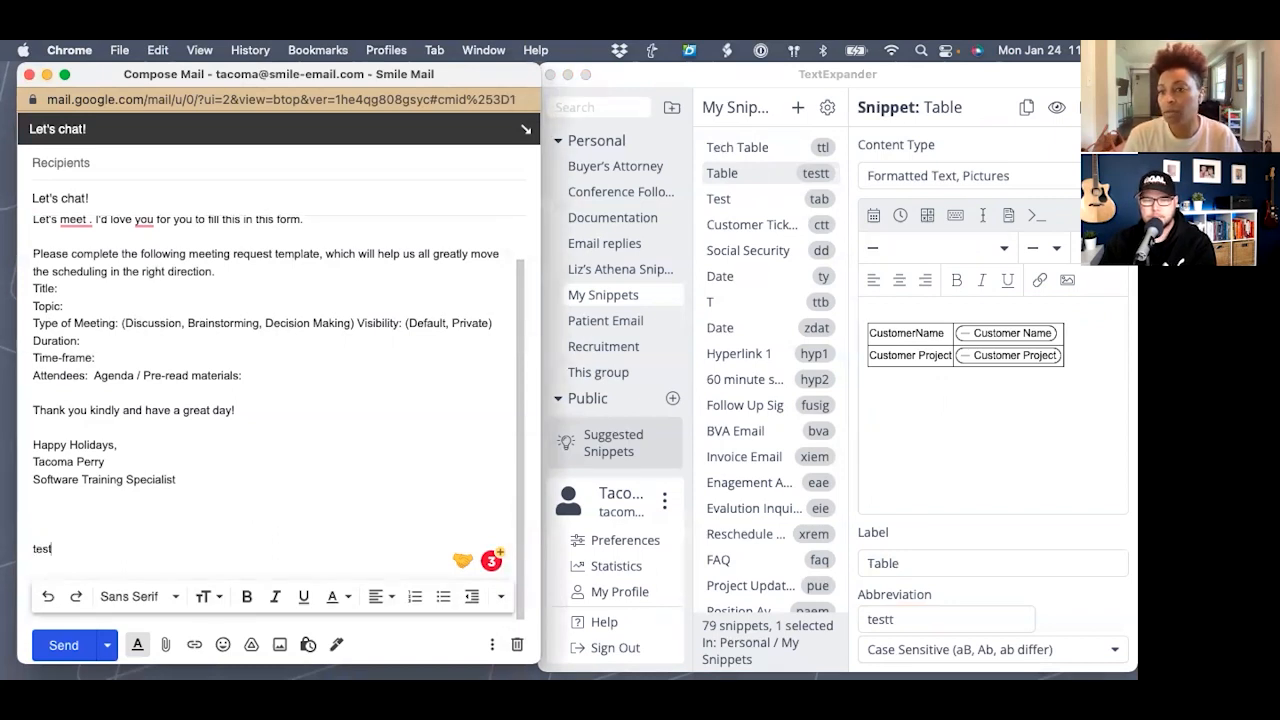
text(t)
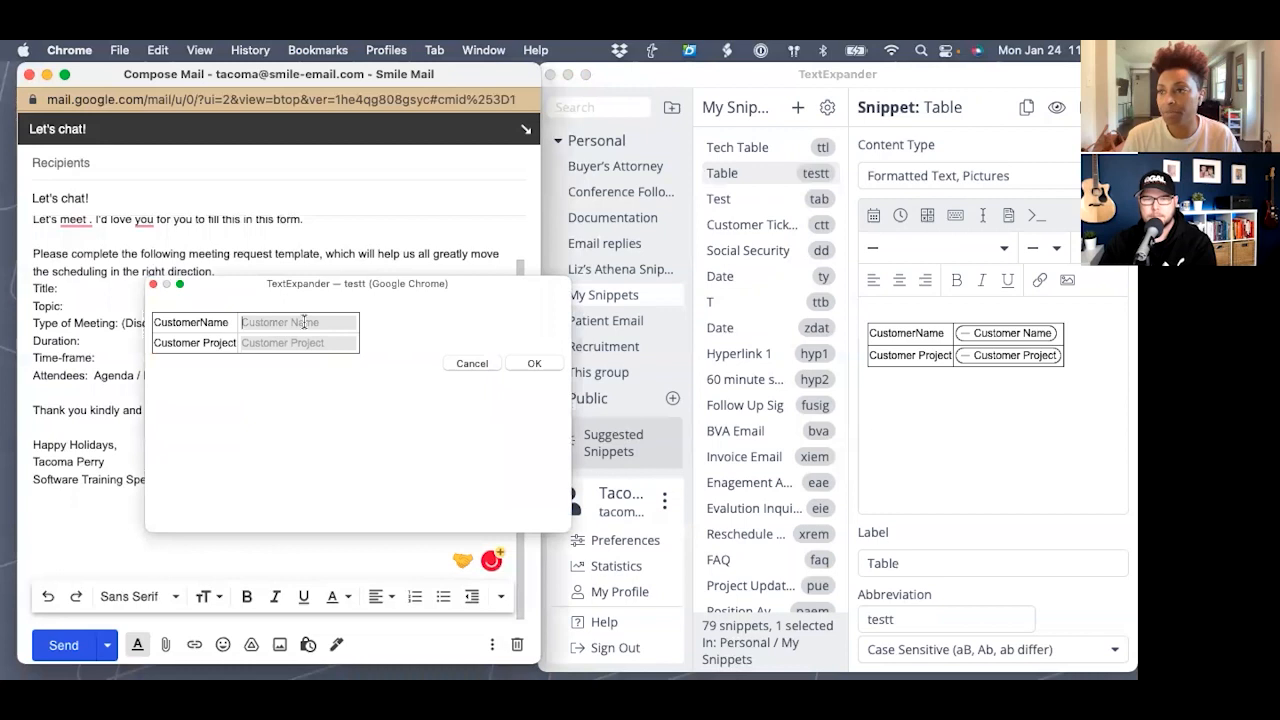
text(Sam)
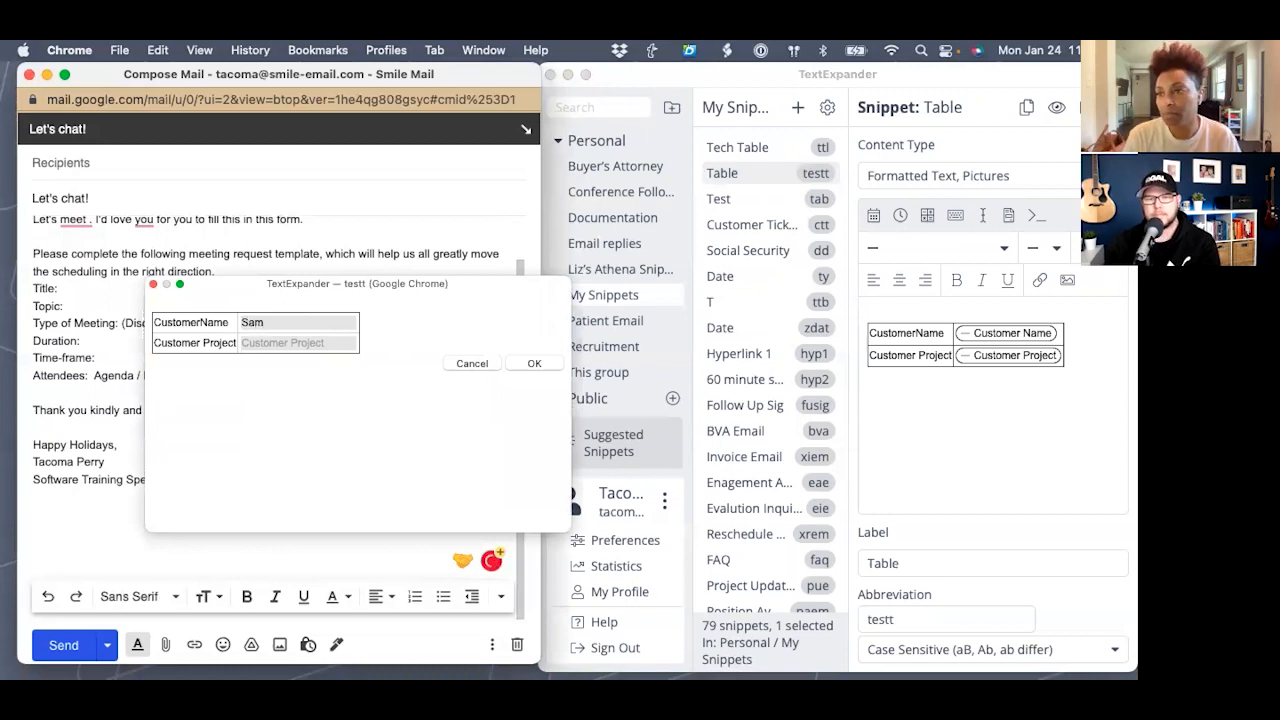
text( Compay)
key(BackSpace)
text(ny)
key(Tab)
text(Expansion)
click(511, 358)
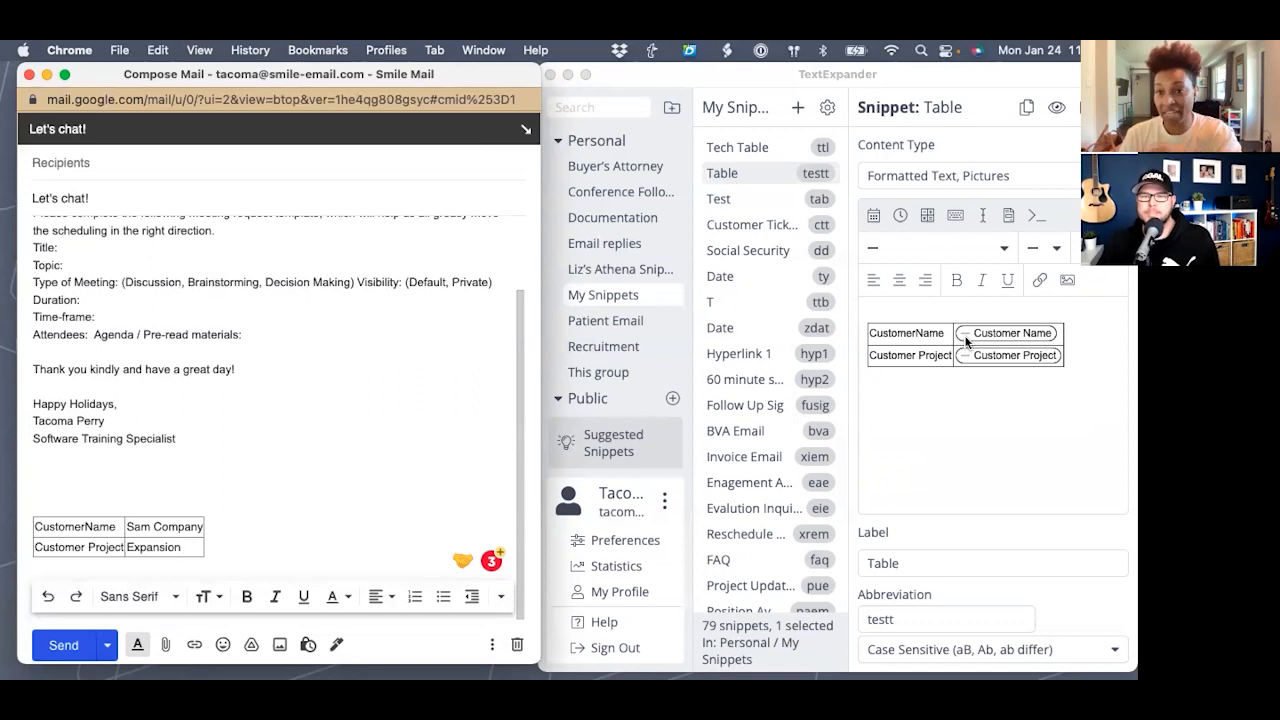
click(1074, 358)
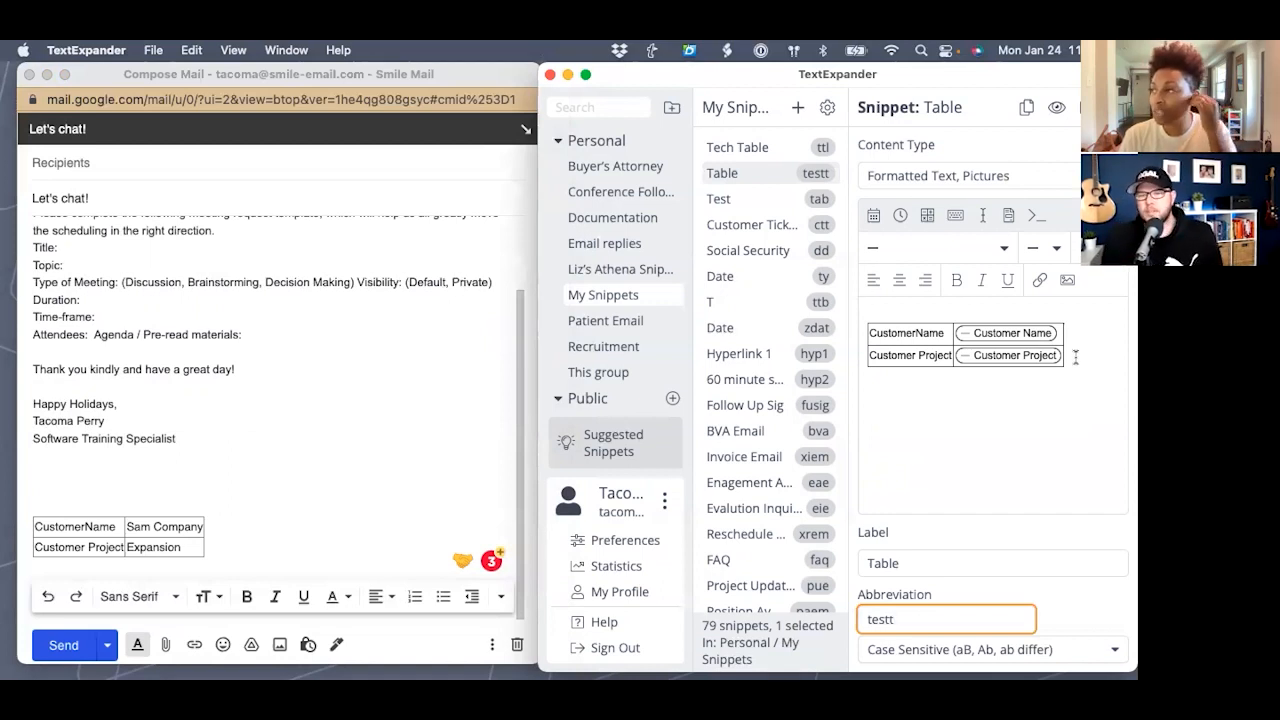
- Clear the table rows and leftover empty table box from the Table snippet's content
click(1081, 357)
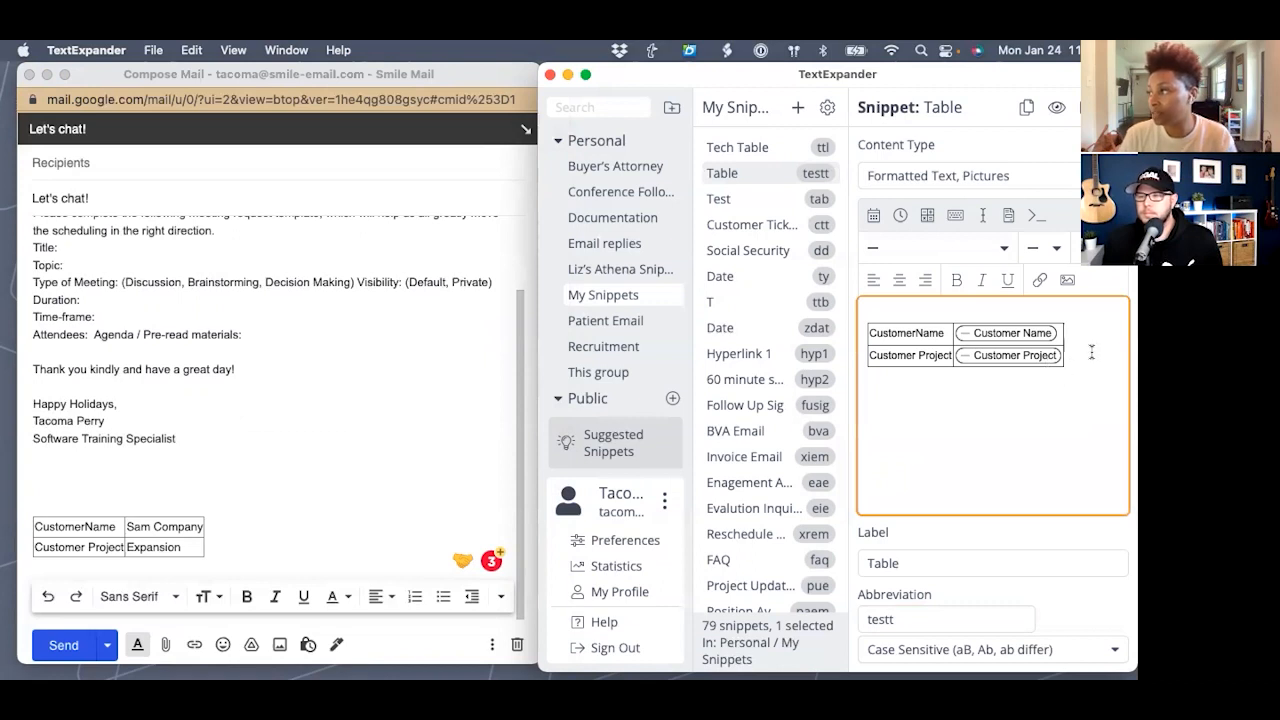
drag(1072, 368, 833, 332)
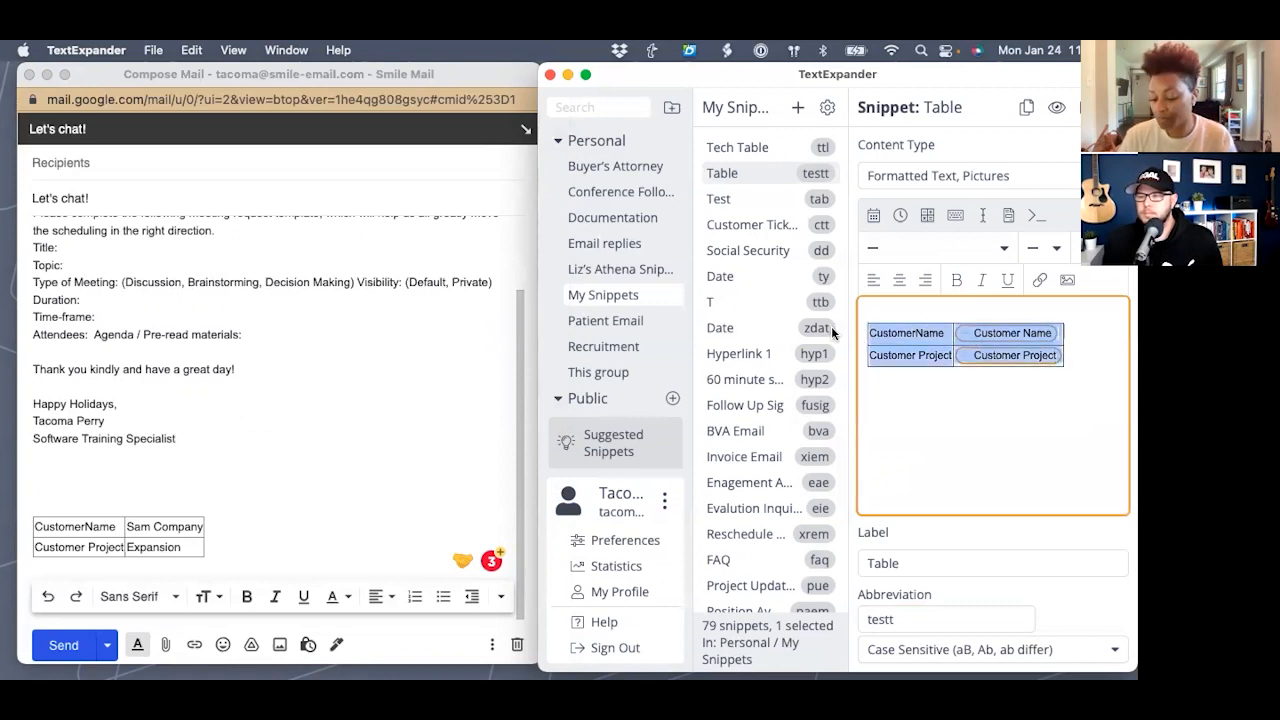
key(BackSpace)
drag(923, 387, 840, 291)
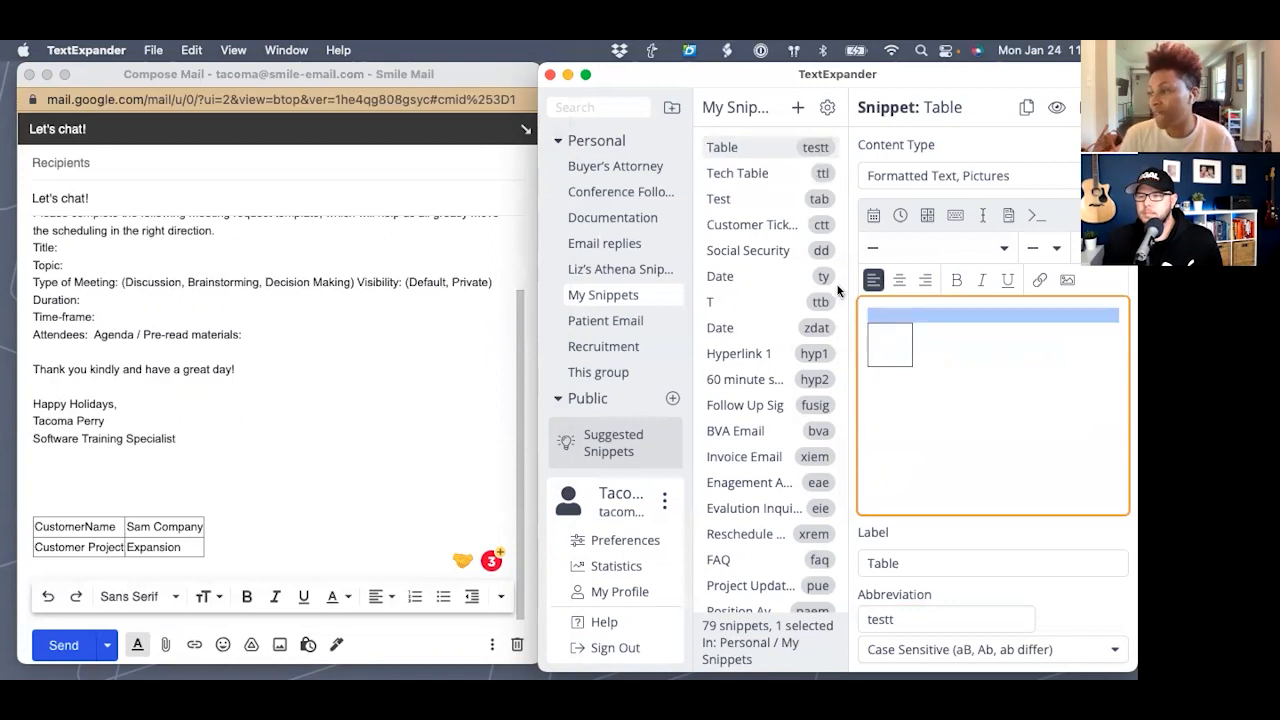
click(888, 345)
drag(928, 370, 860, 320)
click(872, 359)
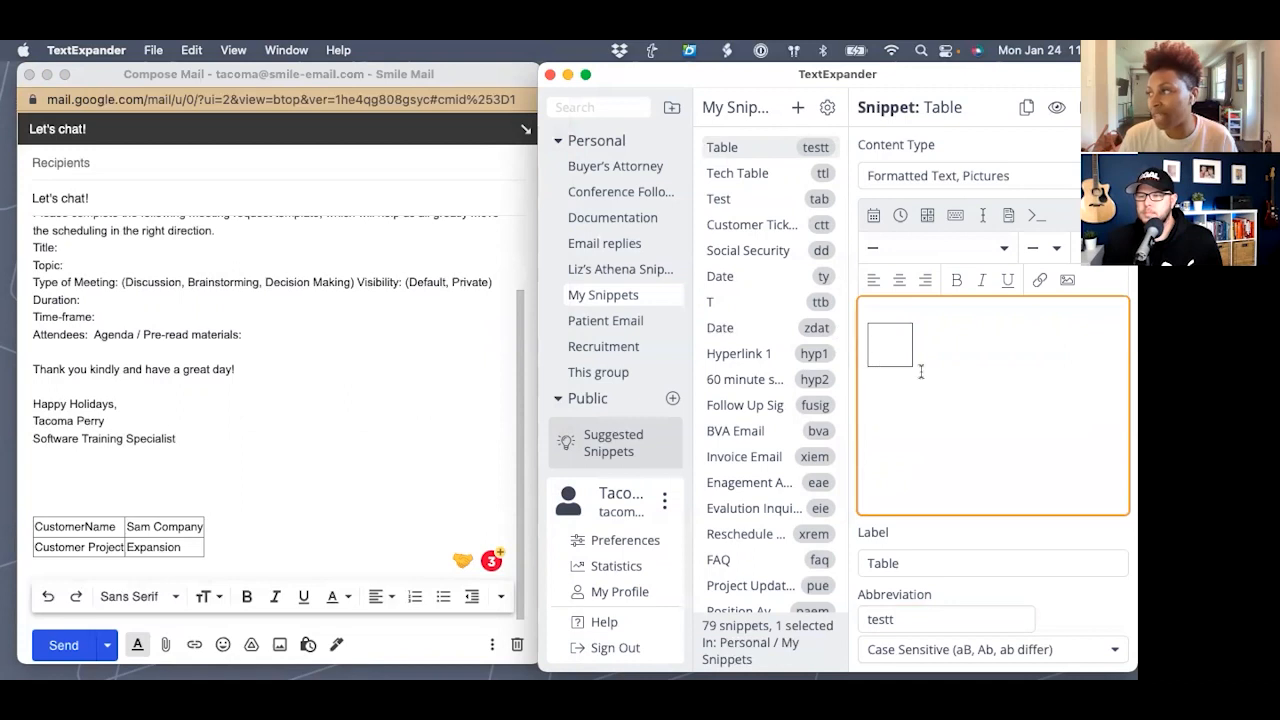
drag(919, 368, 870, 318)
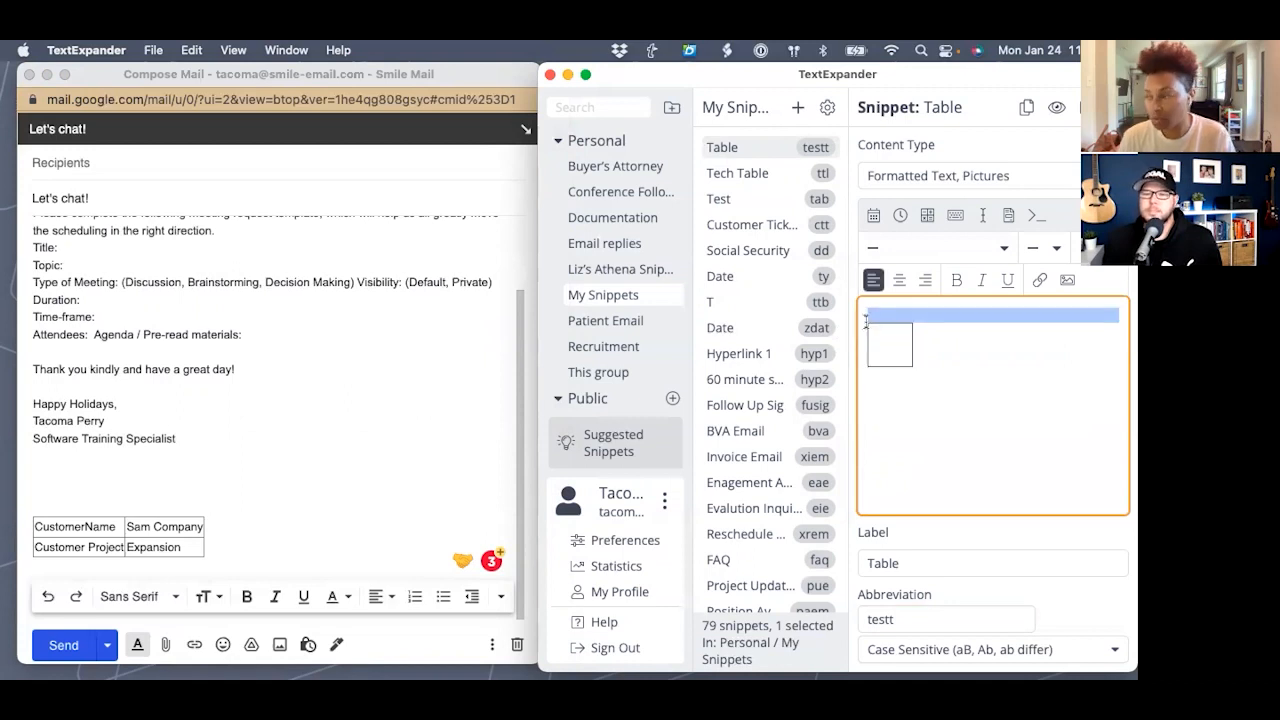
drag(942, 375, 871, 334)
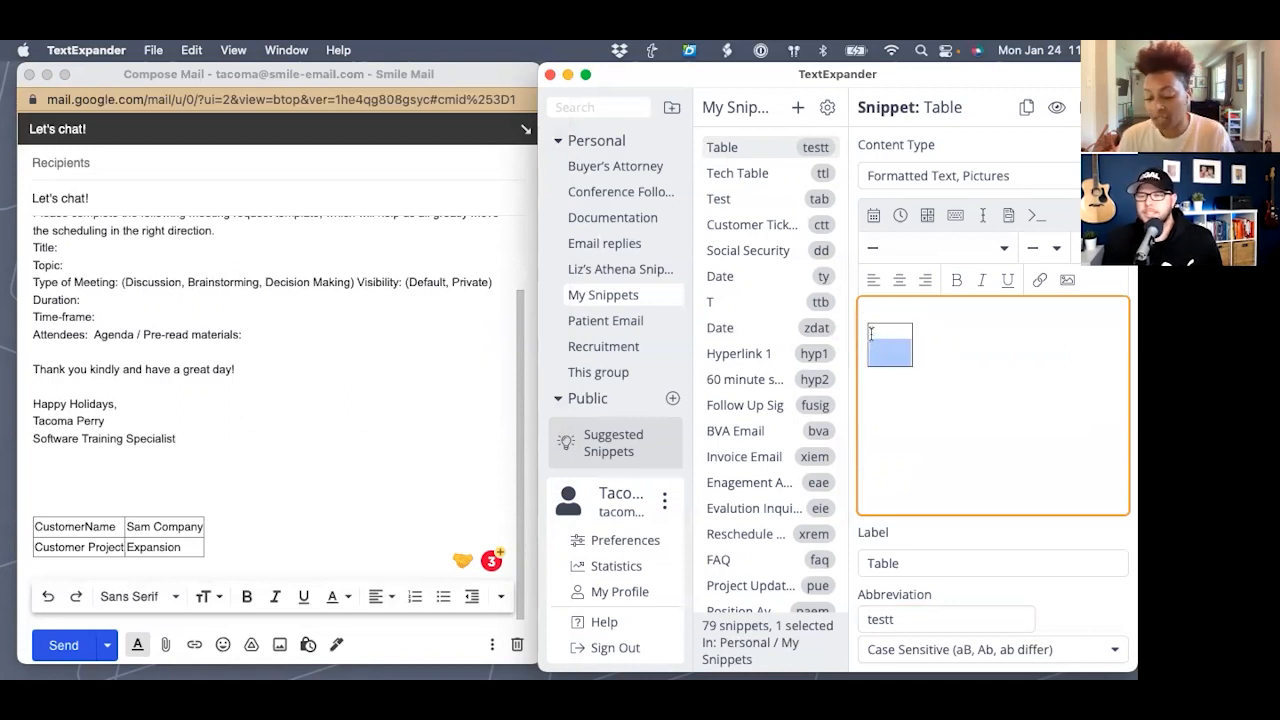
key(BackSpace)
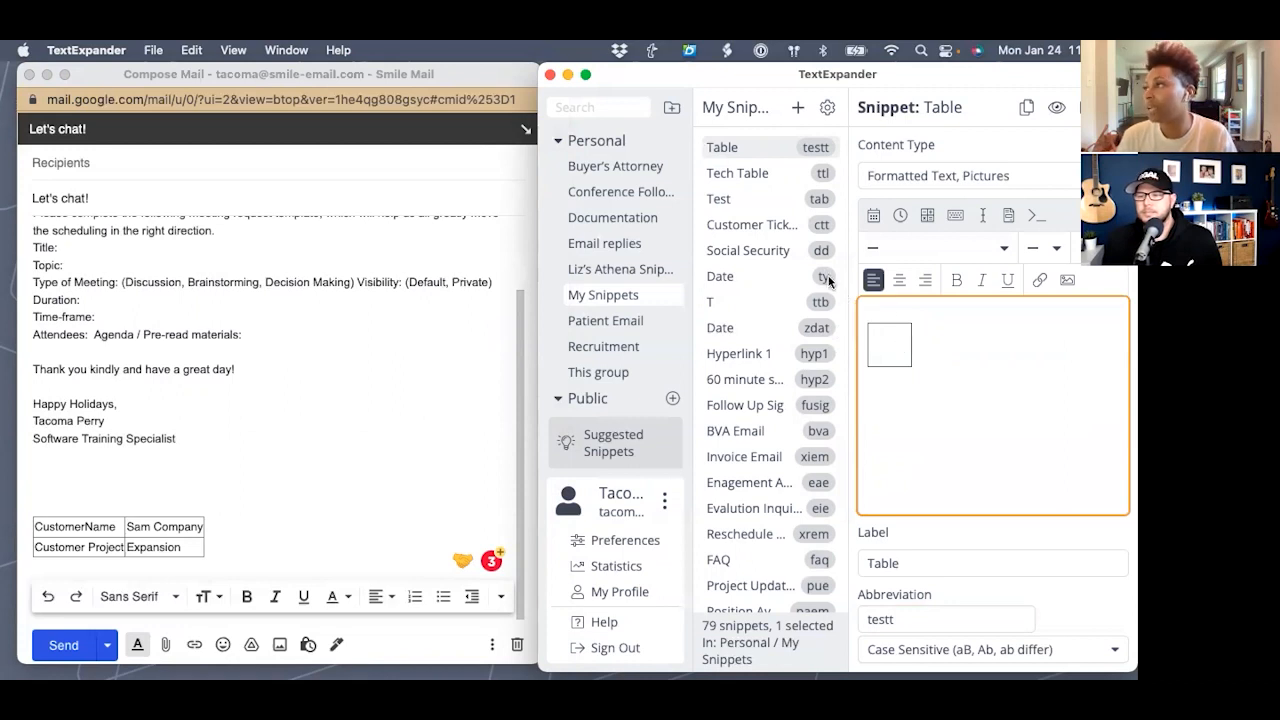
- Delete the Table snippet and create a new empty snippet
click(1083, 107)
click(812, 450)
click(797, 107)
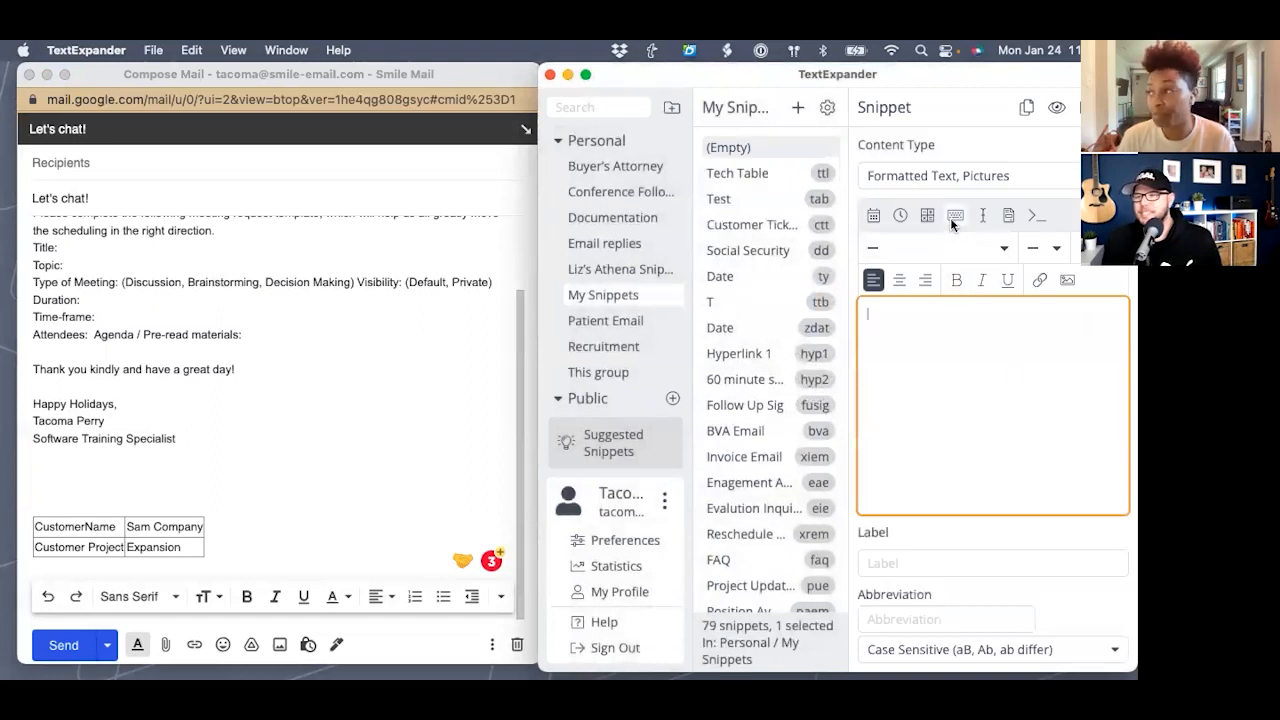
- Make the snippet content 'Code:' followed by the Clipboard macro, removing the duplicate line
text(Code: )
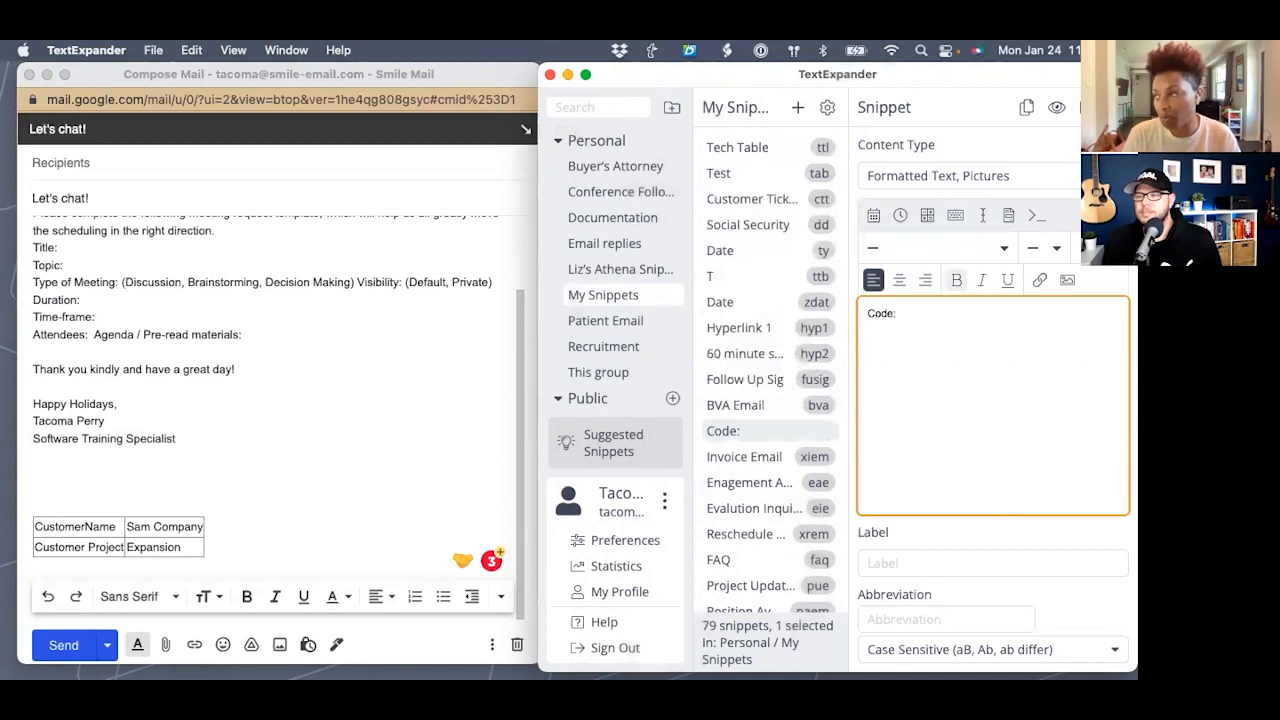
text(Code:)
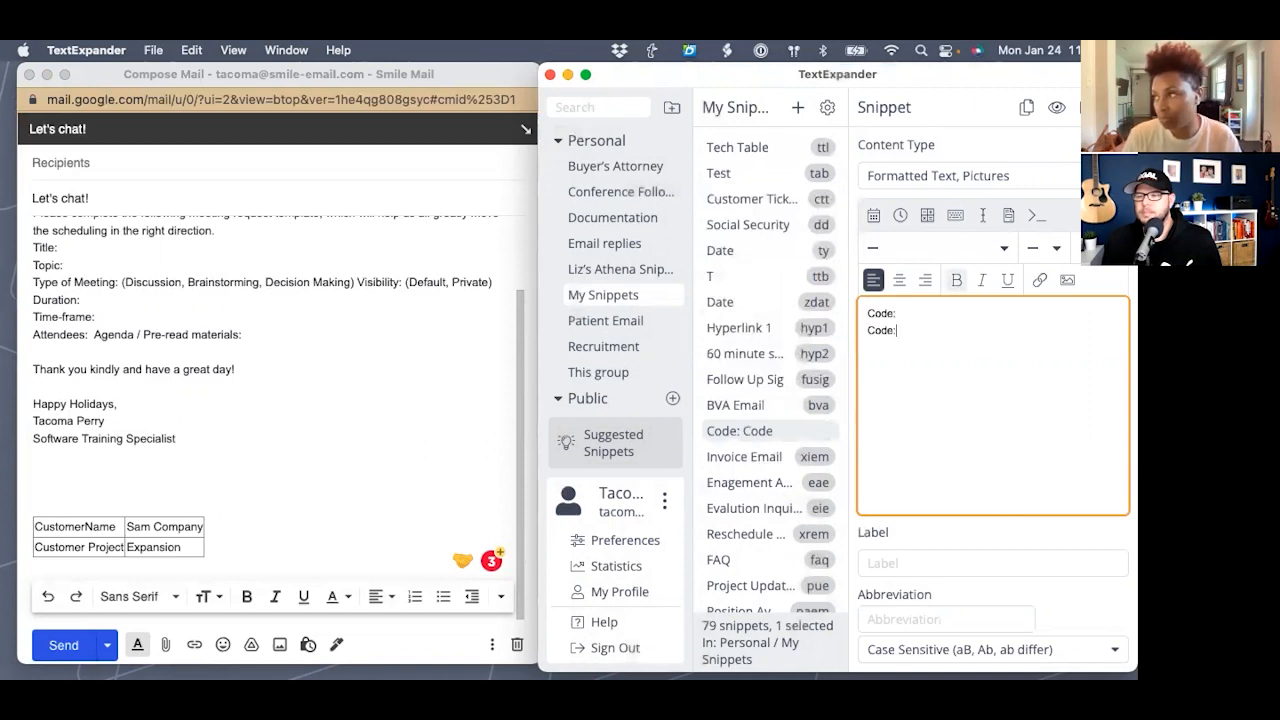
click(917, 314)
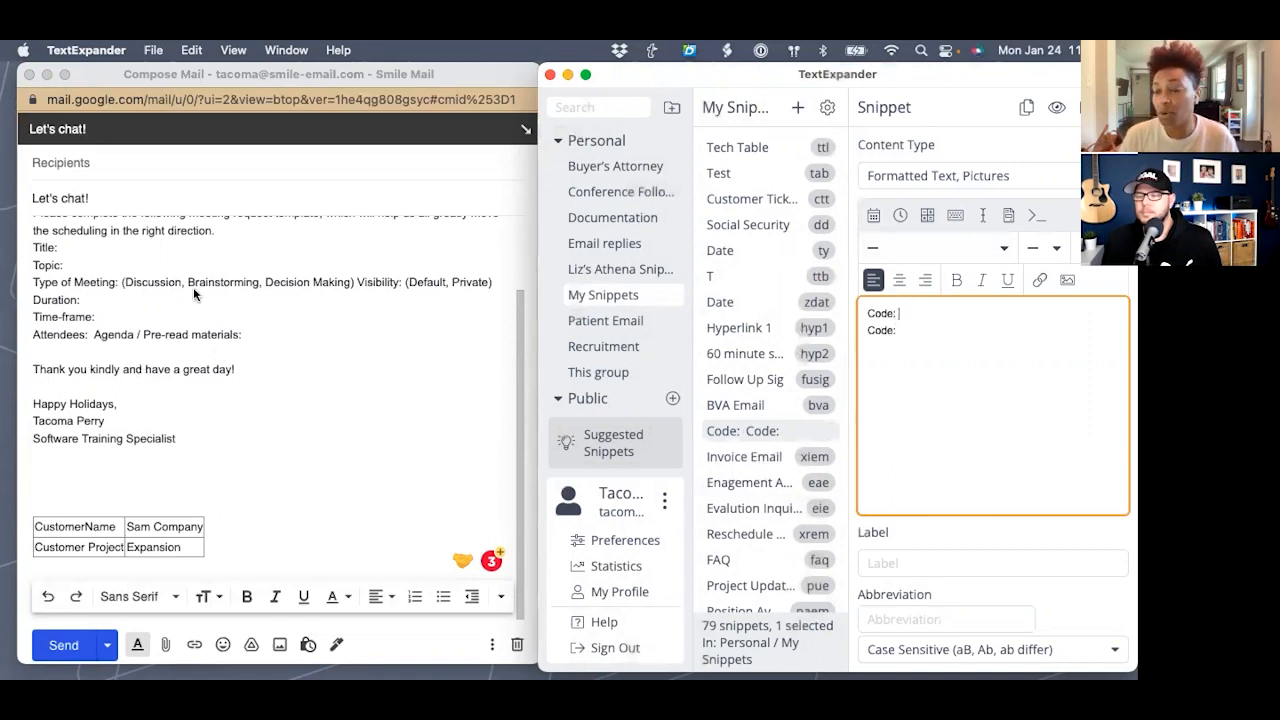
click(955, 215)
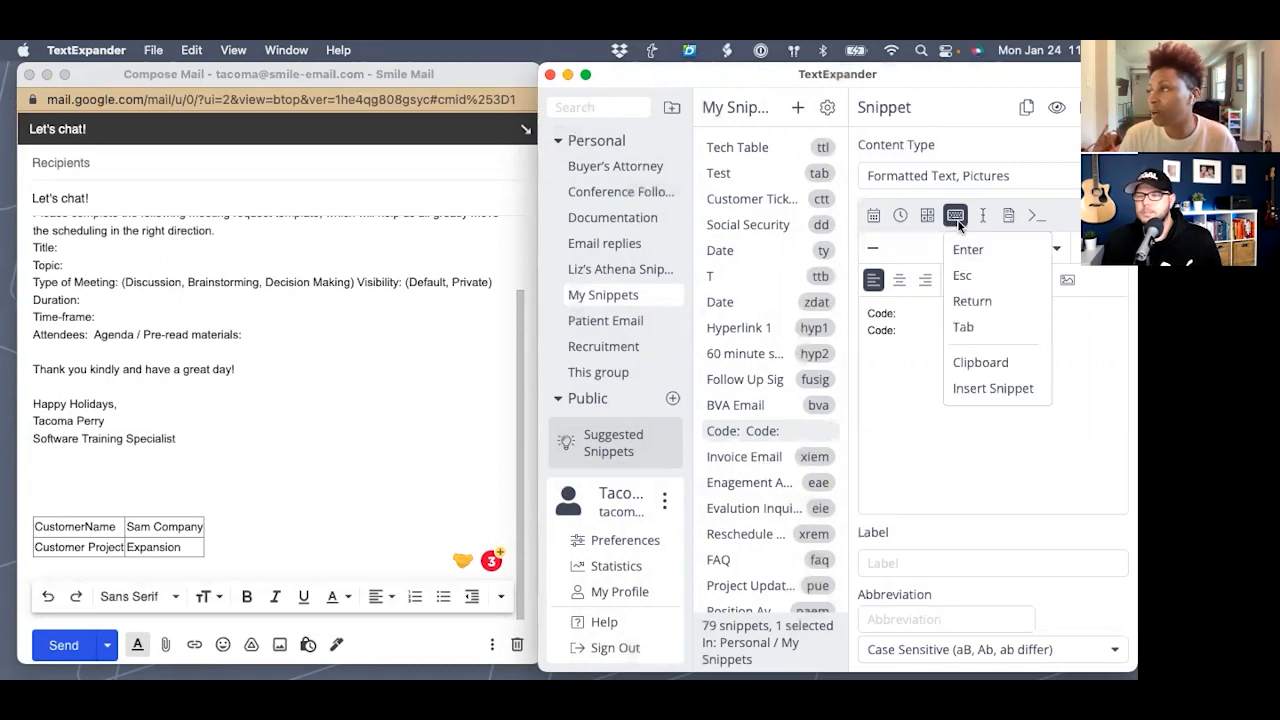
click(984, 361)
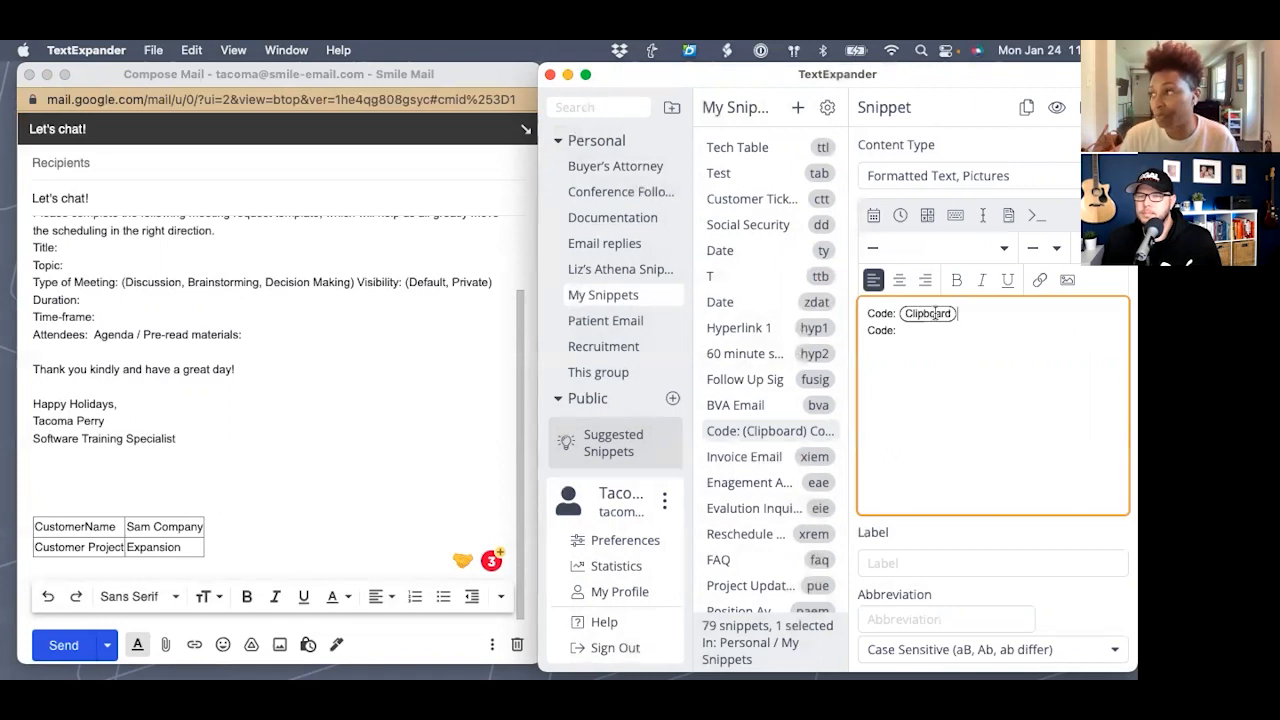
drag(920, 334, 869, 334)
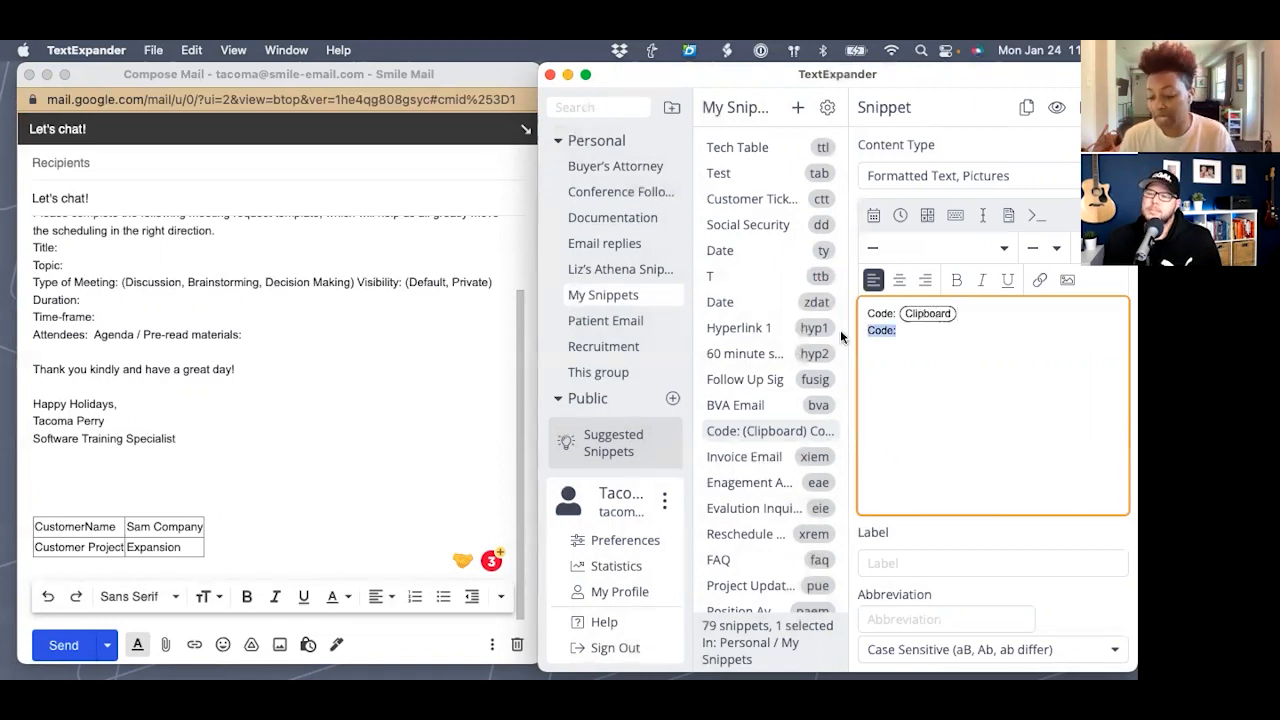
key(BackSpace)
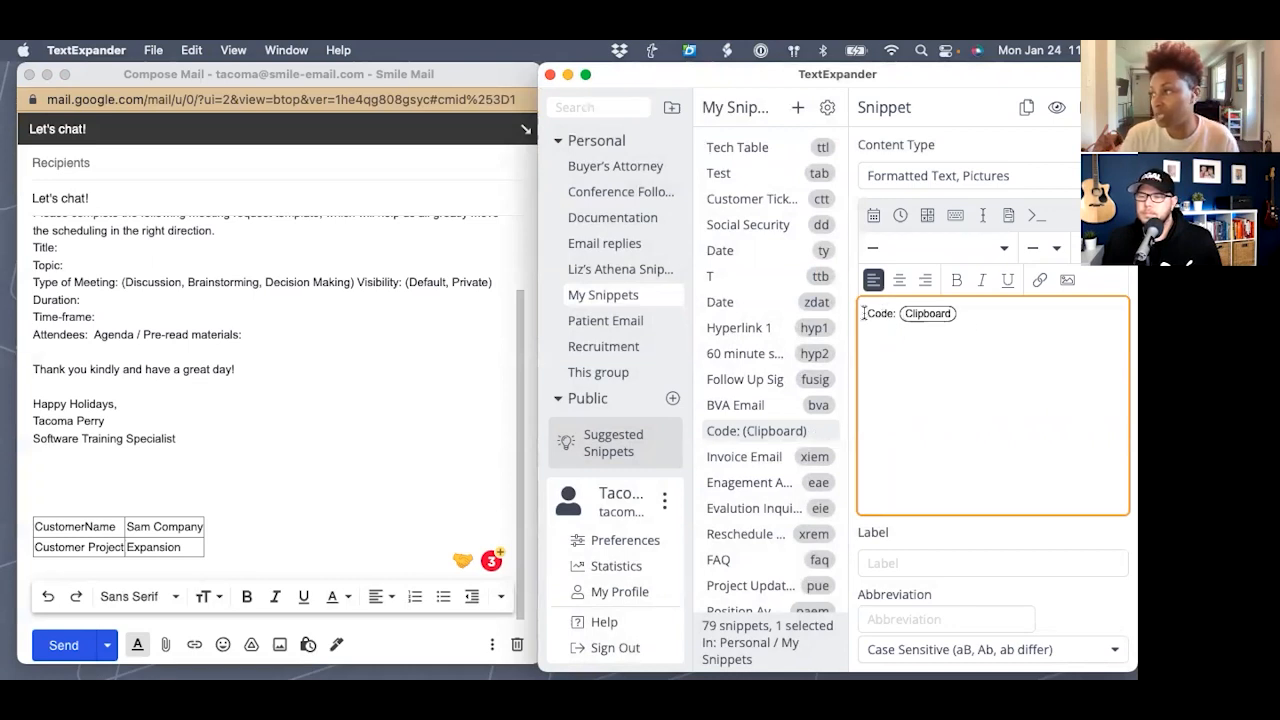
- Label the snippet Clipboard with abbreviation clex, then return to the Gmail draft
click(893, 562)
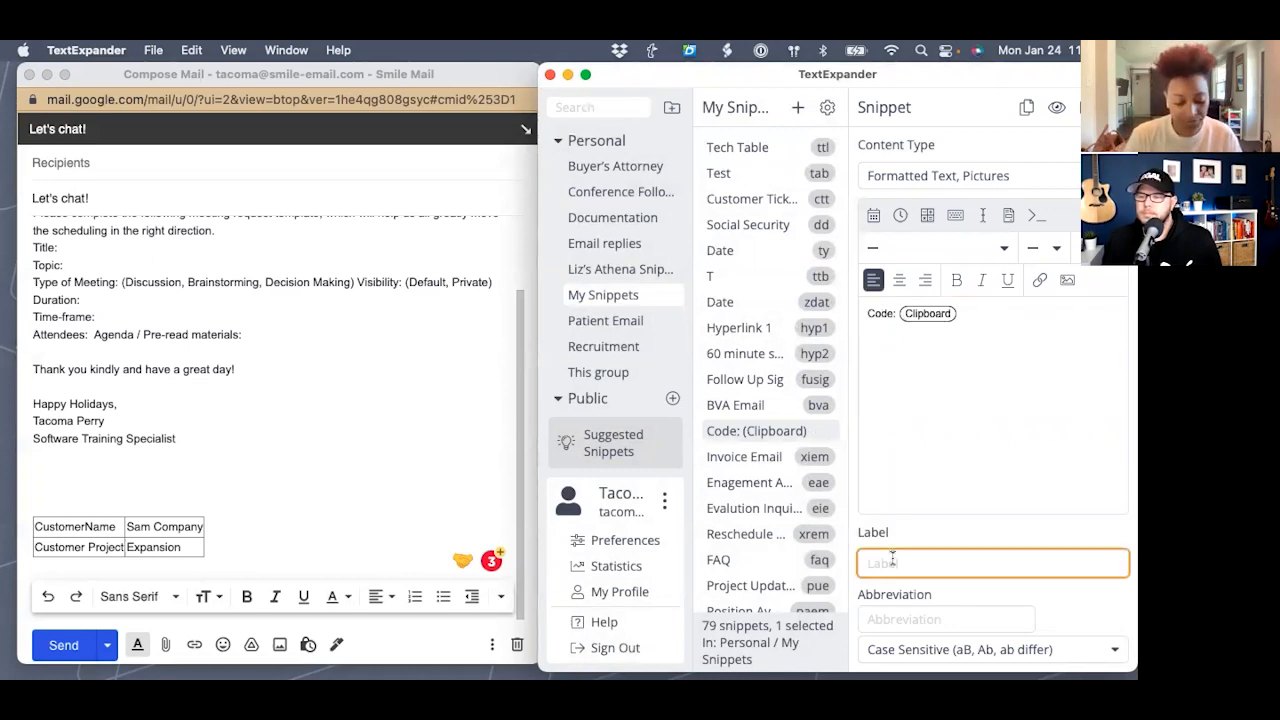
text(Clipboard)
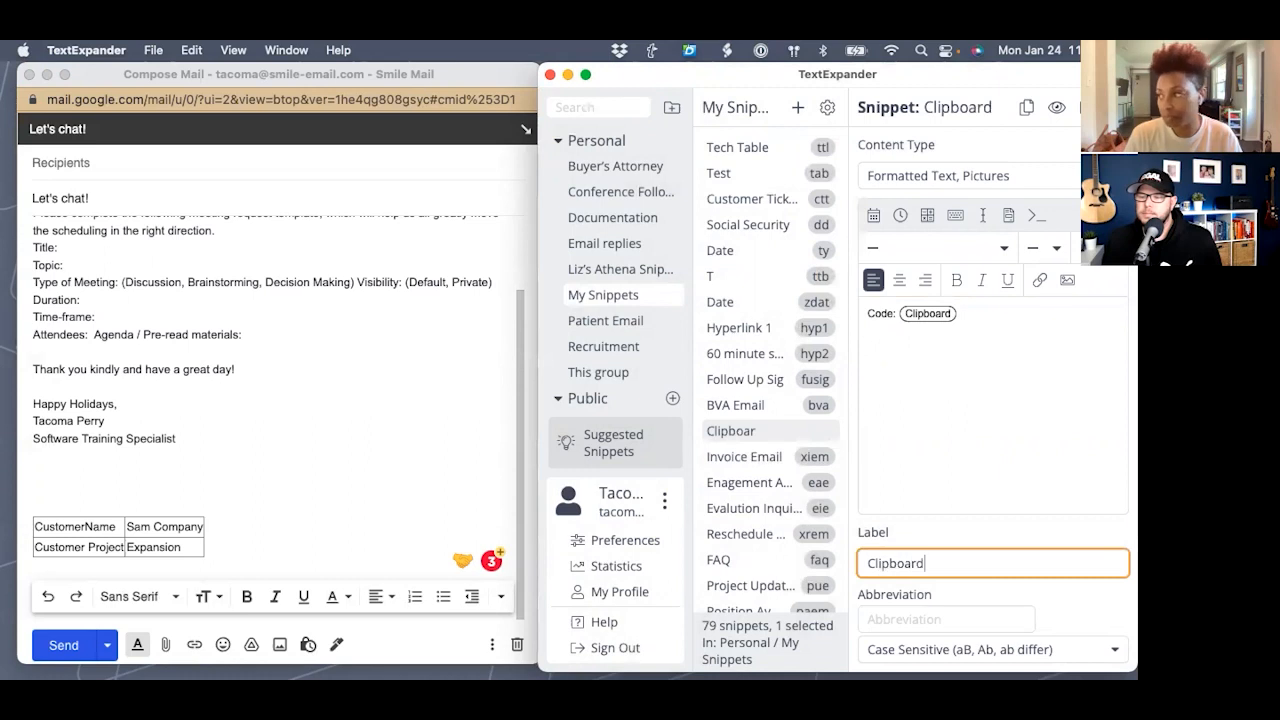
key(Tab)
text(cle)
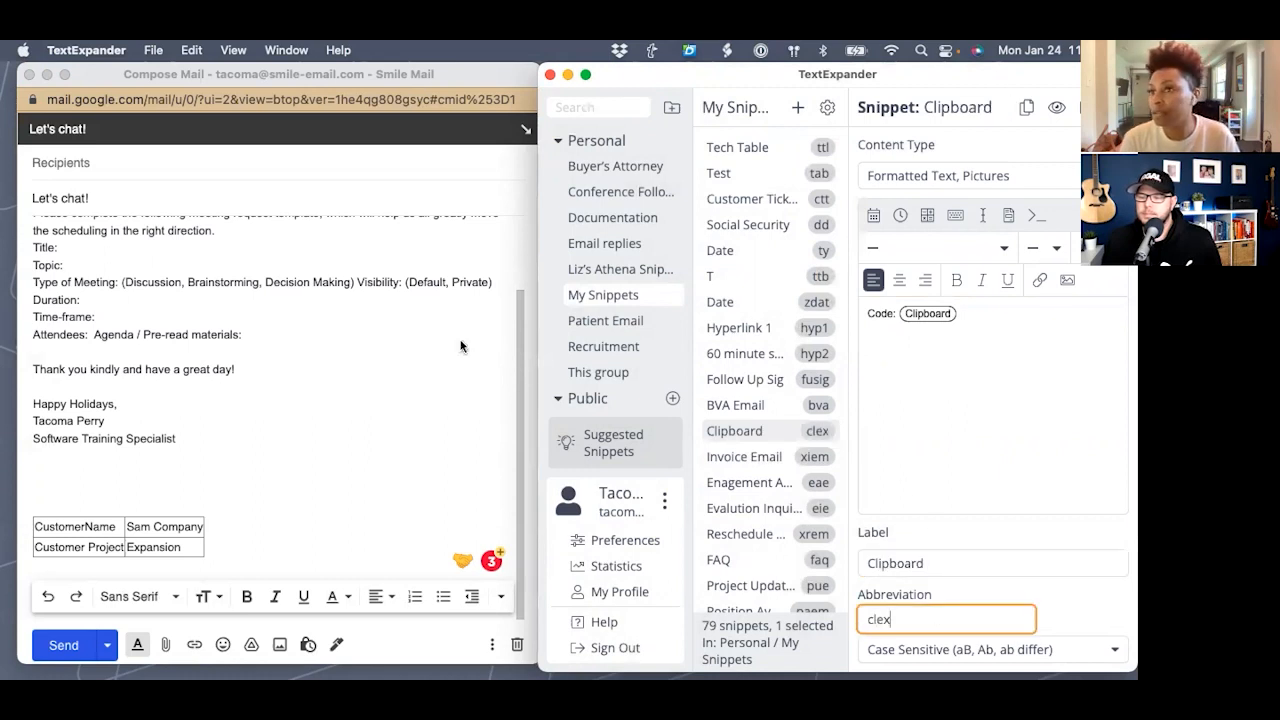
click(324, 316)
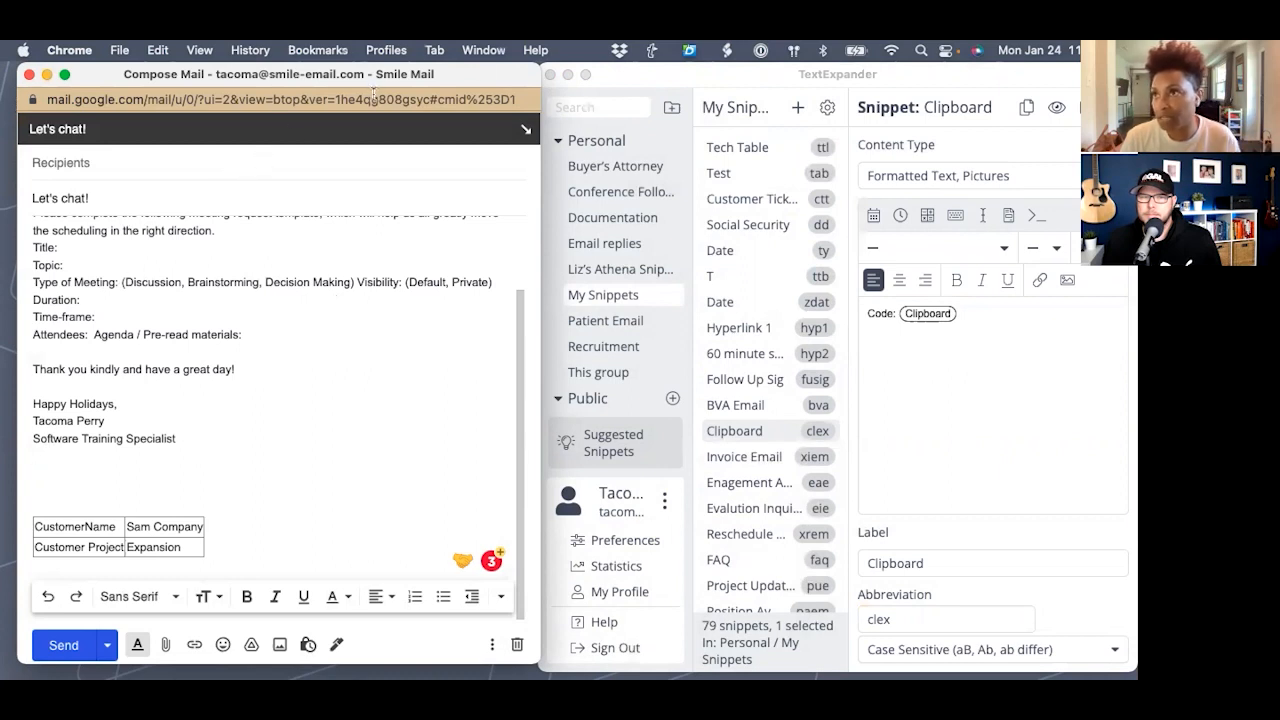
drag(446, 75, 440, 74)
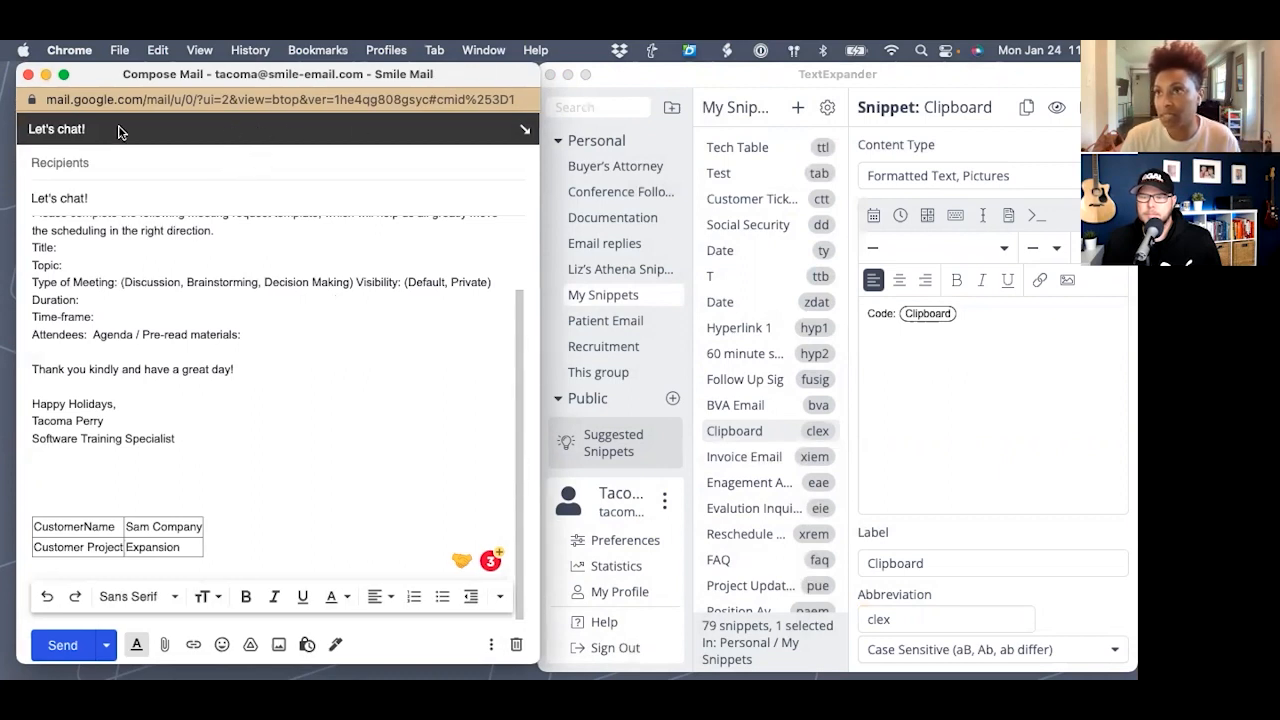
- Copy the draft's subject 'Let's chat!' to the clipboard
drag(94, 201, 30, 202)
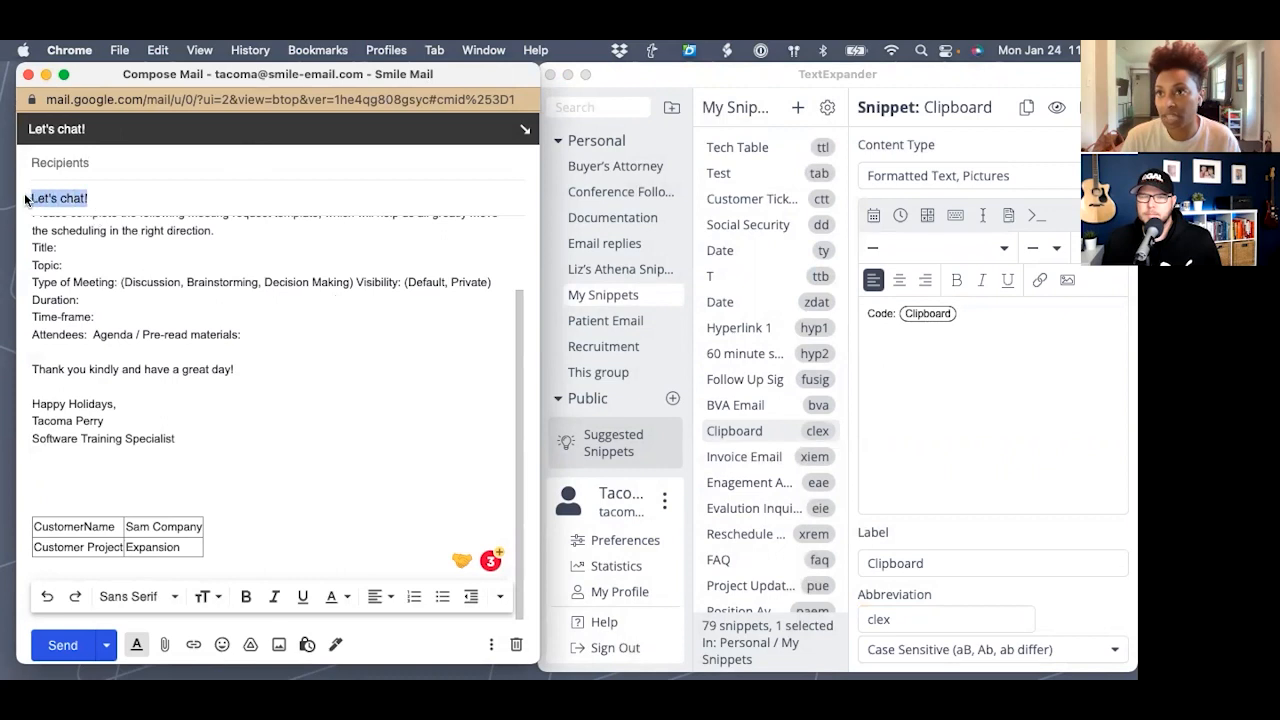
right_click(45, 205)
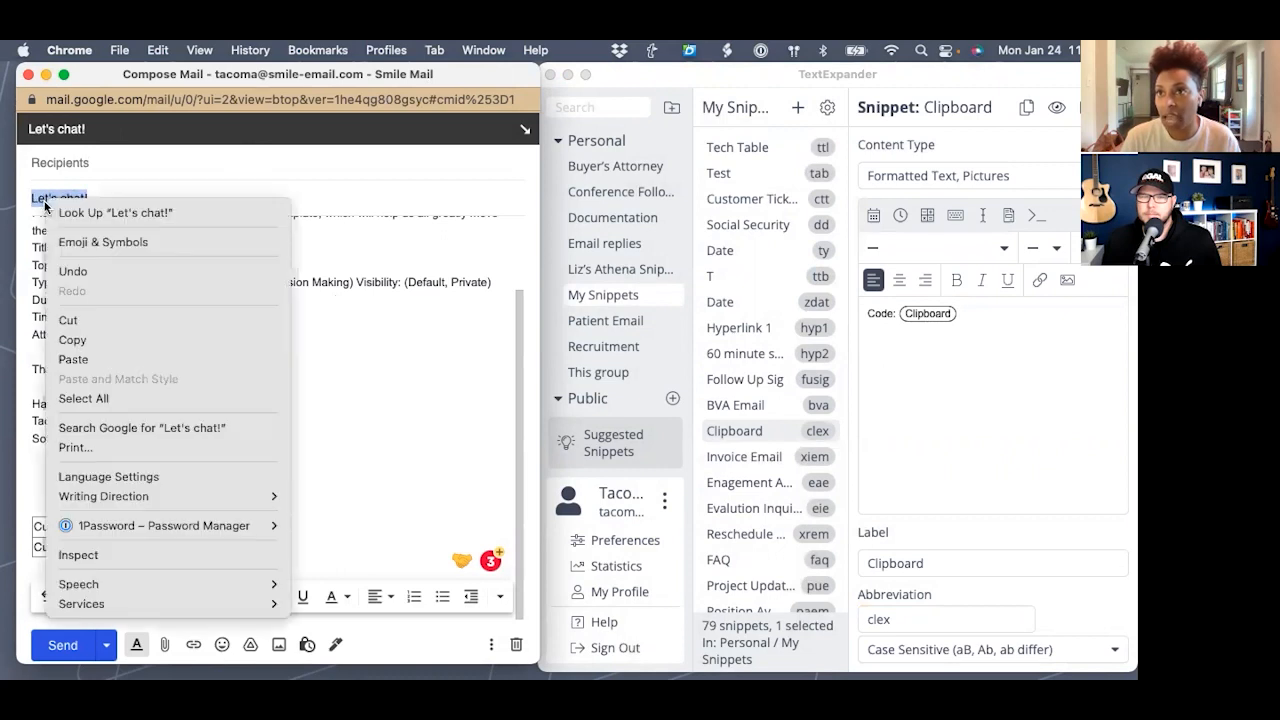
click(118, 339)
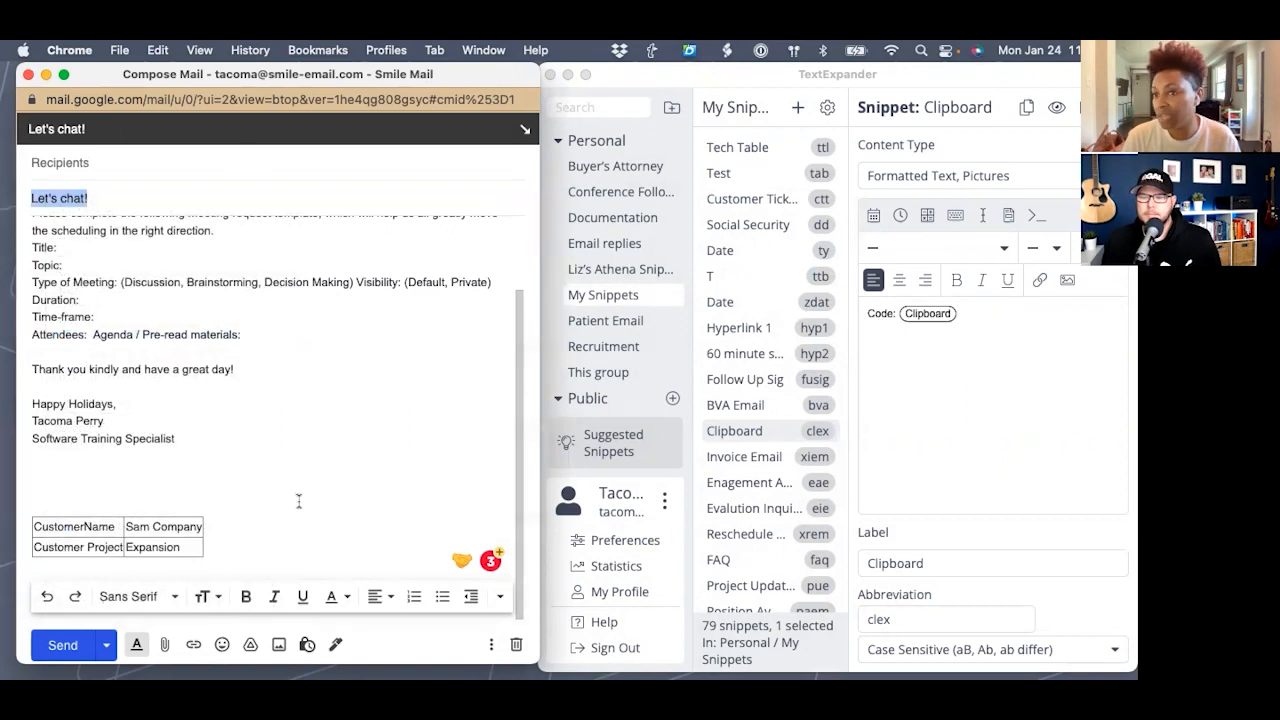
- Expand clex below the signature to add 'Code: Let's chat!' from the clipboard
click(35, 472)
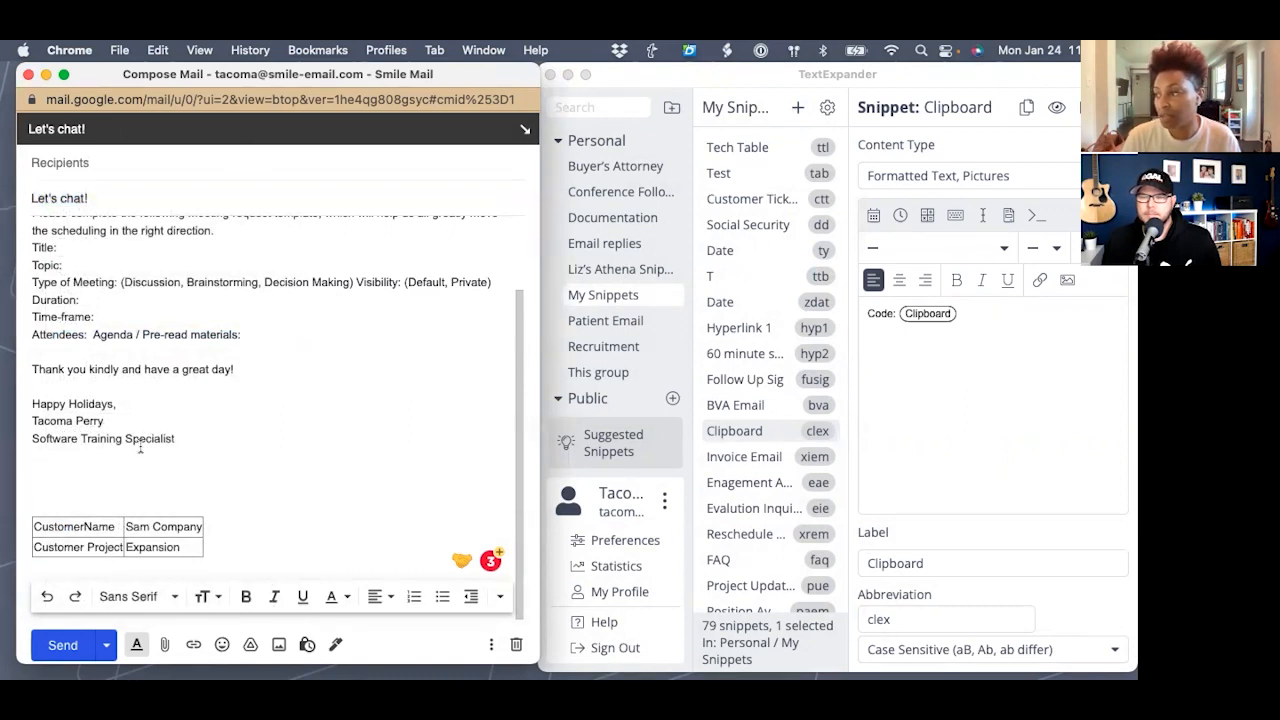
text(cle)
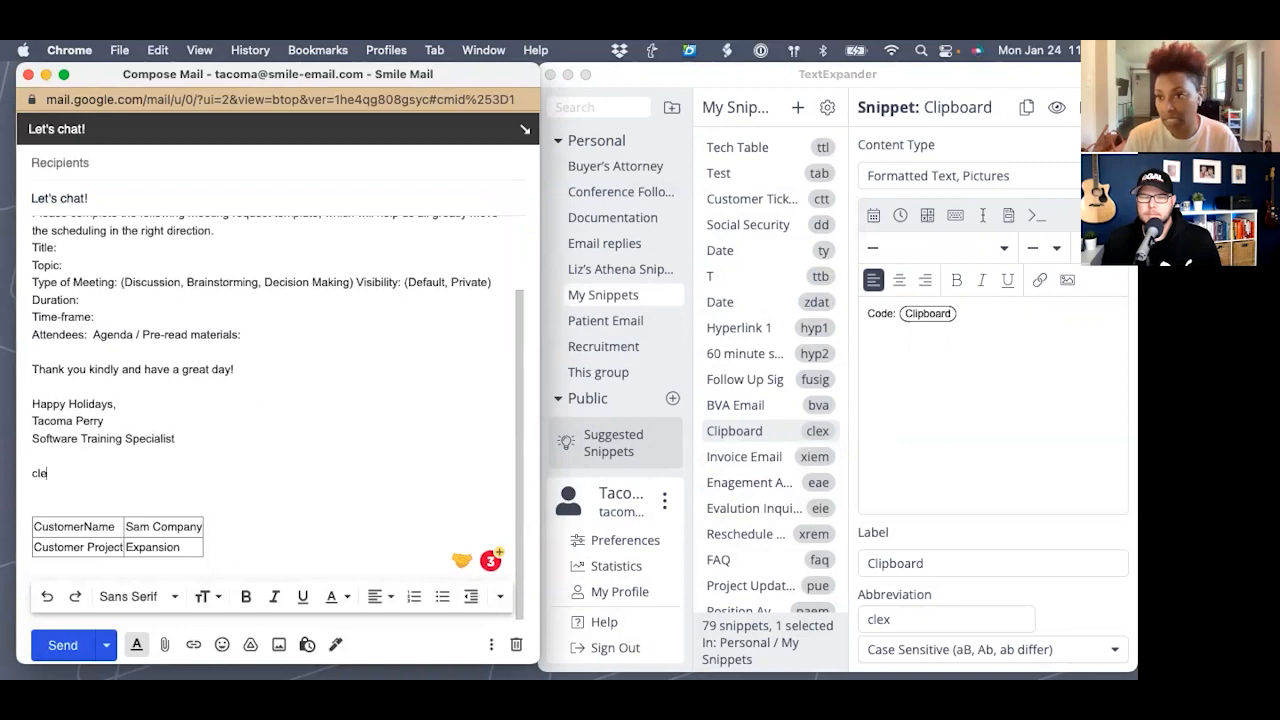
text(x)
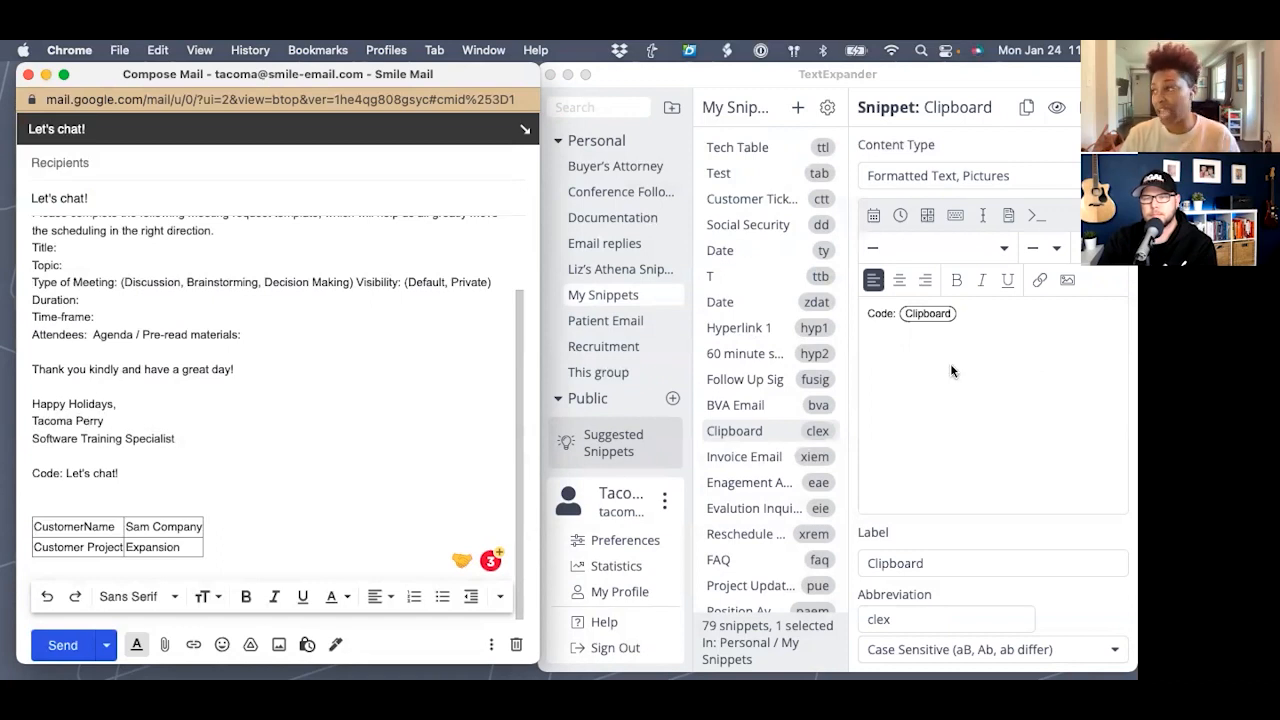
scroll(330, 370, up, 3)
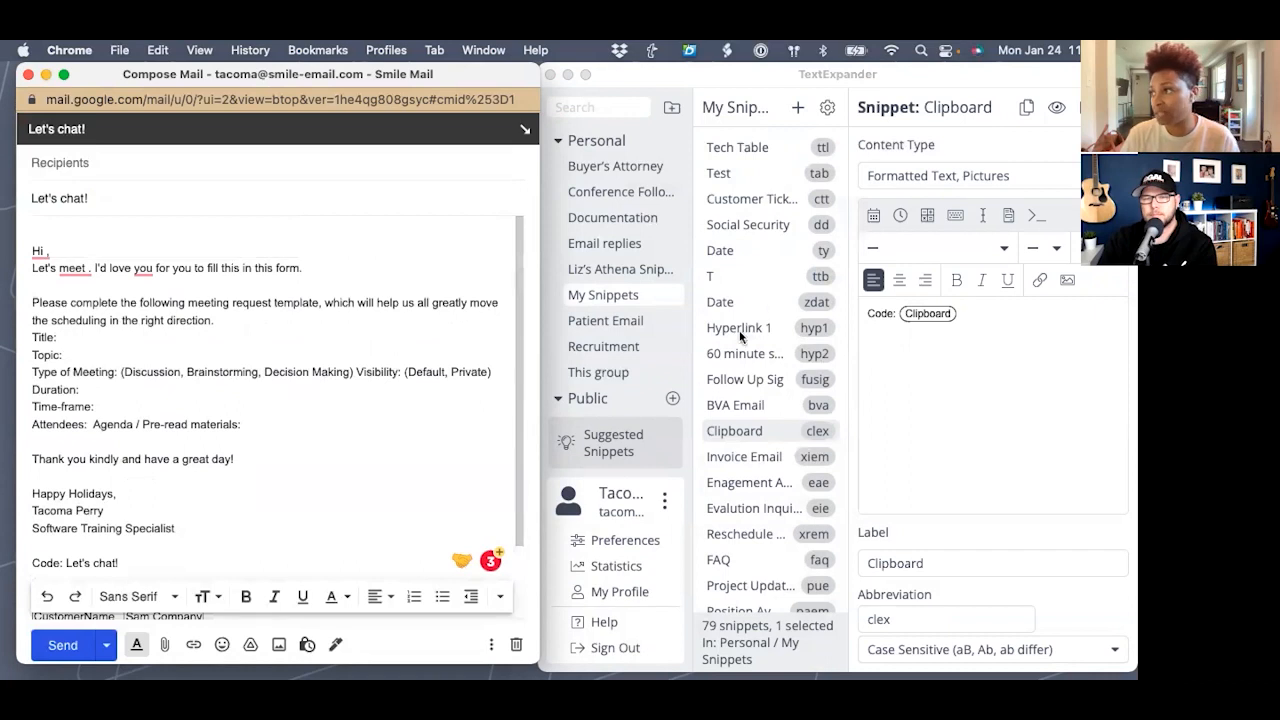
scroll(744, 479, down, 3)
scroll(744, 479, down, 1)
- Append a single-line fill-in field named Client Name to the Project Update Email snippet
click(727, 416)
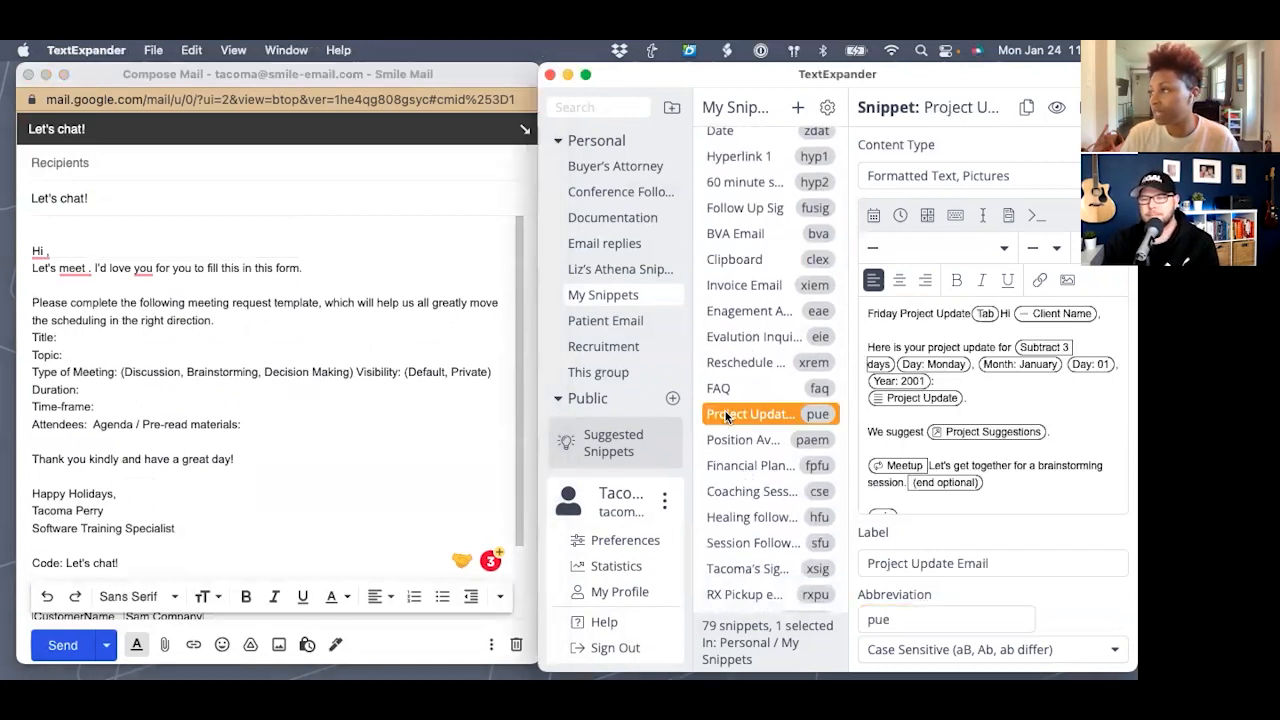
scroll(981, 439, down, 1)
scroll(981, 439, up, 2)
click(930, 481)
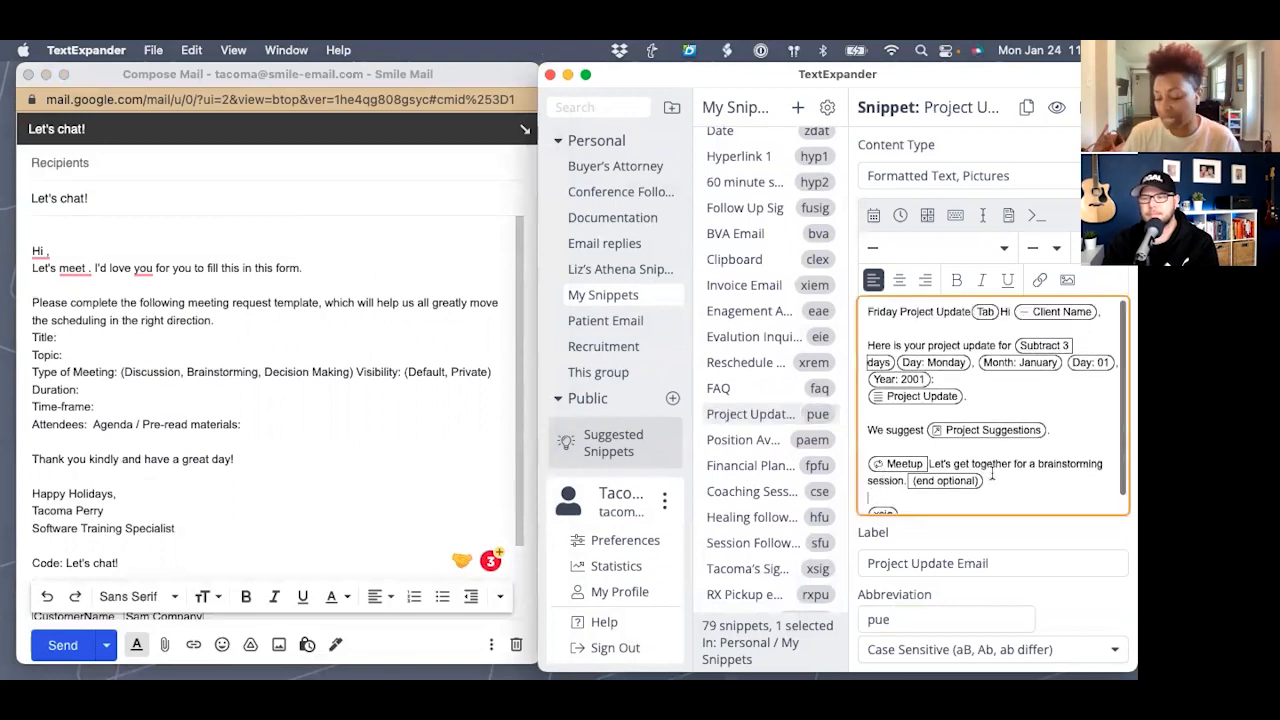
key(Return)
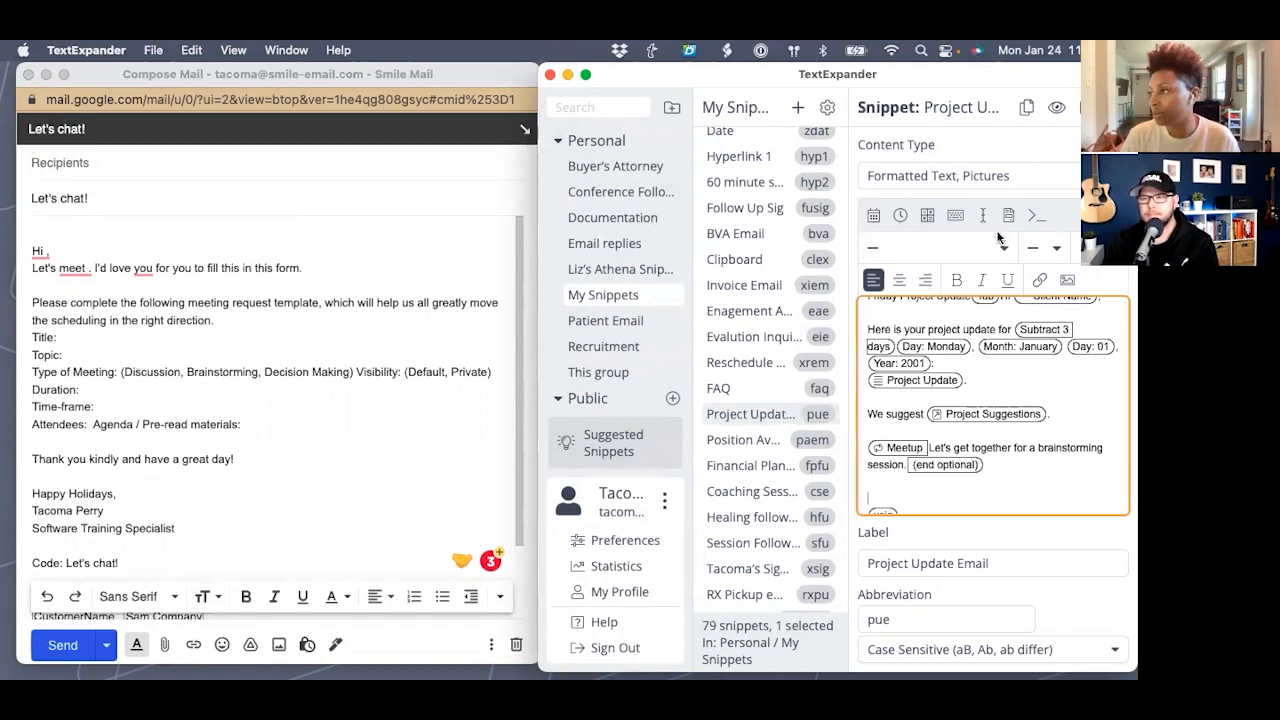
click(1011, 220)
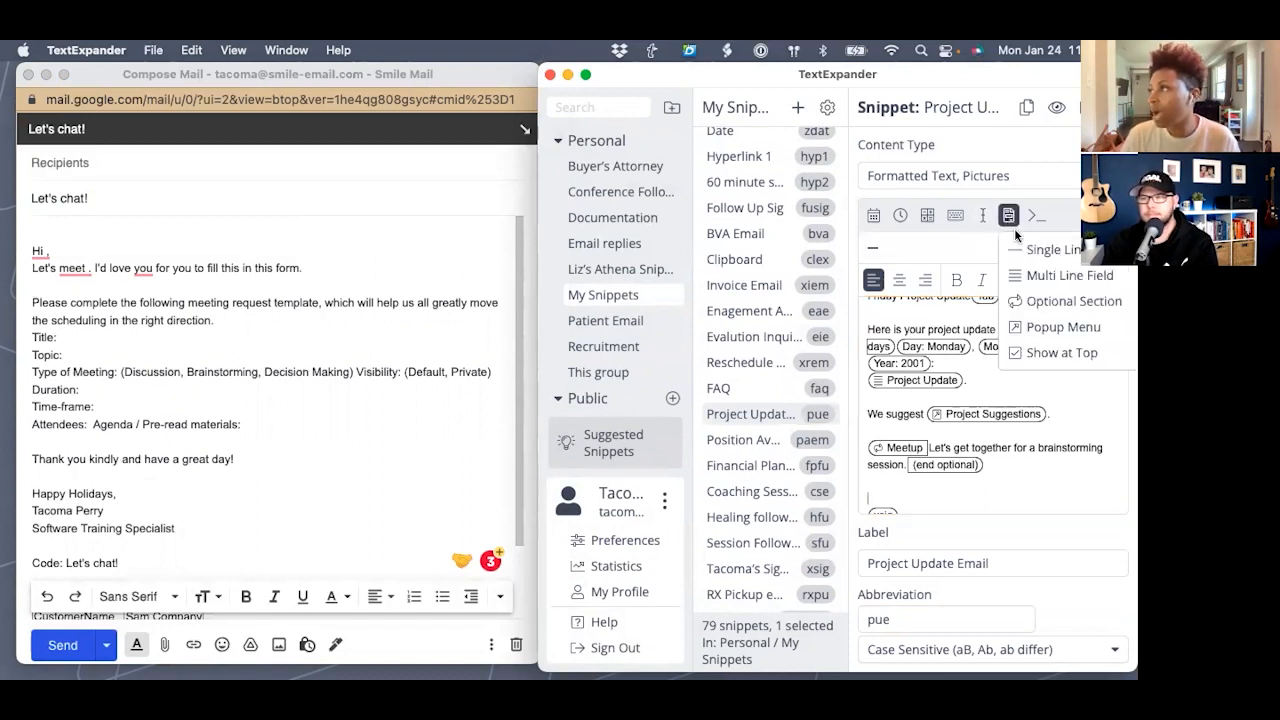
click(1025, 250)
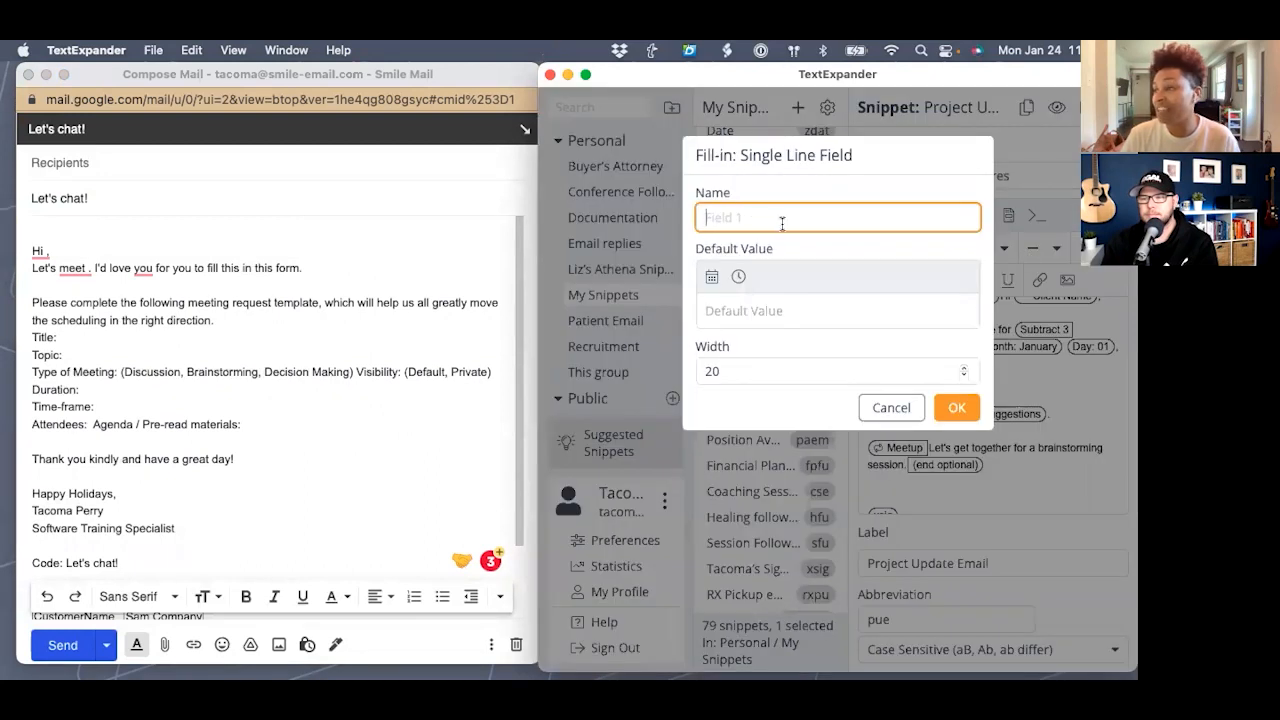
text(Clien)
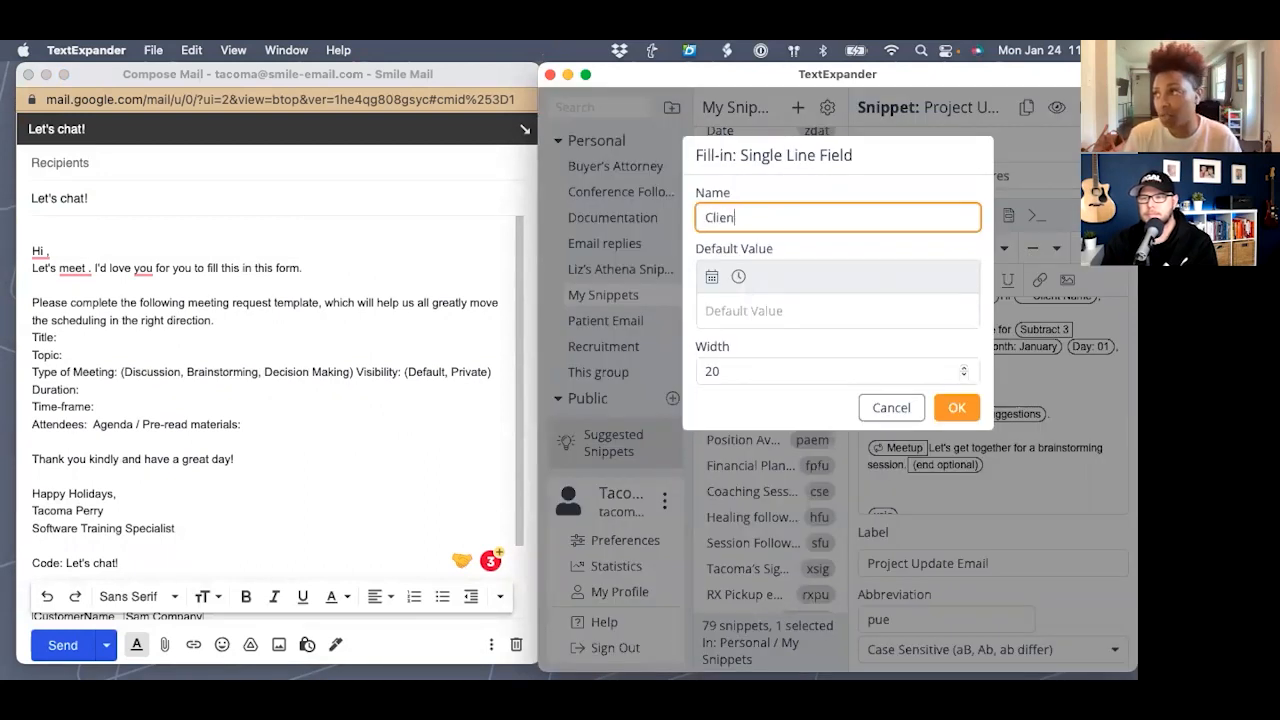
text(t Name)
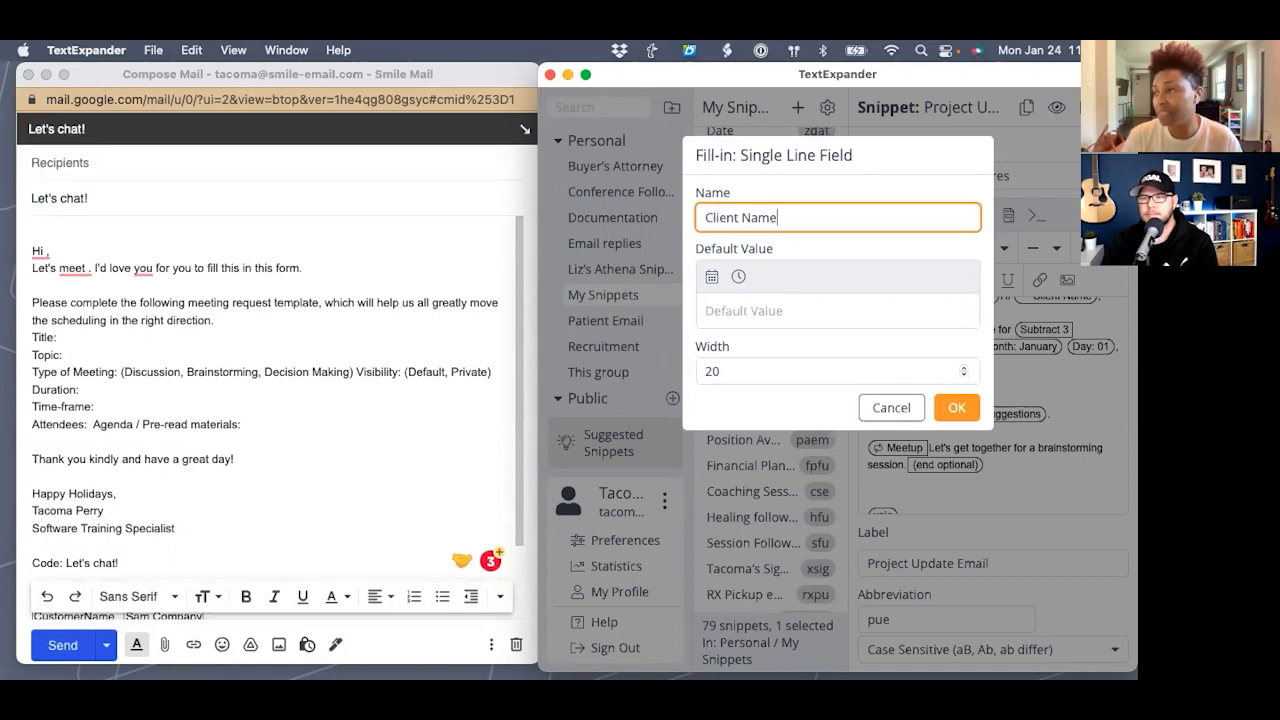
click(951, 406)
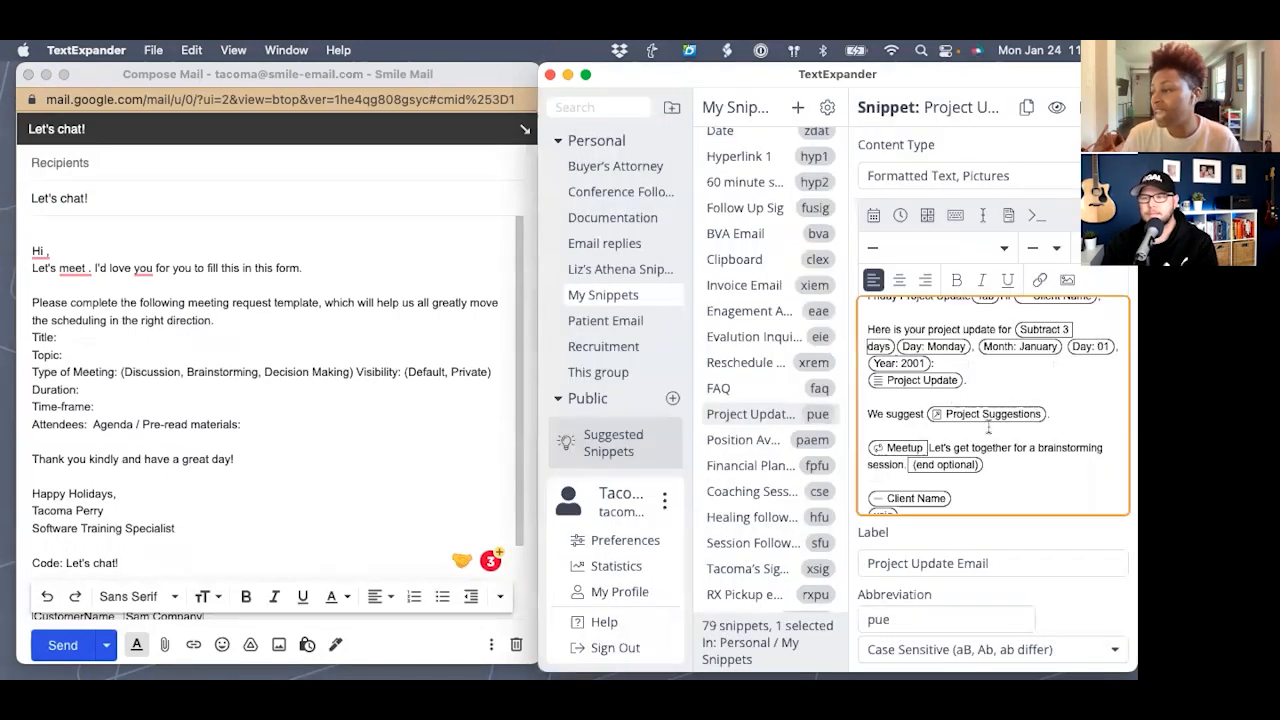
- Select everything in the Gmail draft and delete it
scroll(300, 490, down, 3)
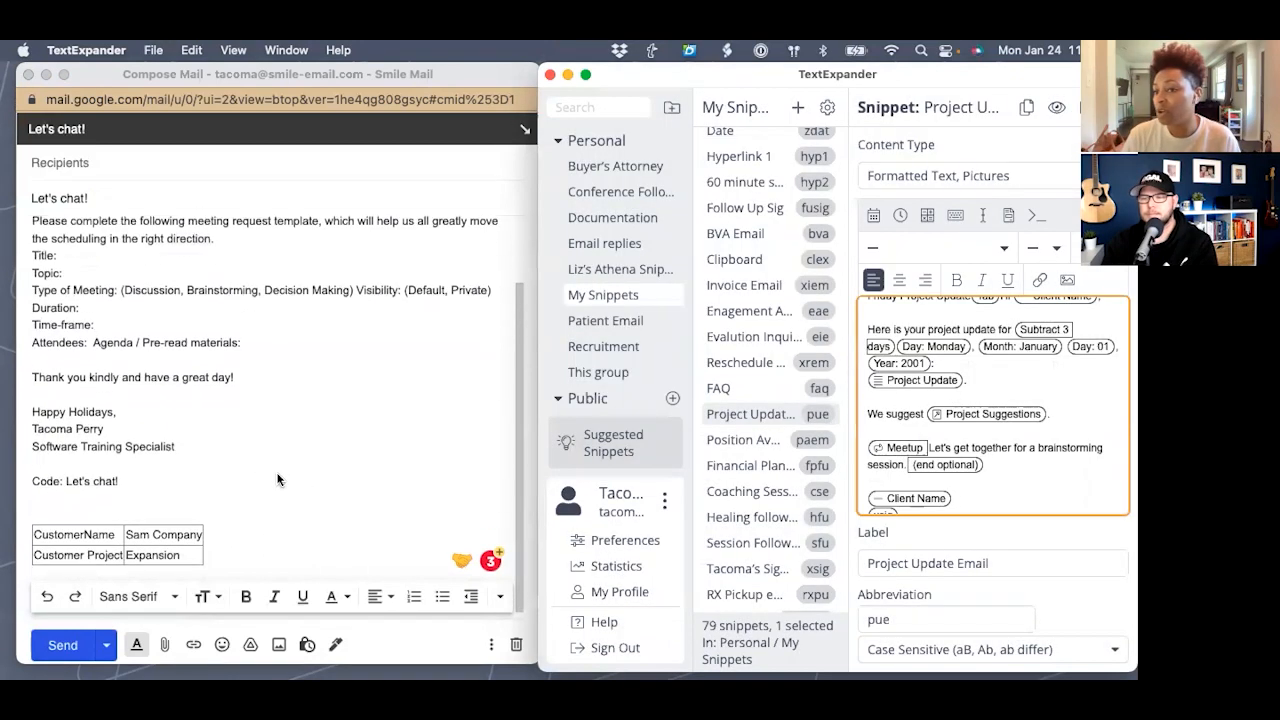
drag(225, 564, 30, 198)
key(BackSpace)
key(BackSpace)
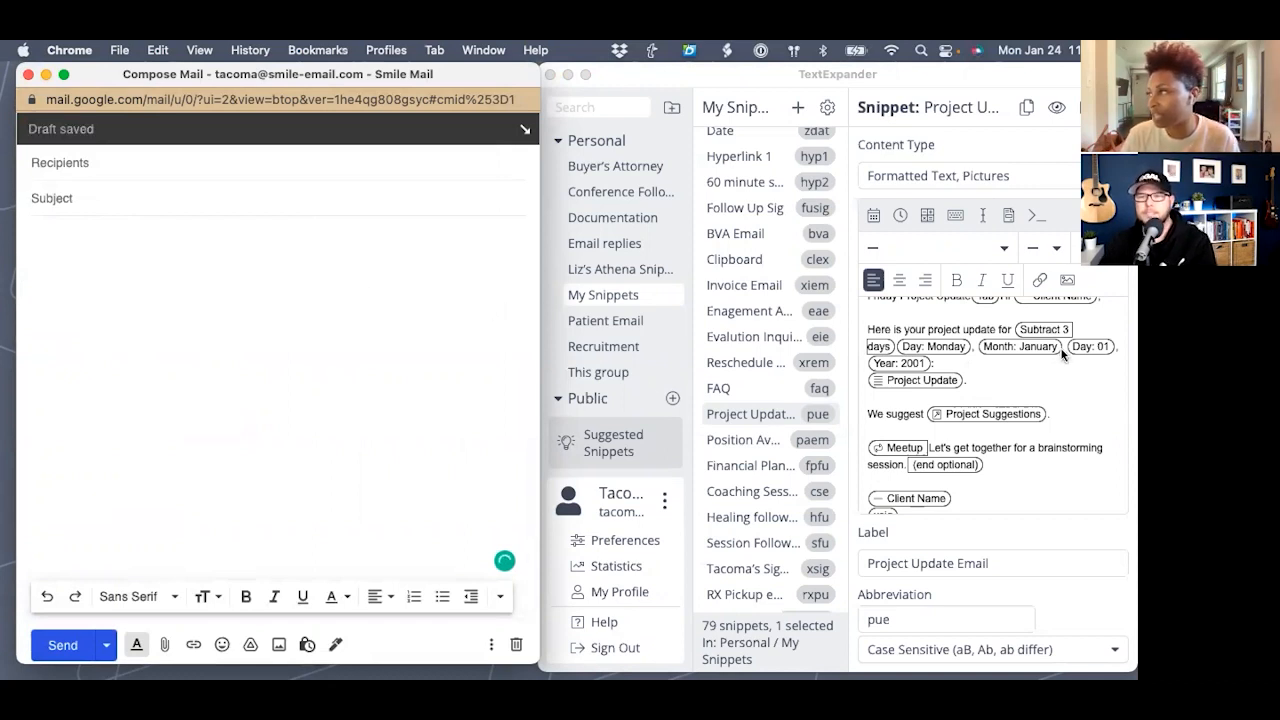
- Expand pue in the draft, entering the client's name in the Client Name fill-in and confirming
scroll(1066, 352, up, 1)
text(pue)
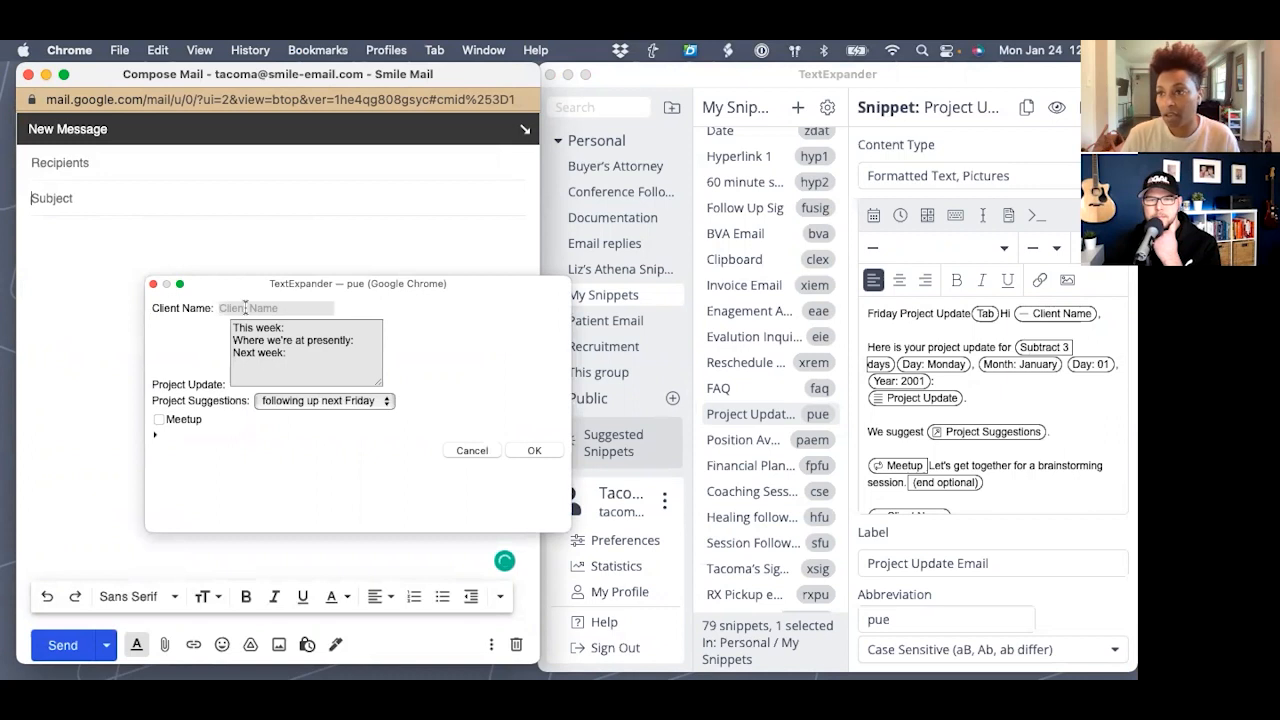
click(155, 434)
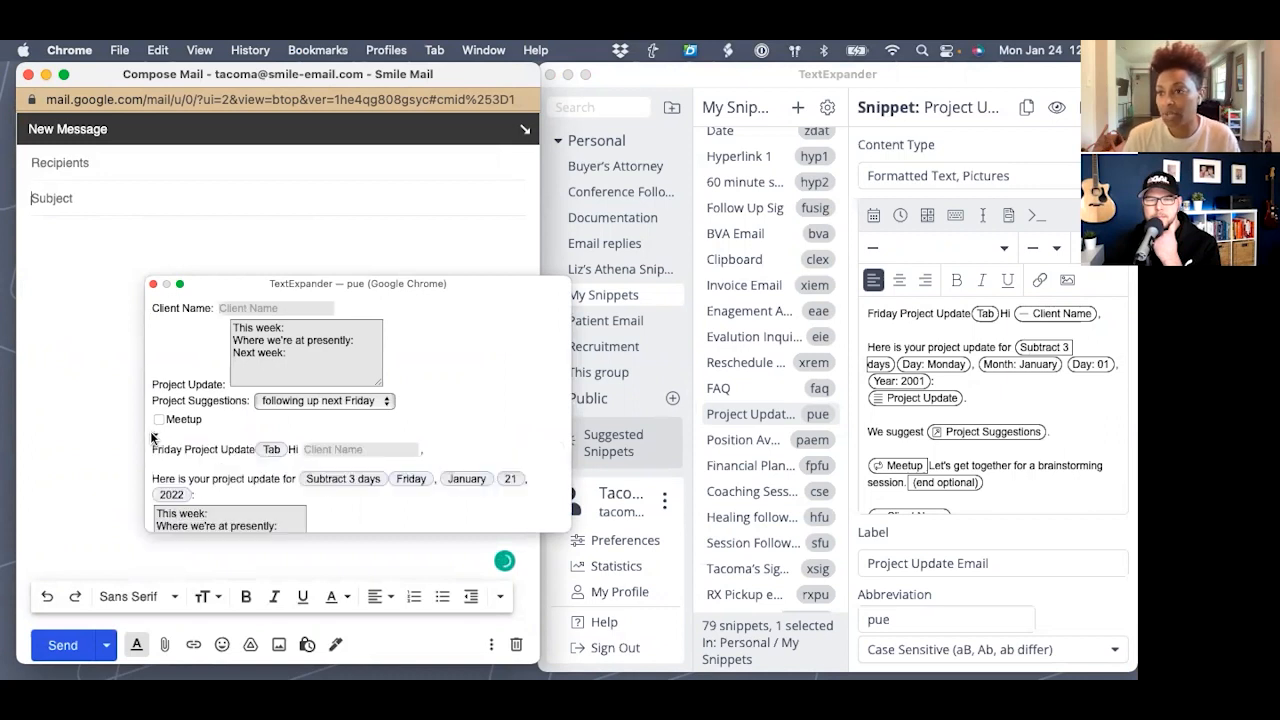
scroll(189, 432, down, 3)
scroll(189, 432, down, 3)
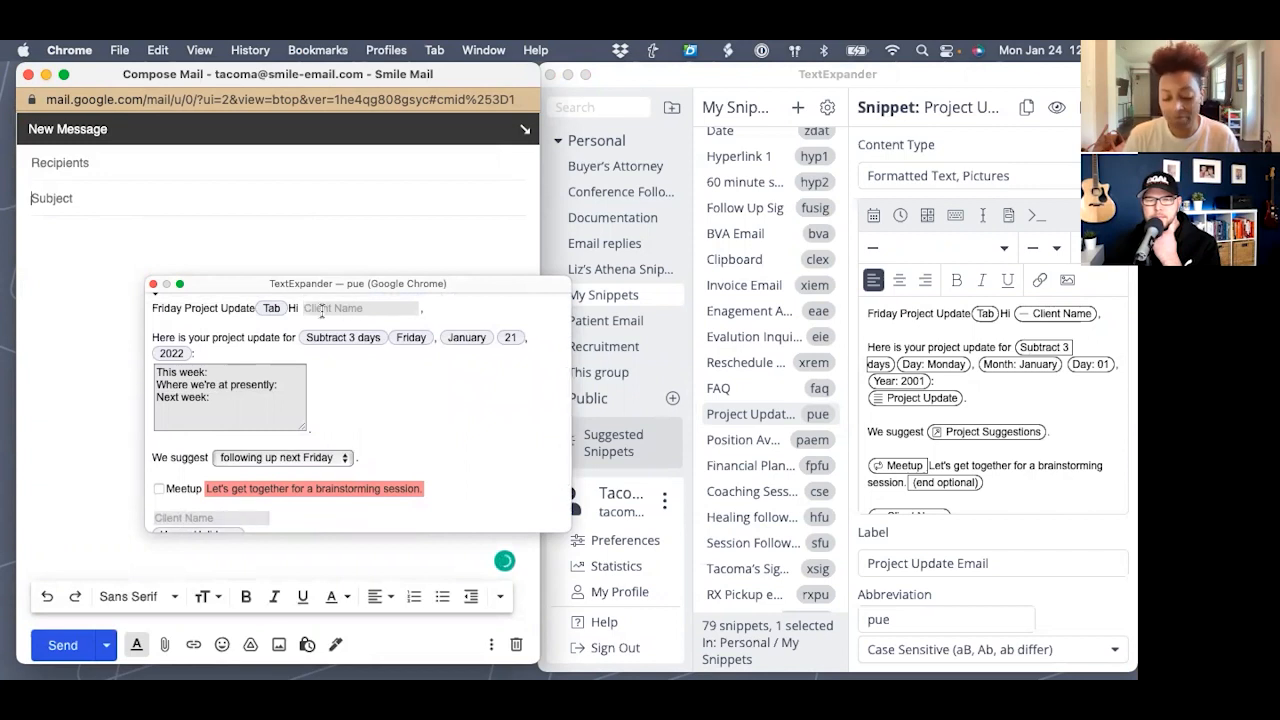
text(Sam)
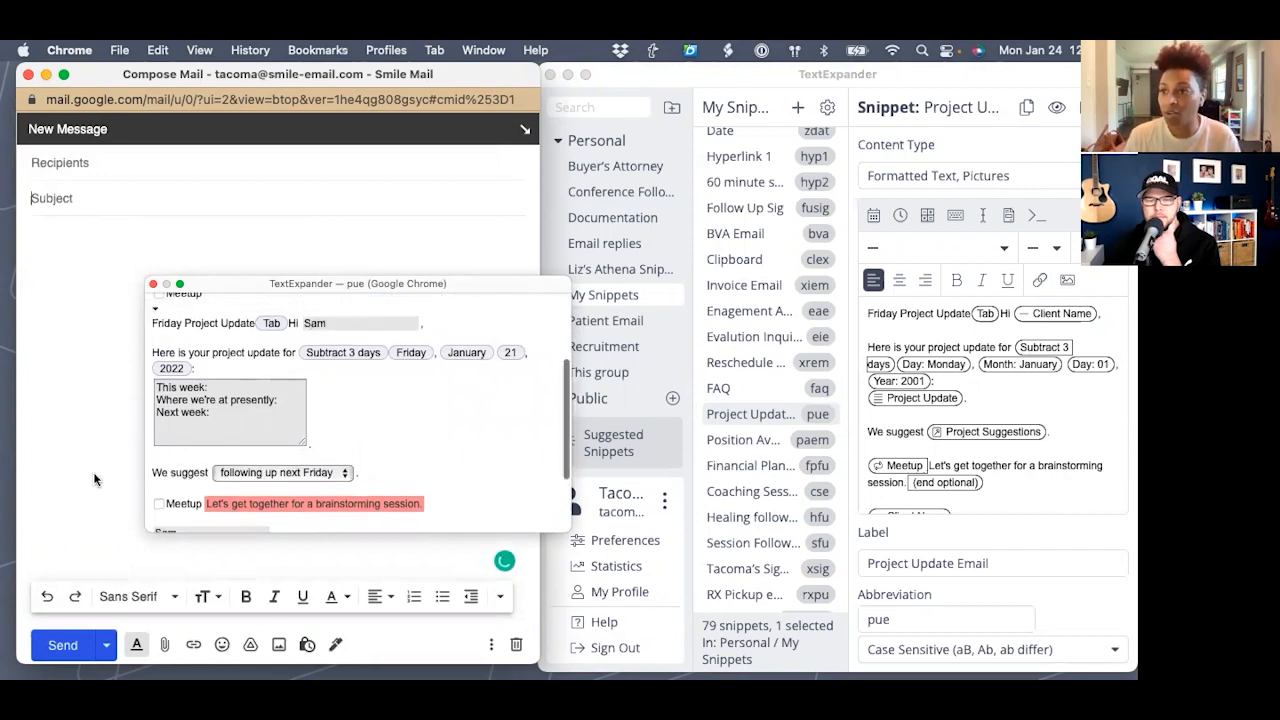
scroll(184, 511, down, 2)
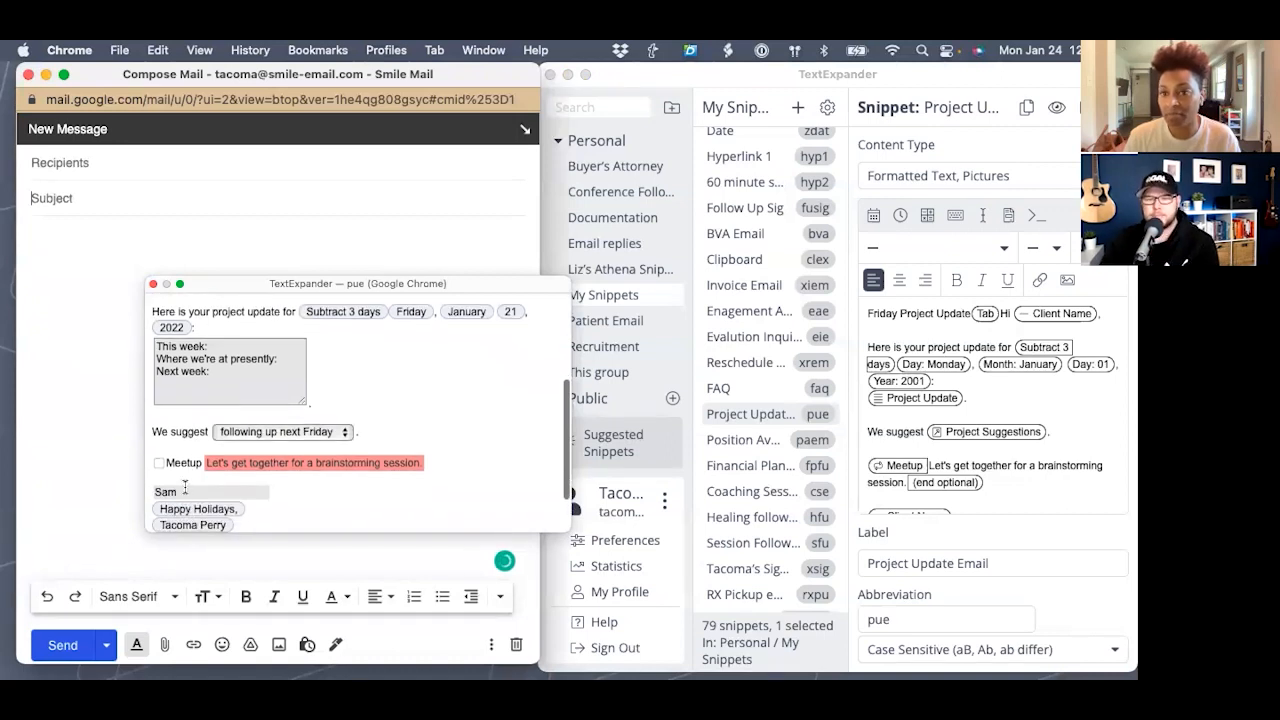
scroll(184, 488, down, 3)
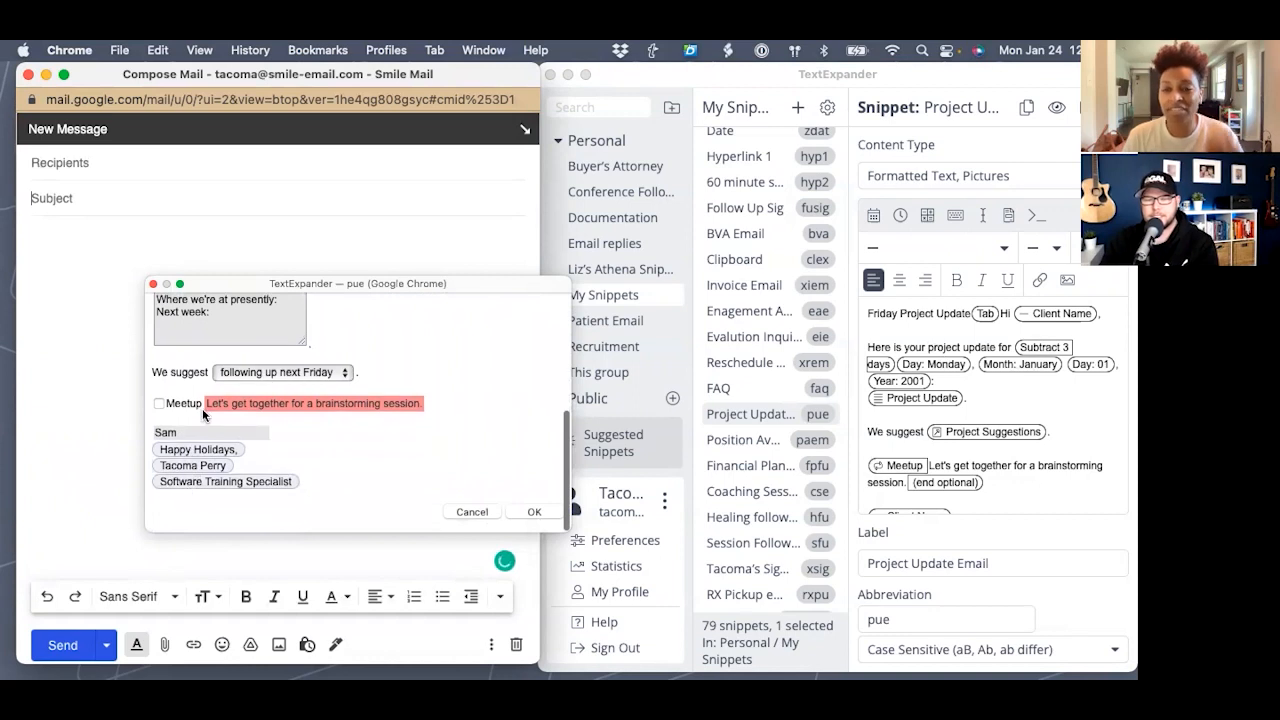
click(532, 512)
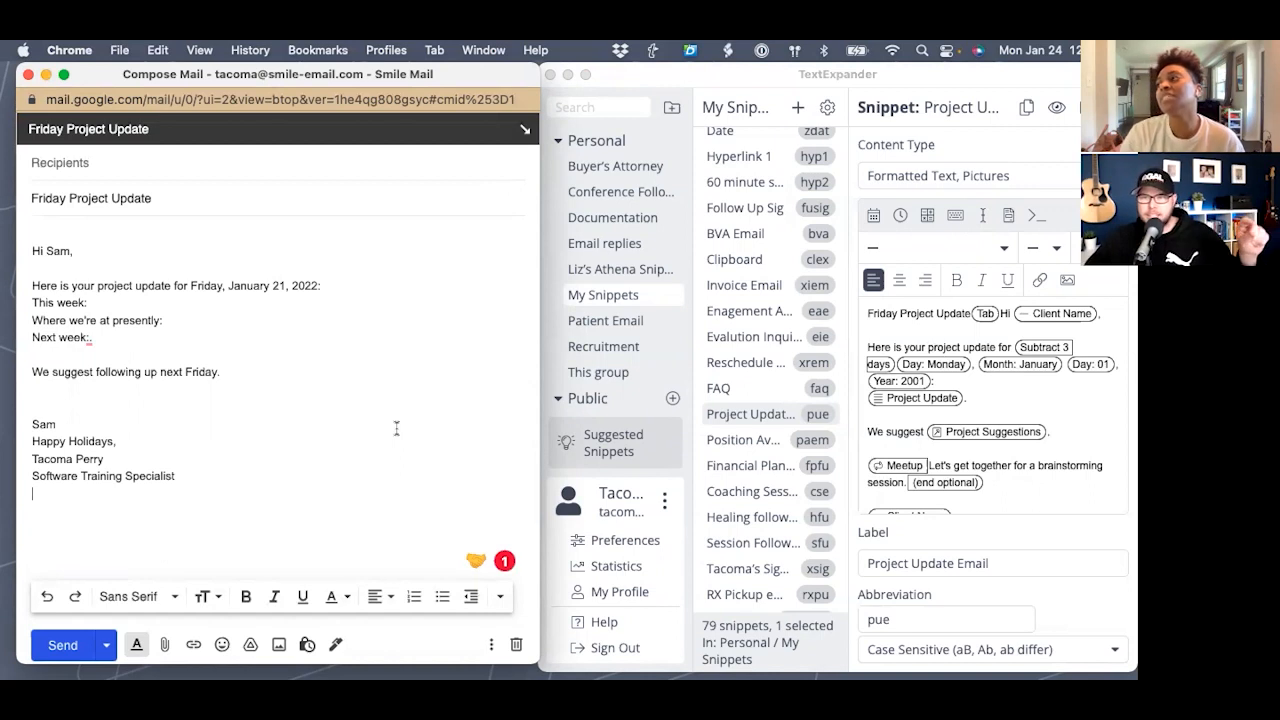
- Review the >_ and cursor-positioning toolbar options, then add a new empty snippet to My Snippets
click(1039, 211)
click(1032, 215)
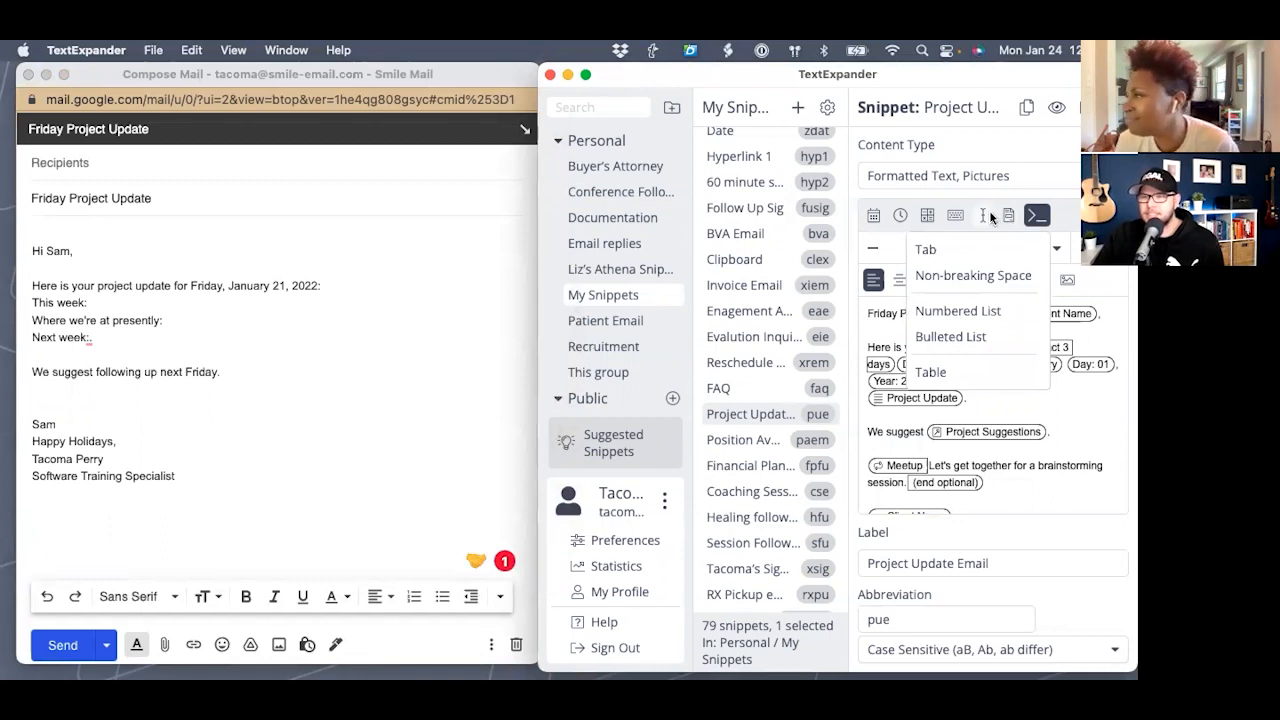
click(986, 215)
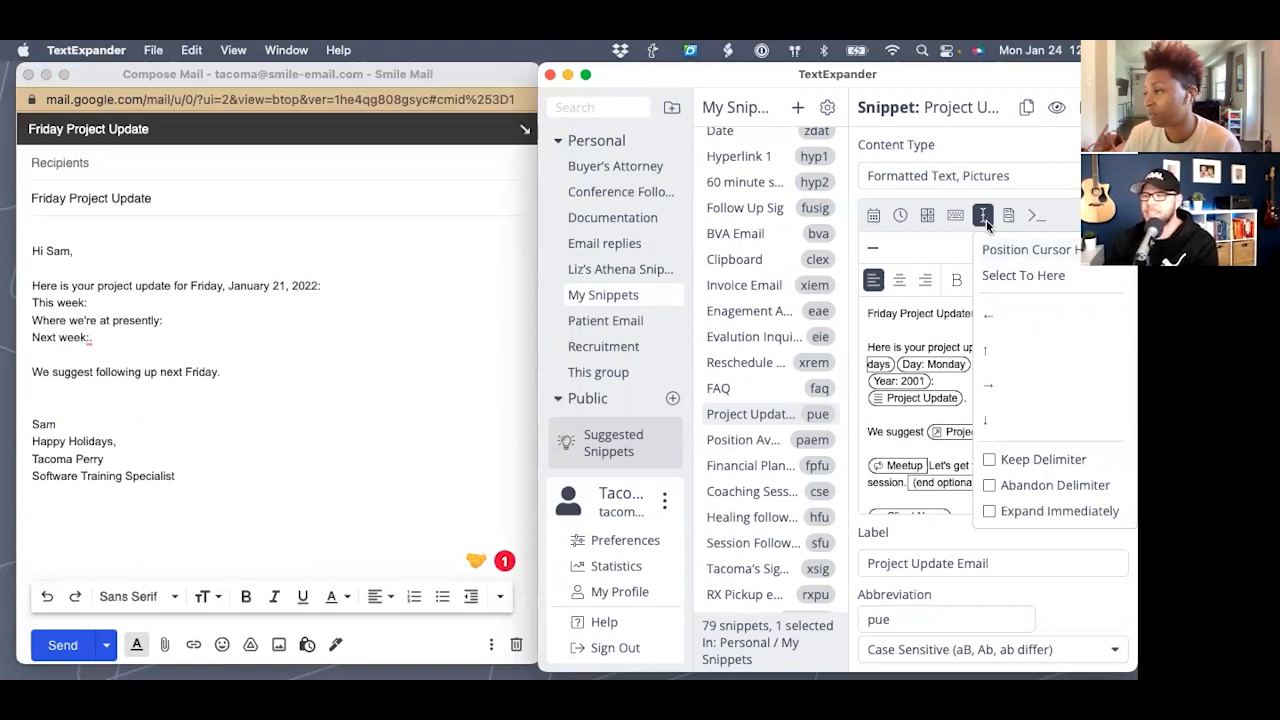
click(993, 248)
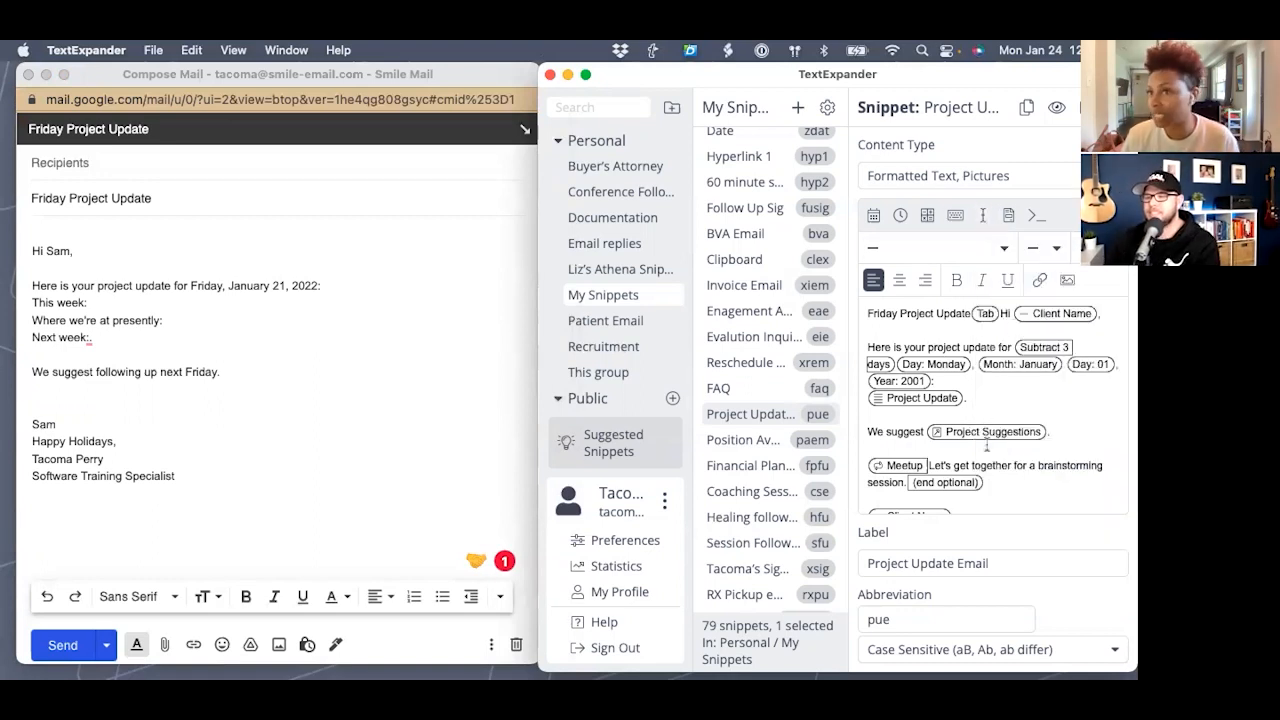
scroll(987, 446, down, 2)
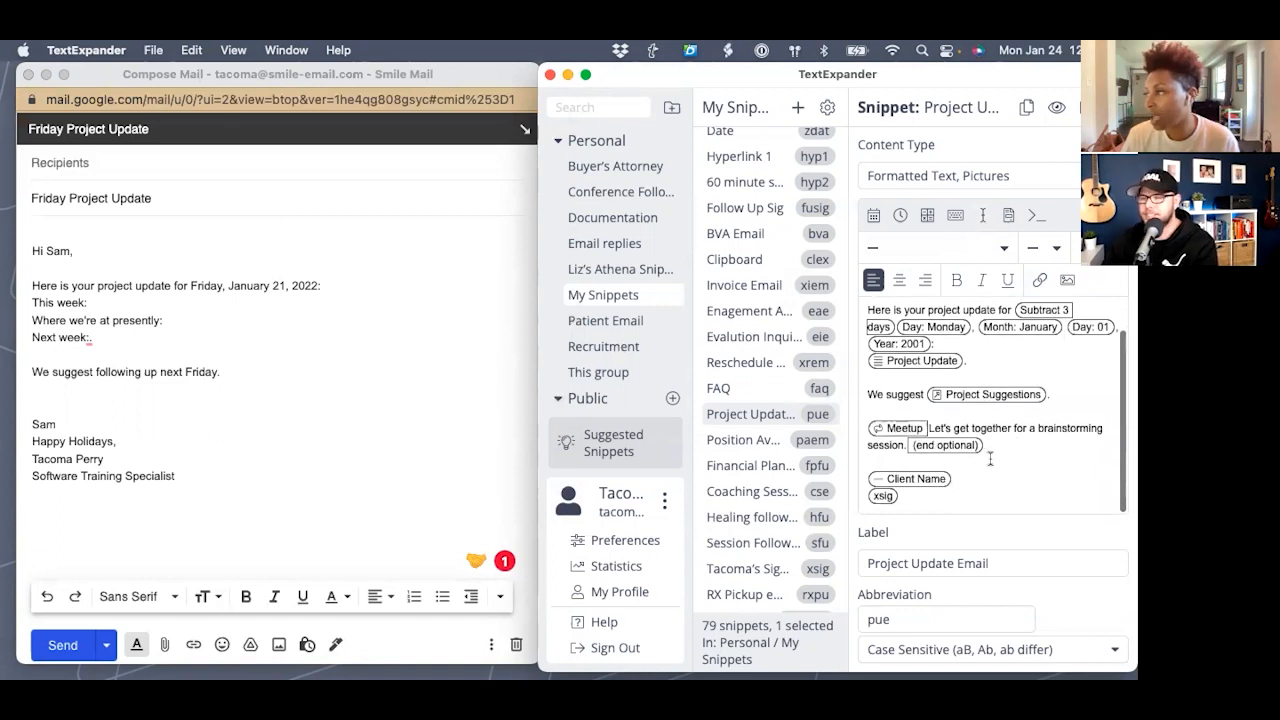
scroll(990, 458, up, 2)
click(796, 108)
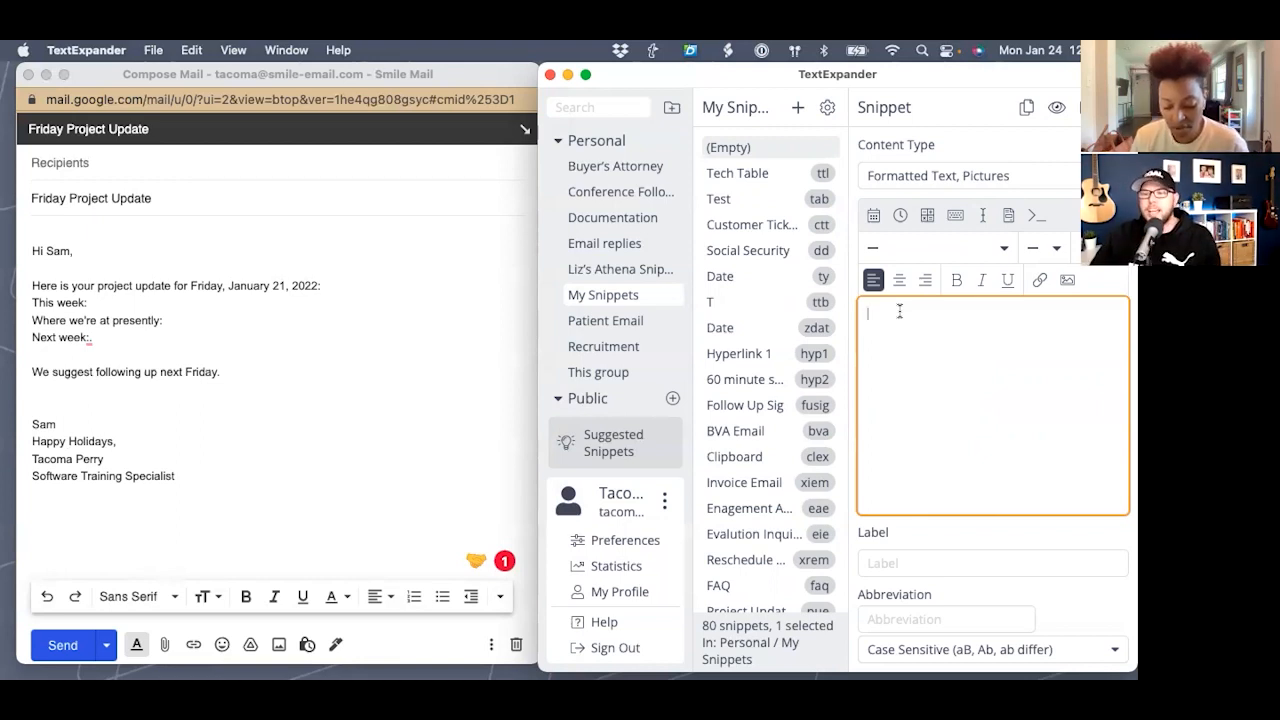
- Make the snippet content '[comment here]' with a Position Cursor Here marker after '['
text([)
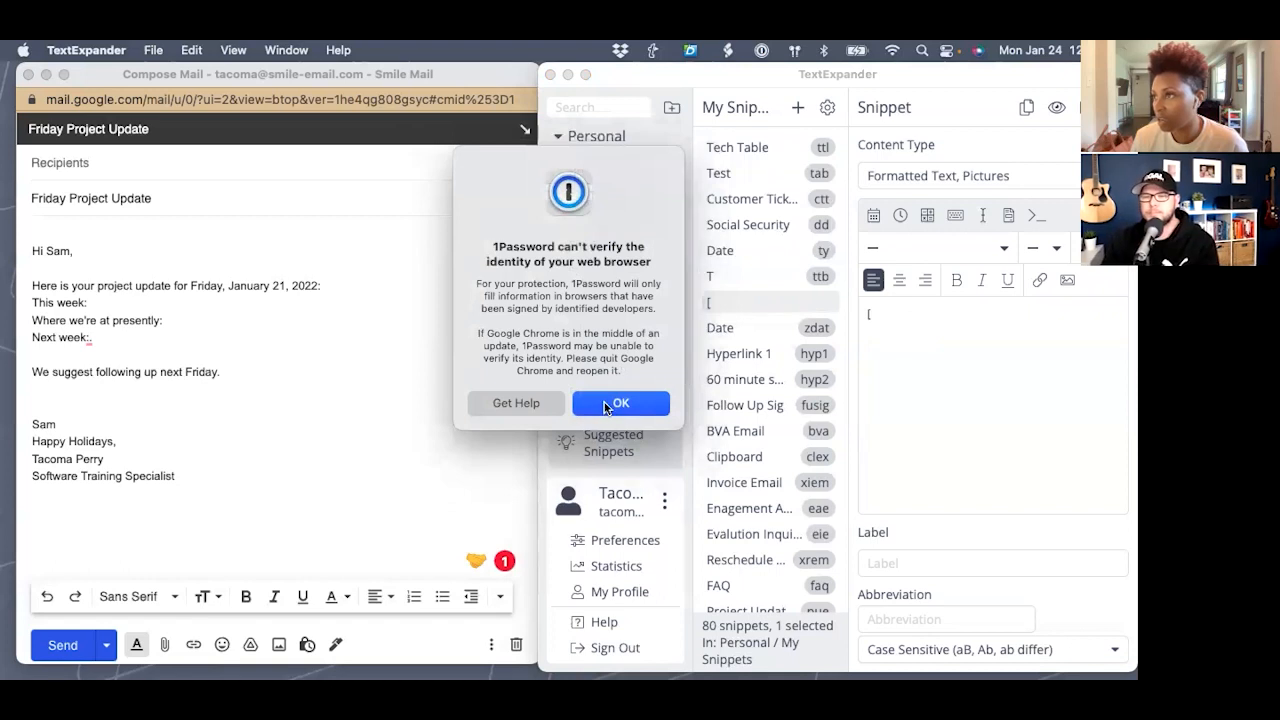
click(616, 403)
click(926, 311)
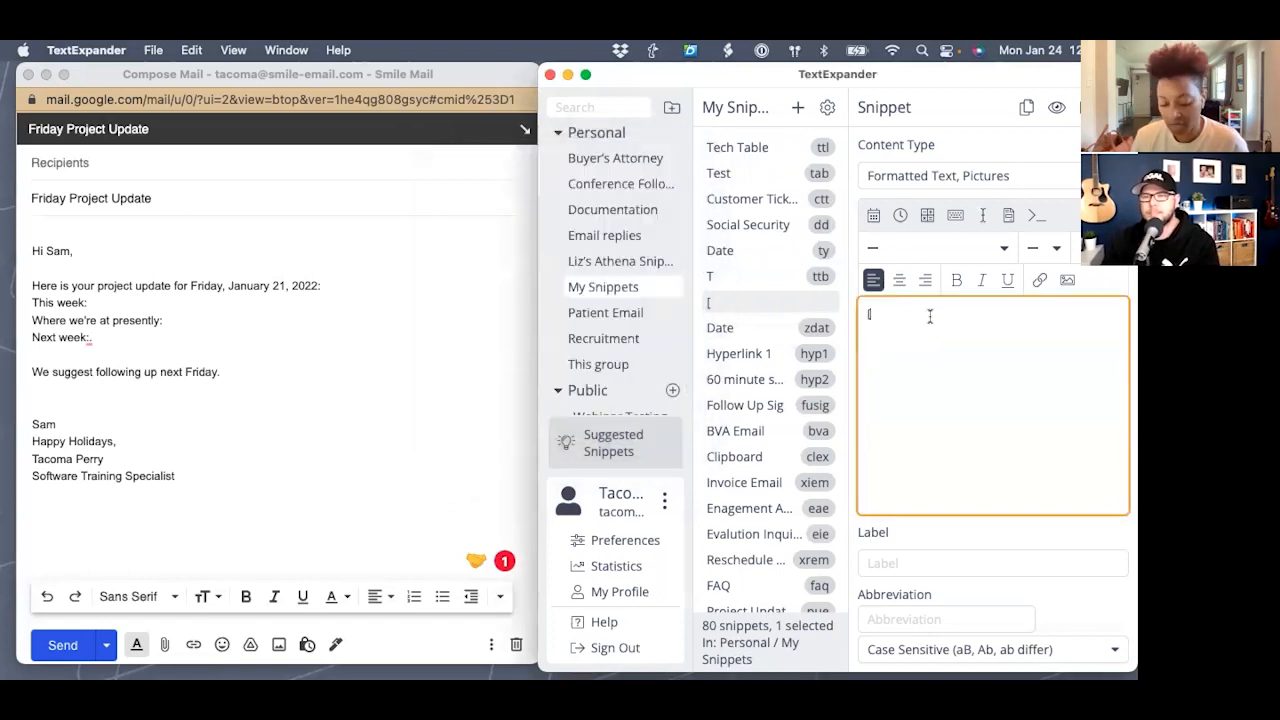
text([w)
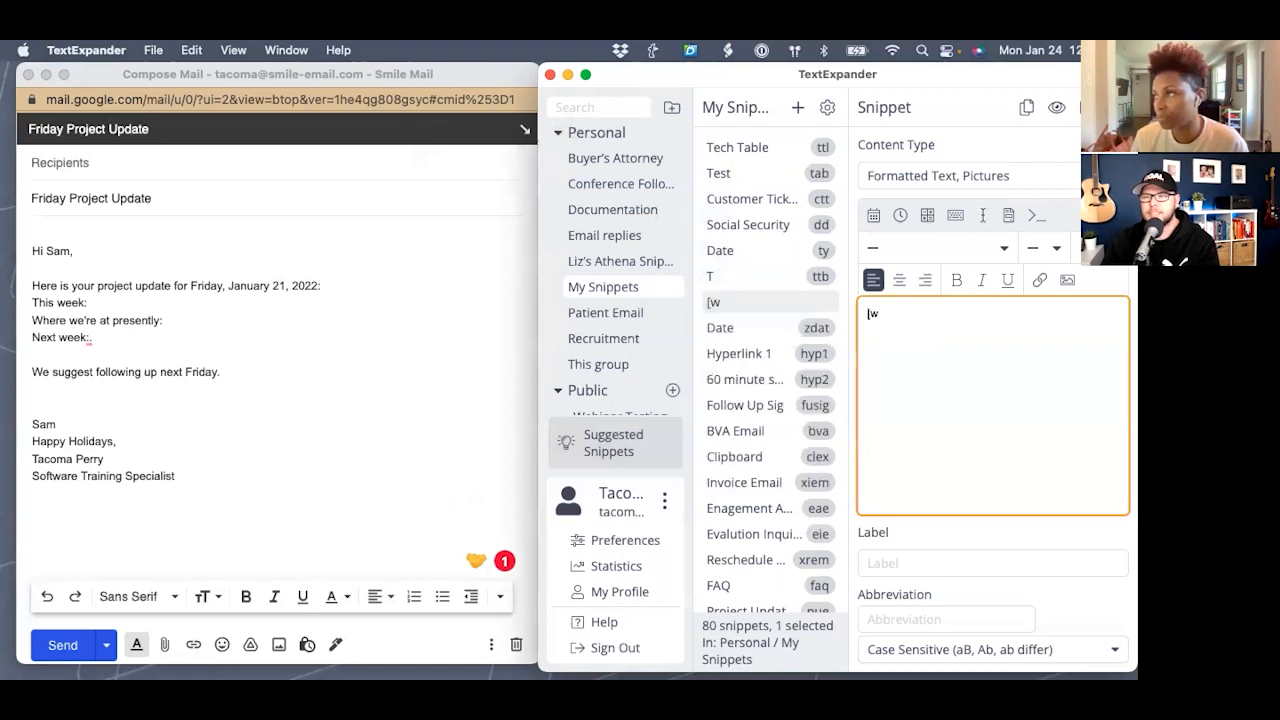
key(BackSpace)
text(comment here)
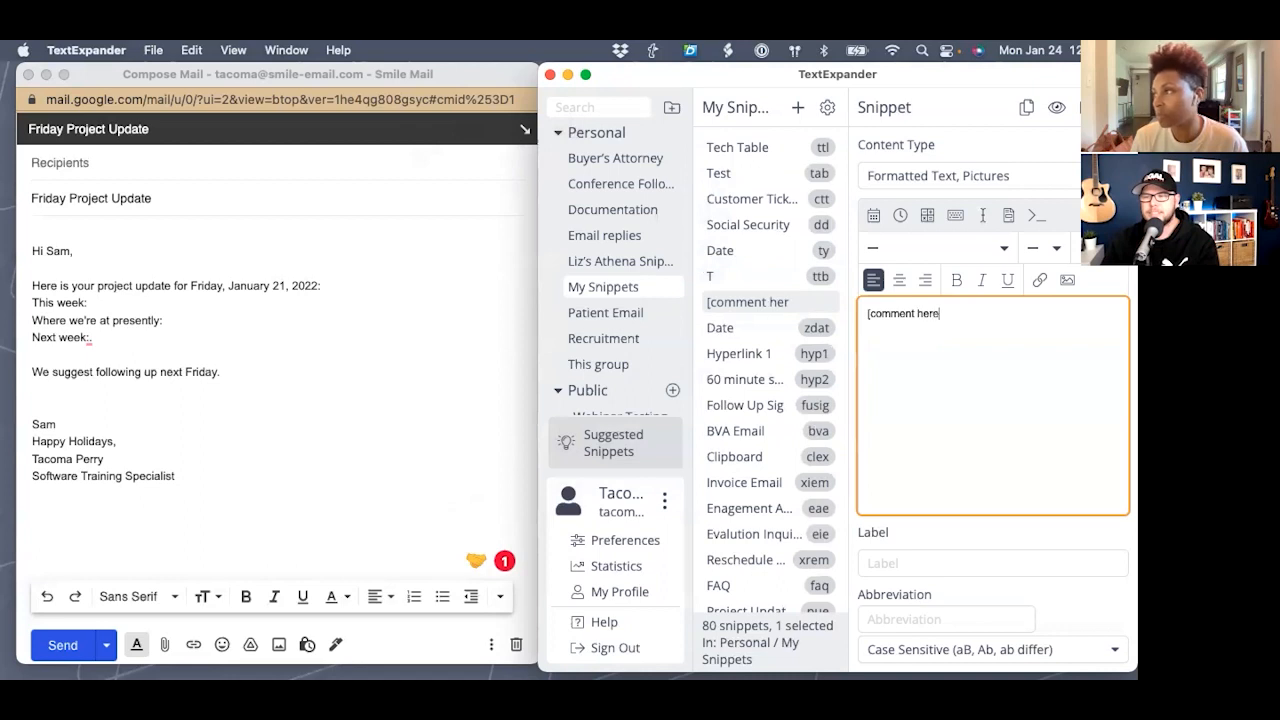
text(])
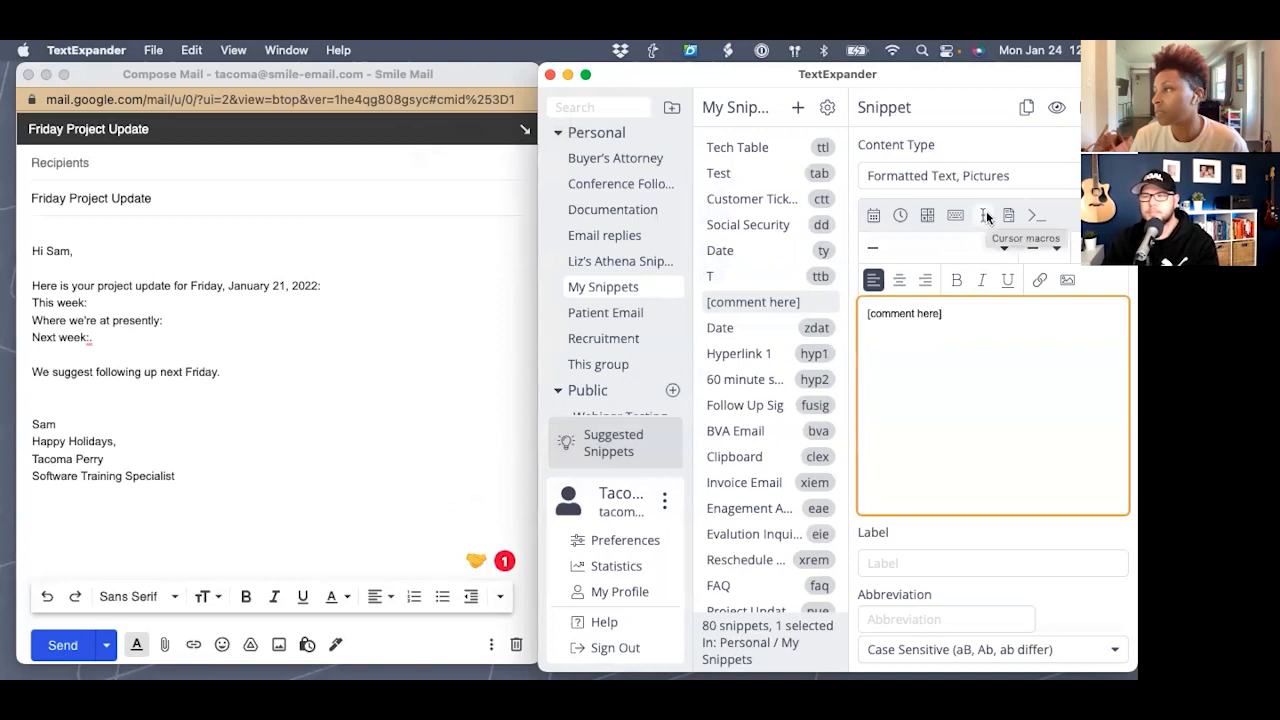
click(985, 215)
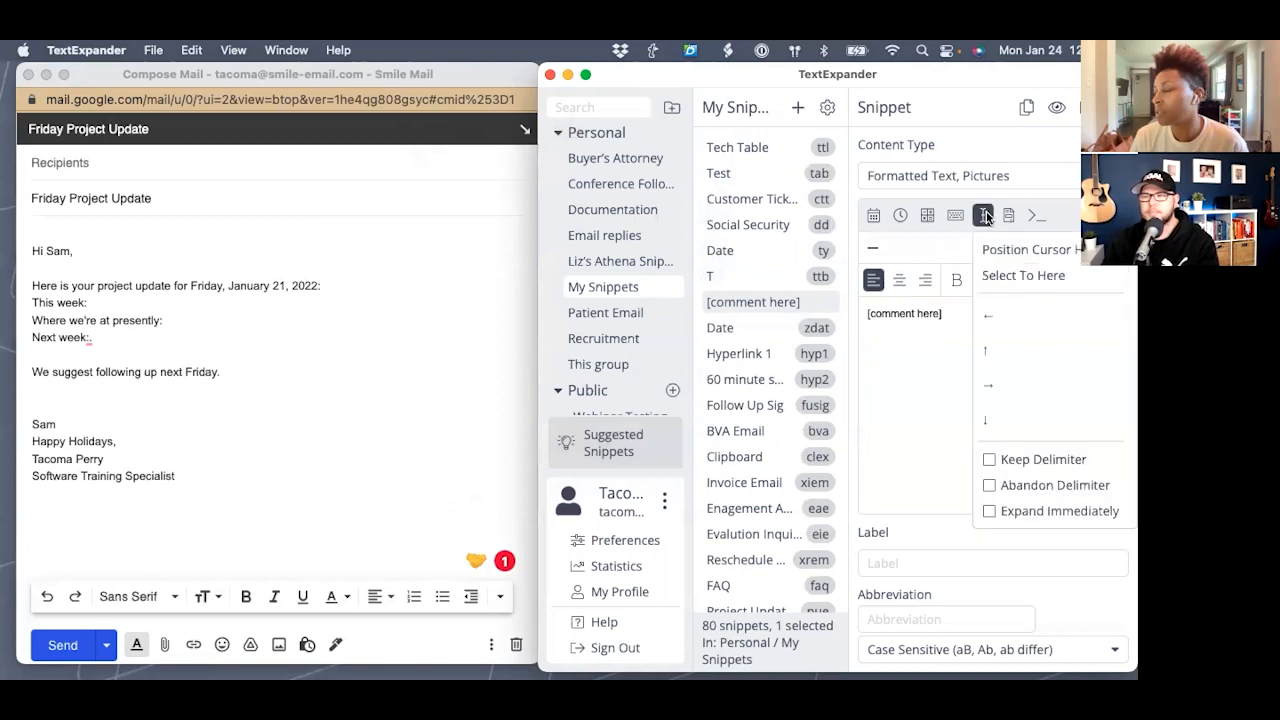
click(867, 312)
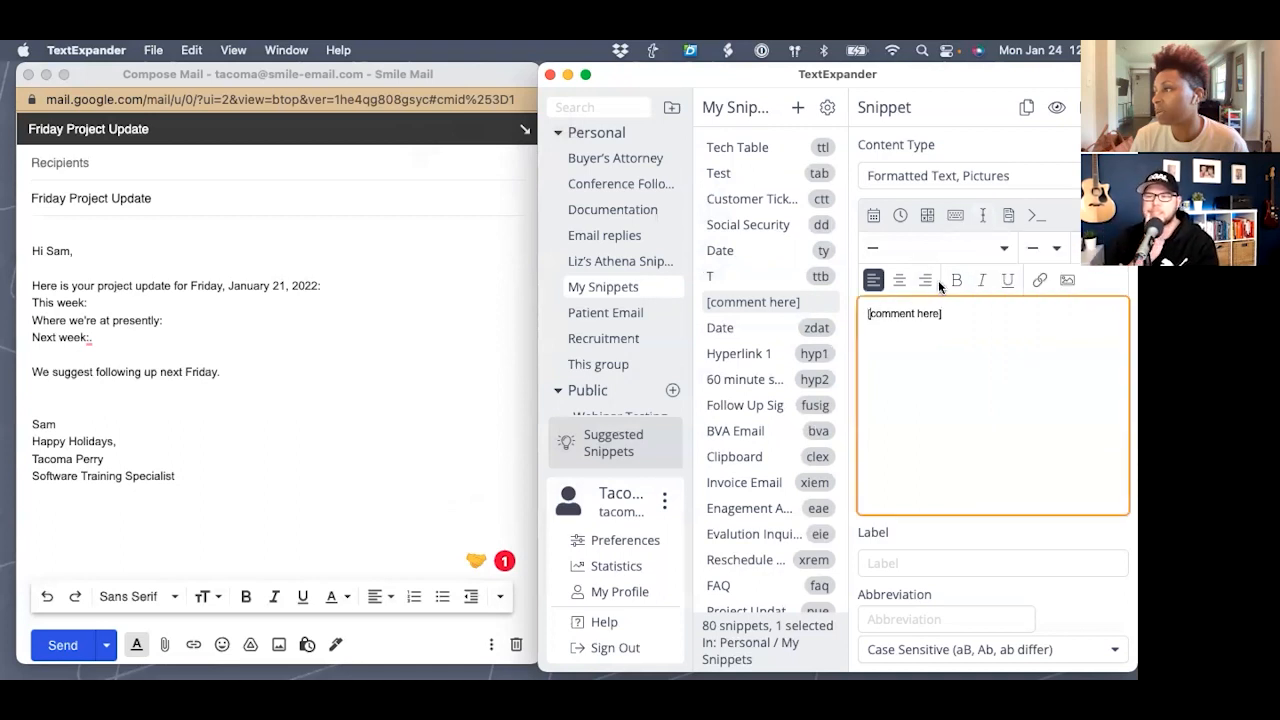
click(983, 215)
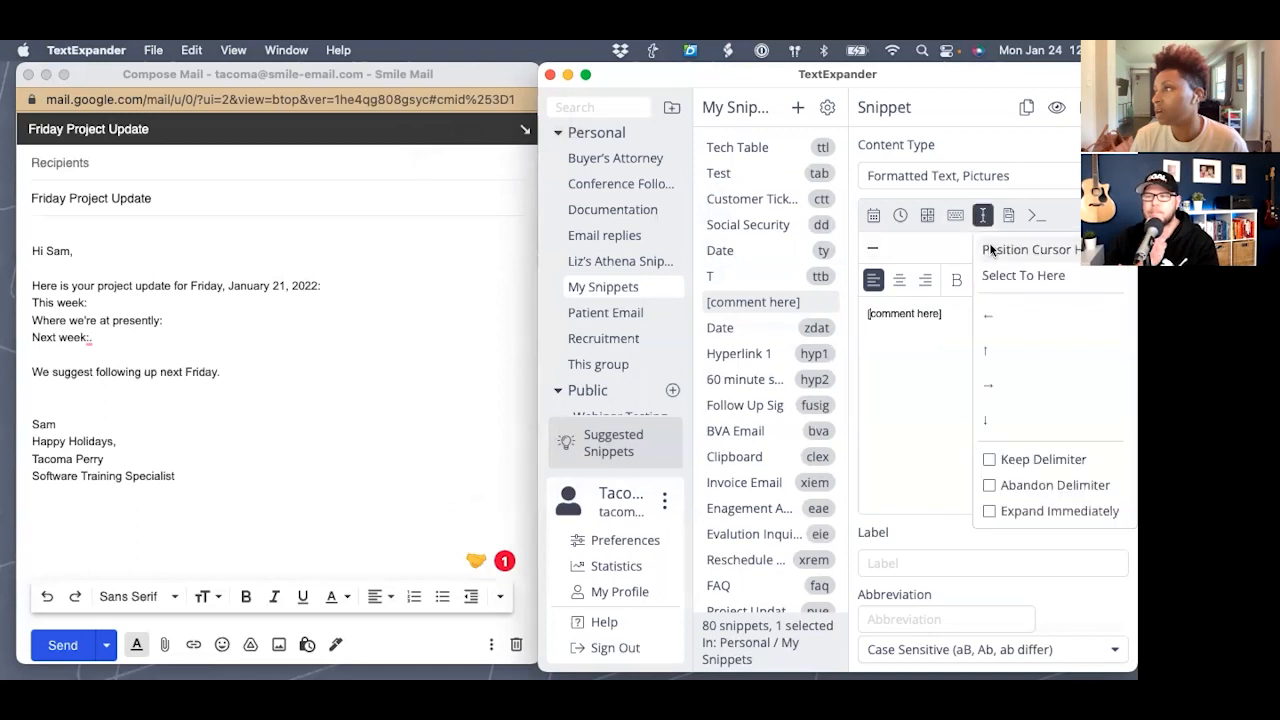
click(990, 247)
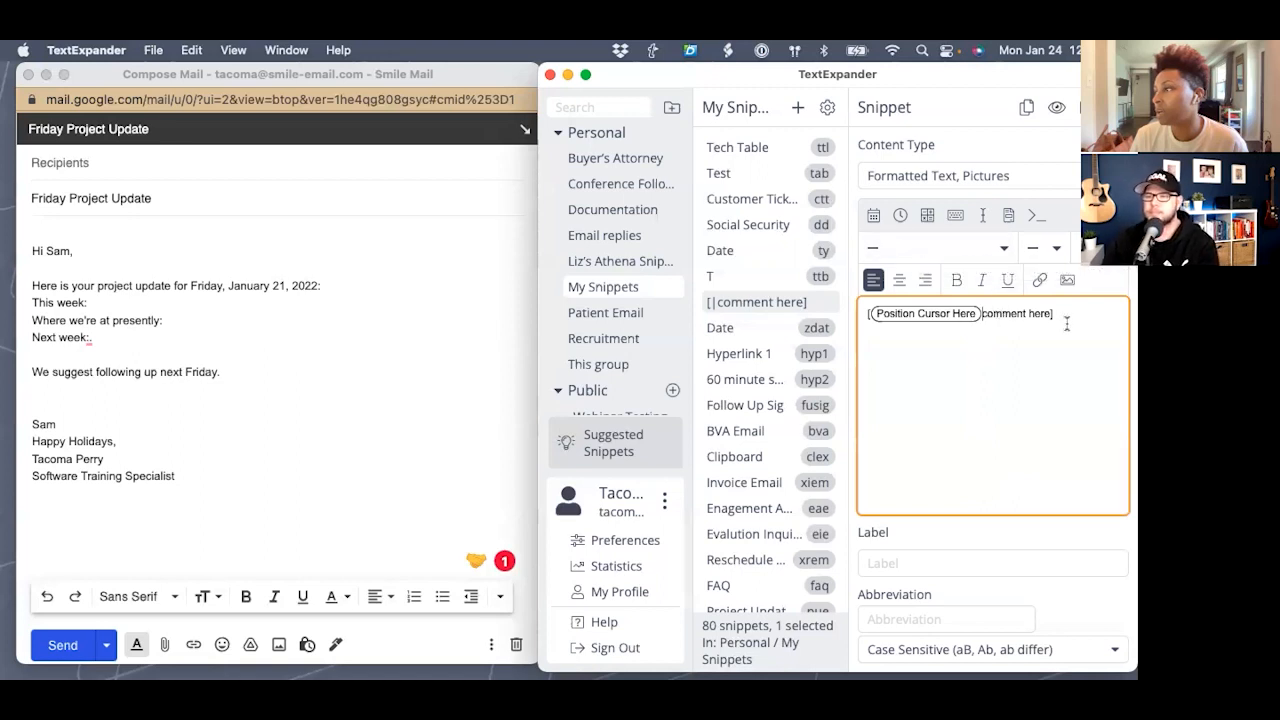
- Label the snippet 'test cursor' with abbreviation cur
click(888, 565)
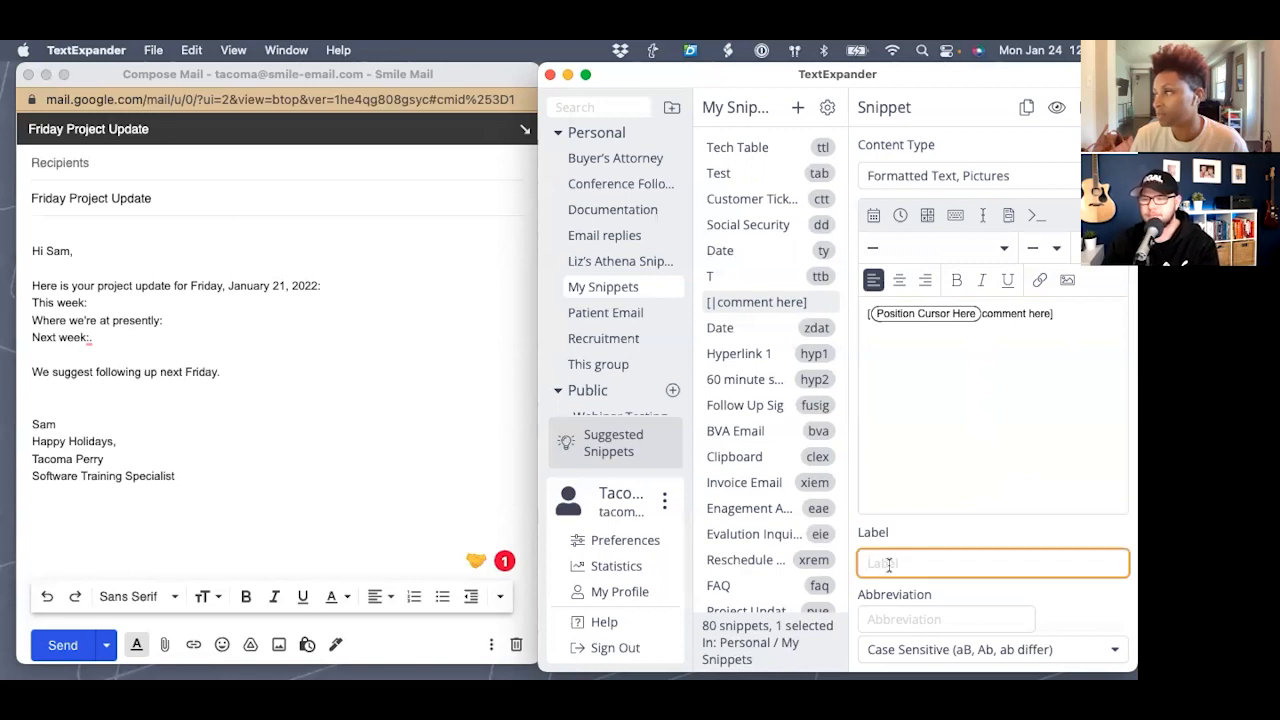
text(test)
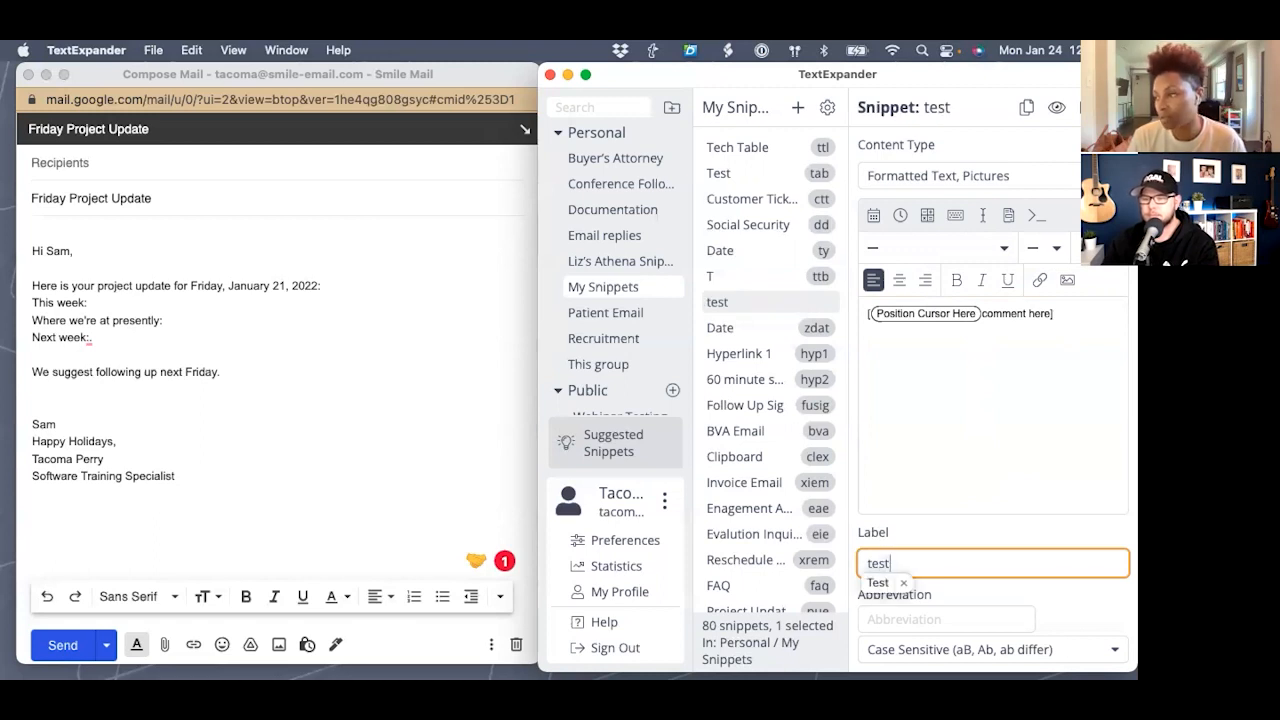
text( cursor)
key(Tab)
text(cur)
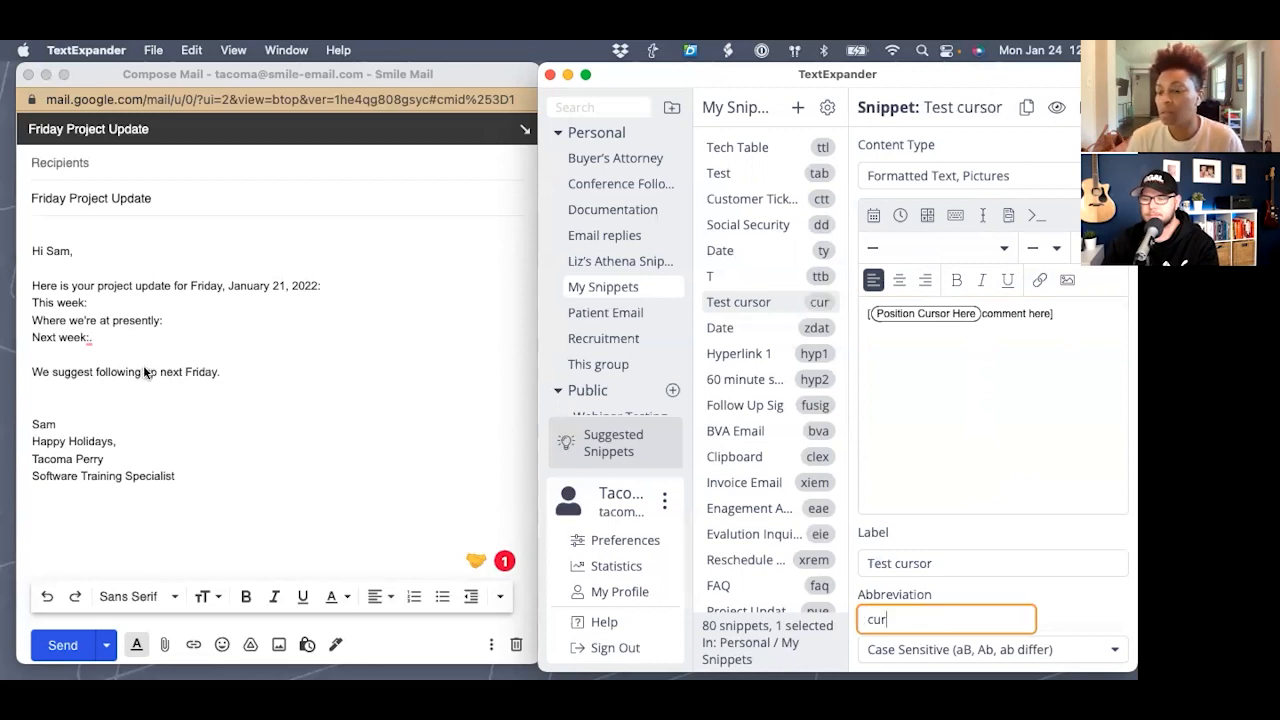
click(227, 518)
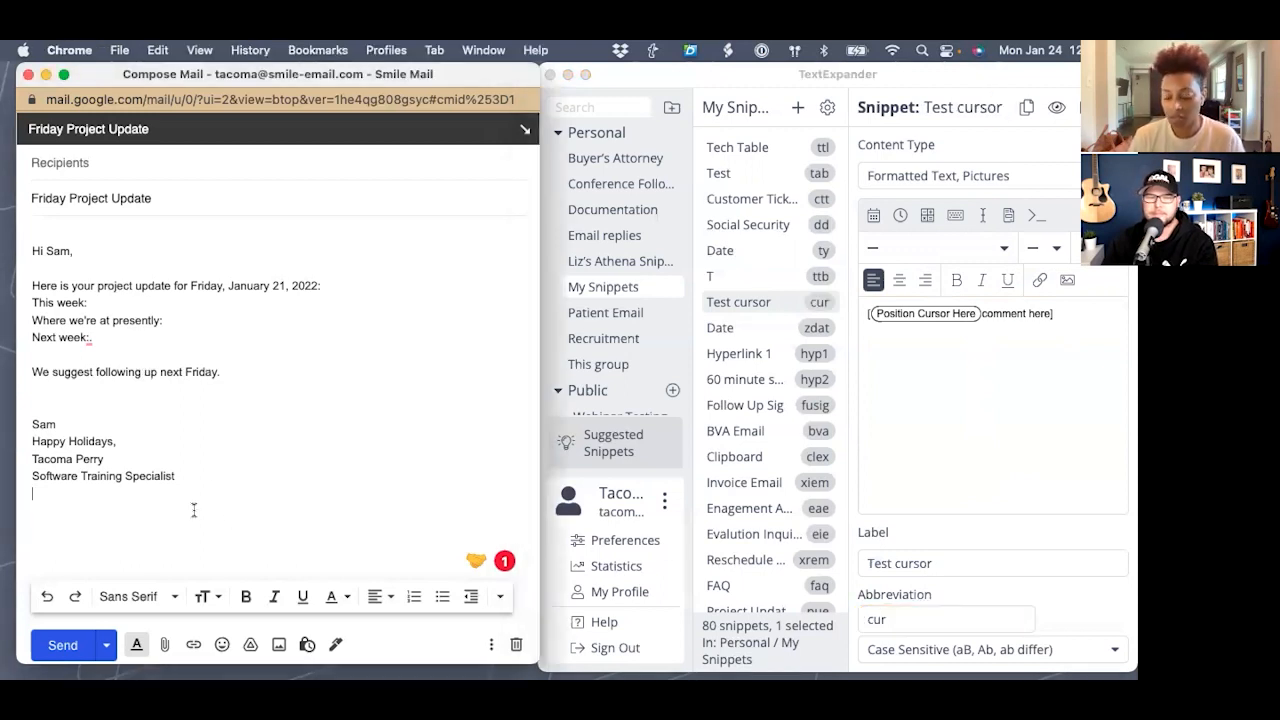
- Expand cur below the signature to insert '[comment here]', then check the cursor-positioning dropdown
text(cu)
text(r)
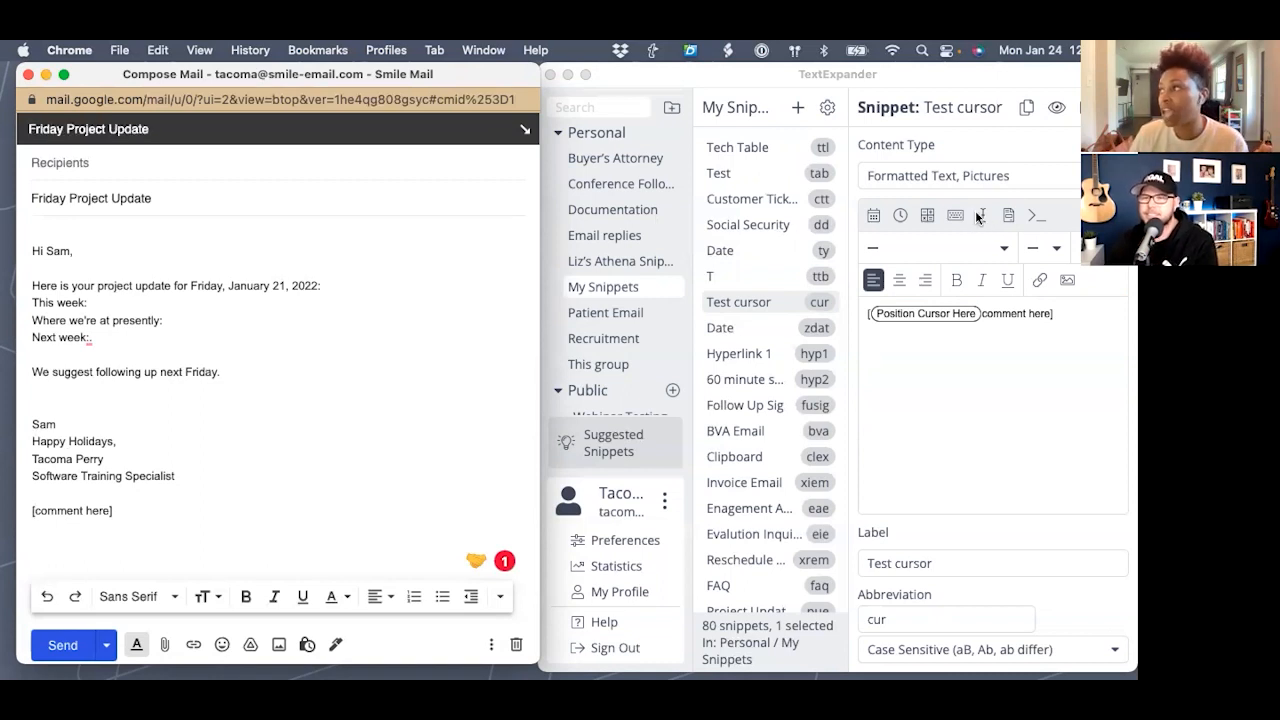
click(984, 216)
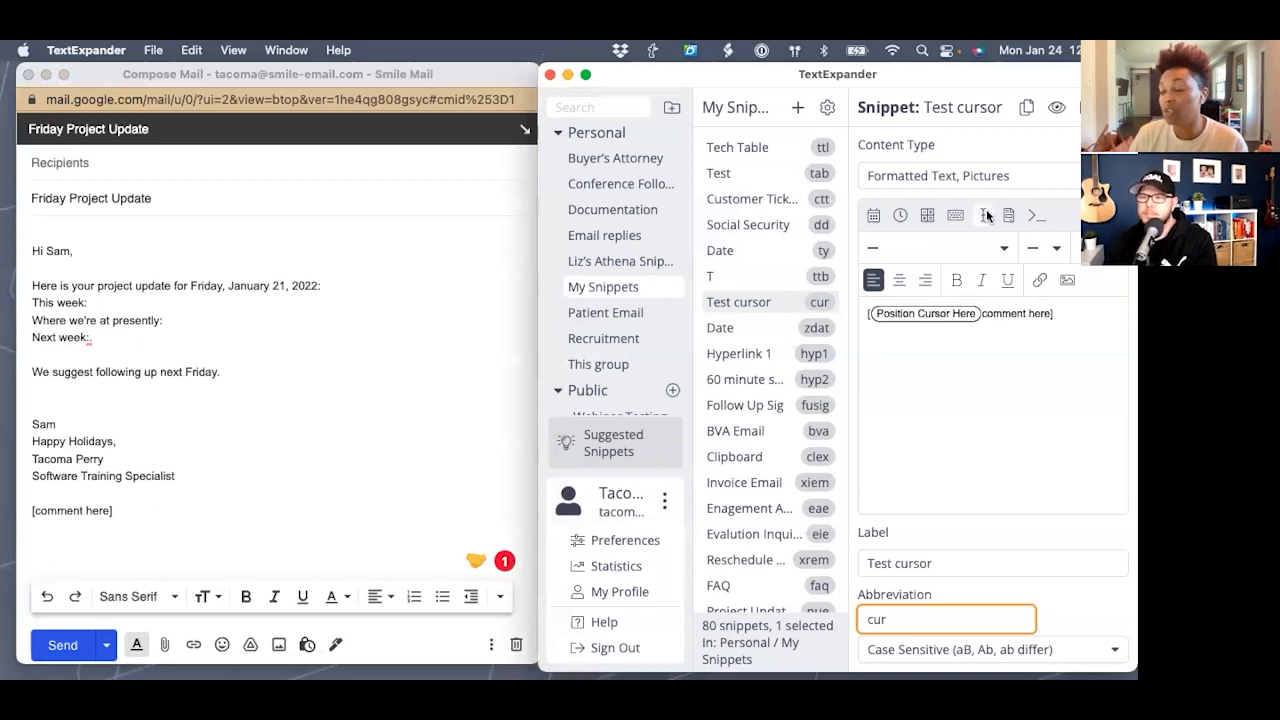
click(985, 215)
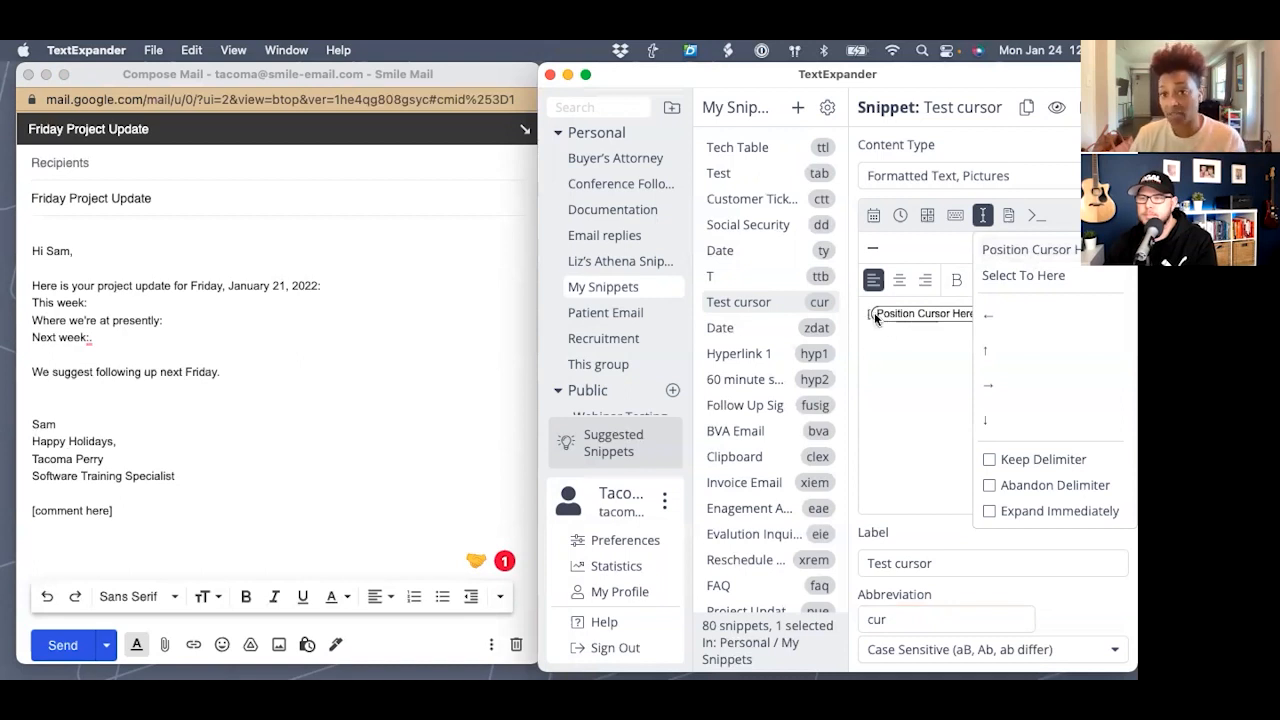
click(983, 215)
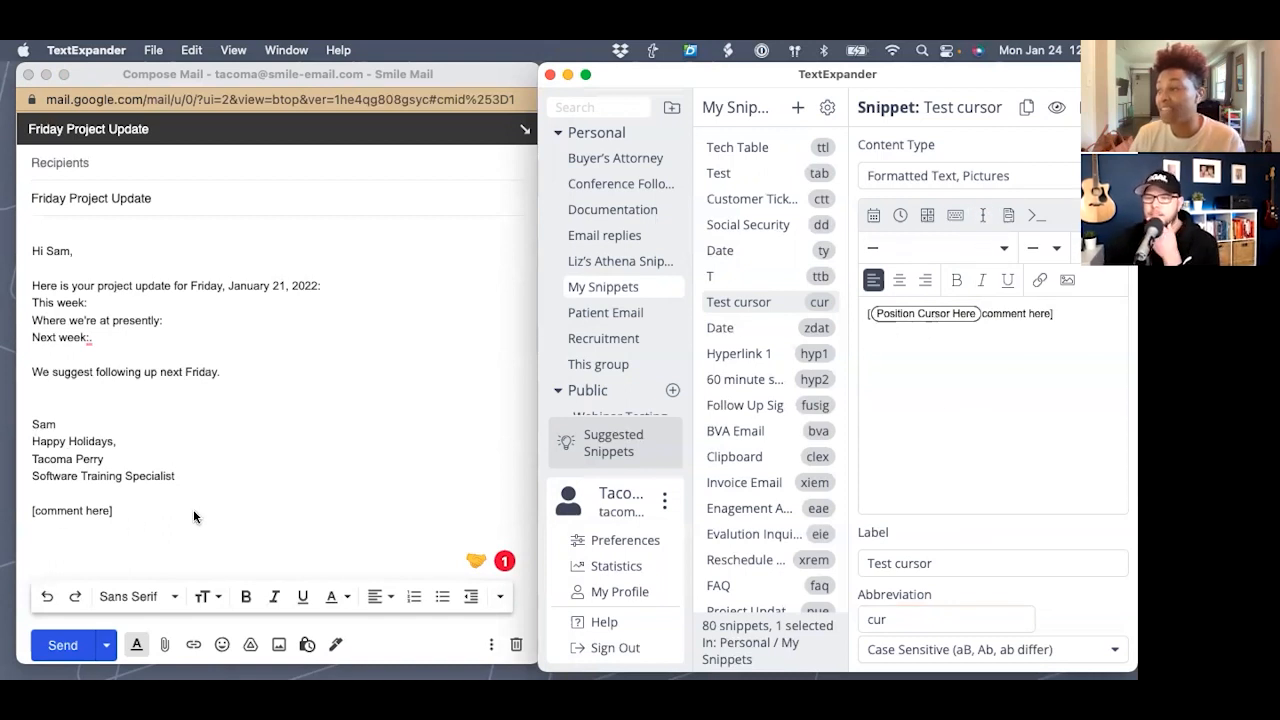